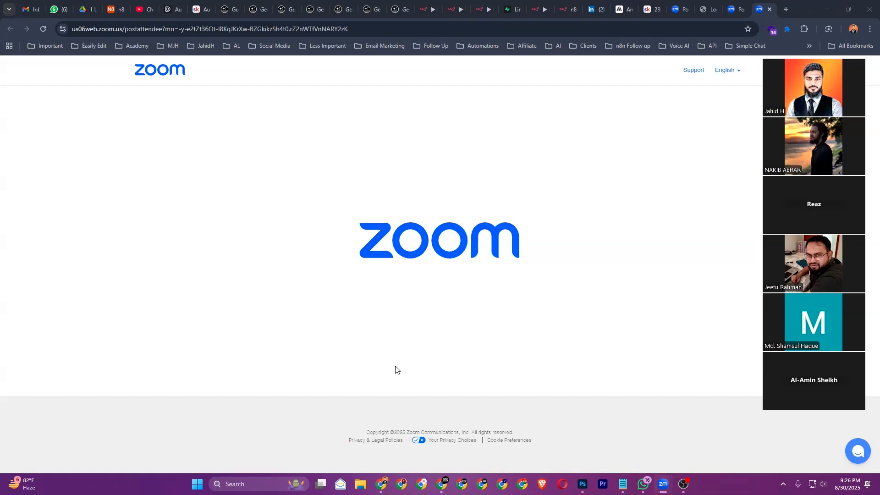
Close the three leftover Zoom meeting tabs and a spare new tab to get back to Skool
click(770, 10)
click(770, 11)
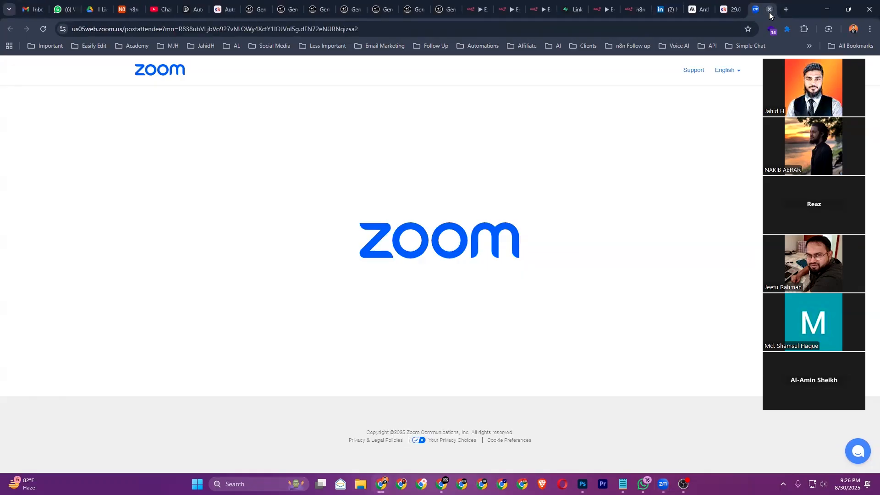
click(768, 11)
click(786, 6)
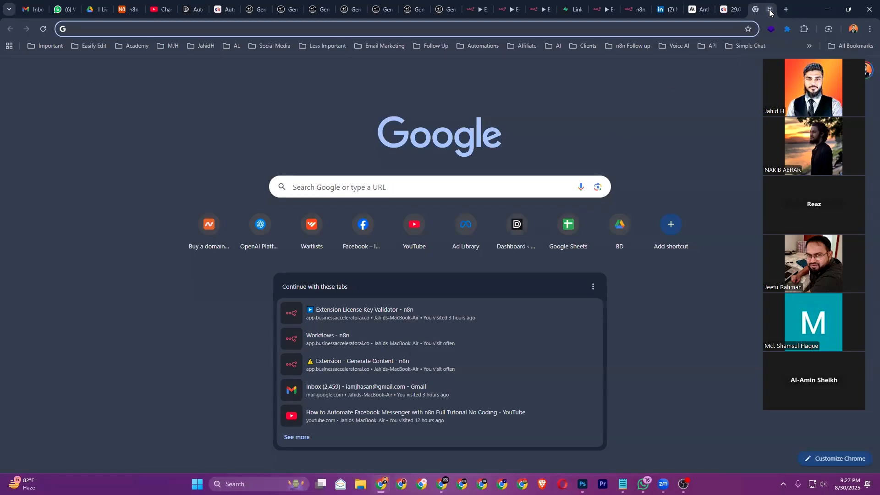
click(769, 9)
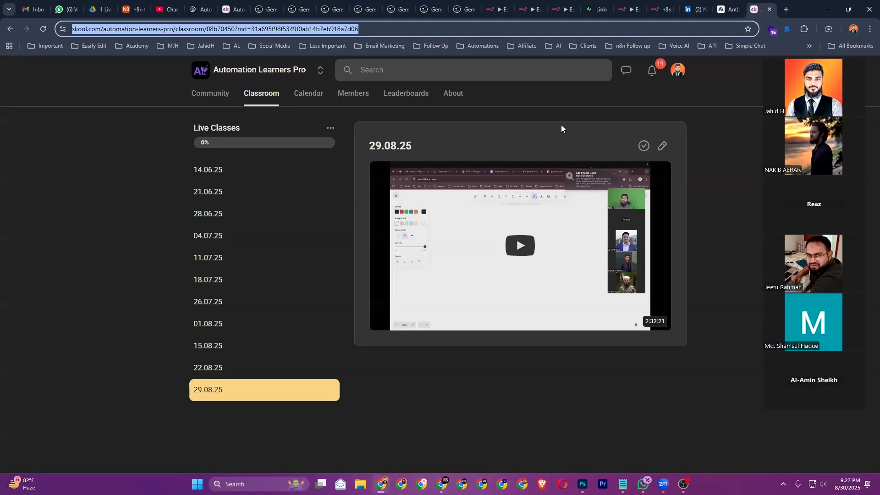
Bring up Windows clipboard history with Win+V and drag the panel lower onto the page
key(super+v)
drag(168, 41, 256, 117)
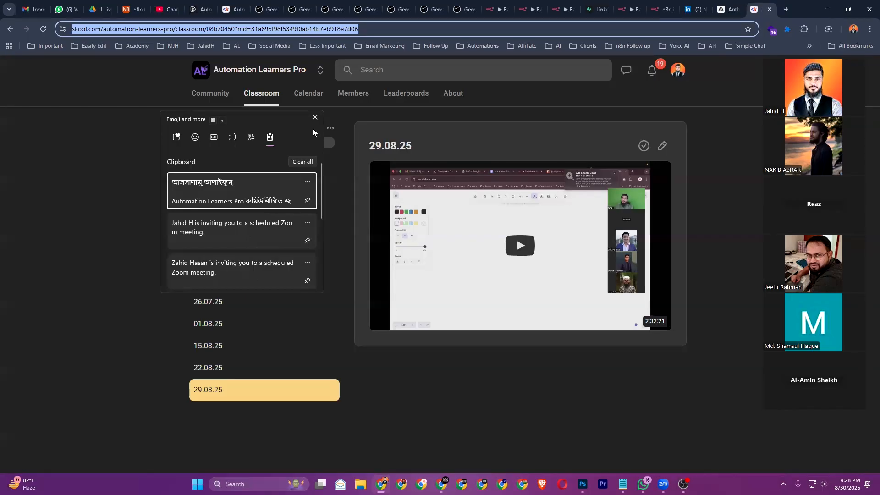
Dismiss the clipboard panel and go back to the Automation Learners Pro community feed
click(147, 204)
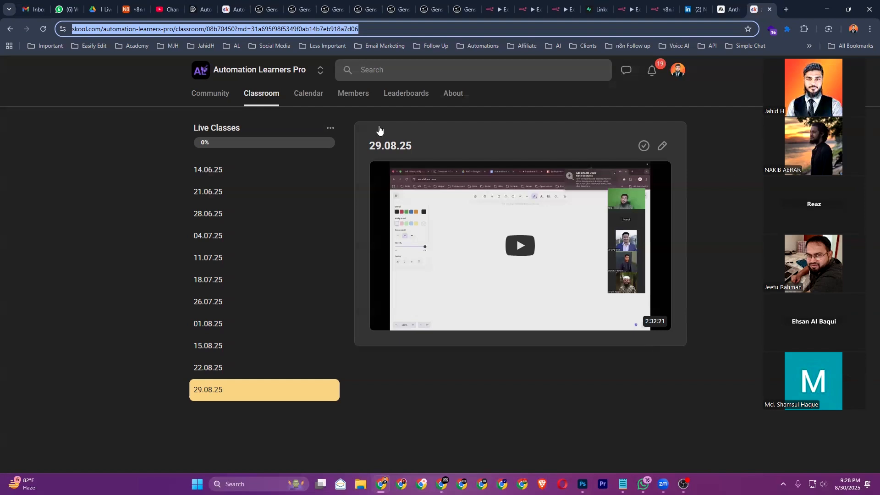
key(alt+Left)
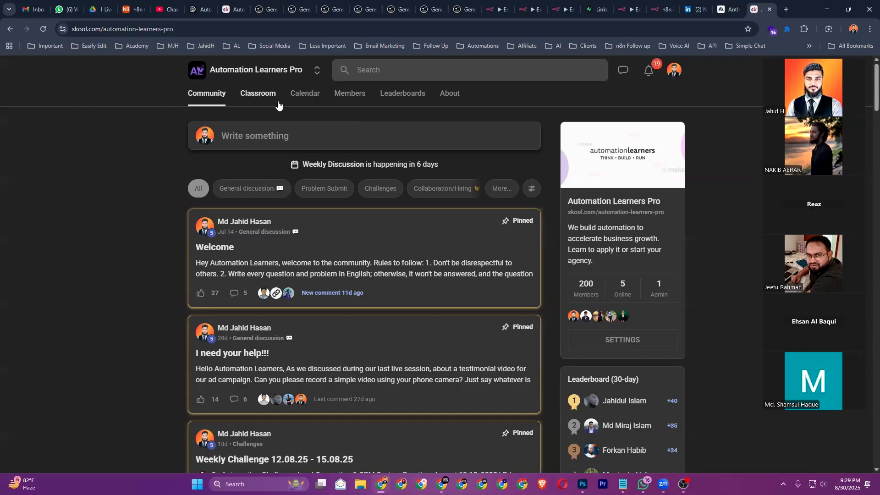
Show the Classroom page listing the community's six courses
click(255, 100)
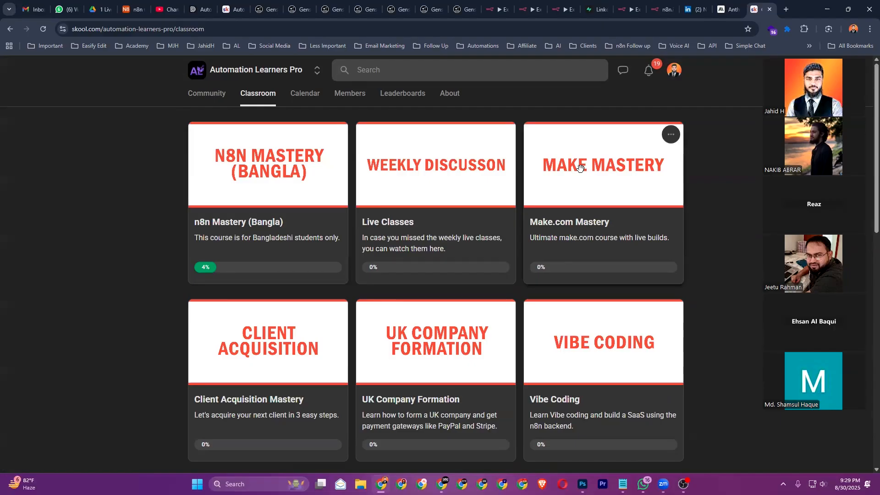
Browse the course cards and open the n8n Mastery (Bangla) course
scroll(581, 178, down, 4)
scroll(550, 231, down, 2)
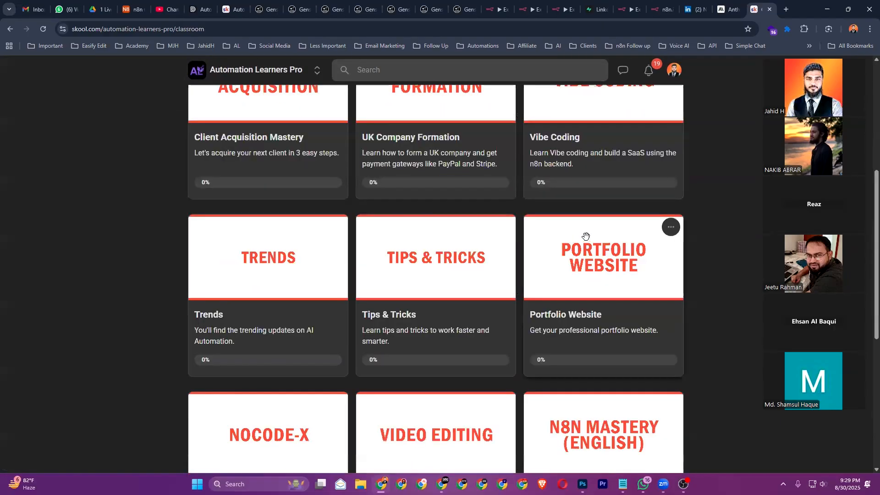
scroll(596, 195, up, 6)
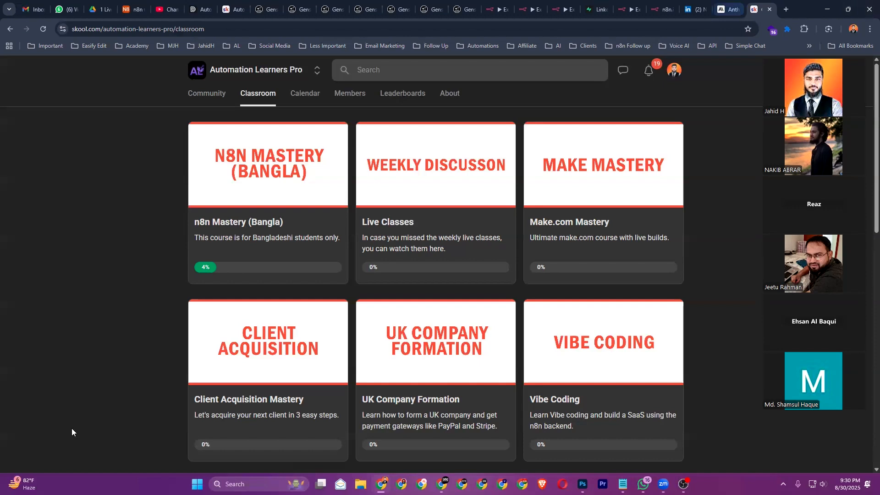
mouse_move(670, 320)
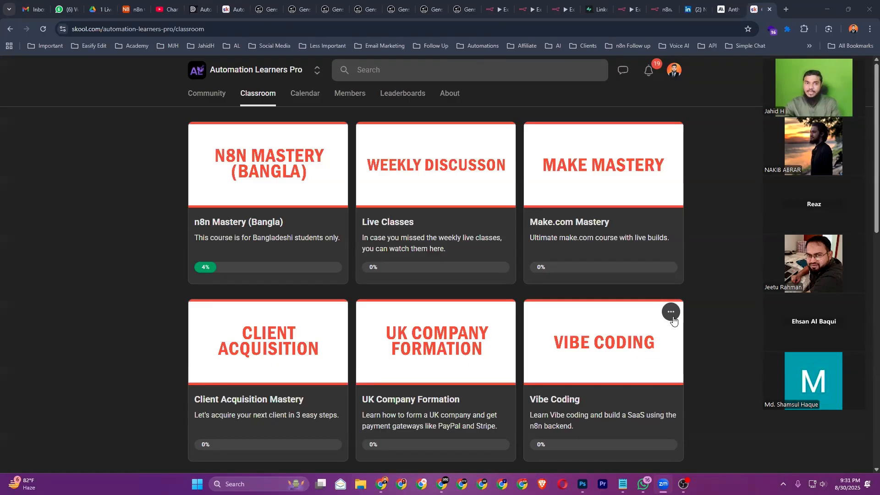
click(323, 197)
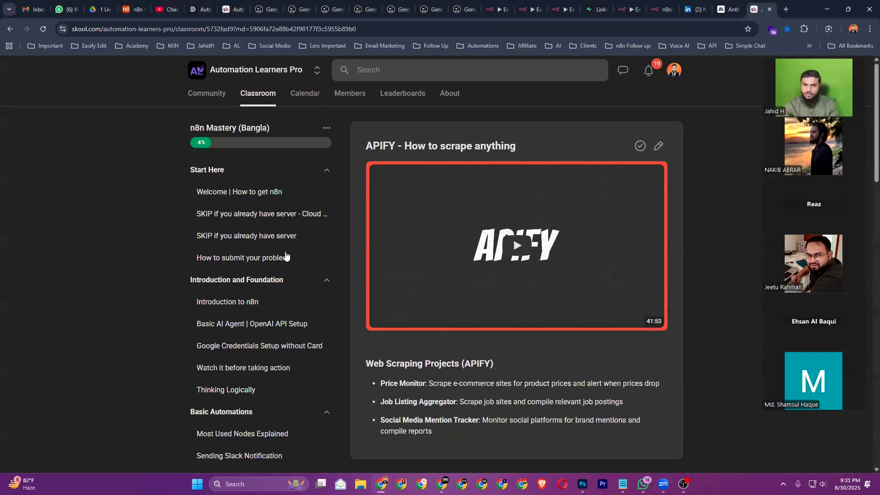
Look over the n8n Mastery (Bangla) module list, then return to the Community feed
scroll(285, 275, down, 12)
scroll(284, 278, down, 9)
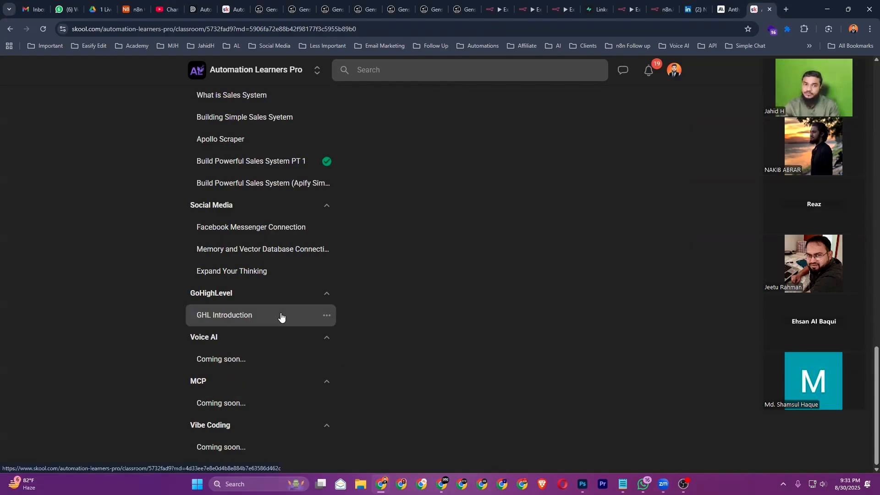
scroll(284, 314, up, 20)
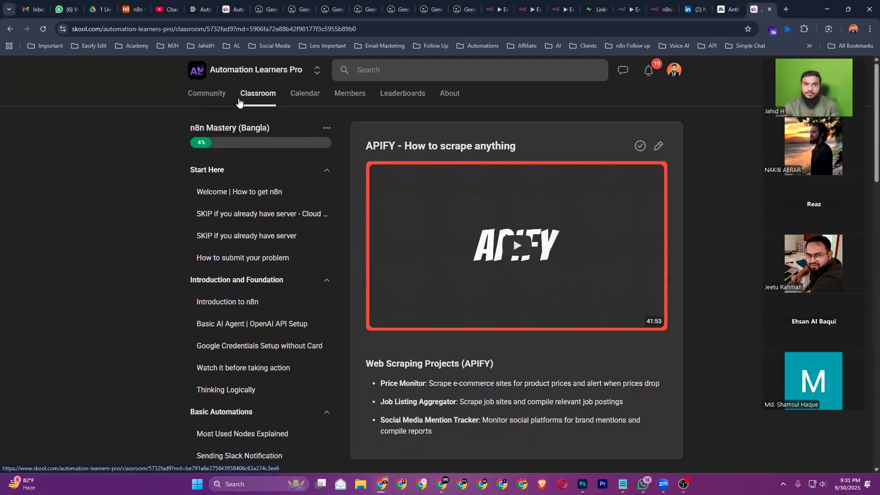
click(209, 101)
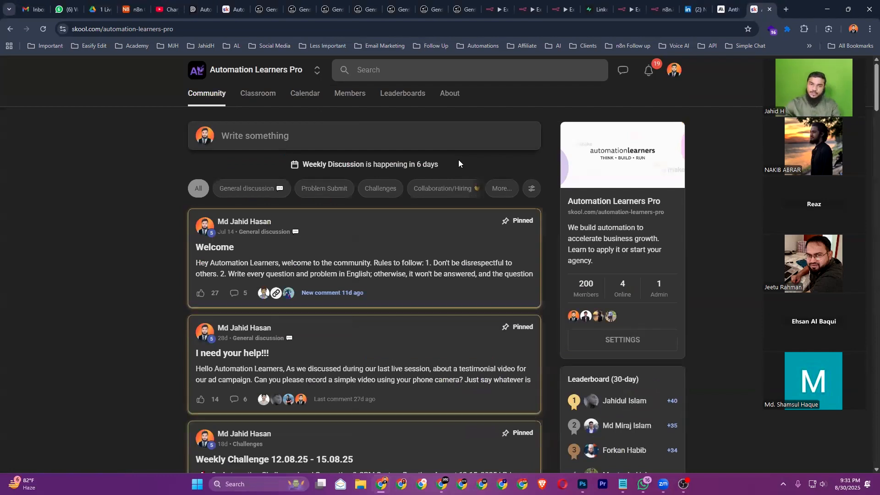
Browse the community posts, then bring the browser window with the n8n Overview to the front
scroll(281, 264, down, 4)
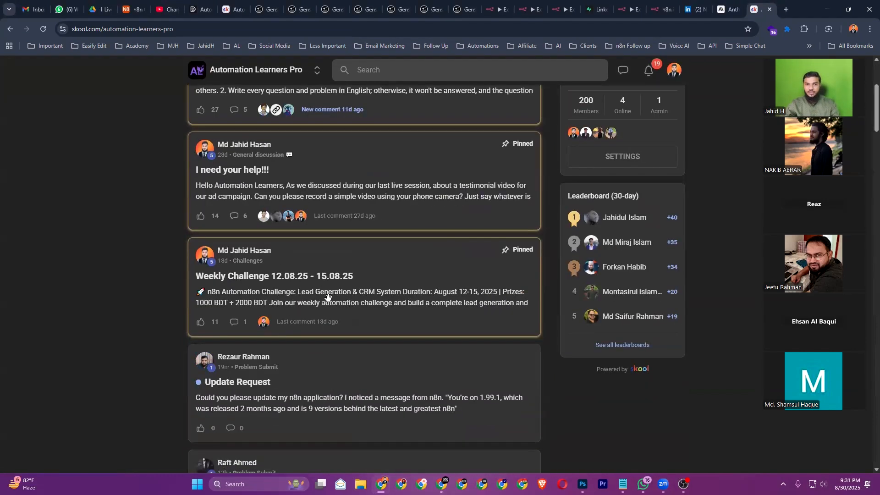
scroll(327, 302, down, 3)
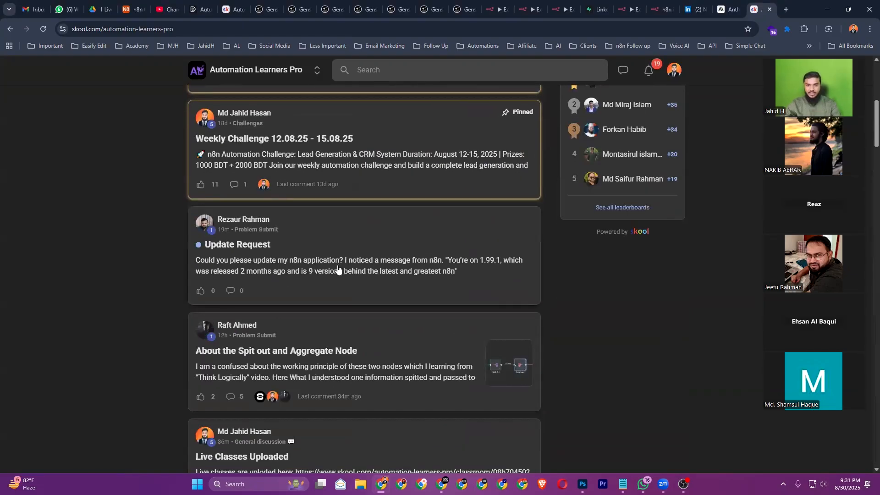
scroll(338, 269, down, 2)
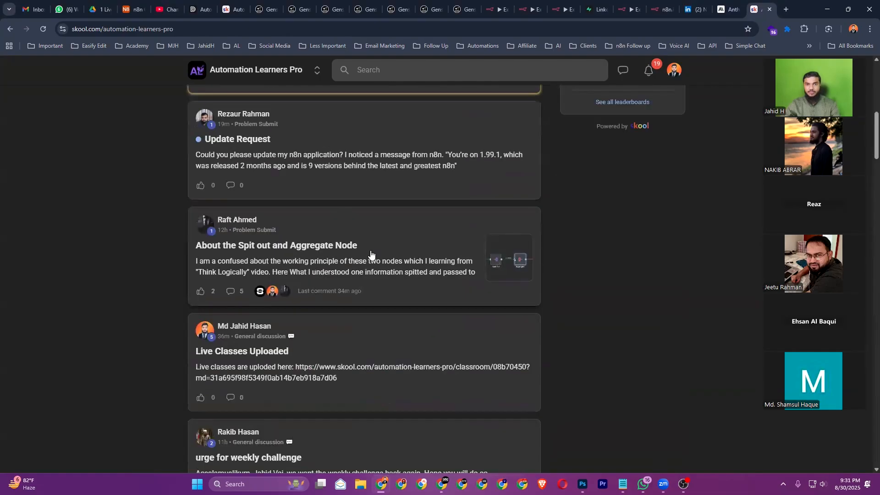
scroll(371, 253, up, 9)
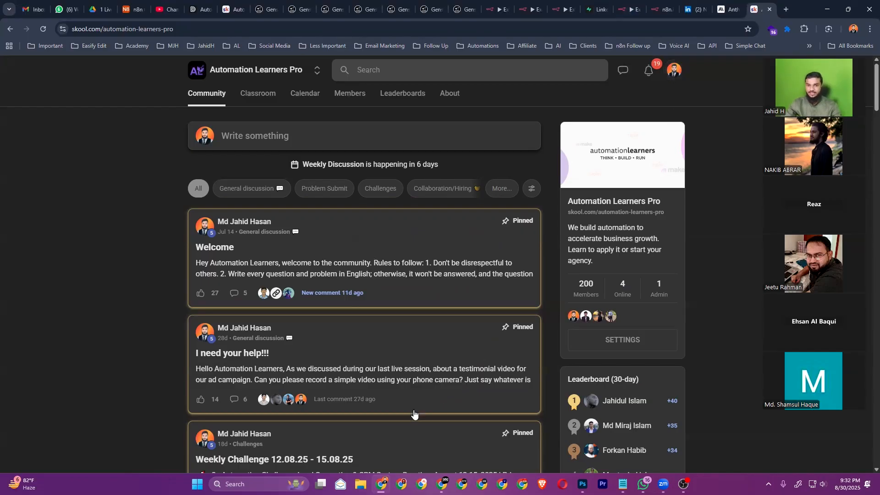
click(474, 350)
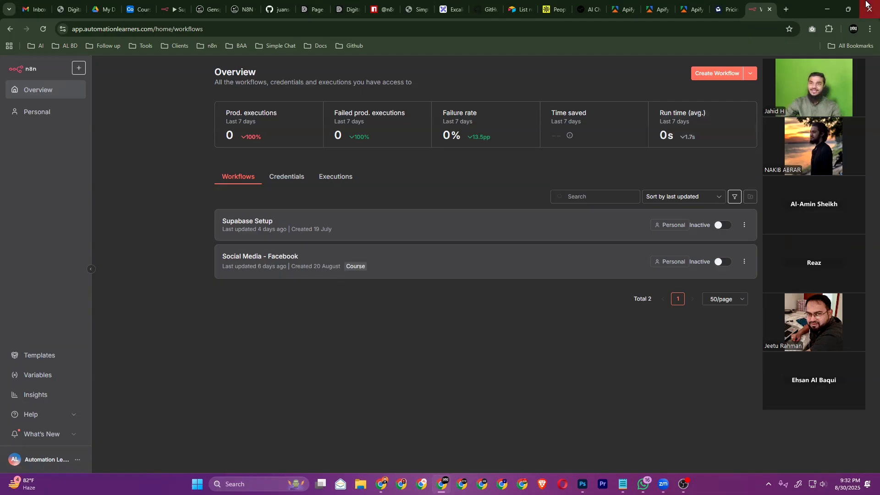
Open a new blank browser tab beside the n8n Overview
click(786, 10)
Load excalidraw.com in the new tab
click(694, 28)
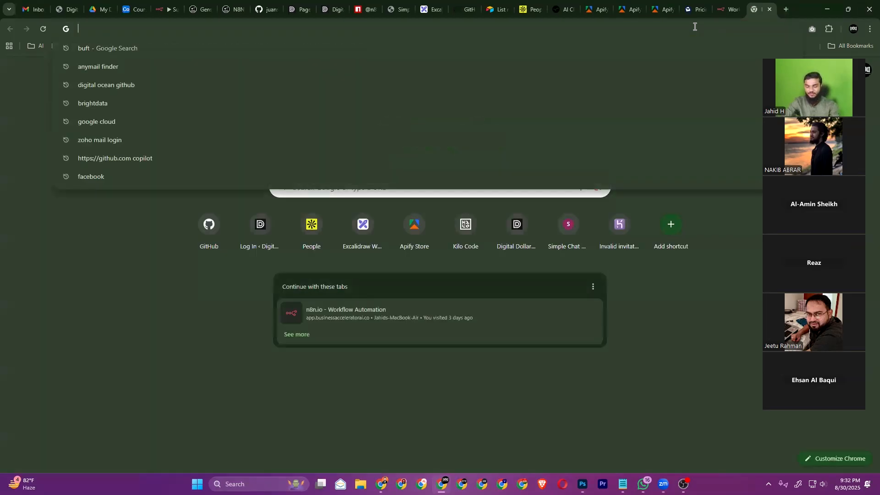
text(ex)
key(Return)
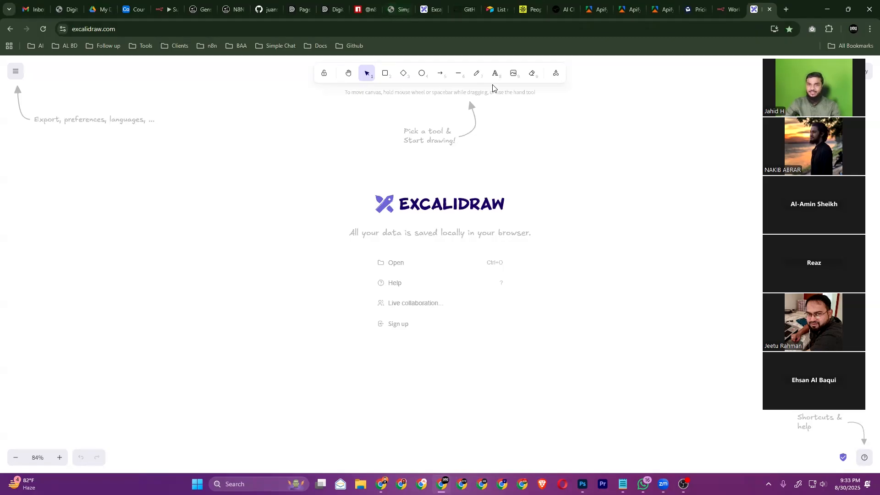
Handwrite "Sticky note" across the canvas with the freedraw pencil
click(477, 75)
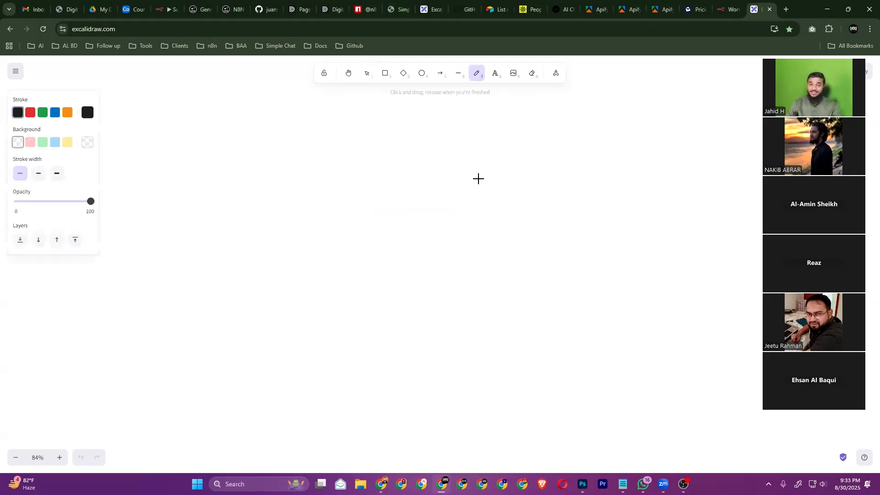
drag(349, 198, 343, 221)
mouse_move(363, 195)
mouse_down()
mouse_move(359, 219)
mouse_move(372, 207)
mouse_up()
mouse_move(378, 203)
mouse_down()
mouse_move(379, 211)
mouse_move(396, 199)
mouse_move(397, 210)
mouse_up()
drag(409, 193, 438, 212)
drag(466, 182, 485, 194)
drag(493, 182, 508, 188)
mouse_move(512, 184)
mouse_down()
mouse_move(539, 181)
mouse_move(509, 180)
mouse_up()
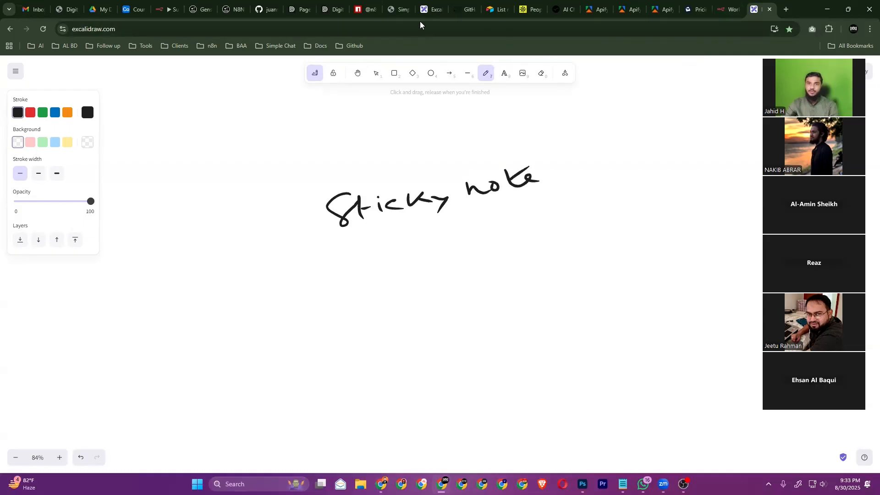
Close the duplicate Excalidraw tab and move the "Sticky note" whiteboard tab to the end
click(438, 10)
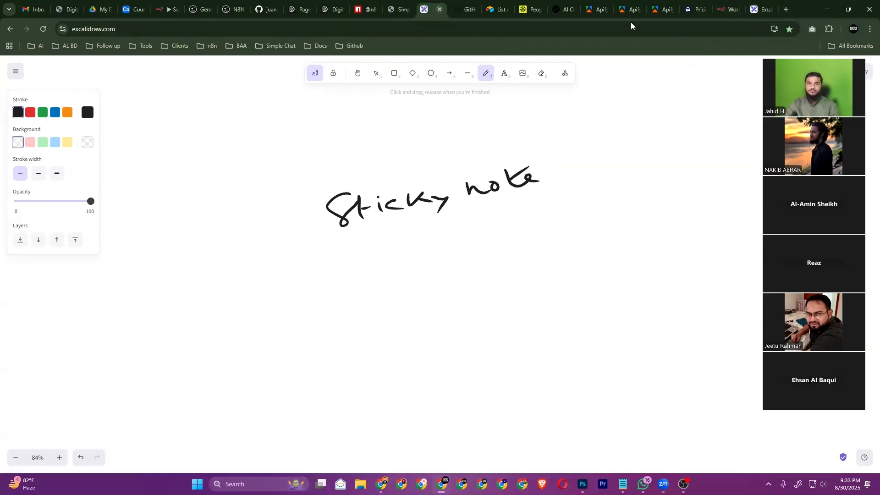
click(771, 10)
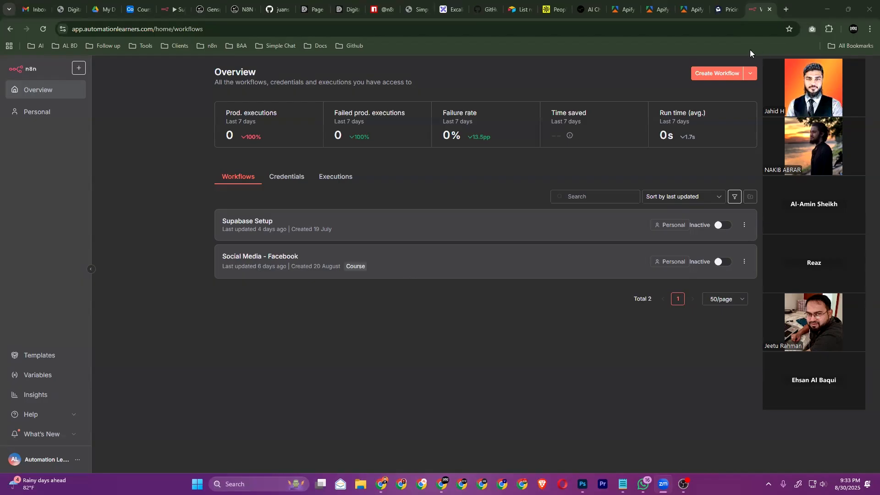
drag(451, 11, 760, 10)
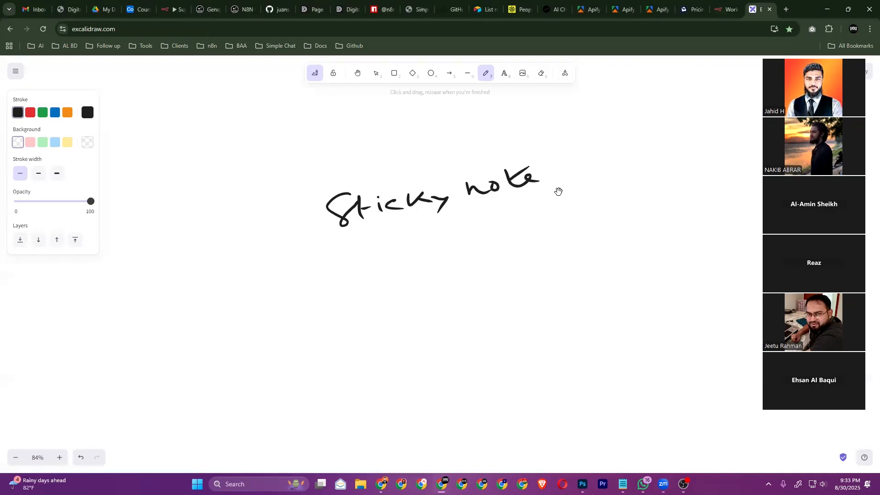
Sketch a rectangle with arrows pointing into it from the left and the right
scroll(558, 191, right, 8)
scroll(558, 192, right, 3)
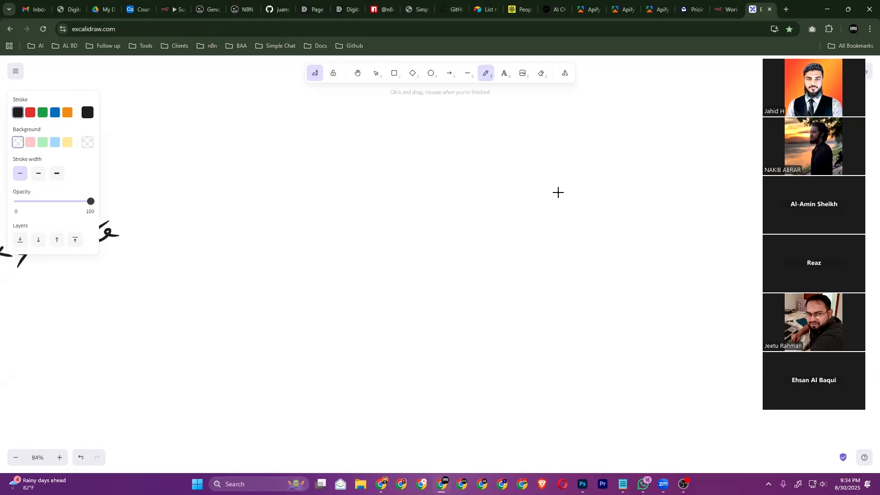
mouse_move(431, 151)
mouse_down()
mouse_move(434, 202)
mouse_move(510, 193)
mouse_move(529, 167)
mouse_move(530, 144)
mouse_move(428, 150)
mouse_up()
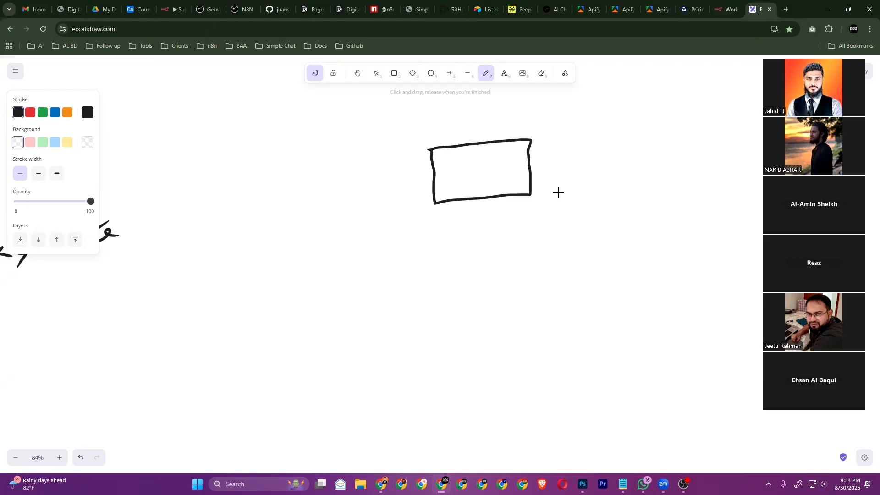
drag(372, 194, 420, 179)
drag(411, 173, 416, 189)
mouse_move(620, 181)
mouse_down()
mouse_move(533, 180)
mouse_move(551, 185)
mouse_up()
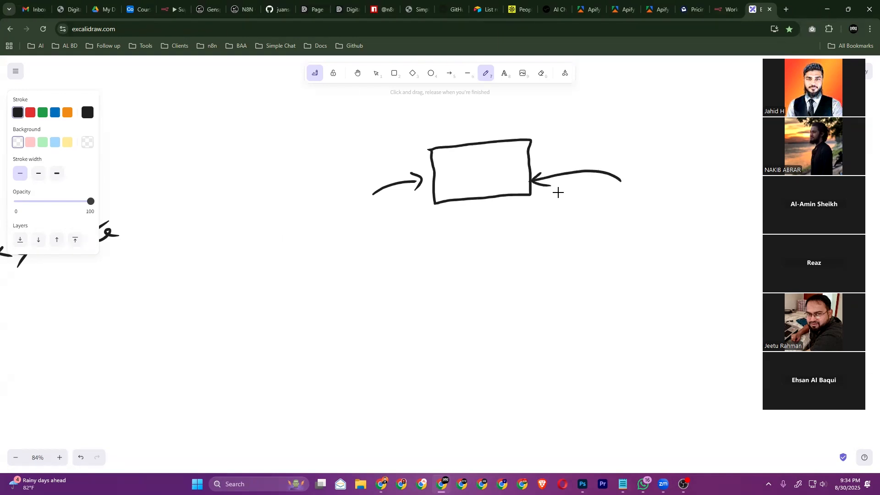
Handwrite 'Reply' inside the rectangle, undoing the misshapen letters once
mouse_move(454, 169)
mouse_down()
mouse_move(454, 186)
mouse_move(479, 180)
mouse_up()
mouse_move(486, 164)
mouse_down()
mouse_move(494, 181)
mouse_move(487, 173)
mouse_up()
key(ctrl+z)
key(ctrl+z)
key(ctrl+z)
key(ctrl+z)
mouse_move(483, 168)
mouse_down()
mouse_move(484, 184)
mouse_move(507, 173)
mouse_up()
drag(512, 163, 505, 180)
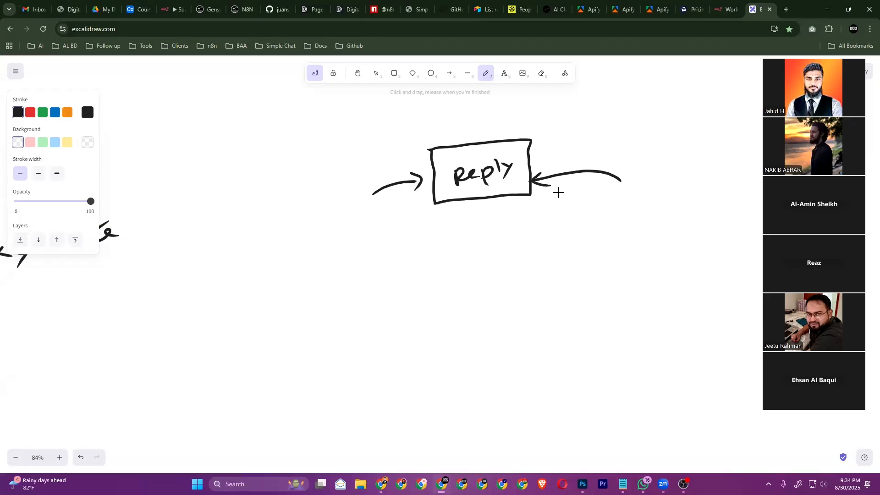
scroll(557, 193, right, 1)
scroll(557, 192, down, 1)
Draw an upward arrow into the Reply box and write 'messenger' below it
mouse_move(479, 206)
mouse_down()
mouse_move(487, 253)
mouse_move(480, 204)
mouse_move(486, 213)
mouse_up()
mouse_move(464, 284)
mouse_down()
mouse_move(503, 266)
mouse_move(502, 278)
mouse_move(514, 275)
mouse_move(559, 249)
mouse_move(580, 257)
mouse_move(596, 239)
mouse_up()
mouse_move(600, 239)
mouse_down()
mouse_move(607, 229)
mouse_move(618, 239)
mouse_up()
Add arrows around 'messenger', including a double-headed one beneath it, and start a small box
mouse_move(403, 340)
mouse_down()
mouse_move(442, 297)
mouse_move(442, 313)
mouse_up()
mouse_move(637, 235)
mouse_down()
mouse_move(703, 262)
mouse_move(636, 235)
mouse_move(646, 247)
mouse_up()
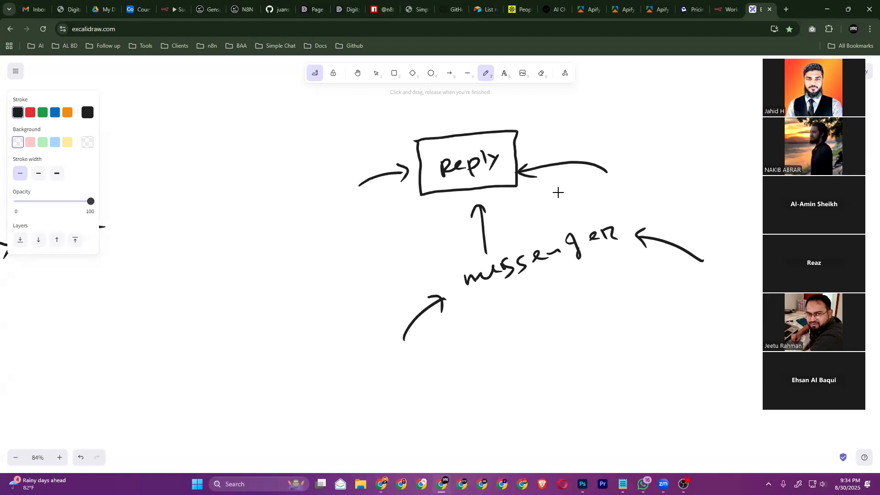
mouse_move(511, 317)
mouse_down()
mouse_move(600, 289)
mouse_move(520, 320)
mouse_up()
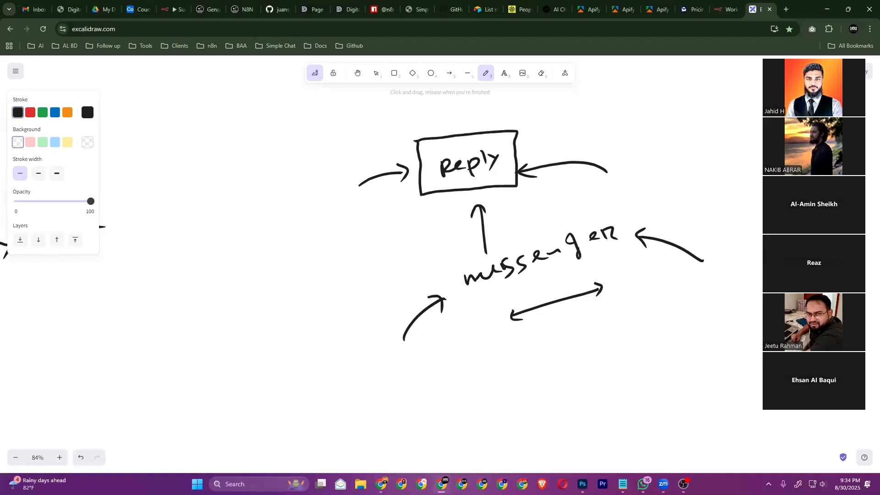
scroll(558, 193, right, 5)
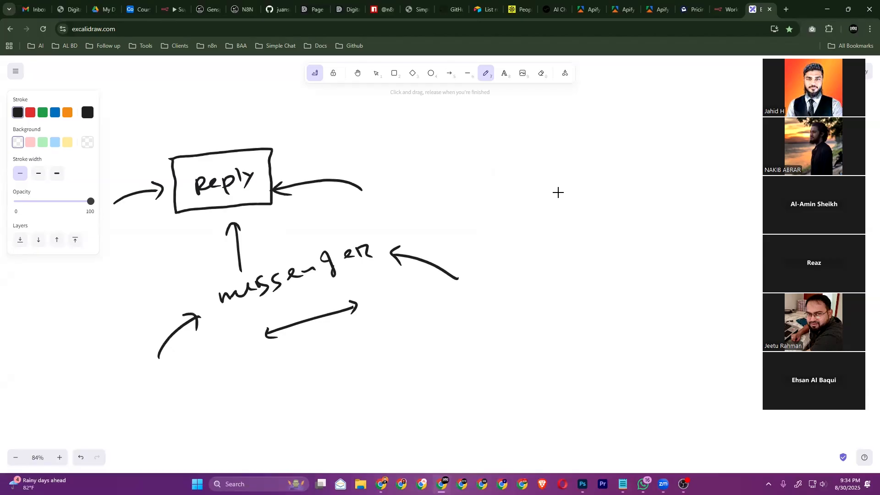
mouse_move(574, 173)
mouse_down()
mouse_move(575, 188)
mouse_move(591, 200)
mouse_move(620, 186)
mouse_move(619, 170)
mouse_move(574, 171)
mouse_up()
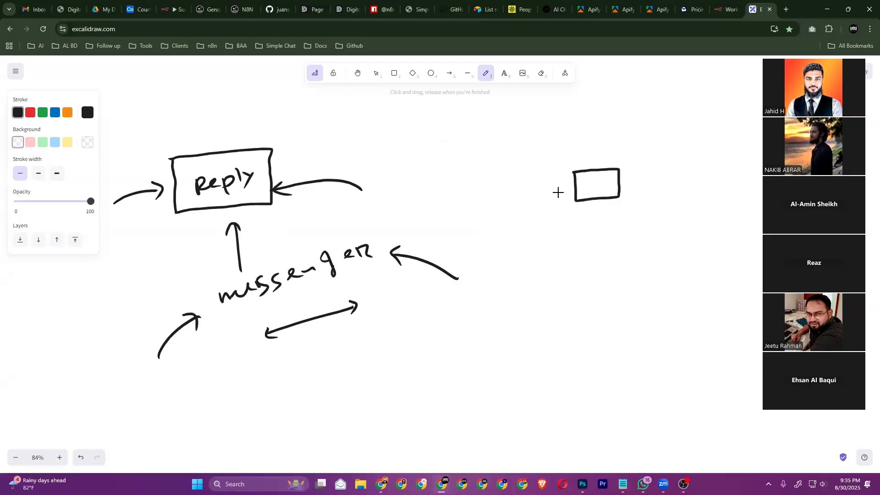
Sketch a second small box and write 'Google' above the left box
scroll(558, 192, right, 3)
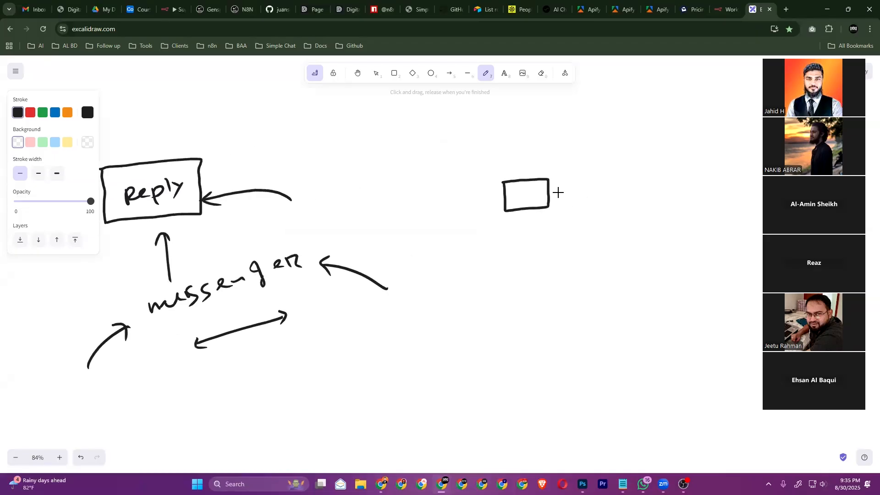
mouse_move(582, 176)
mouse_down()
mouse_move(582, 208)
mouse_move(633, 206)
mouse_move(632, 175)
mouse_move(585, 176)
mouse_up()
mouse_move(510, 158)
mouse_down()
mouse_move(500, 168)
mouse_move(545, 162)
mouse_move(546, 172)
mouse_move(554, 161)
mouse_up()
drag(558, 158, 570, 156)
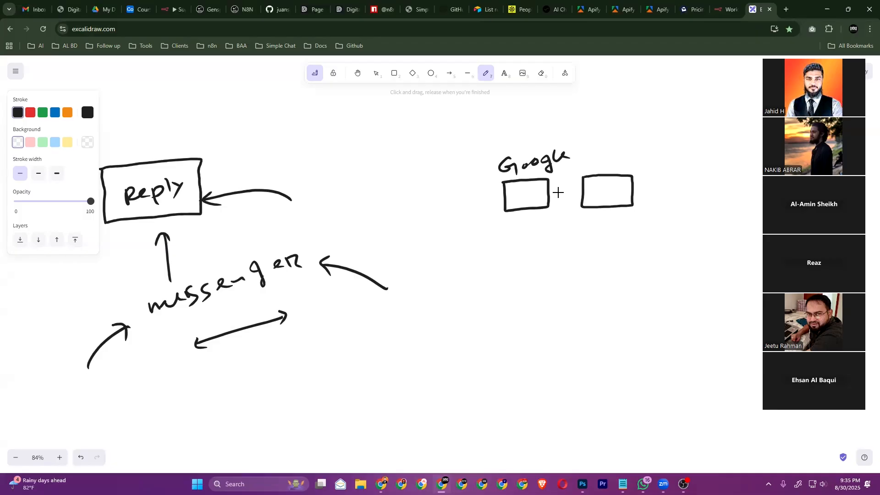
Write 'ChatGpt' above the right box
drag(615, 151, 617, 163)
mouse_move(624, 145)
mouse_down()
mouse_move(622, 156)
mouse_move(646, 155)
mouse_up()
click(650, 136)
mouse_move(669, 139)
mouse_down()
mouse_move(692, 152)
mouse_move(703, 138)
mouse_up()
drag(702, 127, 710, 122)
Add a plus-sign separator between the labels and down arrows above ChatGpt and Google
drag(578, 159, 560, 175)
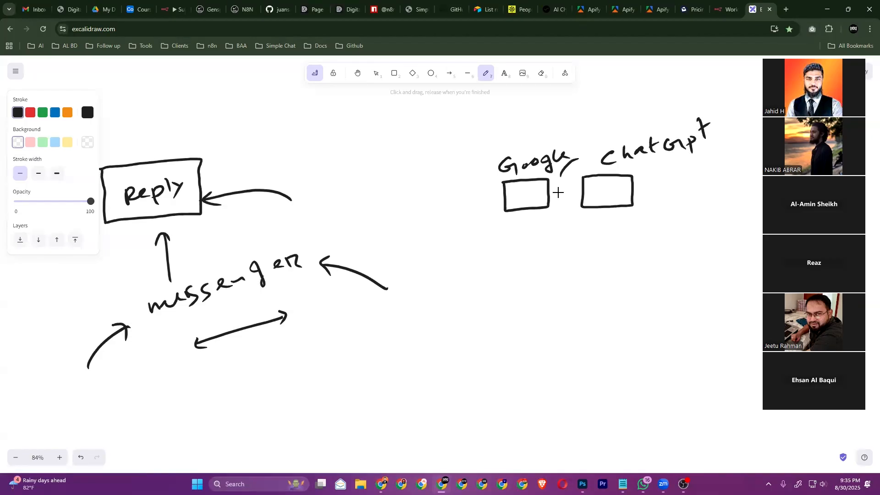
drag(723, 148, 692, 167)
mouse_move(643, 89)
mouse_down()
mouse_move(643, 121)
mouse_move(653, 109)
mouse_up()
mouse_move(531, 112)
mouse_down()
mouse_move(531, 140)
mouse_move(541, 129)
mouse_up()
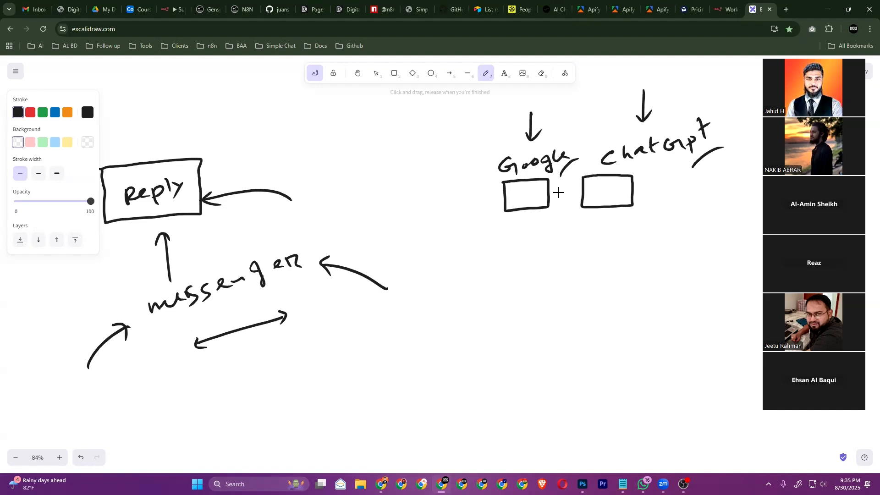
Draw downward arrows under ChatGpt and Google plus a diagonal one from Google
drag(541, 223, 555, 270)
drag(595, 228, 549, 272)
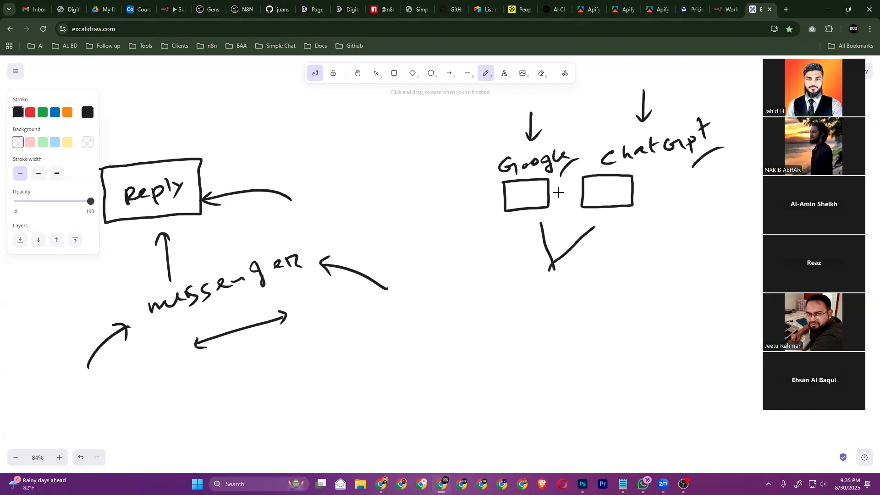
scroll(558, 192, down, 2)
key(ctrl+z)
key(ctrl+z)
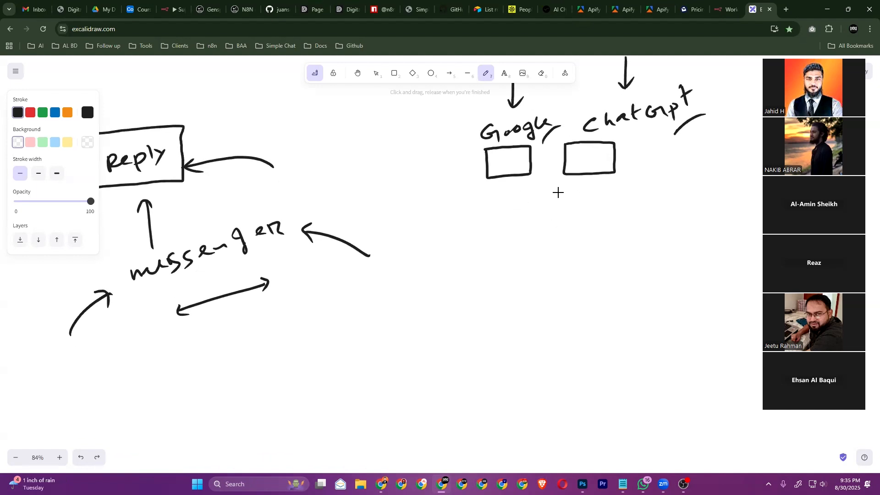
mouse_move(595, 184)
mouse_down()
mouse_move(592, 235)
mouse_move(597, 223)
mouse_up()
mouse_move(516, 191)
mouse_down()
mouse_move(517, 259)
mouse_move(523, 249)
mouse_up()
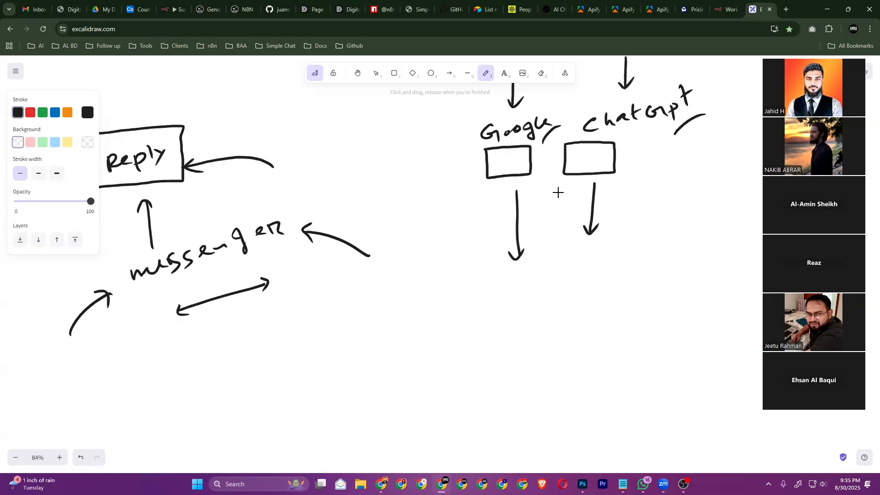
mouse_move(516, 191)
mouse_down()
mouse_move(566, 267)
mouse_move(573, 257)
mouse_up()
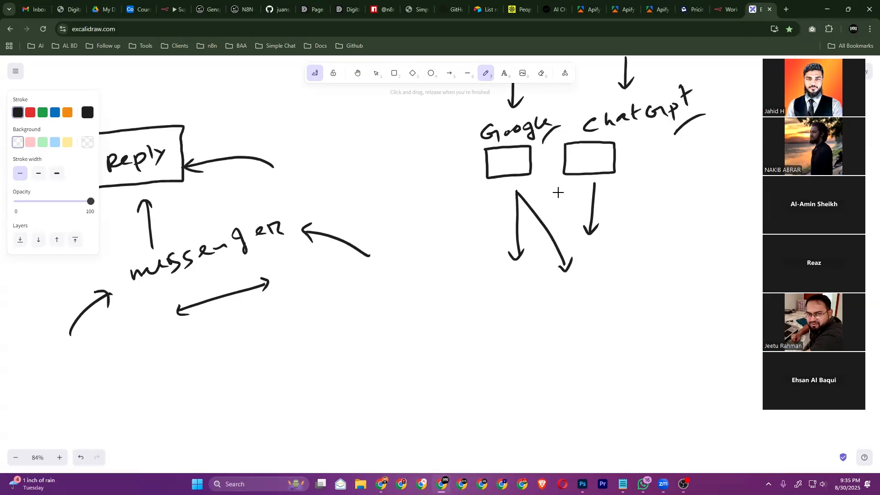
Draw three small circles at the arrow tips and enclose them in a large box
mouse_move(522, 268)
mouse_down()
mouse_move(522, 289)
mouse_move(521, 269)
mouse_up()
mouse_move(574, 273)
mouse_down()
mouse_move(564, 286)
mouse_move(575, 276)
mouse_up()
mouse_move(605, 233)
mouse_down()
mouse_move(595, 246)
mouse_move(611, 234)
mouse_up()
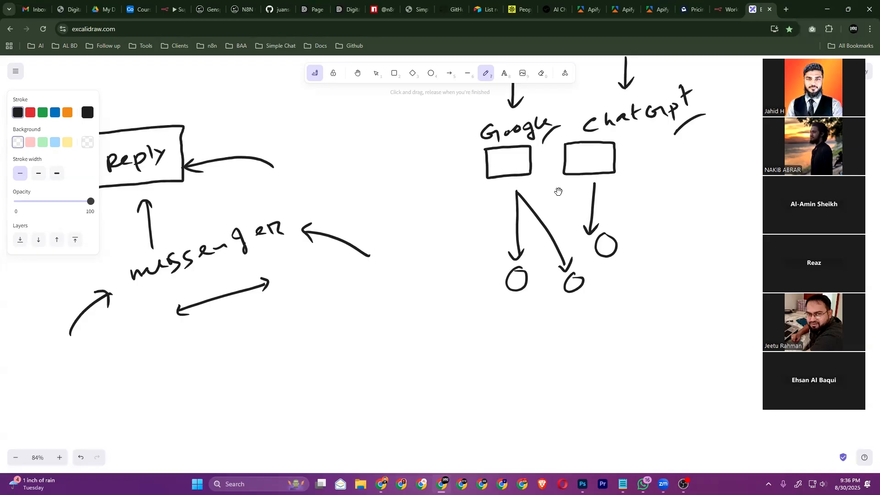
scroll(558, 192, down, 3)
mouse_move(451, 182)
mouse_down()
mouse_move(608, 150)
mouse_move(617, 220)
mouse_up()
mouse_move(451, 185)
mouse_down()
mouse_move(476, 264)
mouse_move(546, 253)
mouse_move(618, 213)
mouse_up()
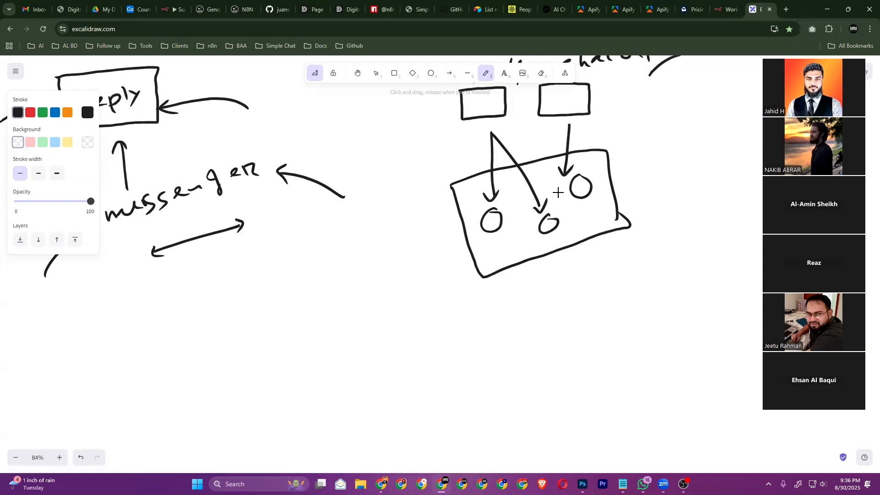
Write and underline the label 'n8n | make' for the large box
mouse_move(537, 281)
mouse_down()
mouse_move(586, 257)
mouse_move(595, 264)
mouse_up()
mouse_move(598, 259)
mouse_down()
mouse_move(620, 252)
mouse_move(601, 272)
mouse_up()
key(ctrl+z)
key(ctrl+z)
drag(604, 237, 607, 271)
drag(622, 255, 697, 225)
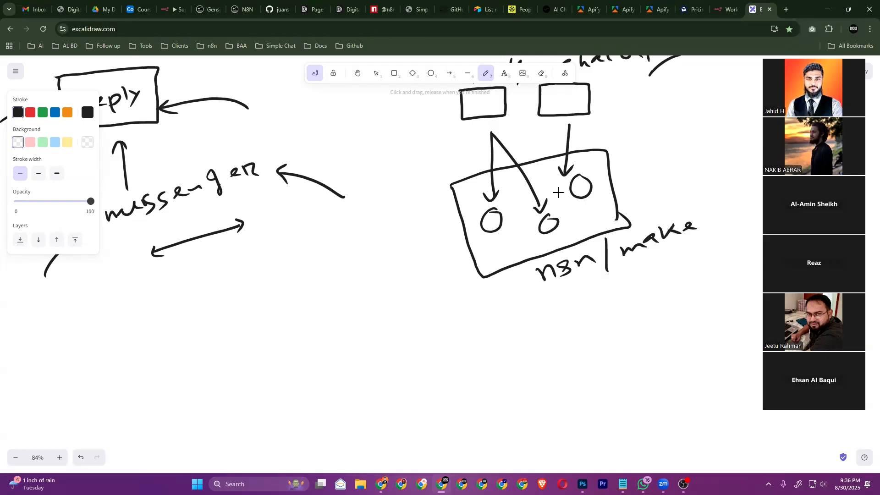
drag(605, 297, 689, 250)
Draw an outgoing arrow down from the 'n8n | make' box
scroll(557, 192, right, 5)
scroll(558, 193, up, 1)
mouse_move(464, 322)
mouse_down()
mouse_move(613, 288)
mouse_move(651, 262)
mouse_up()
mouse_move(634, 262)
mouse_down()
mouse_move(651, 263)
mouse_move(645, 281)
mouse_up()
Write a bracketed 'Google Sheet' label with a line and down arrow beneath it
scroll(558, 193, right, 4)
scroll(558, 192, up, 3)
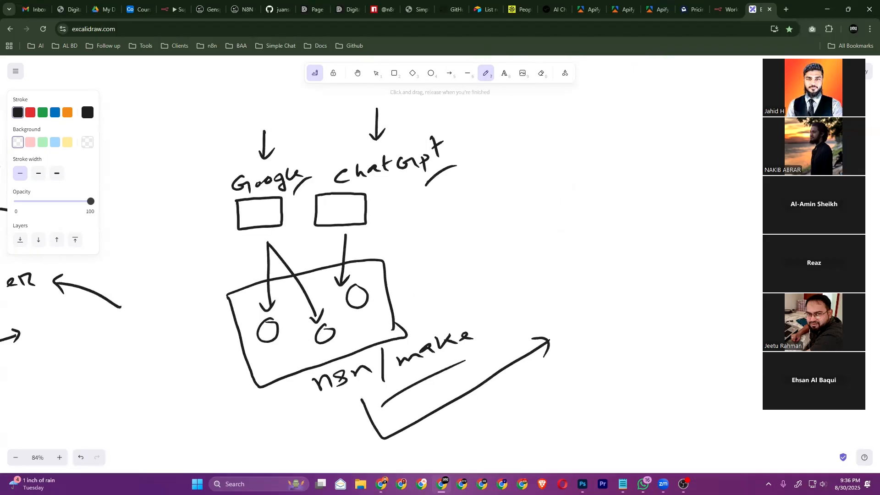
mouse_move(576, 239)
mouse_down()
mouse_move(594, 247)
mouse_move(615, 236)
mouse_move(632, 247)
mouse_move(665, 211)
mouse_up()
drag(542, 240, 588, 277)
mouse_move(626, 191)
mouse_down()
mouse_move(667, 205)
mouse_move(664, 241)
mouse_up()
mouse_move(609, 271)
mouse_down()
mouse_move(620, 289)
mouse_move(675, 249)
mouse_up()
mouse_move(674, 236)
mouse_down()
mouse_move(669, 253)
mouse_move(682, 239)
mouse_up()
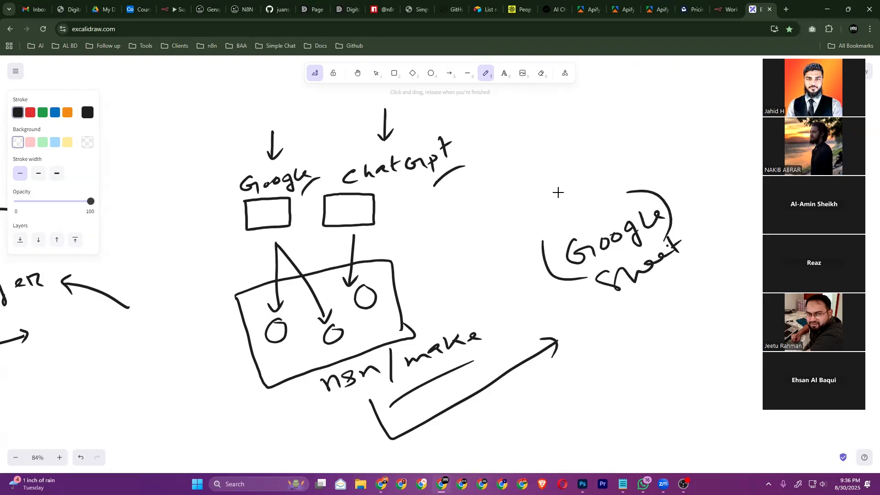
drag(616, 318, 707, 264)
mouse_move(663, 291)
mouse_down()
mouse_move(677, 322)
mouse_move(691, 308)
mouse_up()
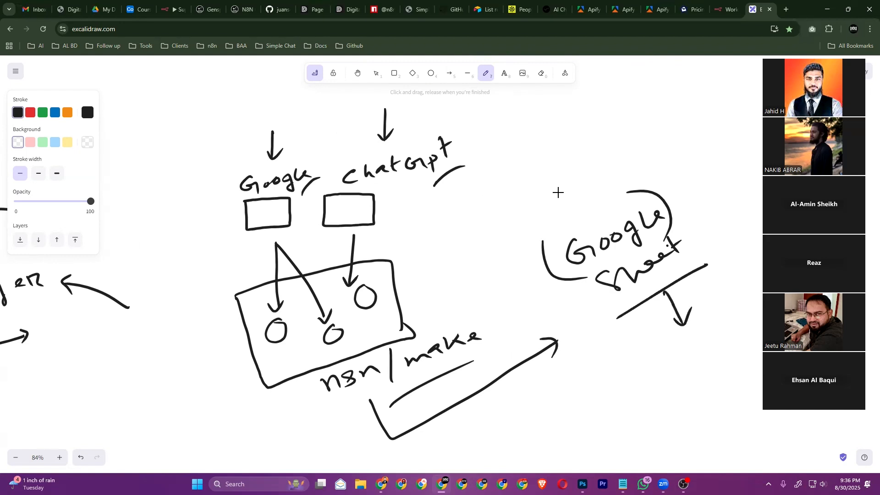
Draw a new box labelled 'n8n' below-right of Google Sheet
scroll(558, 192, right, 3)
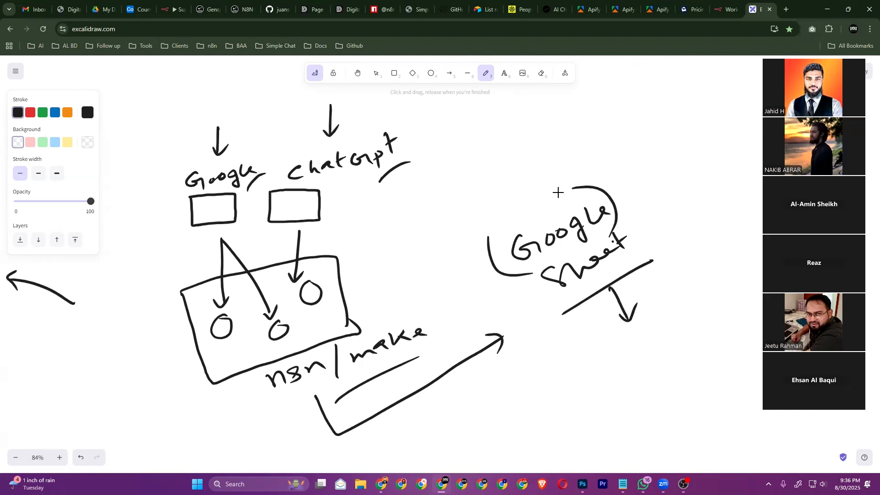
scroll(558, 192, right, 4)
scroll(558, 193, down, 2)
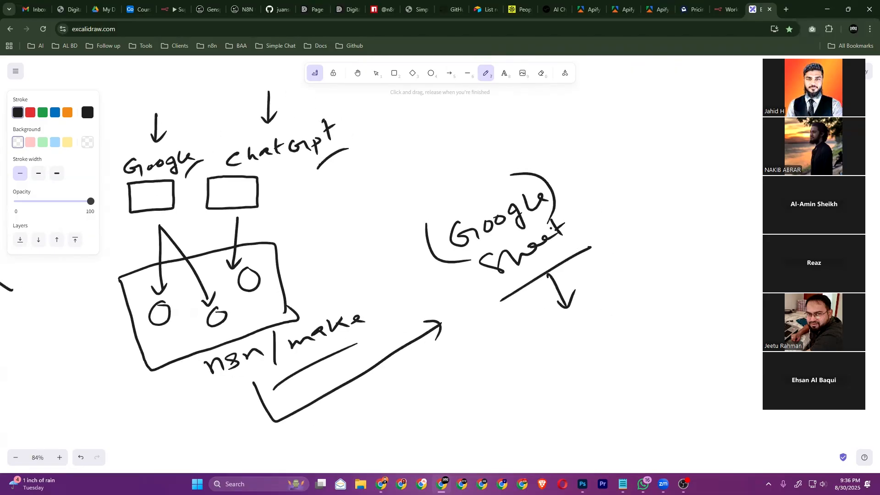
scroll(558, 193, up, 2)
scroll(558, 193, right, 7)
mouse_move(506, 335)
mouse_down()
mouse_move(638, 288)
mouse_move(710, 356)
mouse_move(568, 403)
mouse_move(512, 360)
mouse_move(503, 324)
mouse_up()
drag(569, 340, 590, 347)
mouse_move(605, 324)
mouse_down()
mouse_move(599, 342)
mouse_move(632, 319)
mouse_up()
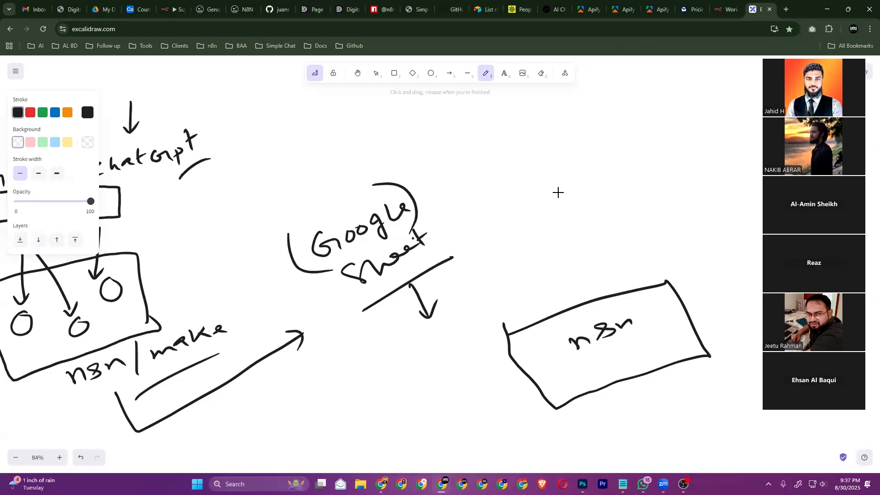
Write 'API' under the Google Sheet arrow, box it, and add curved arrows into it
mouse_move(454, 340)
mouse_down()
mouse_move(459, 326)
mouse_move(474, 323)
mouse_move(481, 297)
mouse_up()
mouse_move(478, 305)
mouse_down()
mouse_move(490, 306)
mouse_move(476, 294)
mouse_up()
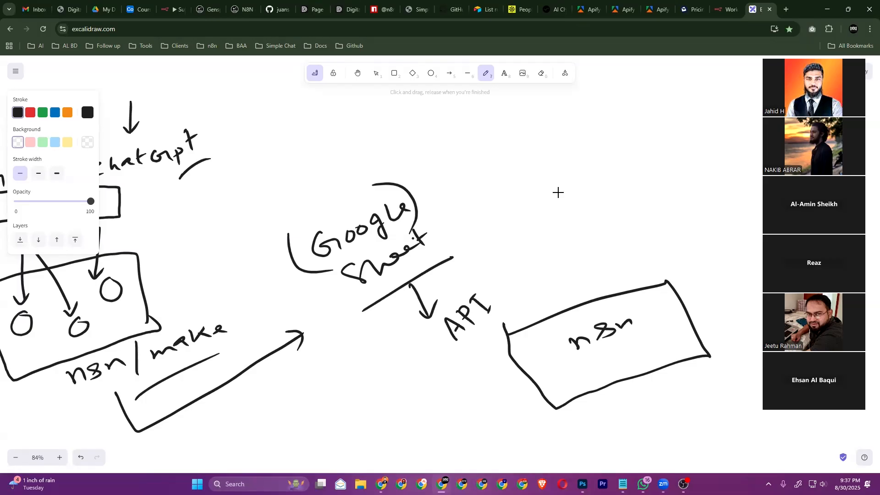
mouse_move(429, 324)
mouse_down()
mouse_move(451, 300)
mouse_move(496, 291)
mouse_move(507, 306)
mouse_move(434, 328)
mouse_move(462, 353)
mouse_move(514, 301)
mouse_up()
drag(346, 310, 408, 328)
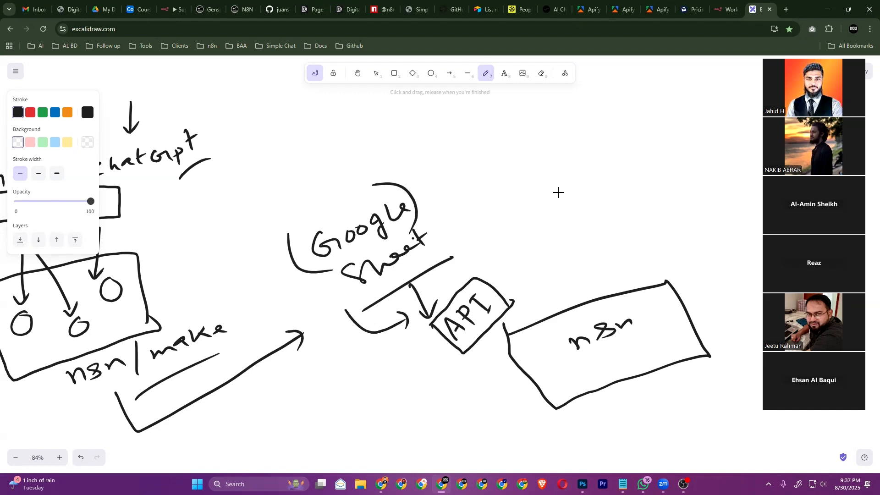
mouse_move(456, 233)
mouse_down()
mouse_move(480, 268)
mouse_move(486, 261)
mouse_up()
mouse_move(474, 338)
mouse_down()
mouse_move(483, 328)
mouse_move(516, 383)
mouse_move(540, 360)
mouse_move(542, 371)
mouse_up()
Draw a curved arrow past API toward n8n and write 'Endpoint' above the n8n box
scroll(557, 192, right, 3)
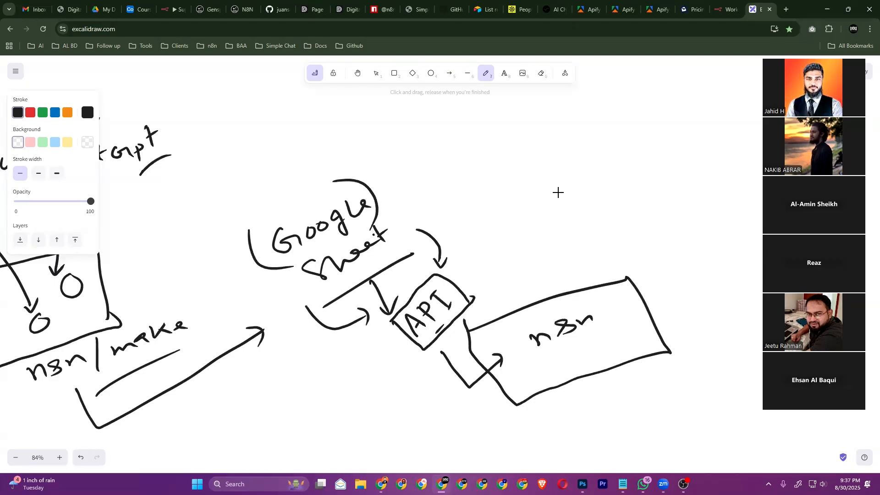
mouse_move(412, 201)
mouse_down()
mouse_move(464, 234)
mouse_move(479, 300)
mouse_move(485, 289)
mouse_up()
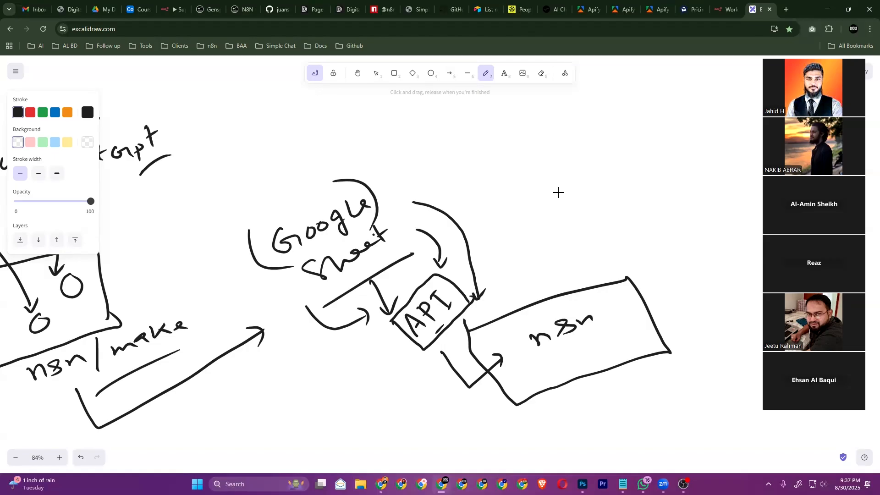
mouse_move(483, 304)
mouse_down()
mouse_move(477, 322)
mouse_move(486, 312)
mouse_up()
drag(481, 322, 513, 305)
click(500, 296)
mouse_move(512, 297)
mouse_down()
mouse_move(519, 310)
mouse_move(527, 289)
mouse_move(554, 284)
mouse_up()
drag(560, 277, 565, 270)
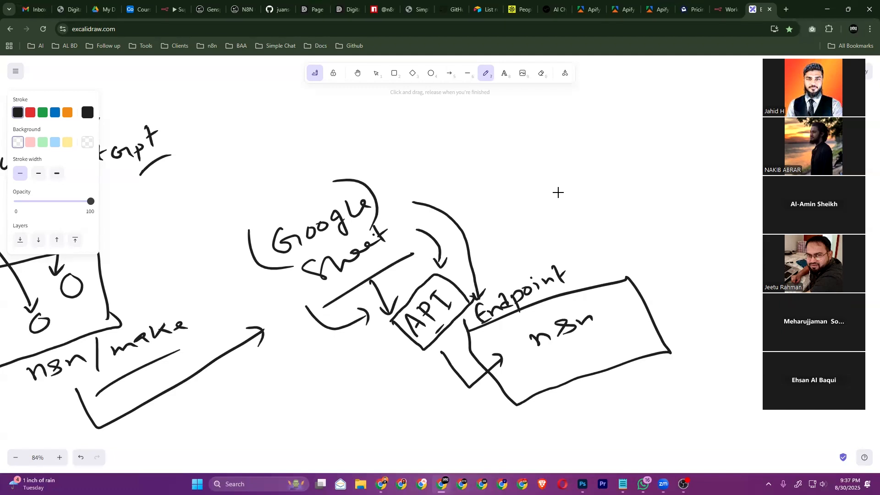
Draw a downward arrow below the n8n box
scroll(558, 192, down, 1)
scroll(558, 193, right, 1)
mouse_move(540, 341)
mouse_down()
mouse_move(560, 374)
mouse_move(567, 363)
mouse_up()
scroll(558, 192, down, 1)
scroll(558, 192, right, 1)
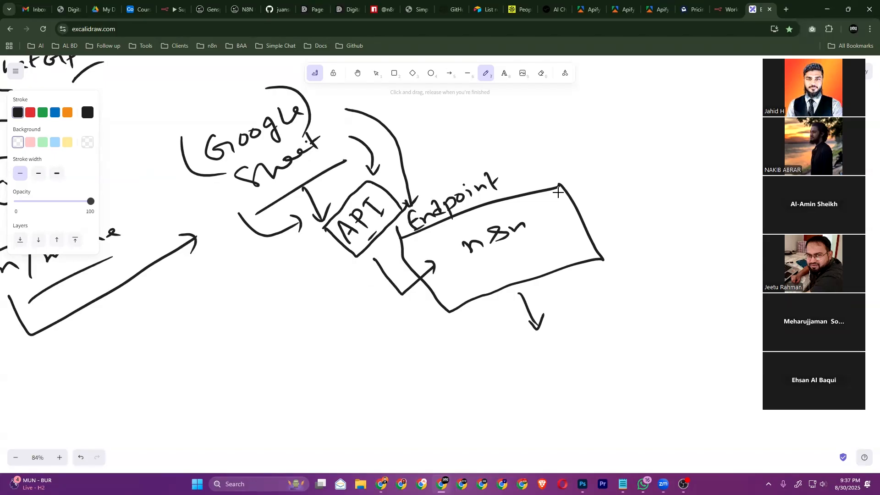
Draw a small box below the arrow under n8n and write 'vr' inside it
mouse_move(509, 171)
mouse_down()
mouse_move(523, 199)
mouse_move(530, 193)
mouse_up()
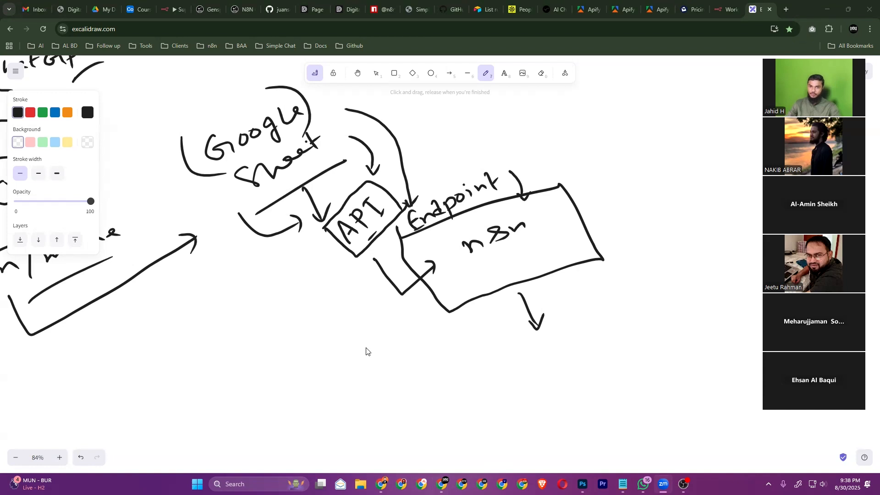
click(534, 354)
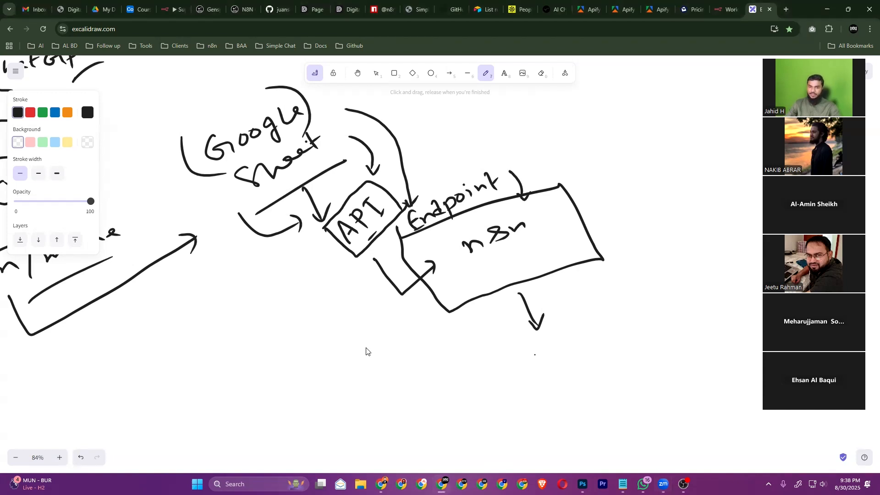
mouse_move(533, 356)
mouse_down()
mouse_move(589, 337)
mouse_move(585, 372)
mouse_move(537, 380)
mouse_move(534, 355)
mouse_up()
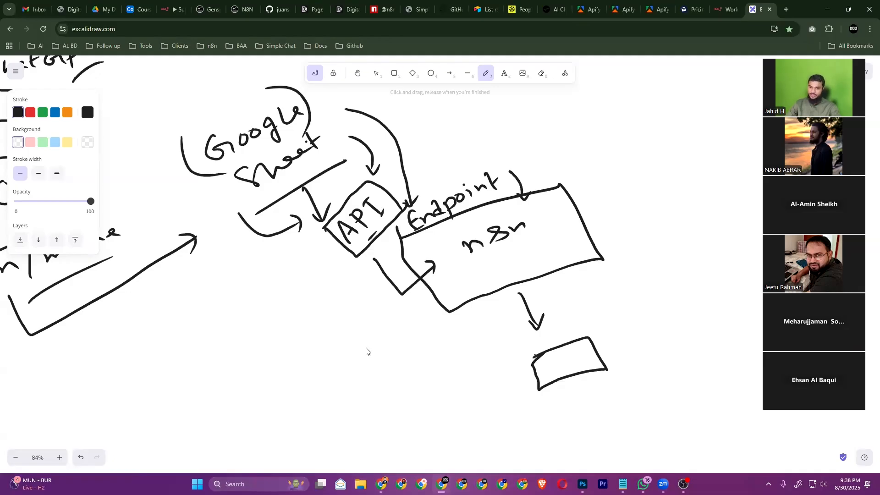
mouse_move(548, 364)
mouse_down()
mouse_move(561, 371)
mouse_move(569, 363)
mouse_up()
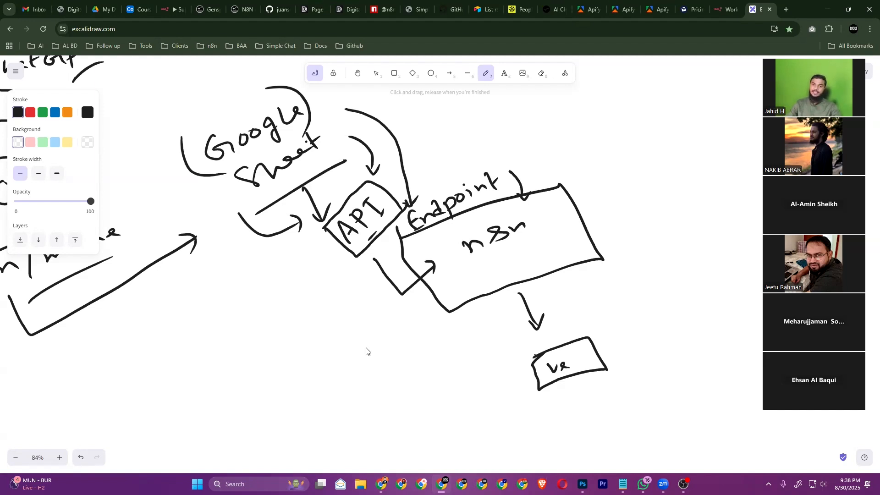
Draw a curve looping from beneath n8n back up to the API box
mouse_move(478, 312)
mouse_down()
mouse_move(403, 322)
mouse_move(338, 196)
mouse_up()
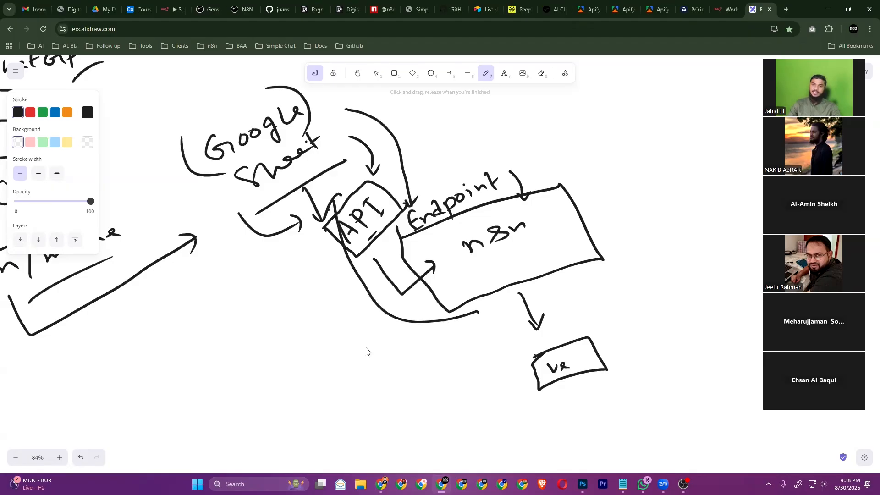
scroll(367, 352, up, 3)
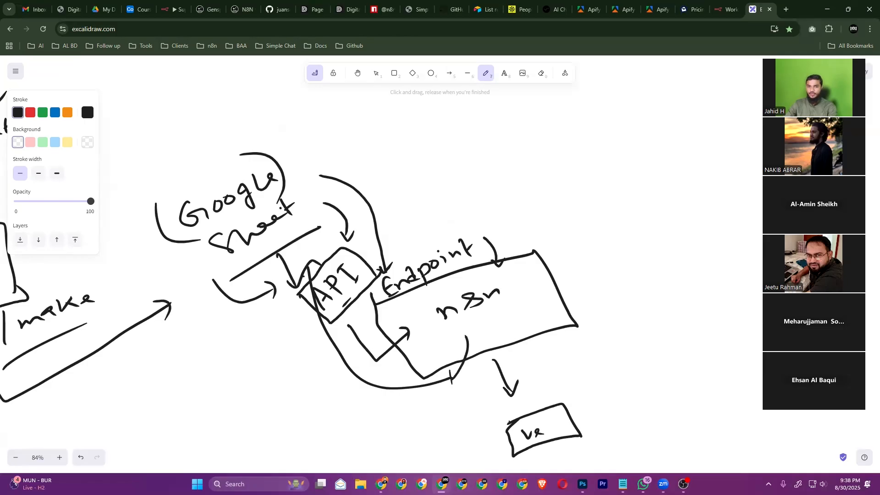
scroll(365, 347, up, 4)
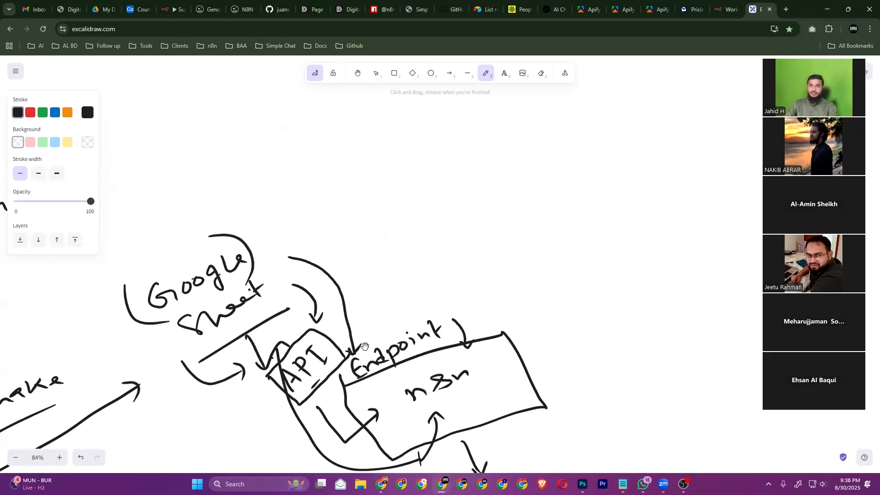
Write 'ChatGPT' in the upper right and draw a box around it
mouse_move(588, 165)
mouse_down()
mouse_move(593, 178)
mouse_move(631, 158)
mouse_move(636, 165)
mouse_up()
mouse_move(660, 137)
mouse_down()
mouse_move(667, 158)
mouse_move(689, 134)
mouse_move(704, 148)
mouse_up()
drag(697, 132, 715, 122)
mouse_move(556, 148)
mouse_down()
mouse_move(653, 174)
mouse_move(729, 143)
mouse_move(571, 149)
mouse_move(705, 103)
mouse_move(730, 126)
mouse_move(719, 152)
mouse_up()
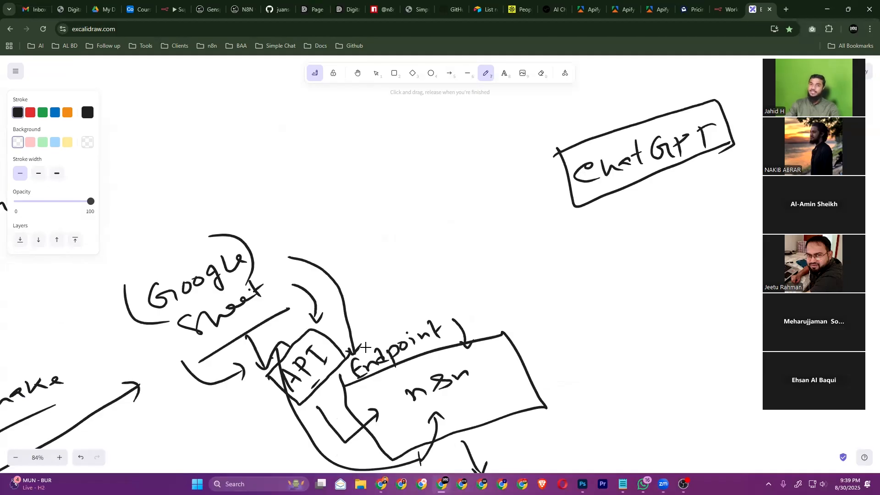
Write 'OpenAI' below the ChatGPT box and enclose it in a box
drag(629, 196, 647, 216)
mouse_move(644, 198)
mouse_down()
mouse_move(653, 195)
mouse_move(646, 205)
mouse_up()
mouse_move(658, 196)
mouse_down()
mouse_move(666, 188)
mouse_move(668, 200)
mouse_up()
mouse_move(669, 197)
mouse_down()
mouse_move(704, 186)
mouse_move(700, 176)
mouse_up()
mouse_move(704, 168)
mouse_down()
mouse_move(714, 162)
mouse_move(716, 181)
mouse_up()
drag(712, 185, 724, 178)
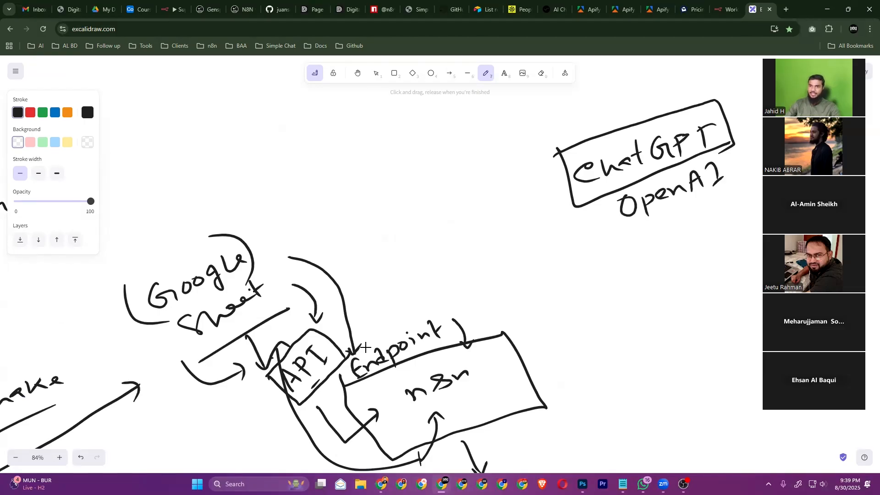
mouse_move(603, 193)
mouse_down()
mouse_move(609, 210)
mouse_move(689, 211)
mouse_move(763, 177)
mouse_move(733, 142)
mouse_up()
Draw a down arrow from OpenAI to a handwritten 'End + API' label
scroll(365, 347, right, 3)
scroll(365, 347, down, 1)
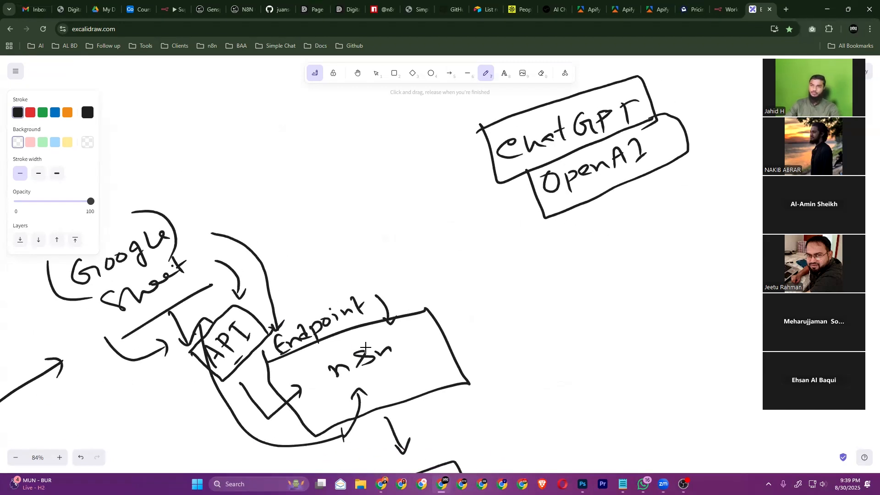
mouse_move(618, 198)
mouse_down()
mouse_move(628, 238)
mouse_move(640, 222)
mouse_up()
mouse_move(629, 252)
mouse_down()
mouse_move(623, 282)
mouse_move(629, 267)
mouse_up()
drag(618, 283, 627, 279)
drag(631, 271, 649, 271)
mouse_move(663, 250)
mouse_down()
mouse_move(653, 263)
mouse_move(662, 261)
mouse_up()
drag(641, 293, 662, 281)
drag(660, 327, 673, 321)
mouse_move(661, 317)
mouse_down()
mouse_move(677, 313)
mouse_move(681, 298)
mouse_up()
drag(679, 297, 689, 307)
drag(696, 294, 710, 300)
Draw a curved arrow from API into n8n and a double-headed arrow between n8n and OpenAI
mouse_move(662, 336)
mouse_down()
mouse_move(474, 343)
mouse_move(500, 339)
mouse_up()
scroll(365, 348, down, 1)
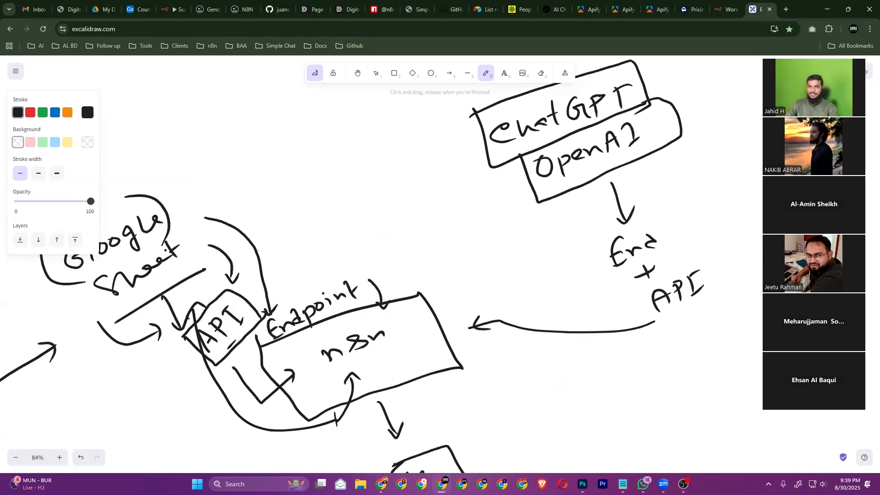
scroll(365, 347, down, 1)
drag(468, 267, 555, 190)
drag(470, 253, 484, 269)
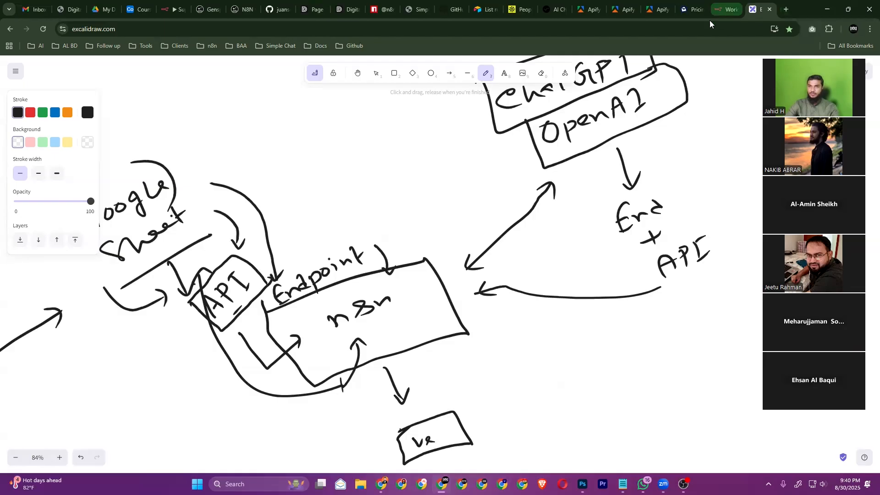
click(727, 10)
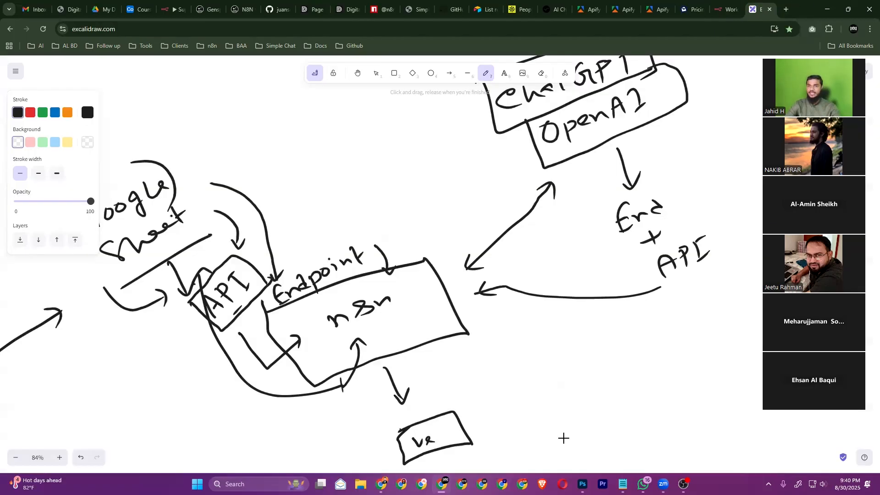
click(761, 9)
scroll(420, 355, right, 8)
scroll(421, 355, up, 3)
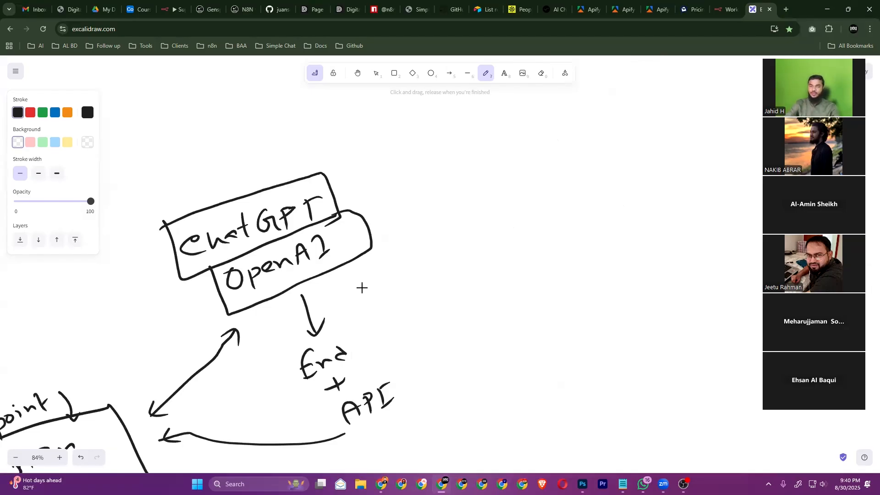
Handwrite 'Selfhosted', underline it, and write 'cloud' beneath the line
mouse_move(501, 162)
mouse_down()
mouse_move(490, 191)
mouse_move(535, 174)
mouse_up()
mouse_move(554, 143)
mouse_down()
mouse_move(552, 172)
mouse_move(596, 153)
mouse_up()
drag(616, 130, 647, 136)
drag(662, 116, 670, 136)
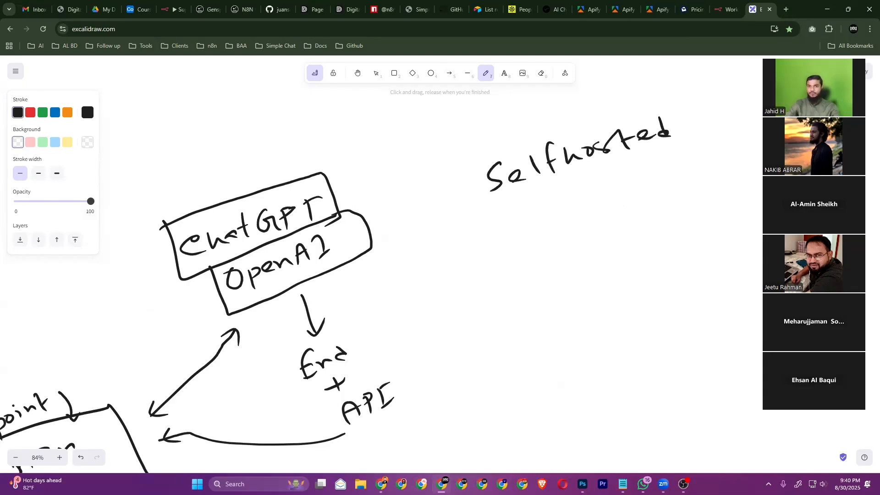
drag(493, 233, 667, 164)
drag(546, 239, 561, 246)
mouse_move(568, 229)
mouse_down()
mouse_move(565, 242)
mouse_move(582, 228)
mouse_up()
drag(588, 223, 613, 219)
drag(621, 196, 623, 220)
Draw a branching bracket to the right of Selfhosted/cloud
scroll(362, 287, right, 5)
scroll(362, 288, up, 2)
mouse_move(542, 153)
mouse_down()
mouse_move(598, 183)
mouse_move(584, 236)
mouse_up()
scroll(362, 288, up, 1)
scroll(362, 287, right, 1)
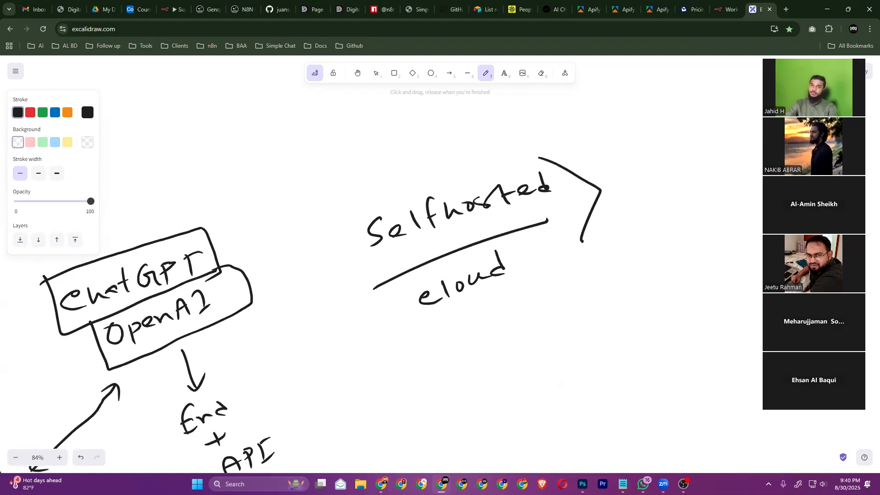
scroll(362, 287, up, 2)
scroll(361, 287, right, 1)
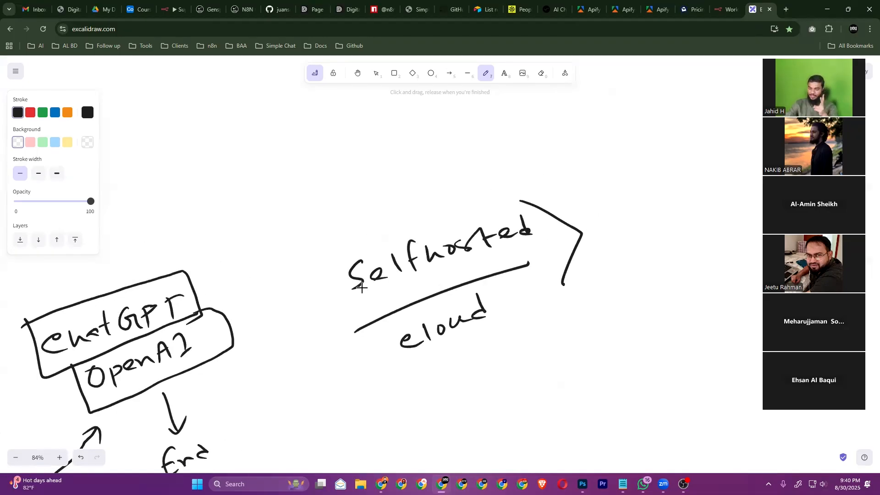
Write 'Local host' over 'cloud', arrow to it from the bracket, and box the label
drag(594, 156, 611, 172)
drag(624, 162, 664, 149)
mouse_move(677, 127)
mouse_down()
mouse_move(686, 141)
mouse_move(705, 133)
mouse_up()
click(710, 120)
drag(720, 120, 728, 132)
click(737, 115)
drag(617, 202, 737, 147)
drag(657, 189, 670, 200)
mouse_move(678, 180)
mouse_down()
mouse_move(675, 189)
mouse_move(714, 178)
mouse_up()
drag(720, 161, 724, 181)
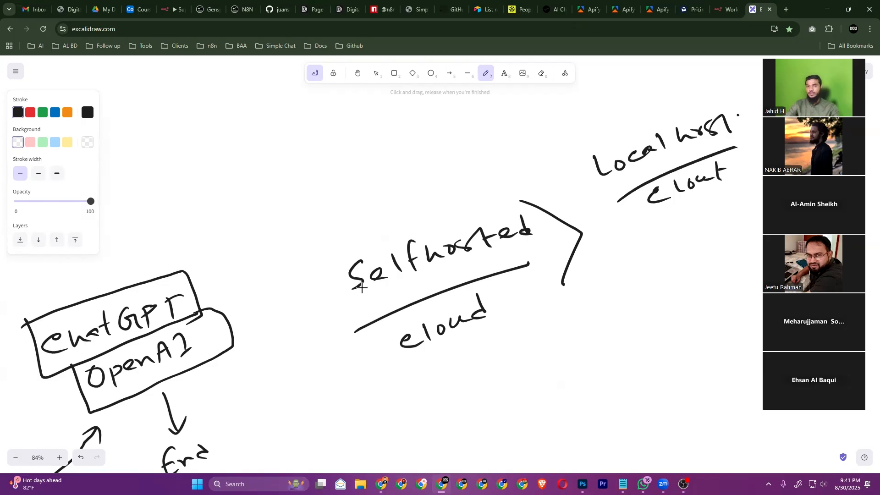
mouse_move(546, 210)
mouse_down()
mouse_move(590, 185)
mouse_move(591, 200)
mouse_up()
mouse_move(592, 148)
mouse_down()
mouse_move(701, 182)
mouse_move(714, 176)
mouse_move(727, 87)
mouse_move(751, 152)
mouse_move(687, 186)
mouse_up()
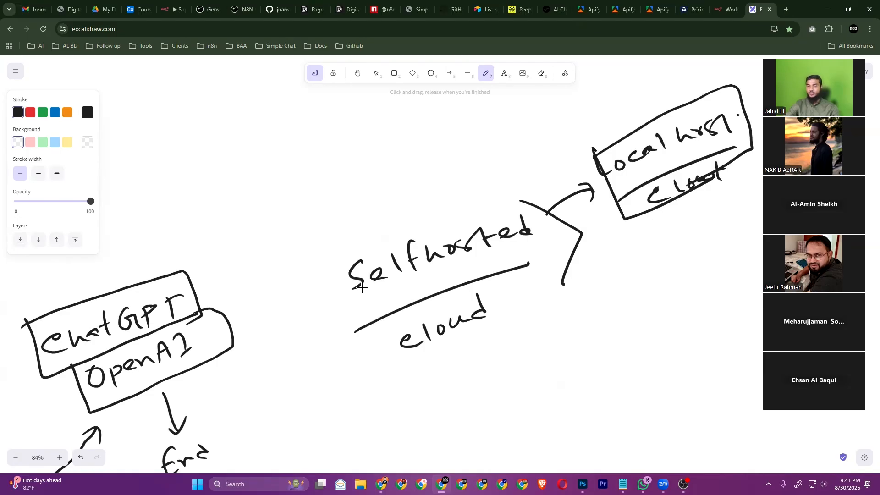
Draw an arrow from 'cloud' to a handwritten 'n8n cloud' label
scroll(362, 288, down, 1)
scroll(362, 287, right, 1)
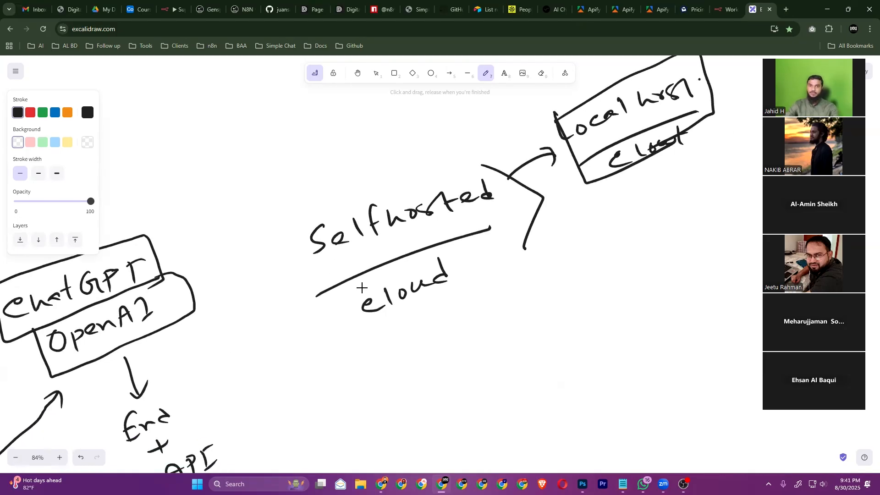
mouse_move(469, 265)
mouse_down()
mouse_move(627, 266)
mouse_move(604, 280)
mouse_move(617, 260)
mouse_move(643, 247)
mouse_move(678, 250)
mouse_up()
scroll(362, 287, right, 1)
scroll(362, 287, up, 1)
drag(607, 303, 687, 258)
mouse_move(634, 295)
mouse_down()
mouse_move(677, 276)
mouse_move(716, 273)
mouse_up()
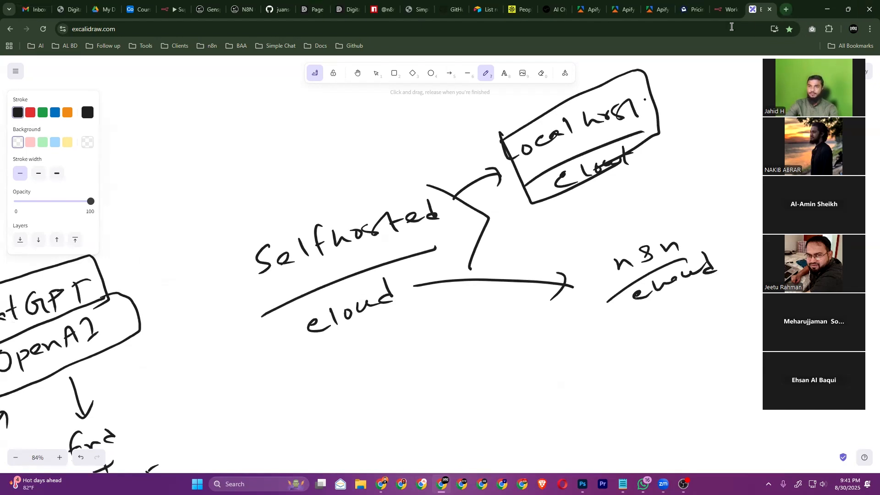
Go to n8n.cloud in a new browser tab
click(785, 10)
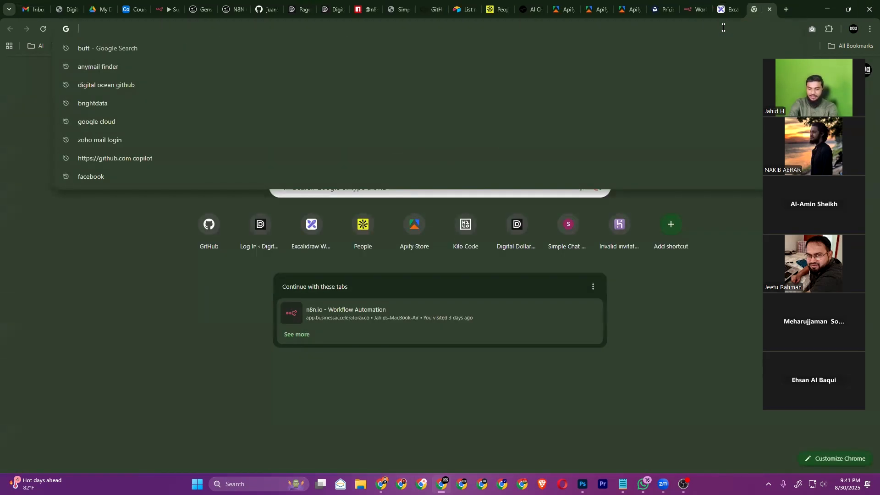
text(n8n.cloud)
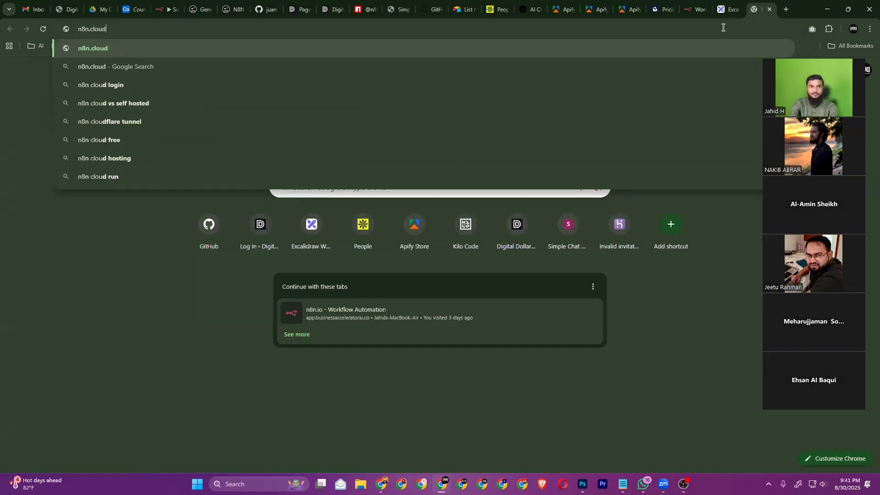
key(Return)
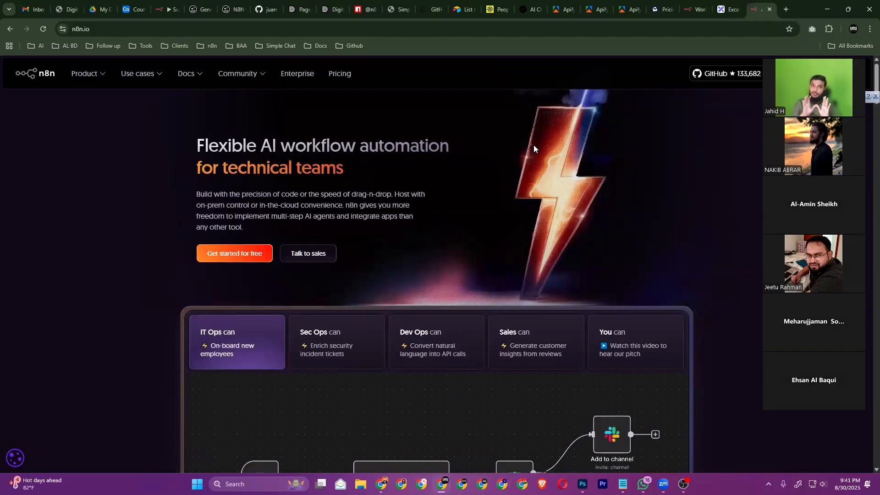
Show monthly pricing: Starter $24, Pro $60, Enterprise contact us
click(336, 75)
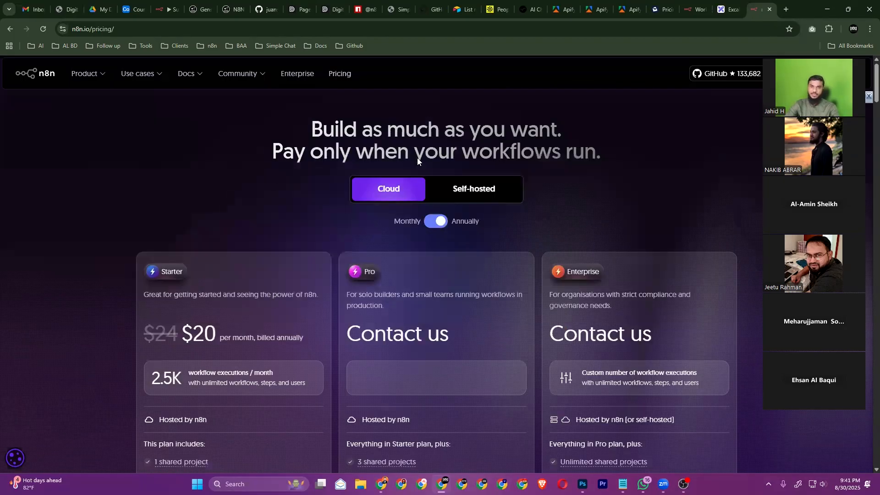
scroll(417, 160, down, 1)
click(434, 175)
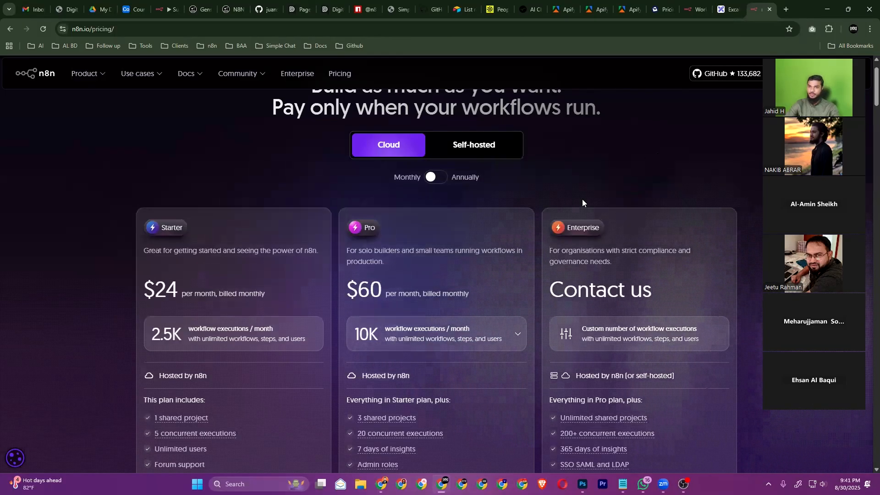
scroll(582, 199, up, 1)
scroll(581, 199, down, 3)
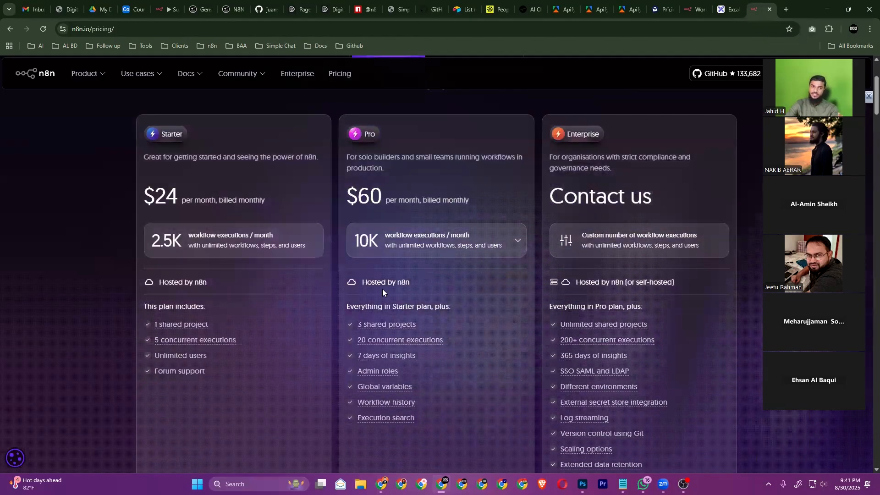
mouse_move(178, 340)
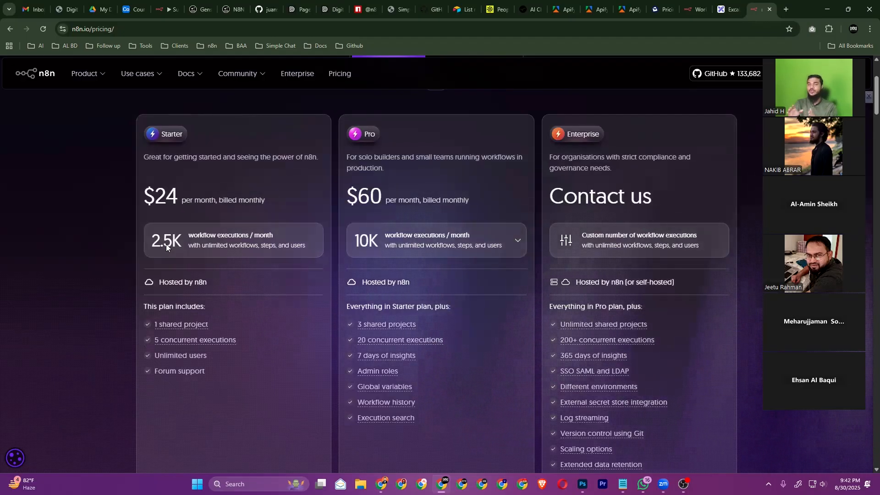
Back on the whiteboard, draw three arrows out of the Local host/cloud box
click(733, 8)
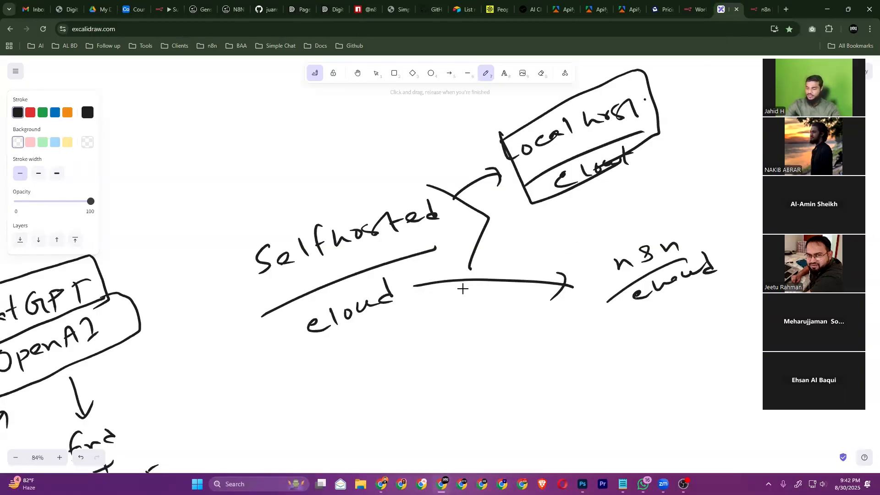
scroll(463, 288, up, 3)
scroll(463, 288, right, 2)
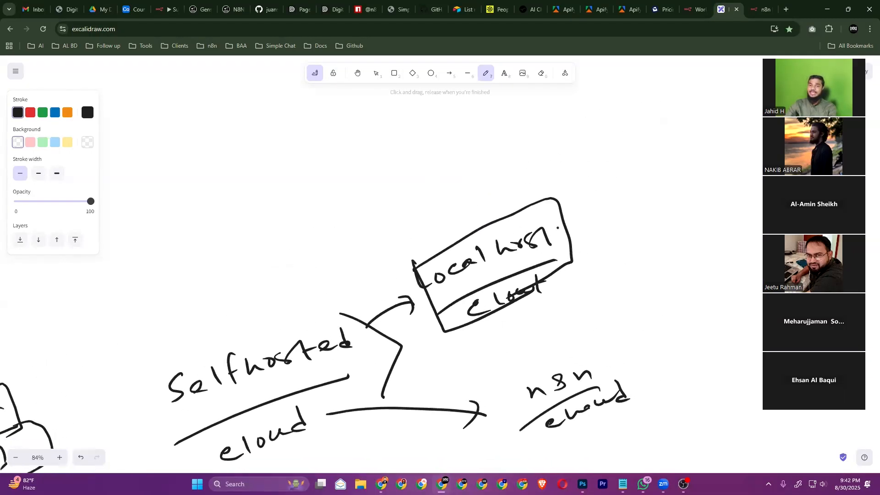
mouse_move(486, 213)
mouse_down()
mouse_move(540, 152)
mouse_move(539, 169)
mouse_up()
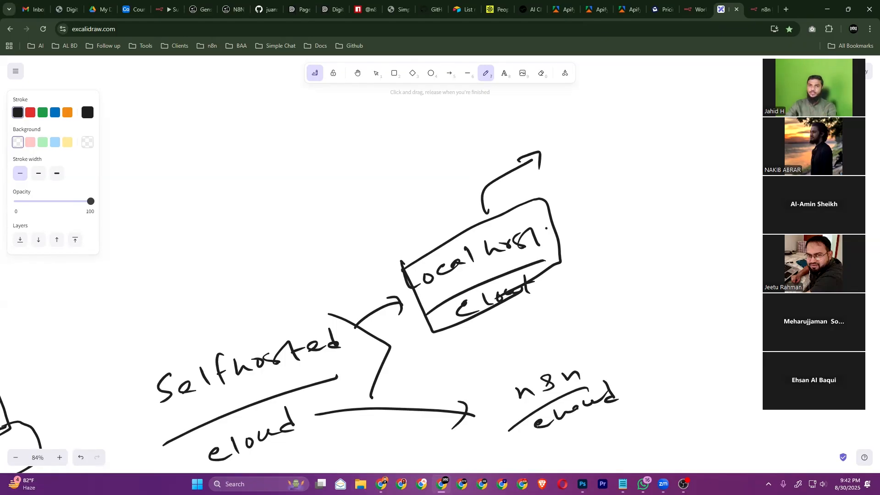
scroll(462, 289, up, 3)
scroll(462, 289, right, 3)
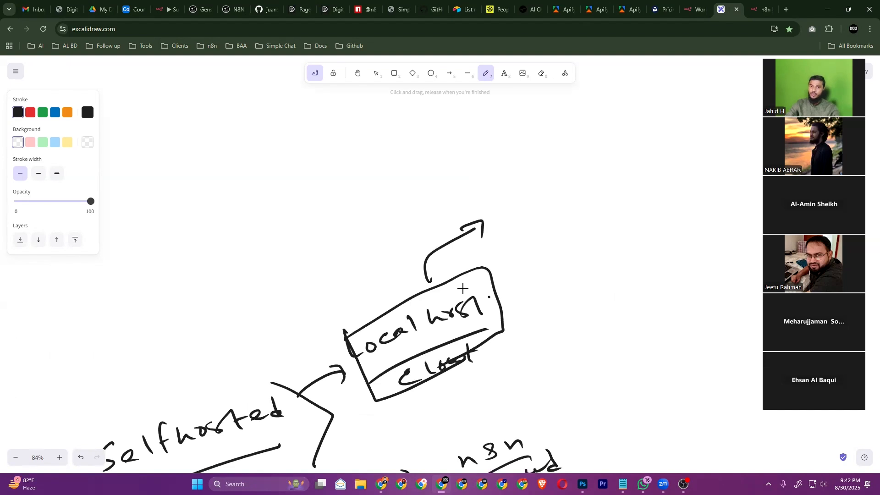
mouse_move(480, 281)
mouse_down()
mouse_move(541, 211)
mouse_move(552, 220)
mouse_up()
mouse_move(481, 343)
mouse_down()
mouse_move(588, 324)
mouse_move(587, 334)
mouse_up()
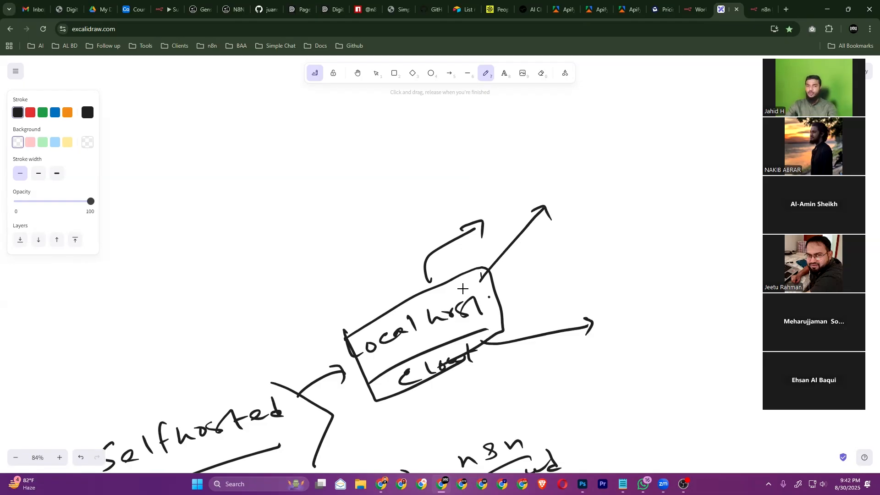
Write a circled 'n8n' label at the end of the upward arrow
scroll(463, 288, up, 2)
scroll(463, 288, right, 2)
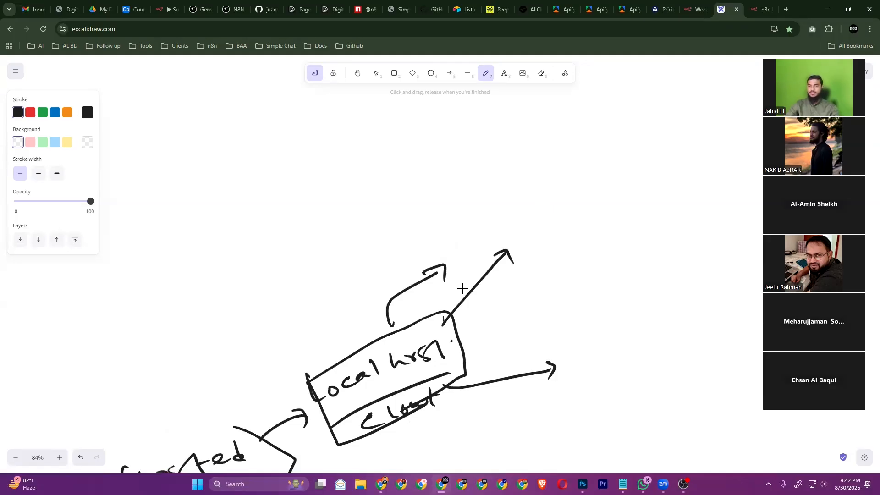
mouse_move(521, 199)
mouse_down()
mouse_move(534, 209)
mouse_move(553, 189)
mouse_move(576, 188)
mouse_move(546, 222)
mouse_move(520, 187)
mouse_up()
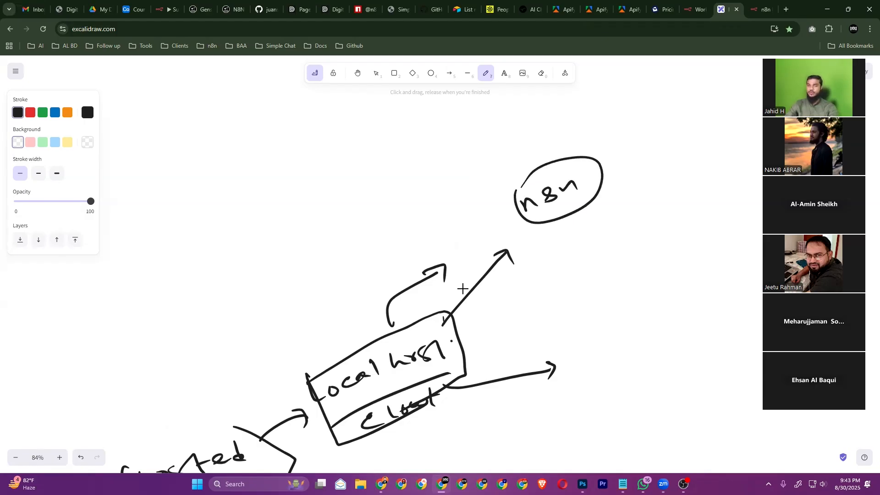
scroll(463, 289, down, 2)
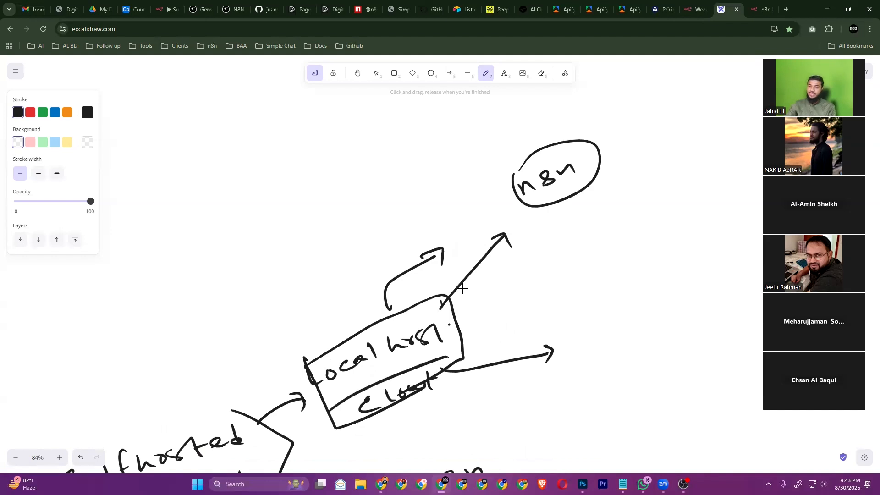
scroll(462, 288, down, 3)
scroll(462, 289, right, 4)
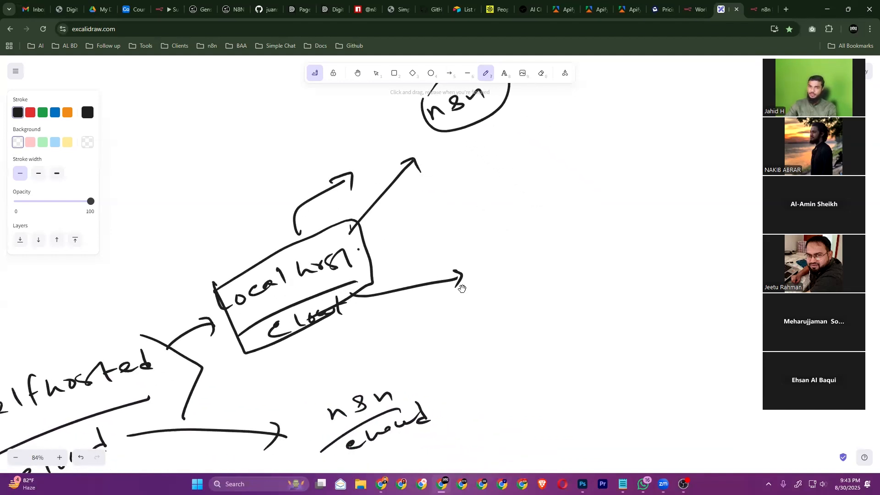
Handwrite 'Hostinger', underline it, and write 'n8n' below
mouse_move(509, 244)
mouse_down()
mouse_move(516, 272)
mouse_move(574, 264)
mouse_up()
mouse_move(572, 233)
mouse_down()
mouse_move(570, 263)
mouse_move(583, 242)
mouse_up()
mouse_move(585, 250)
mouse_down()
mouse_move(590, 240)
mouse_move(626, 237)
mouse_move(618, 262)
mouse_up()
mouse_move(633, 229)
mouse_down()
mouse_move(639, 239)
mouse_move(656, 237)
mouse_up()
drag(659, 232, 677, 237)
drag(501, 304, 693, 253)
drag(591, 302, 610, 293)
mouse_move(622, 281)
mouse_down()
mouse_move(617, 291)
mouse_move(624, 285)
mouse_up()
drag(635, 283, 649, 281)
Outline the Hostinger/n8n box and draw an arrow pointing into it
mouse_move(479, 241)
mouse_down()
mouse_move(544, 335)
mouse_move(720, 305)
mouse_up()
mouse_move(478, 252)
mouse_down()
mouse_move(703, 210)
mouse_move(724, 226)
mouse_move(674, 295)
mouse_up()
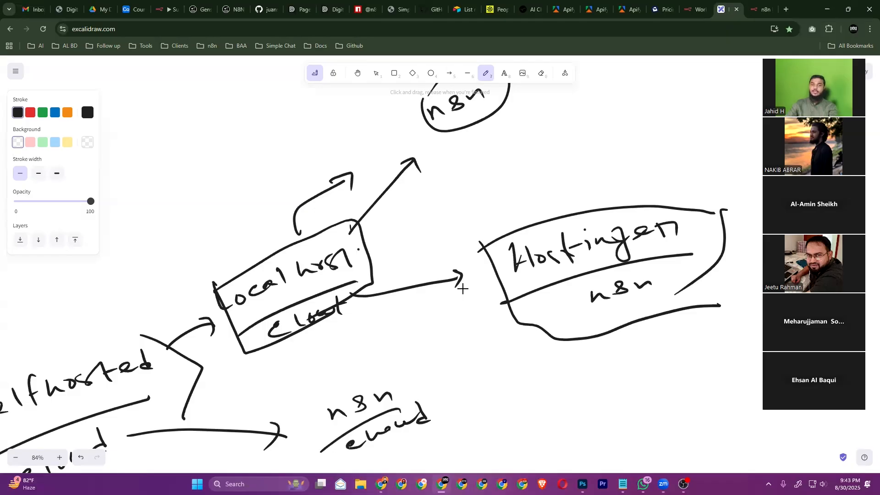
scroll(462, 289, left, 6)
scroll(462, 289, down, 2)
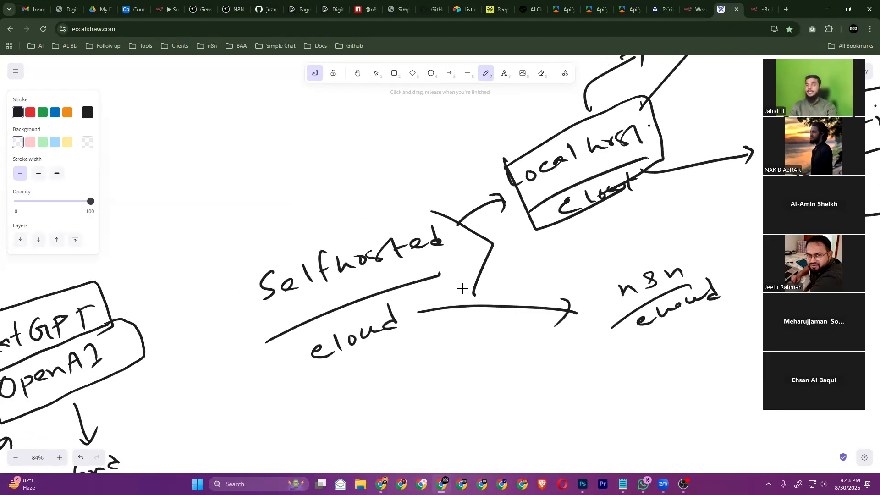
scroll(461, 289, right, 10)
scroll(462, 289, up, 3)
scroll(462, 288, right, 1)
scroll(462, 289, up, 1)
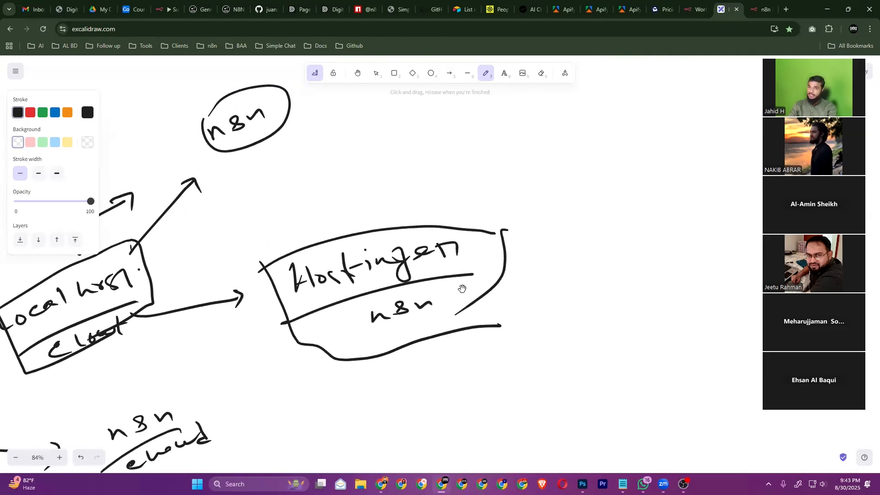
scroll(462, 288, right, 1)
scroll(463, 288, up, 1)
mouse_move(480, 187)
mouse_down()
mouse_move(486, 182)
mouse_move(409, 226)
mouse_move(427, 237)
mouse_up()
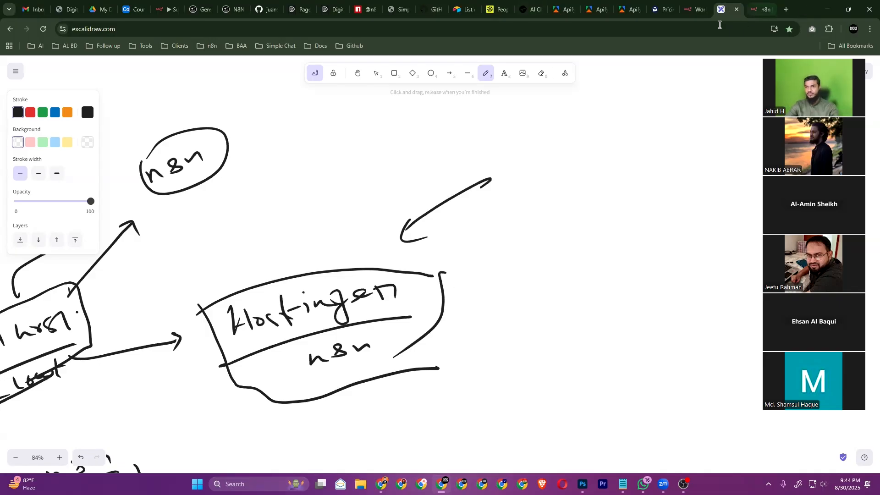
In the n8n tab, show Personal workflows, then open the Templates library
click(752, 10)
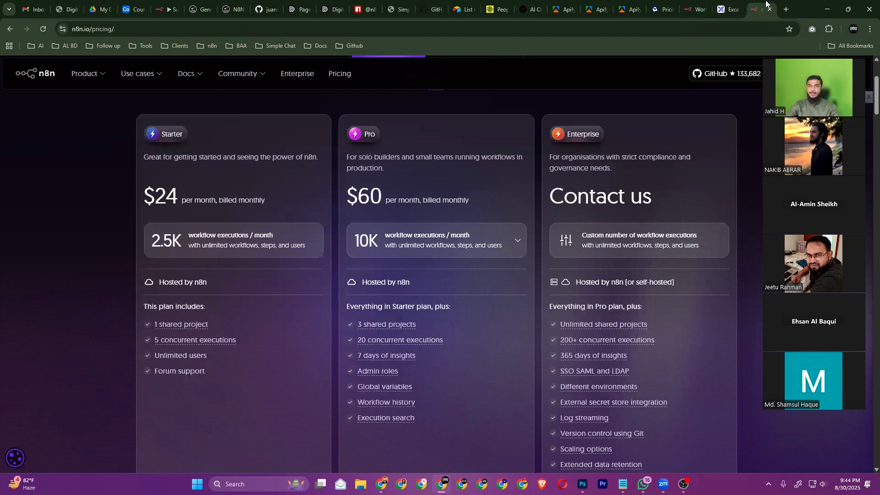
click(694, 9)
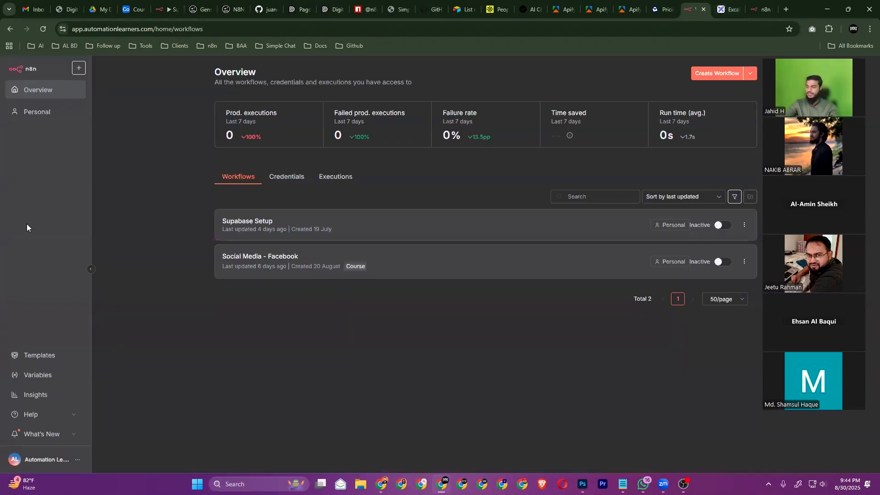
key(ctrl+plus)
key(ctrl+plus)
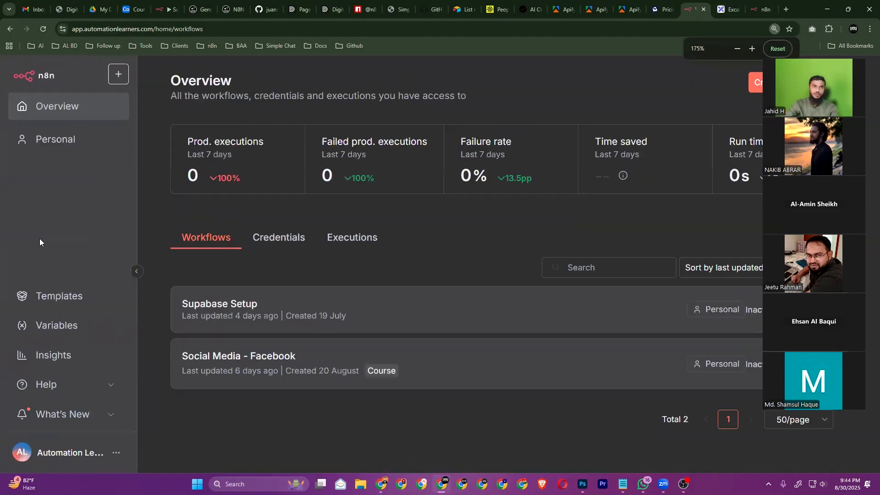
key(ctrl+minus)
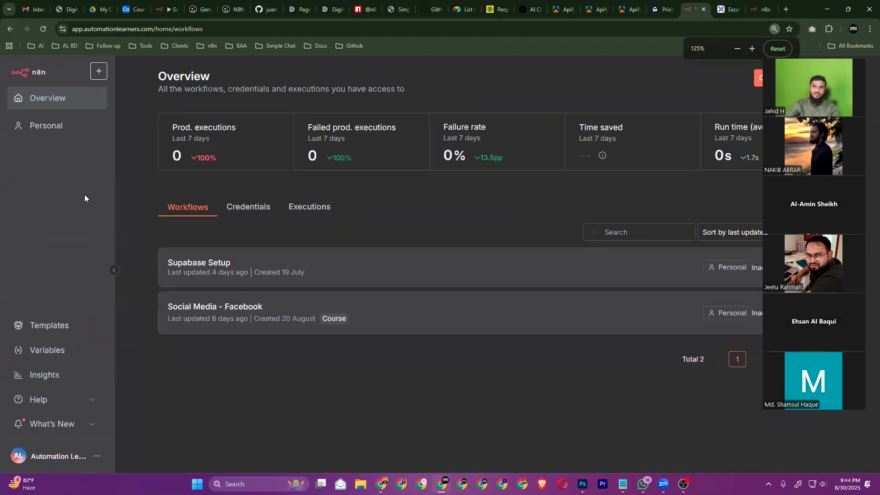
click(57, 137)
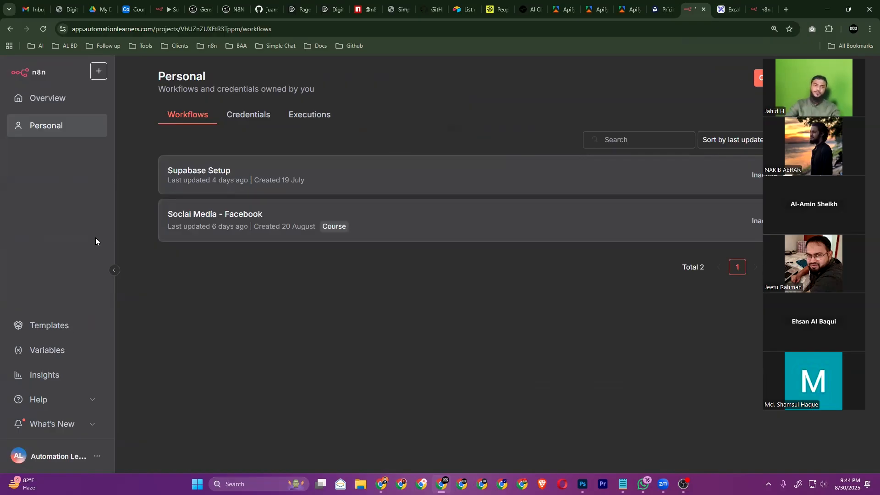
click(50, 325)
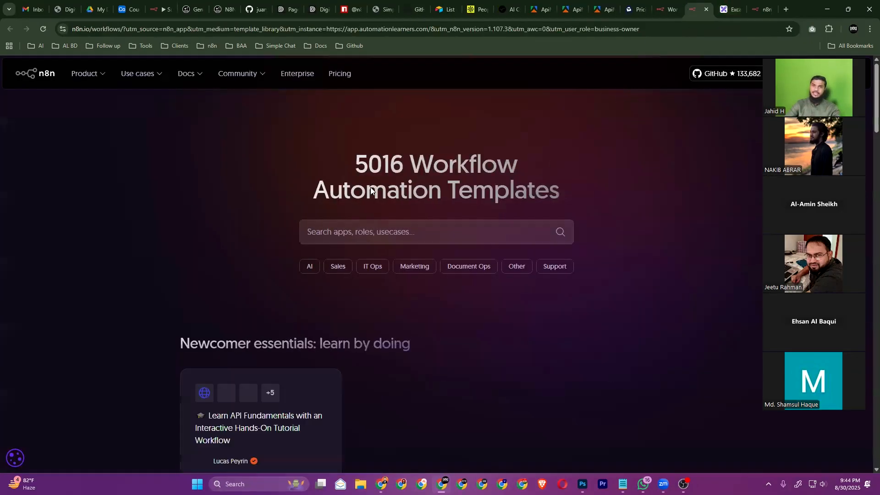
Highlight the 5016 Workflow Automation Templates count in the heading
drag(363, 171, 561, 157)
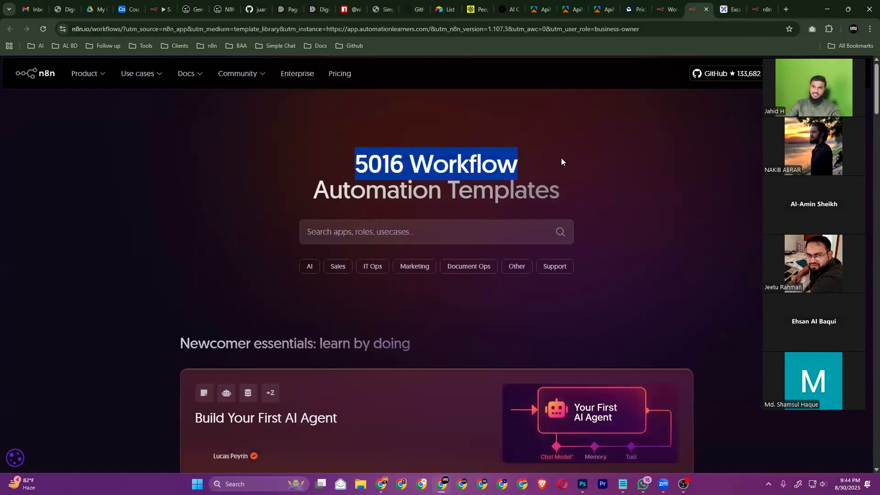
click(546, 190)
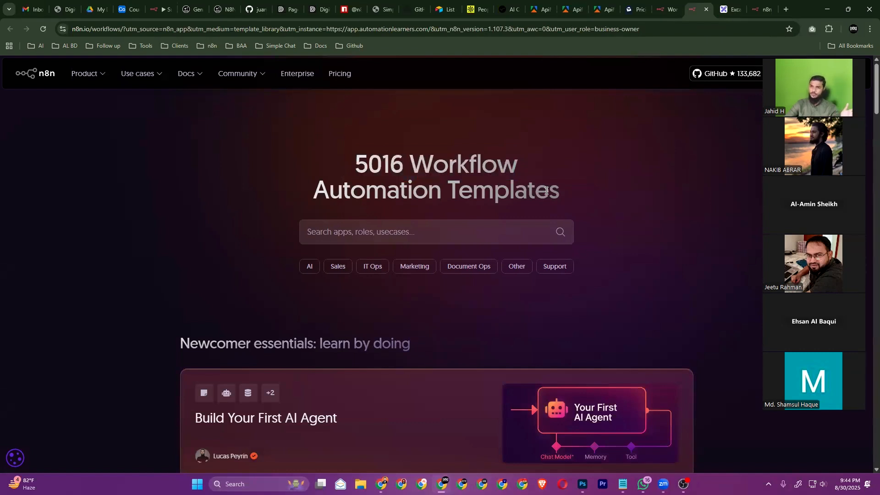
drag(359, 158, 605, 165)
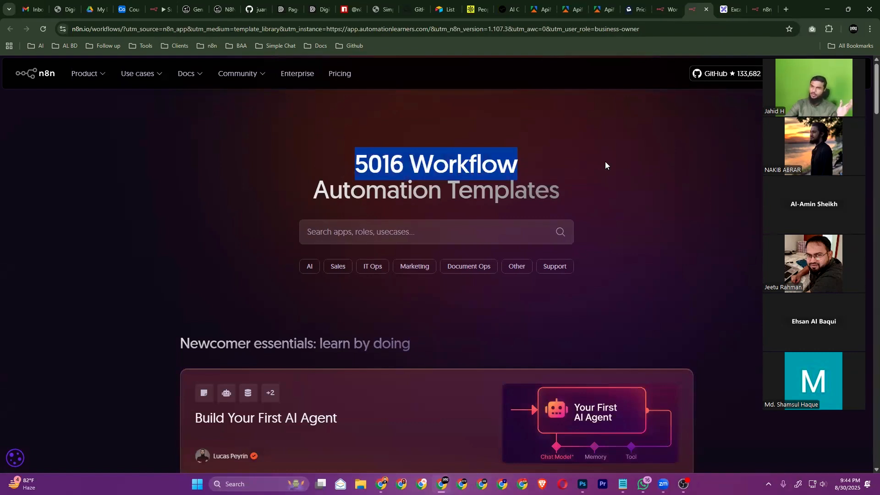
scroll(482, 290, down, 6)
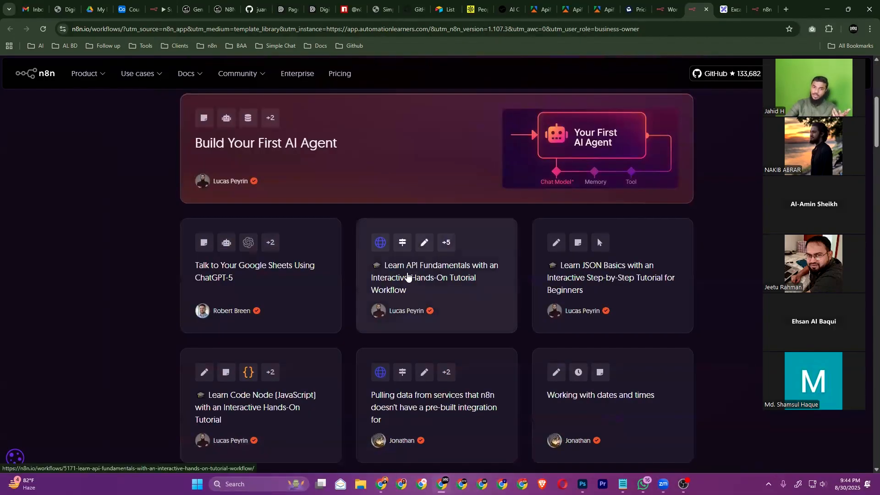
Copy the Learn API Fundamentals template to the clipboard and return to the n8n tab
click(407, 276)
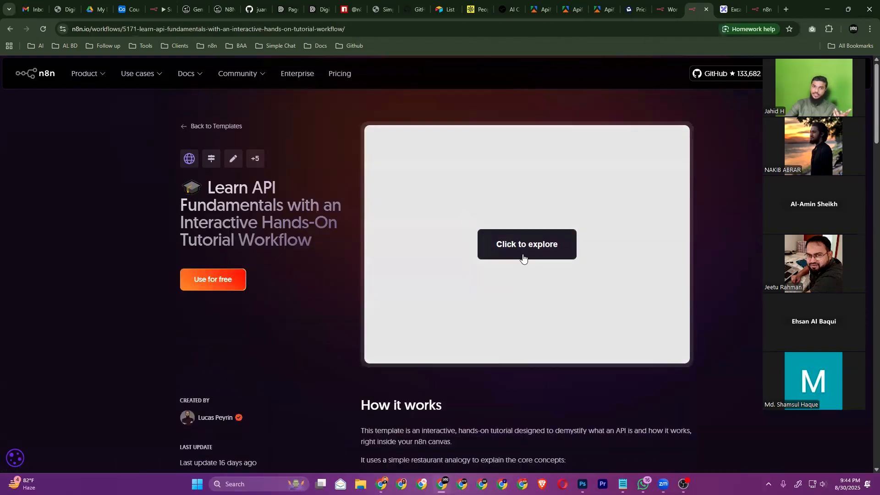
click(527, 245)
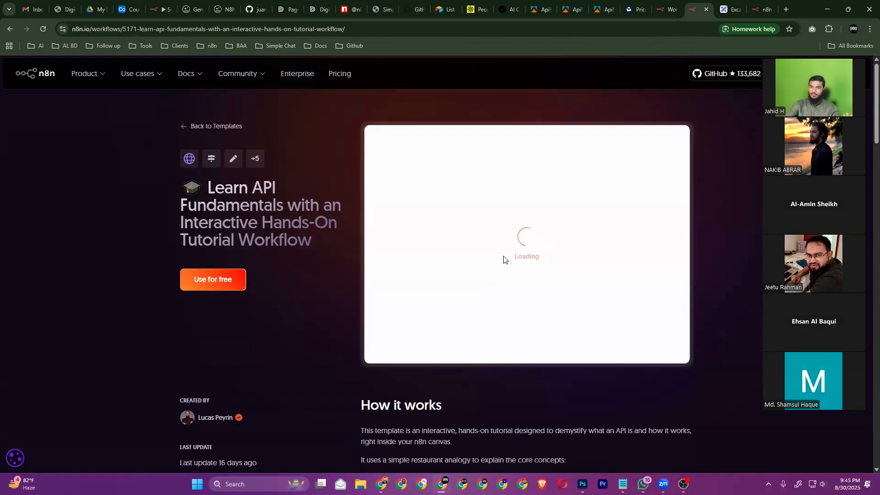
click(212, 283)
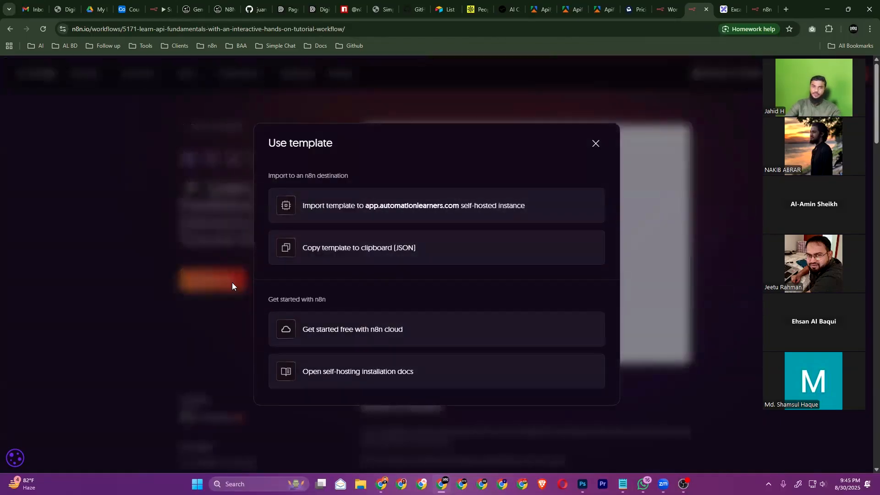
click(360, 249)
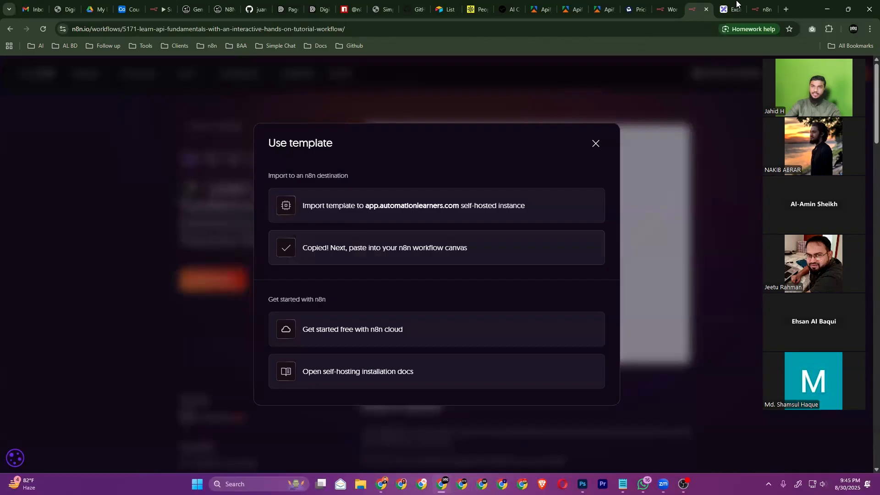
click(666, 9)
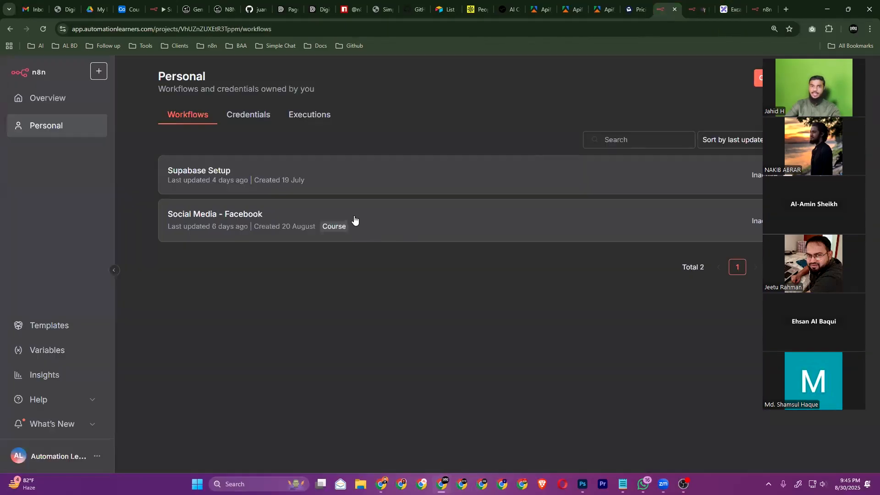
Paste the Learn API Fundamentals template into a new workflow and close the pricing tab
click(759, 81)
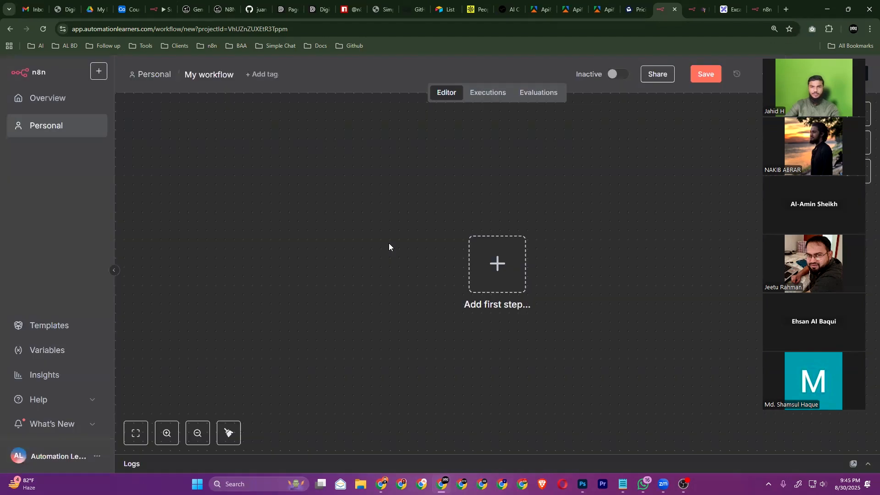
key(ctrl+v)
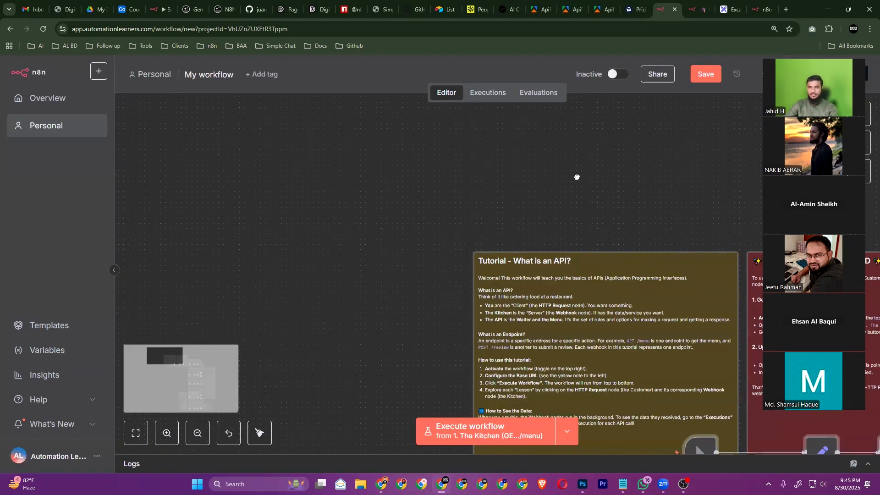
scroll(409, 344, down, 3)
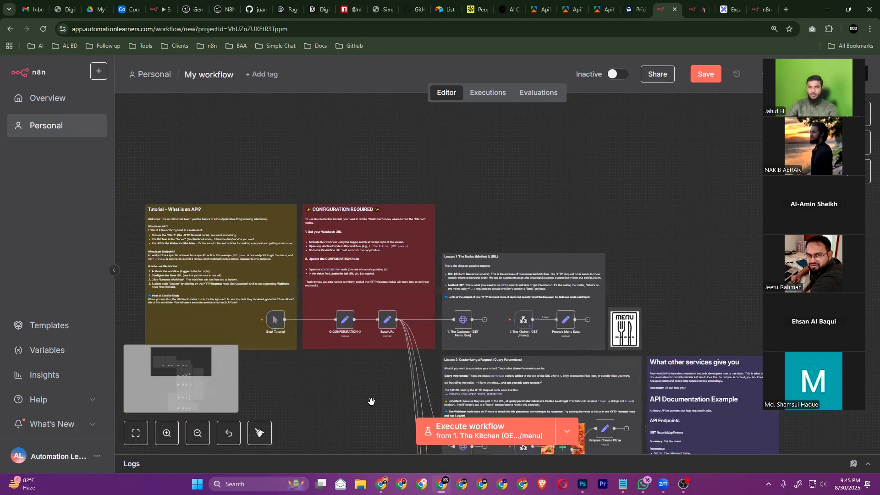
scroll(379, 294, down, 3)
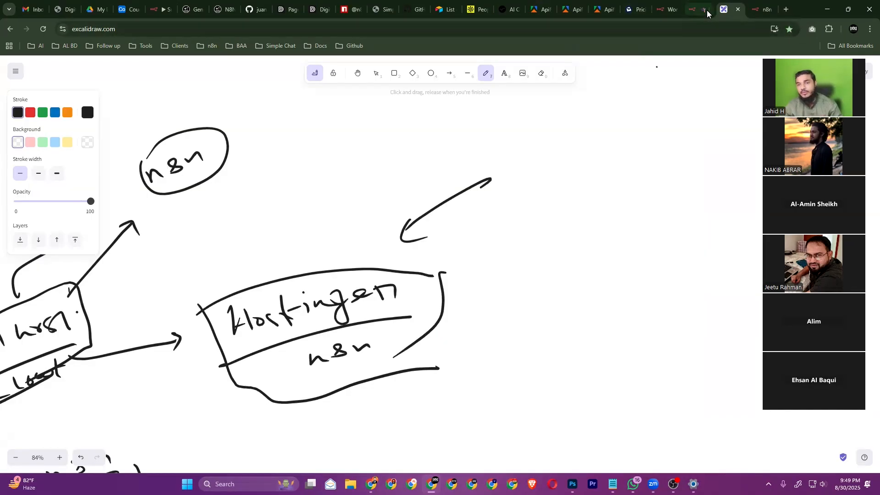
click(763, 10)
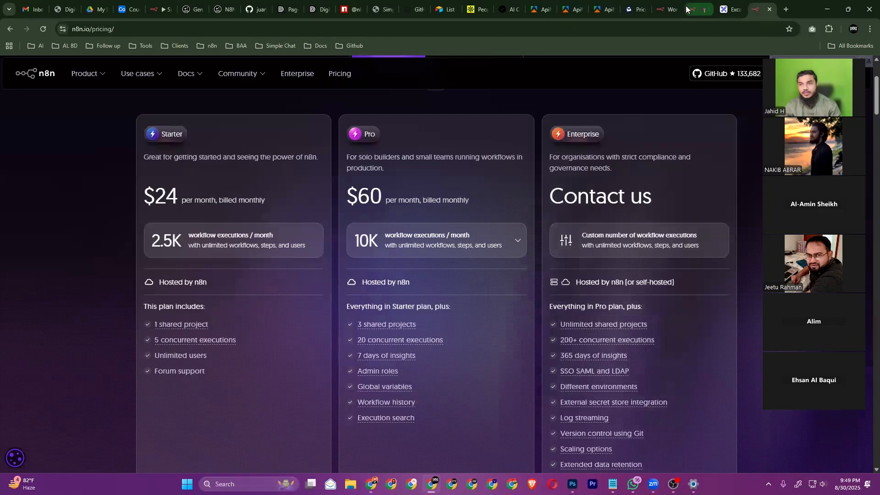
key(ctrl+w)
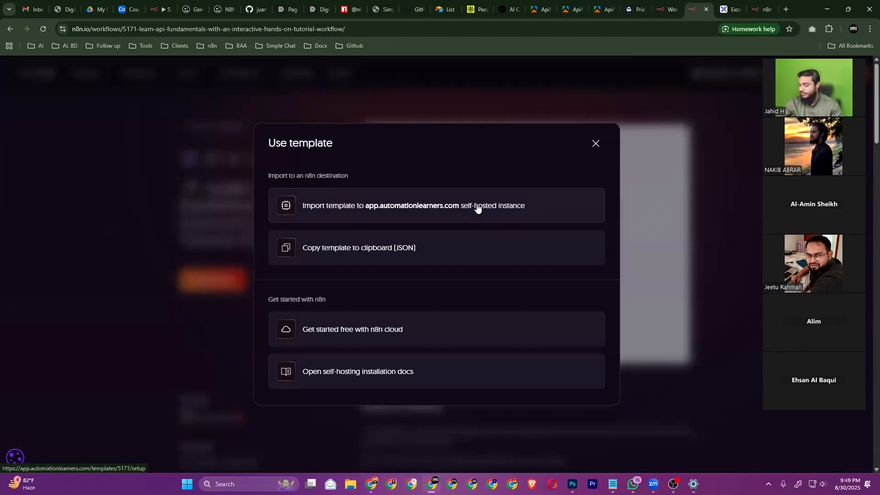
Pan across the imported tutorial's lesson notes and nodes, then head to Overview
click(667, 10)
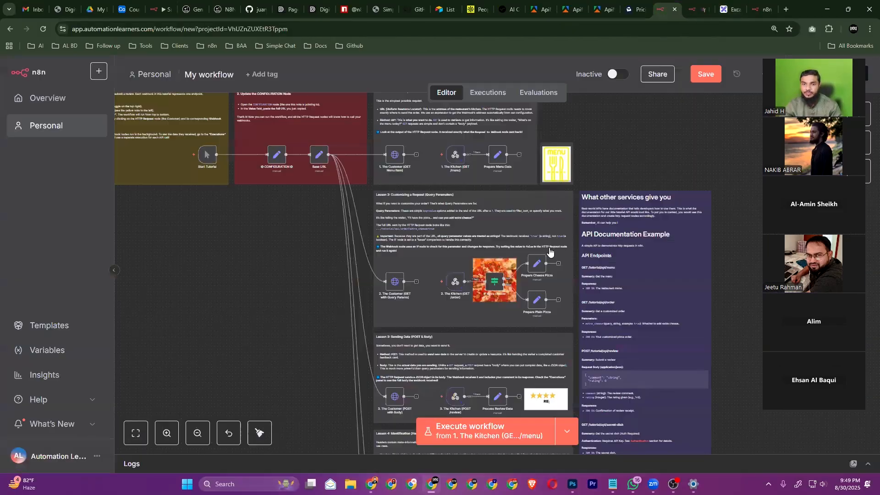
scroll(321, 249, left, 2)
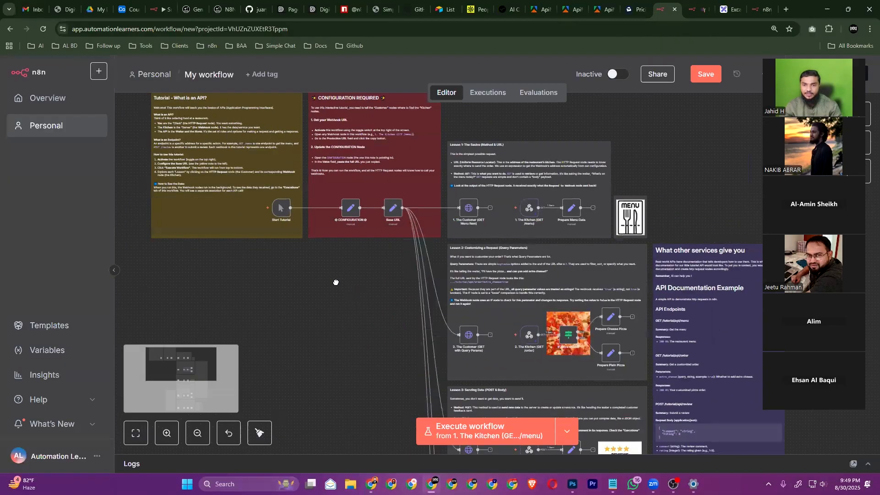
drag(316, 272, 314, 250)
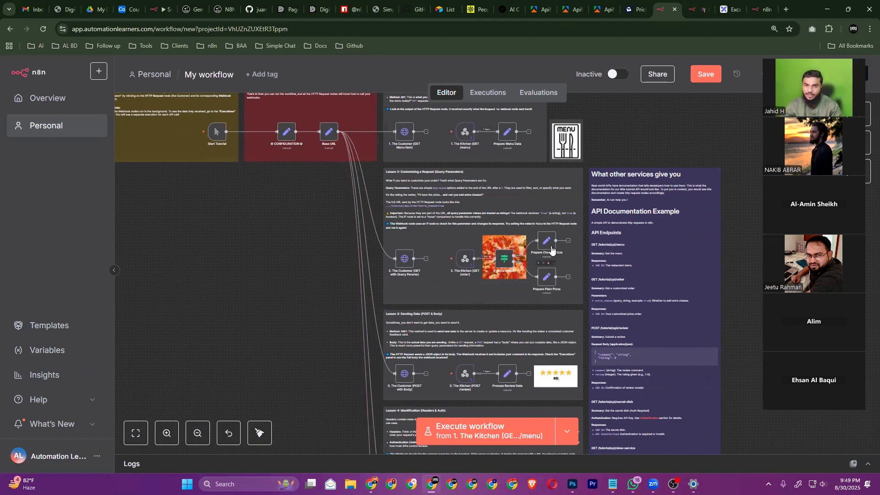
scroll(551, 249, down, 2)
scroll(551, 250, down, 2)
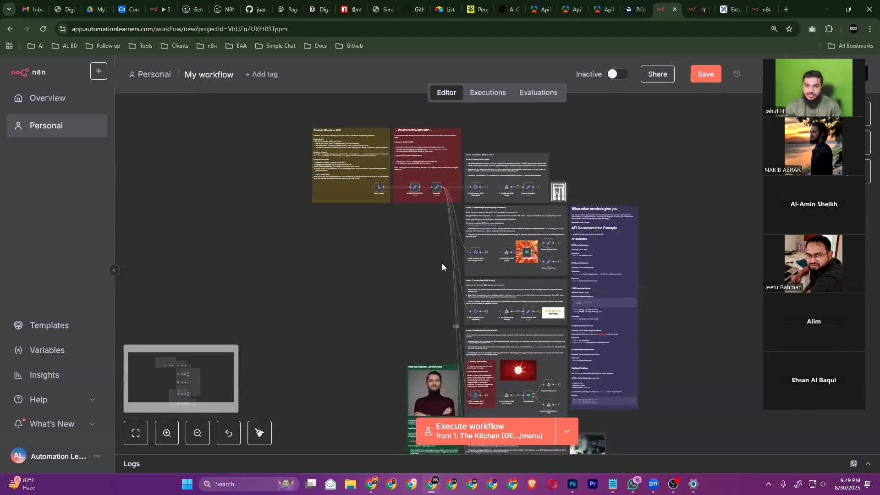
drag(404, 278, 393, 299)
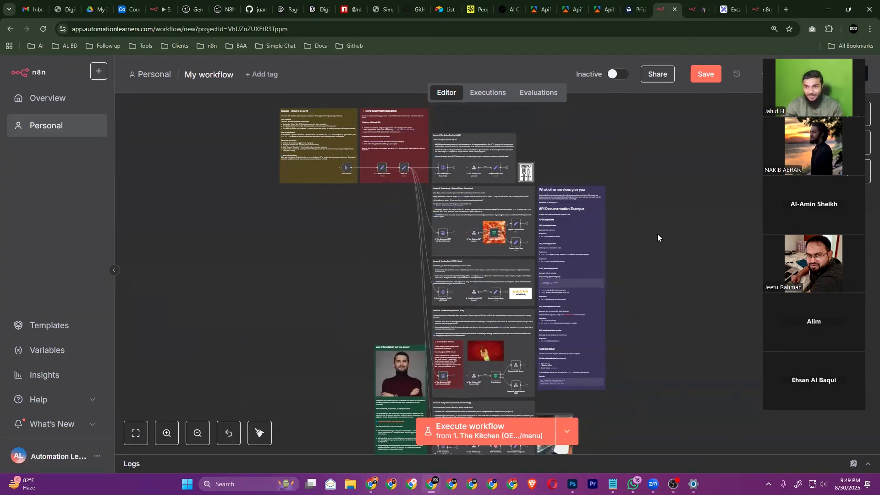
drag(757, 193, 83, 100)
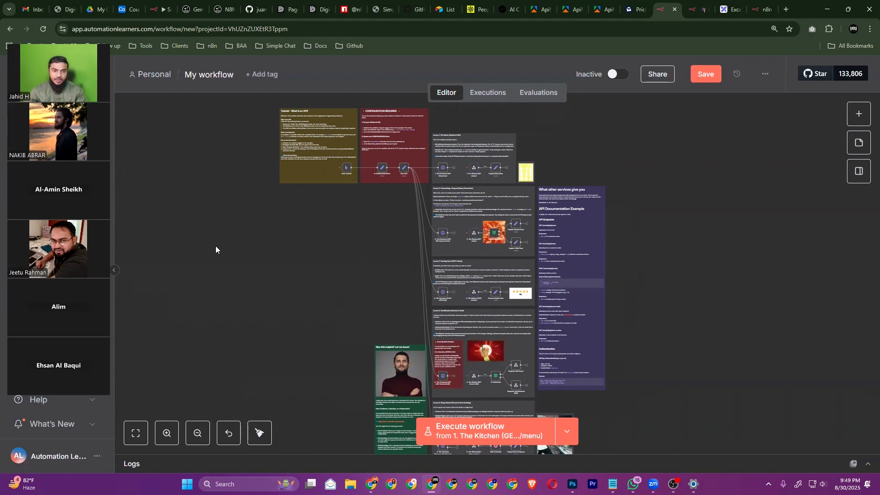
drag(101, 158, 204, 203)
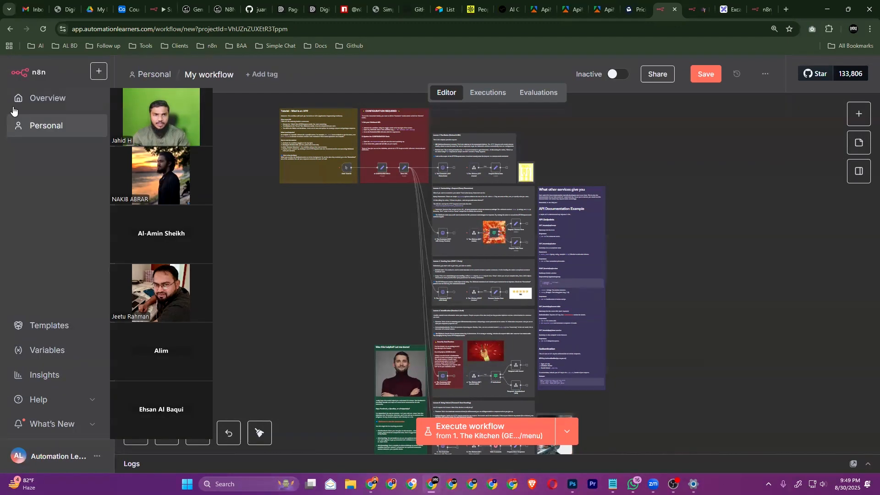
click(66, 112)
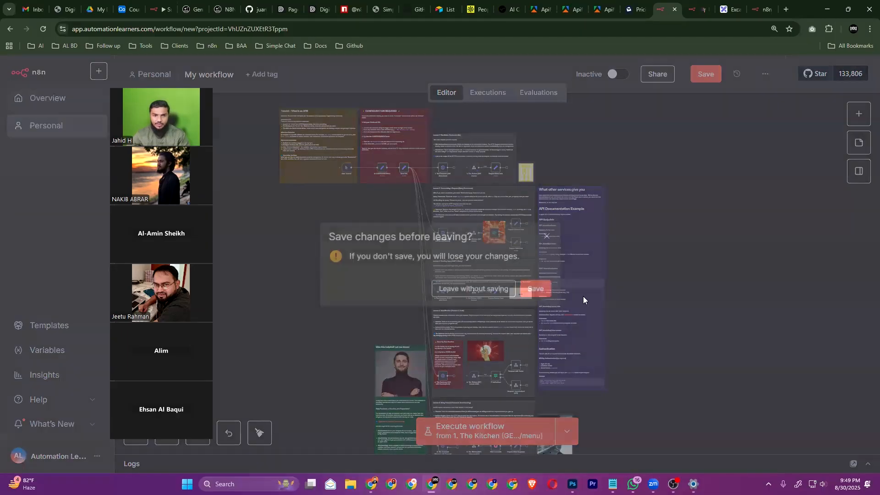
Save My workflow at the prompt and land on the Overview workflows list
click(72, 276)
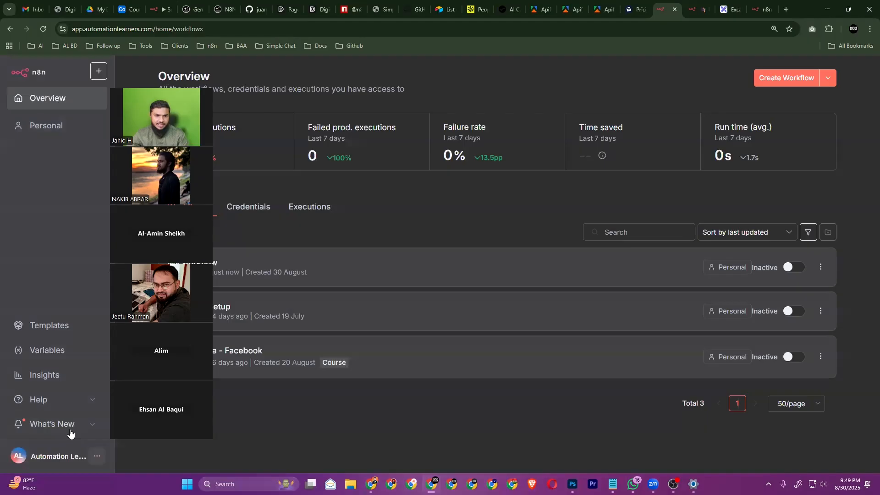
mouse_move(69, 432)
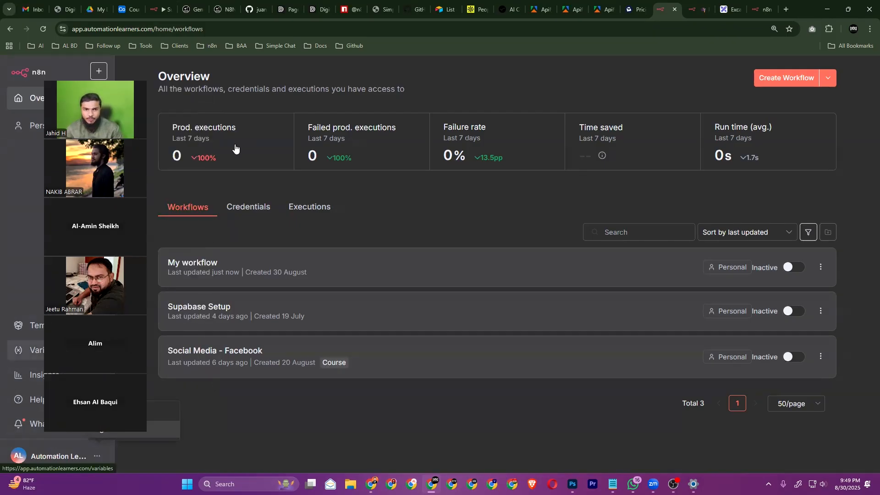
mouse_move(257, 157)
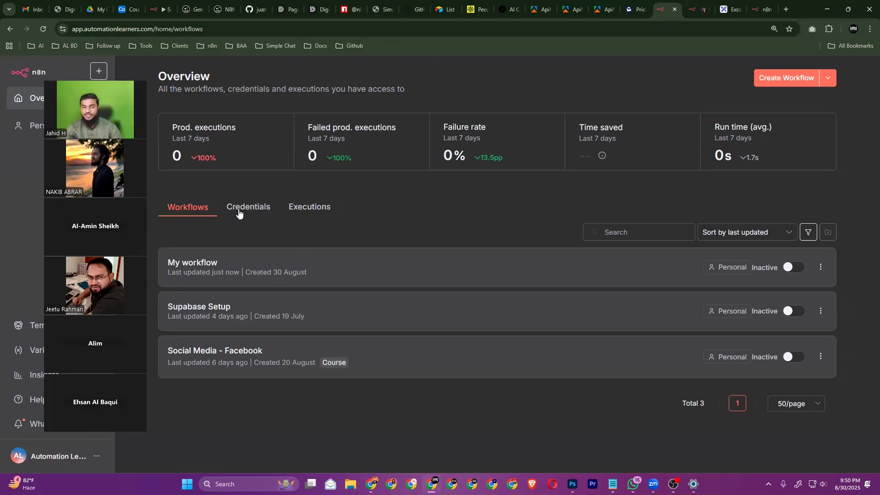
click(259, 210)
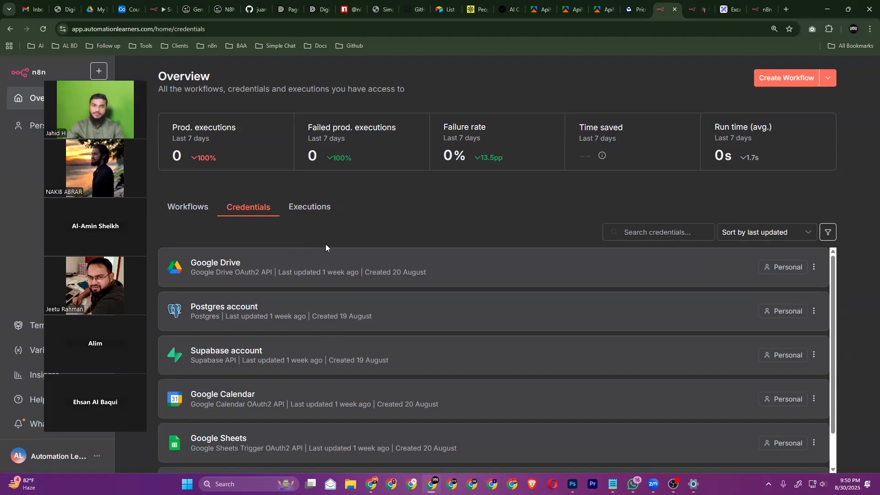
click(309, 207)
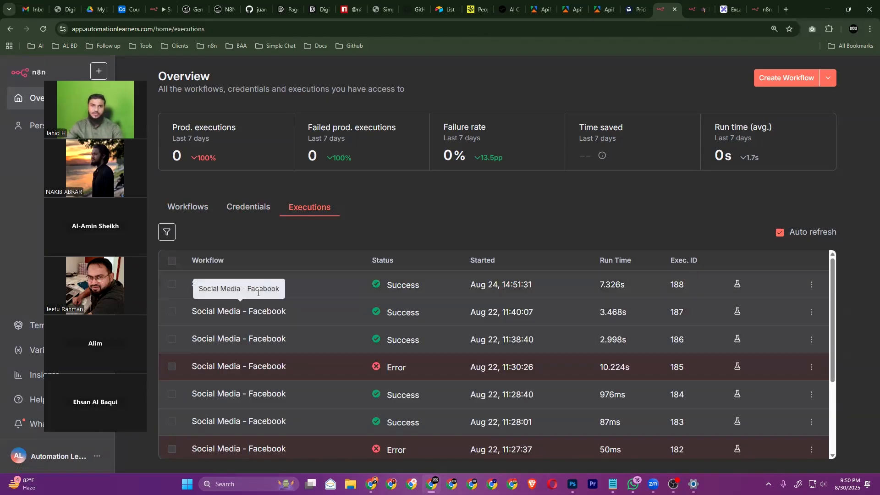
click(183, 216)
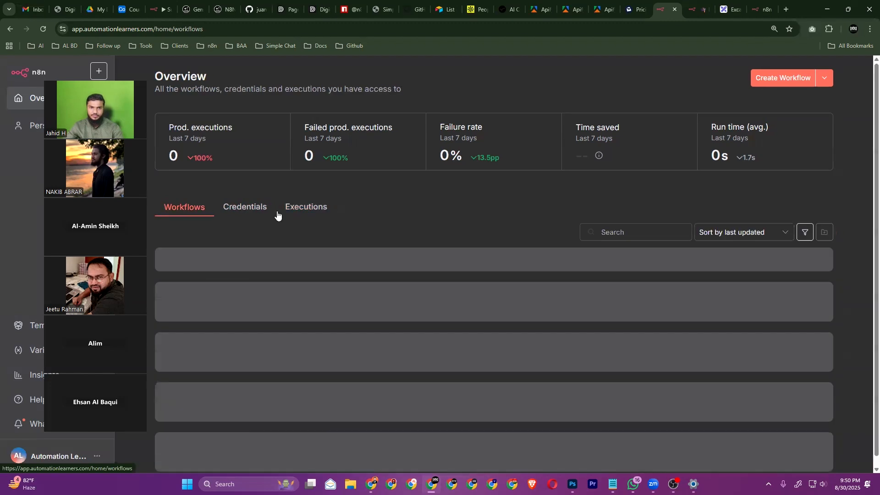
Create a blank 'My workflow 2' and centre its empty canvas
click(773, 78)
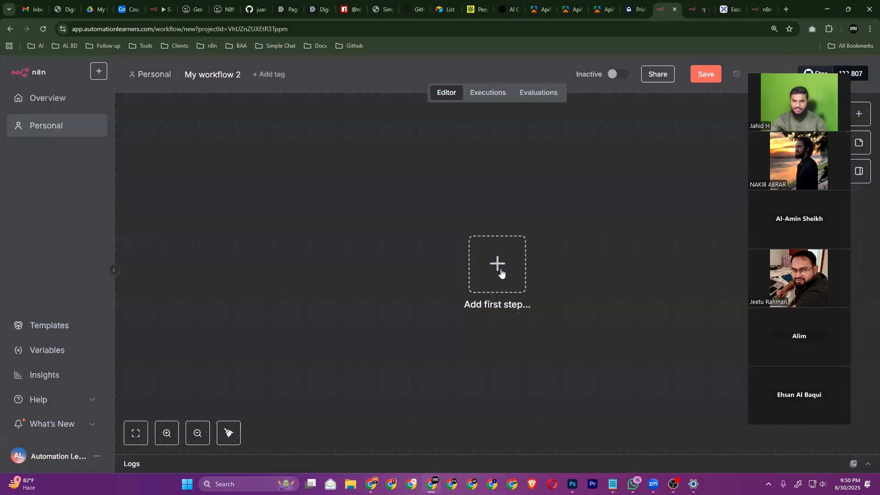
scroll(500, 273, down, 1)
drag(568, 256, 440, 272)
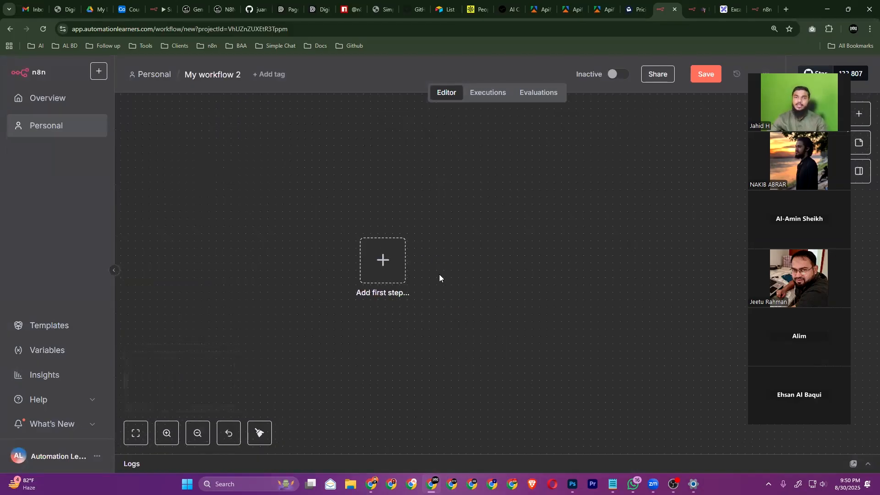
drag(746, 226, 256, 235)
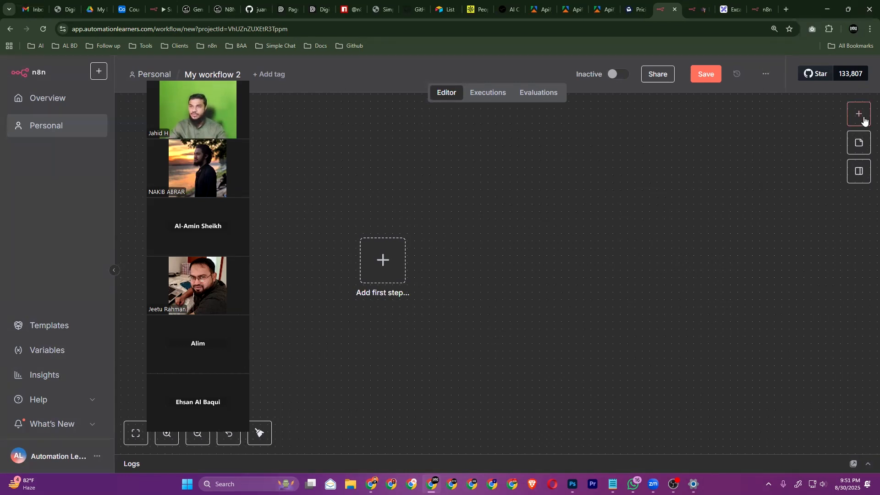
Search 'google' for the first step, pick Google Sheets and expand its 10 actions
click(859, 114)
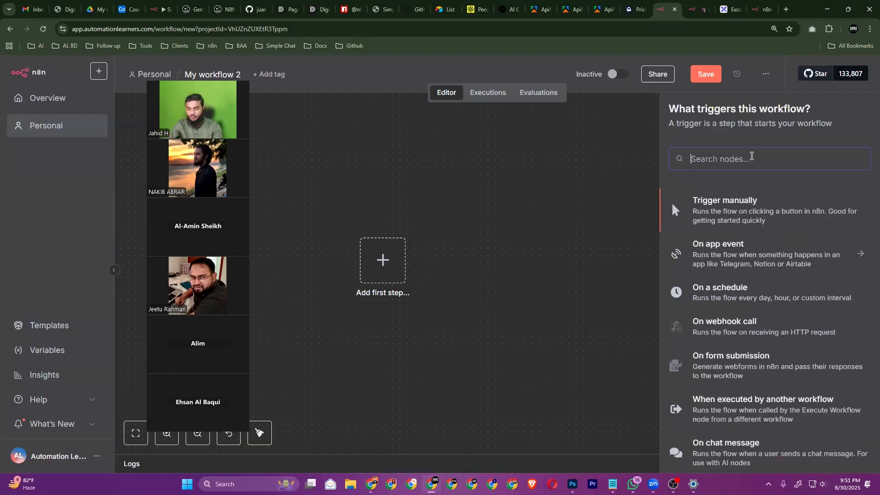
text(google)
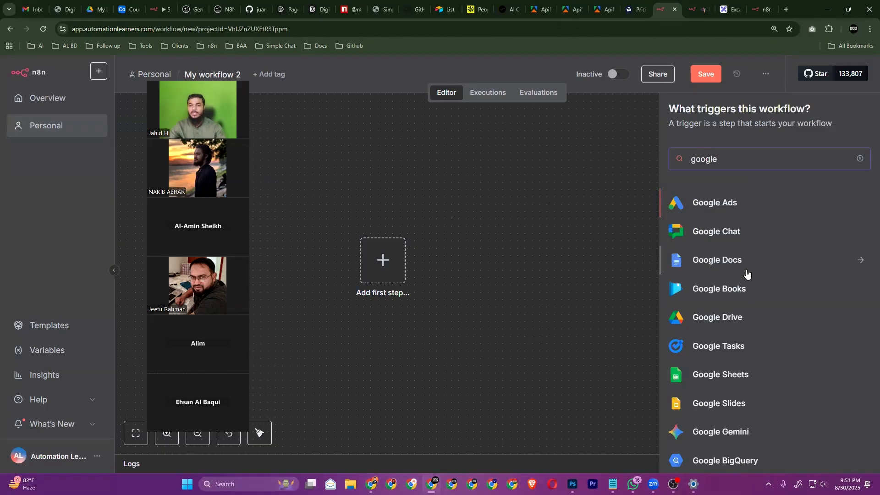
scroll(746, 275, down, 2)
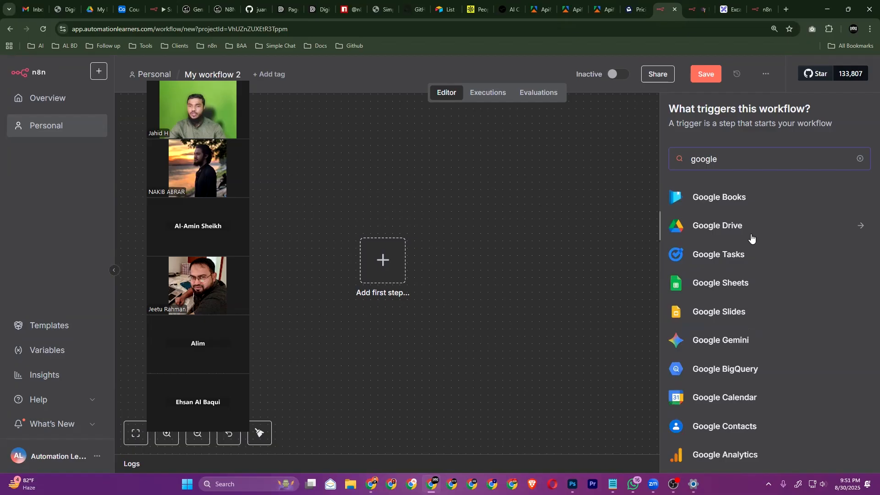
click(746, 284)
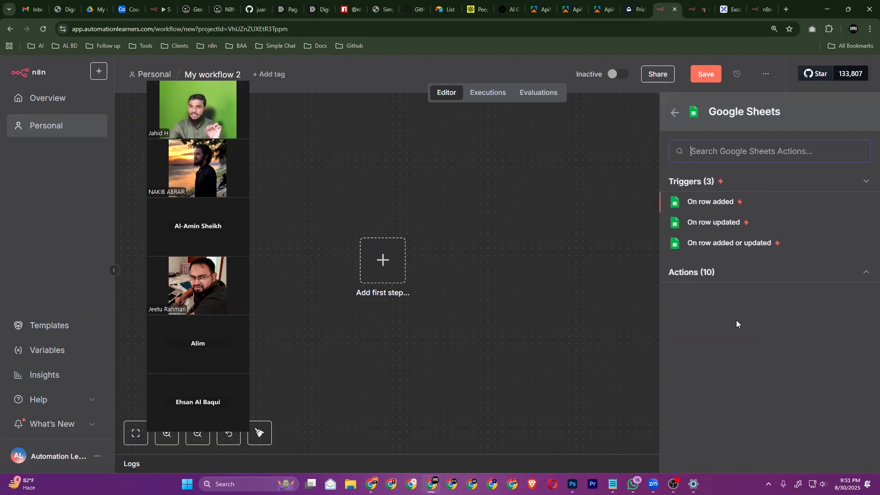
click(754, 275)
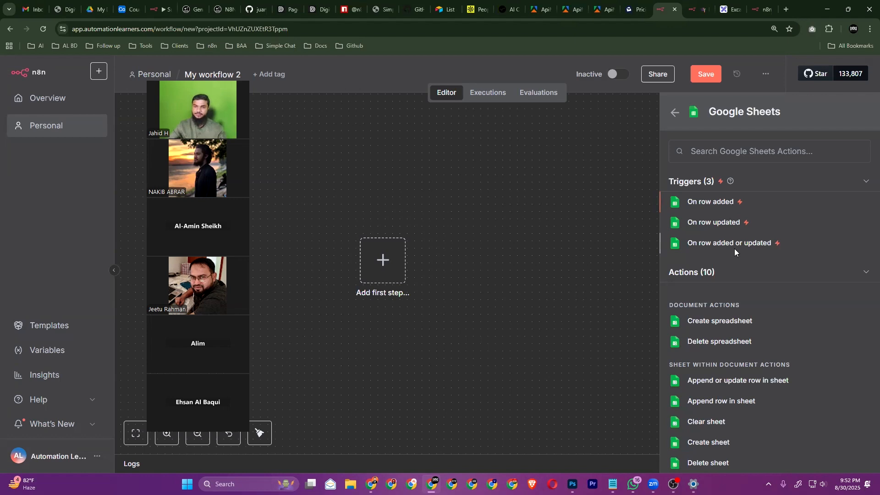
Add a Gmail 'On message received' trigger and drag it into position on the canvas
click(670, 114)
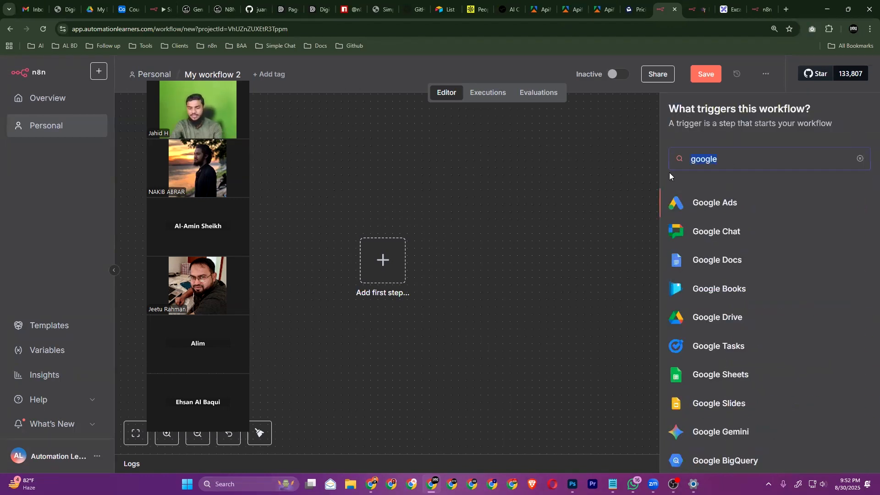
text(gmail)
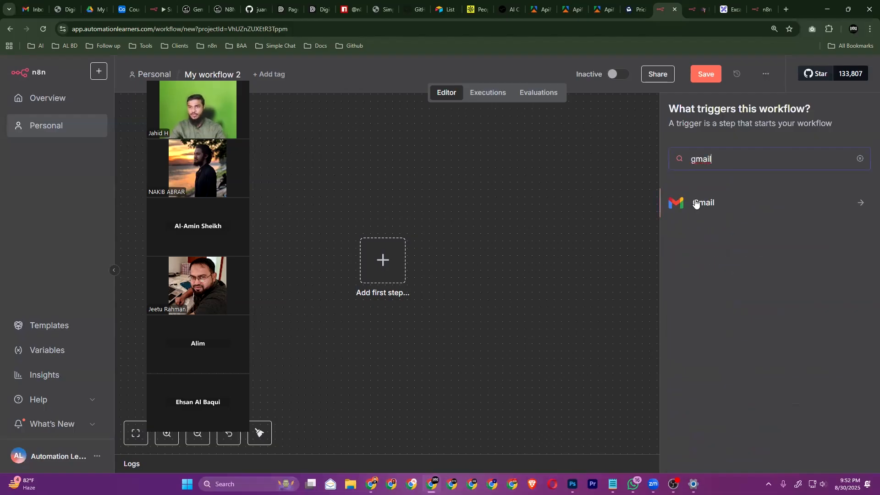
click(695, 203)
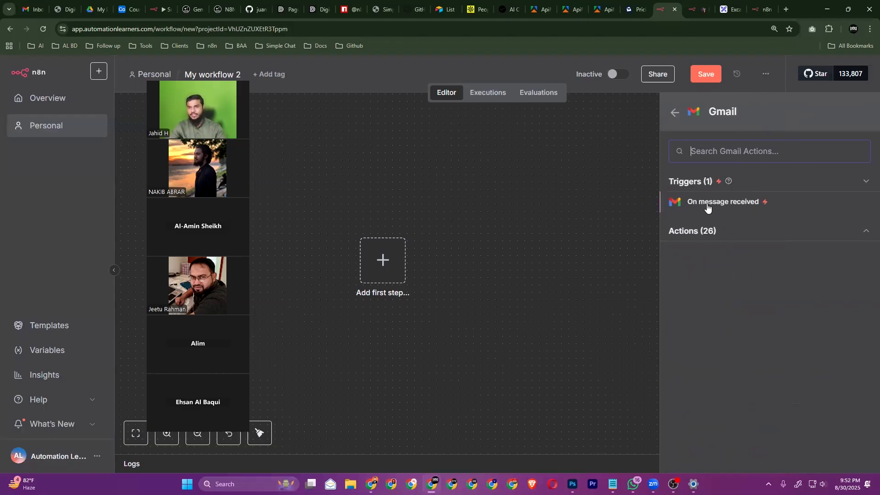
click(730, 203)
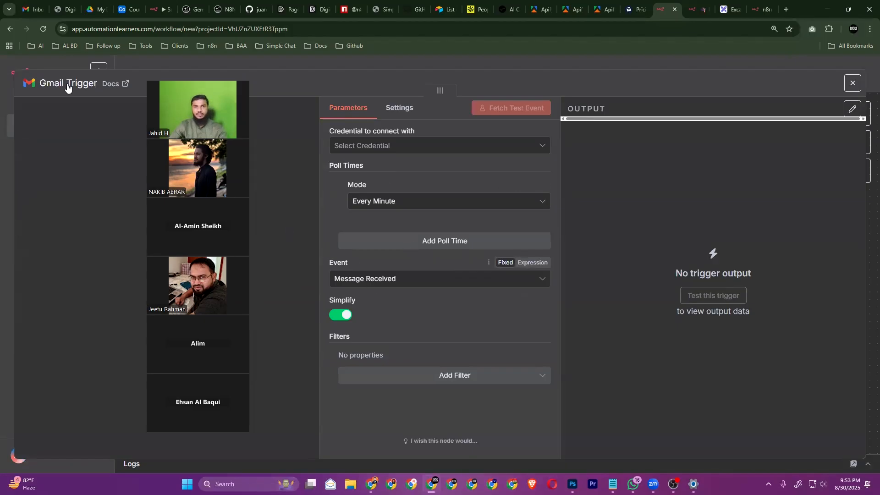
click(42, 61)
drag(383, 270, 420, 255)
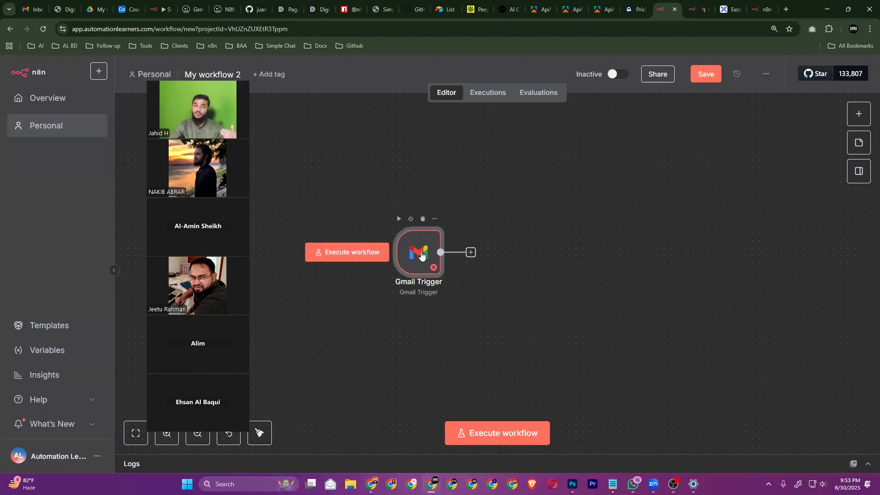
Go to app.businessacceleratorai.co, sign in, then bring the Skool window forward
click(699, 9)
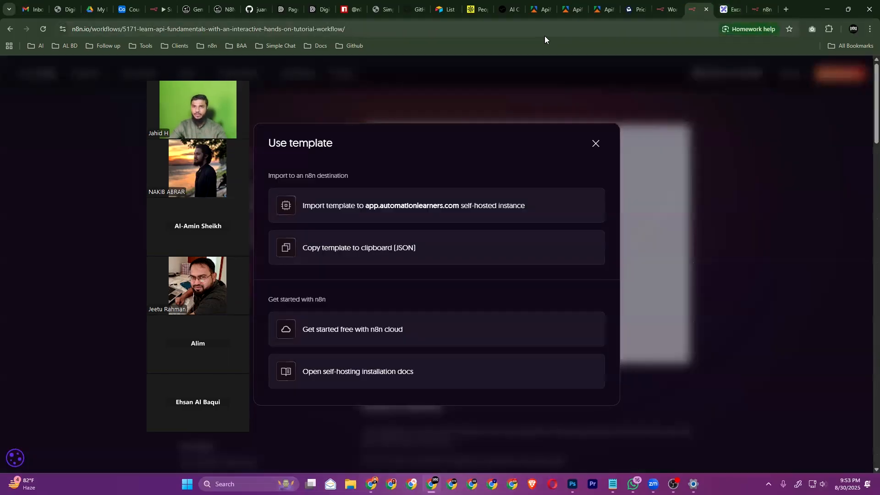
click(545, 34)
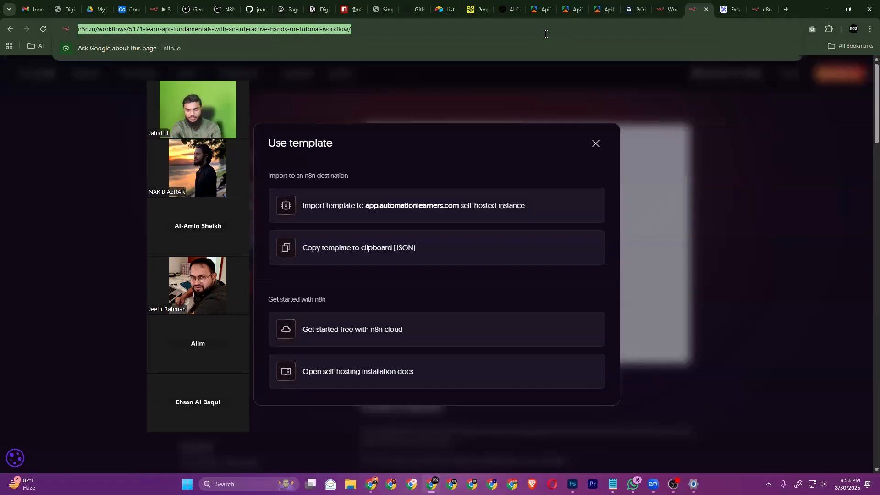
text(app)
key(Return)
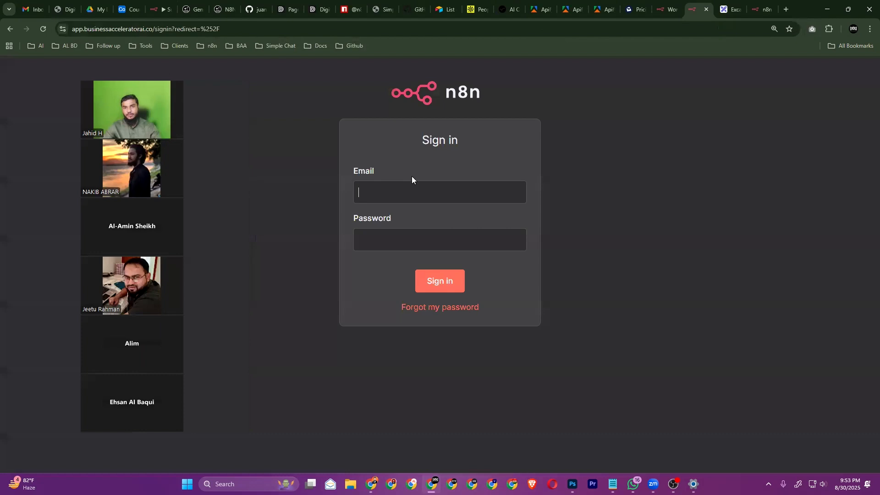
click(449, 281)
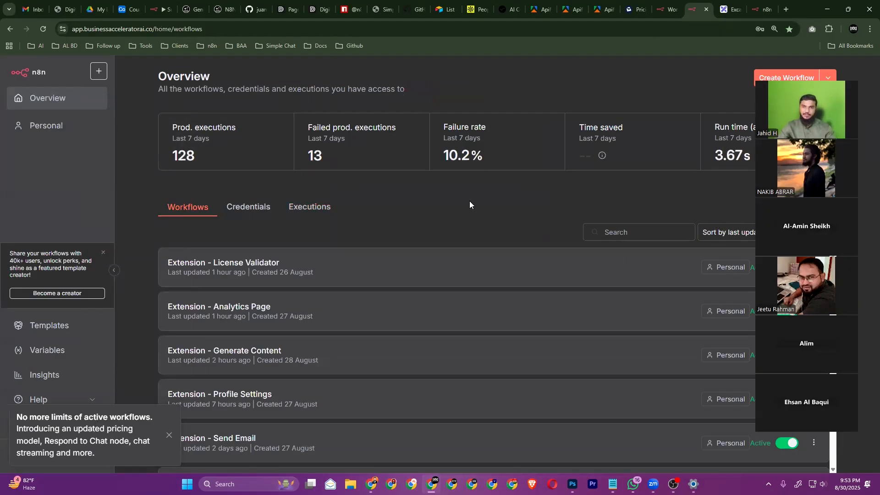
key(alt+Tab)
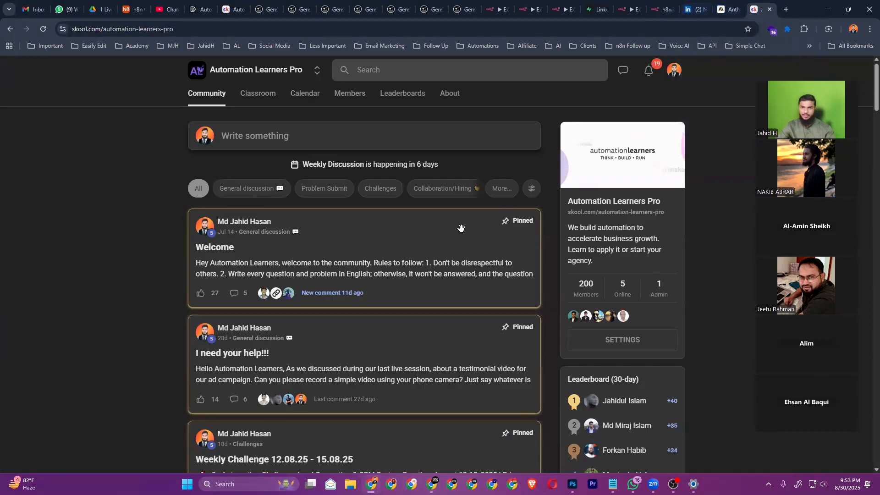
View the Automation Learners Pro classroom in Skool, then return to the n8n Overview window
click(258, 92)
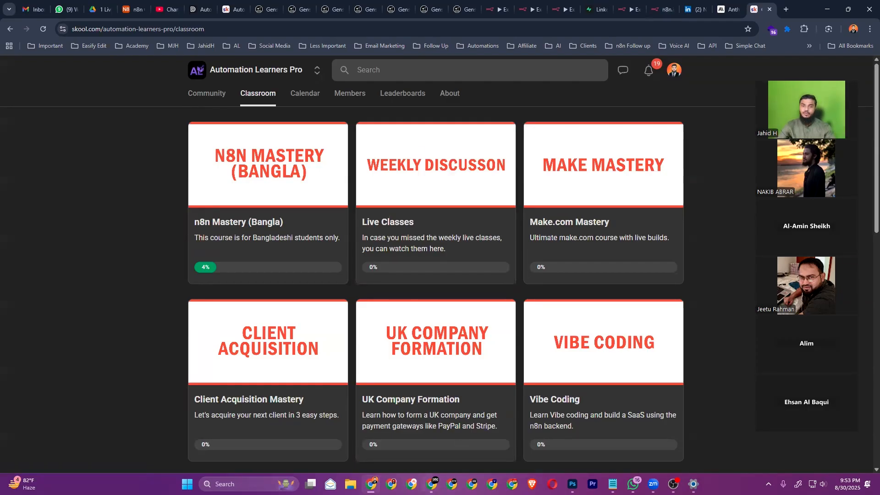
mouse_move(431, 484)
click(431, 435)
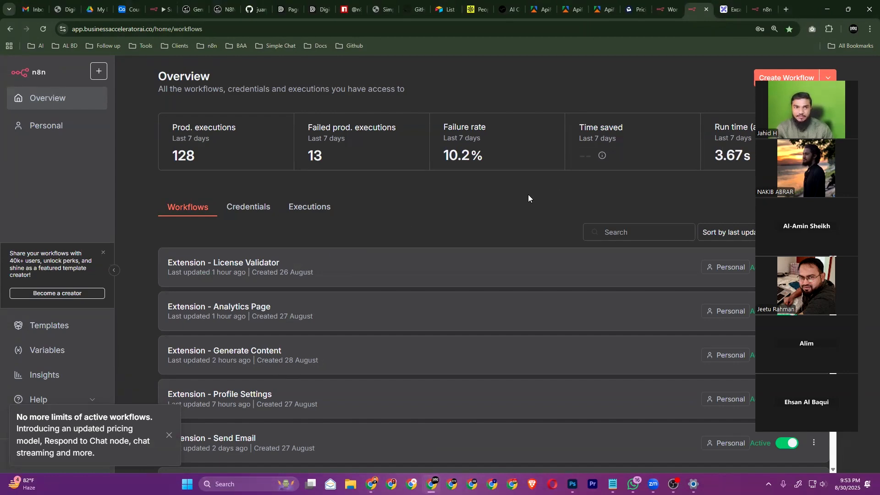
click(113, 32)
click(116, 27)
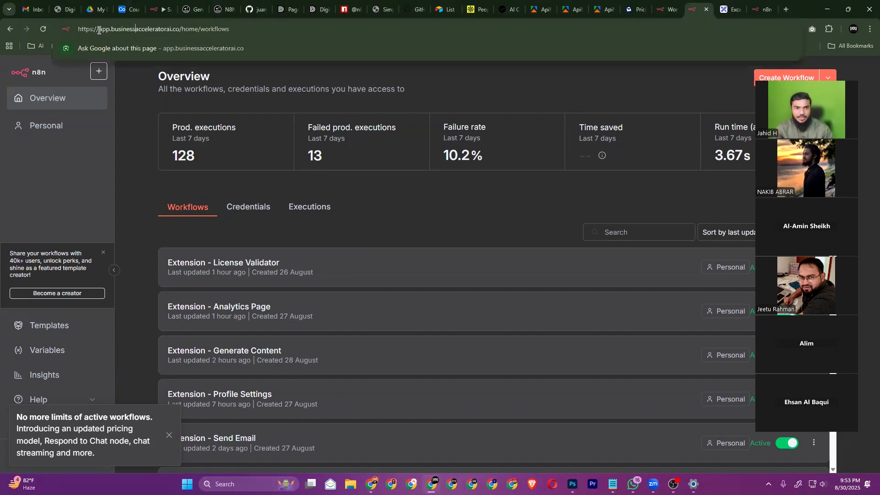
drag(111, 28, 173, 27)
key(ctrl+Page_Up)
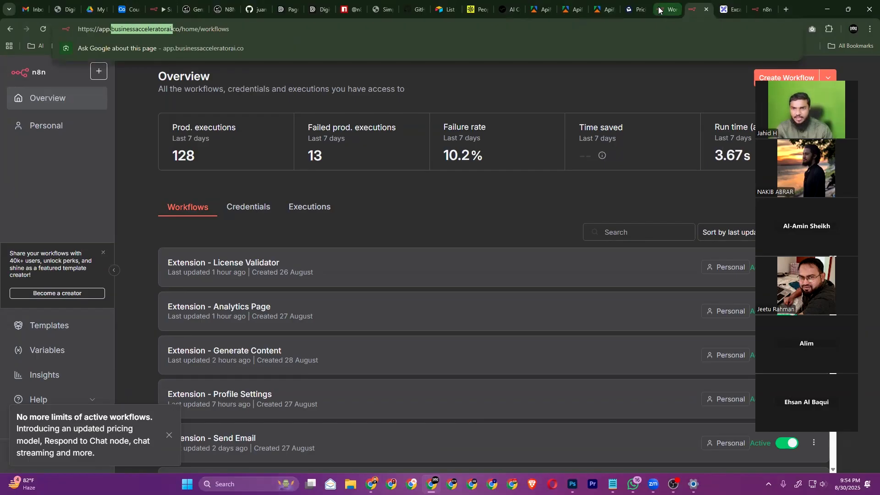
click(104, 30)
drag(133, 28, 170, 28)
click(176, 29)
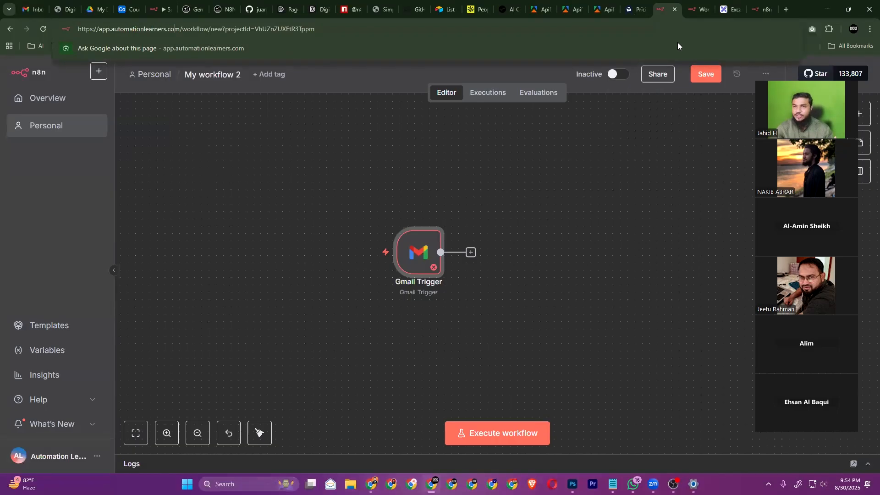
click(690, 9)
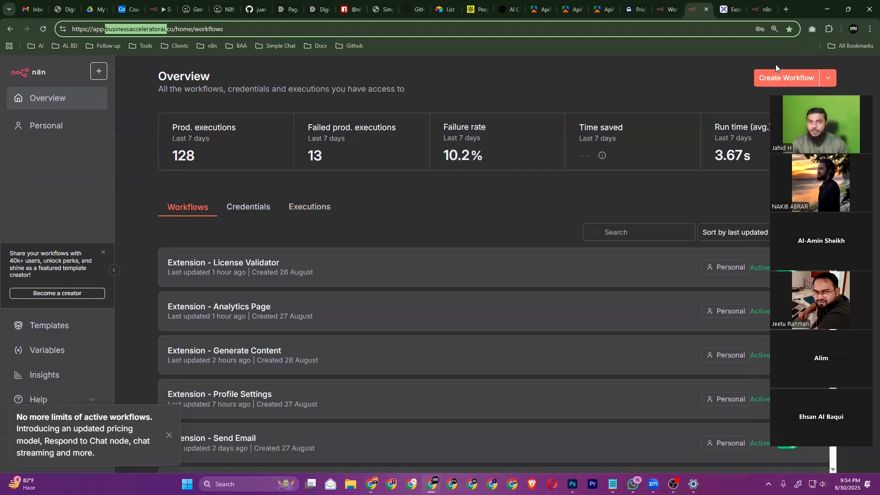
Create a new workflow with a Gmail 'On message received' trigger and check its credential options
click(778, 77)
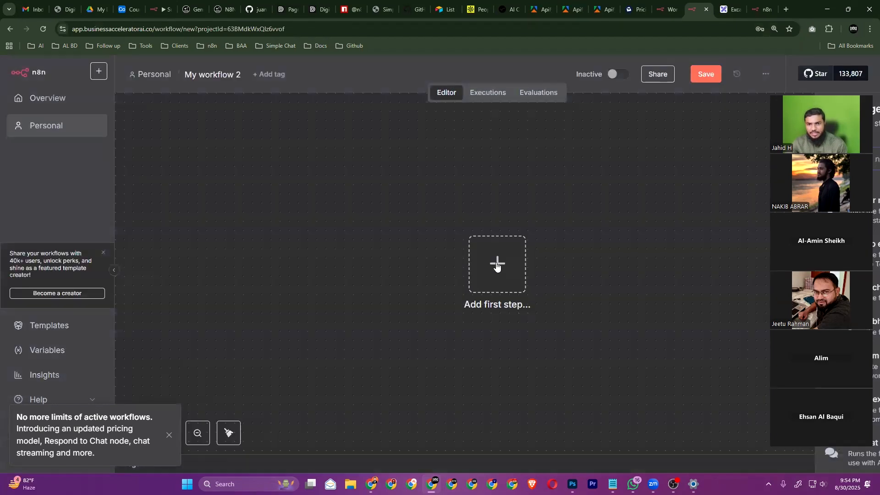
click(497, 263)
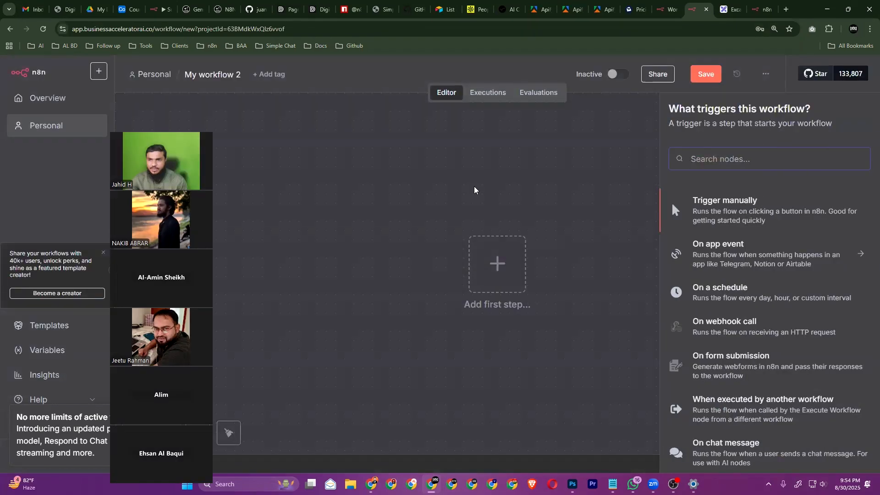
text(gma)
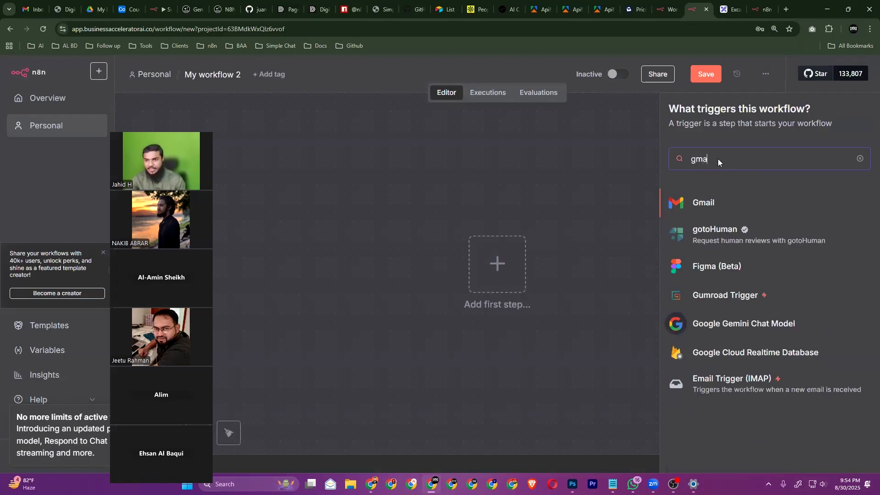
click(718, 203)
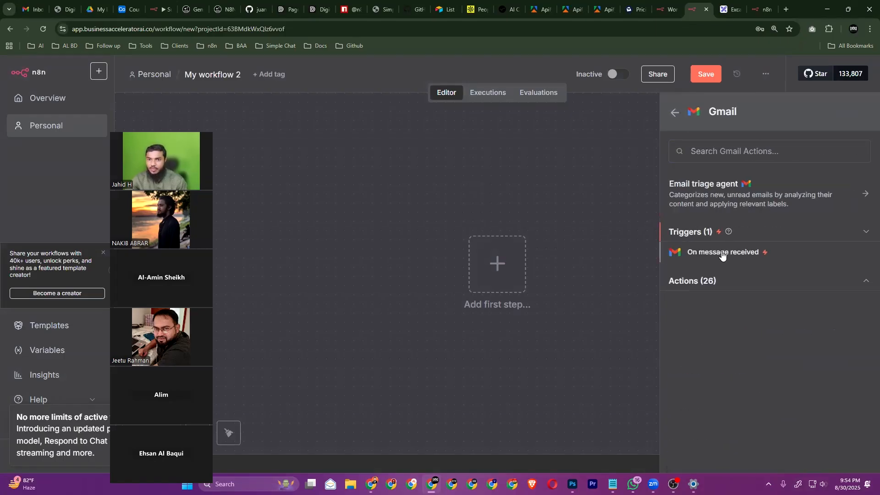
click(723, 252)
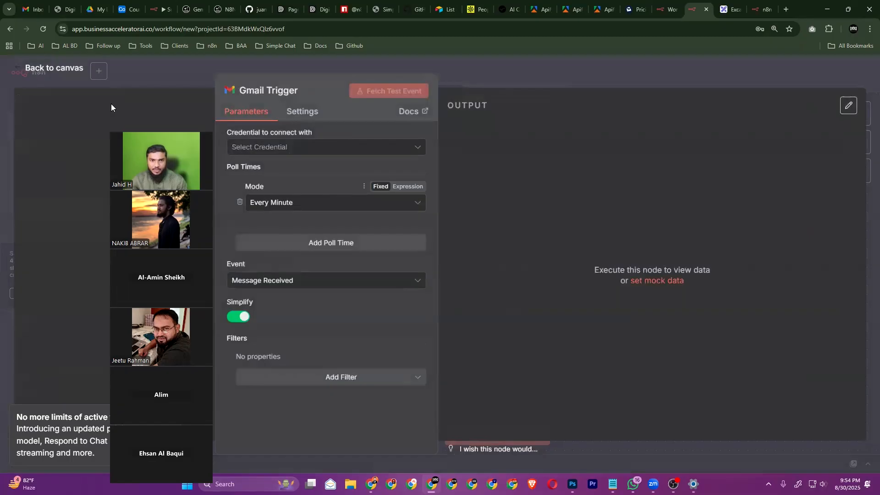
click(503, 162)
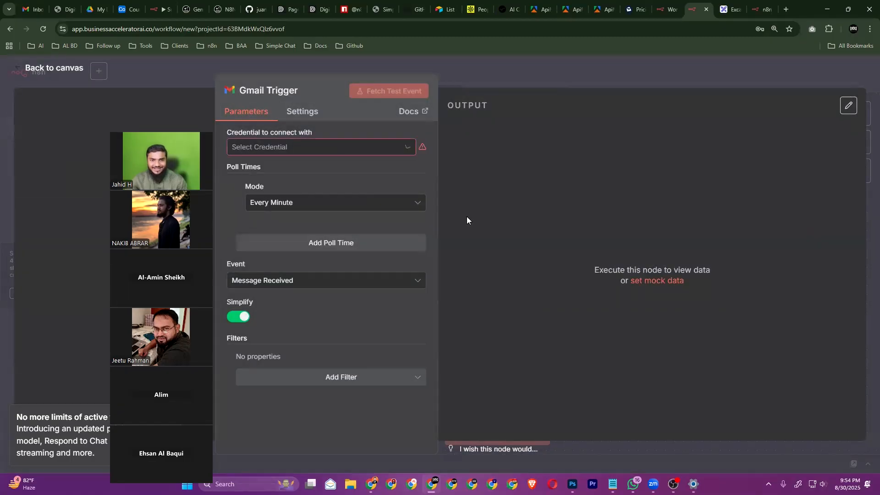
key(alt+Tab)
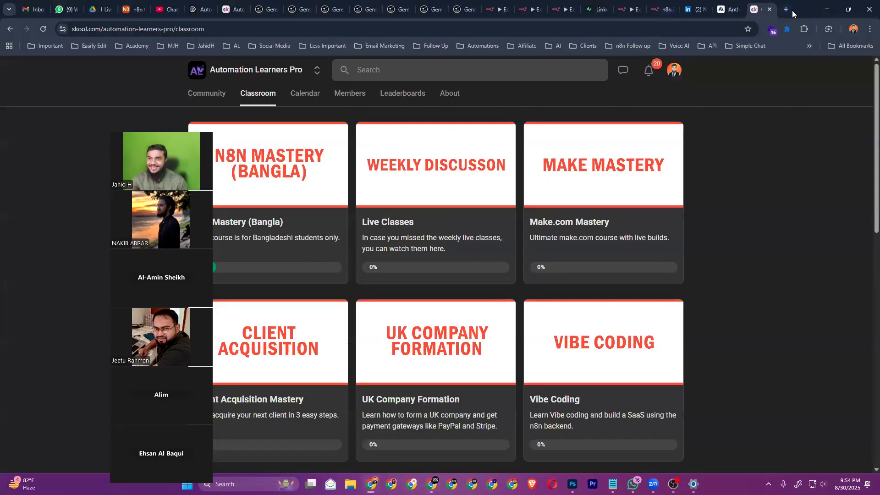
Open blank My workflow 3 on the first instance and bring up the trigger panel
click(786, 9)
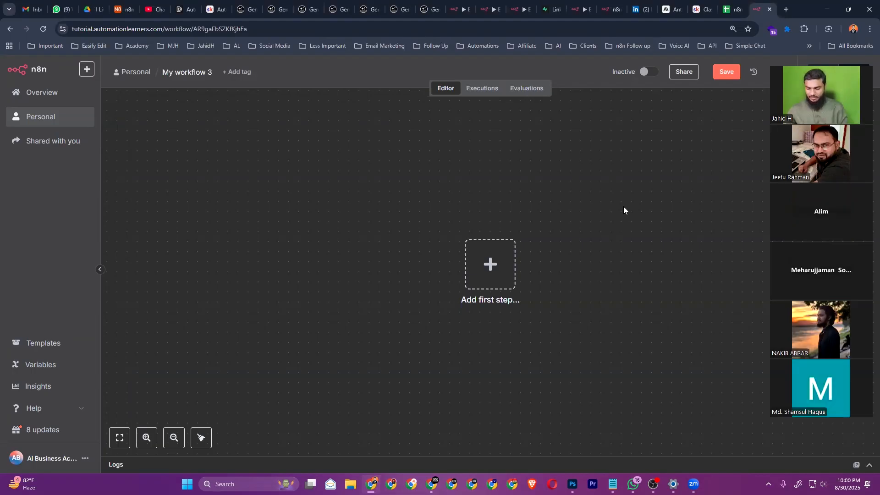
scroll(596, 233, right, 3)
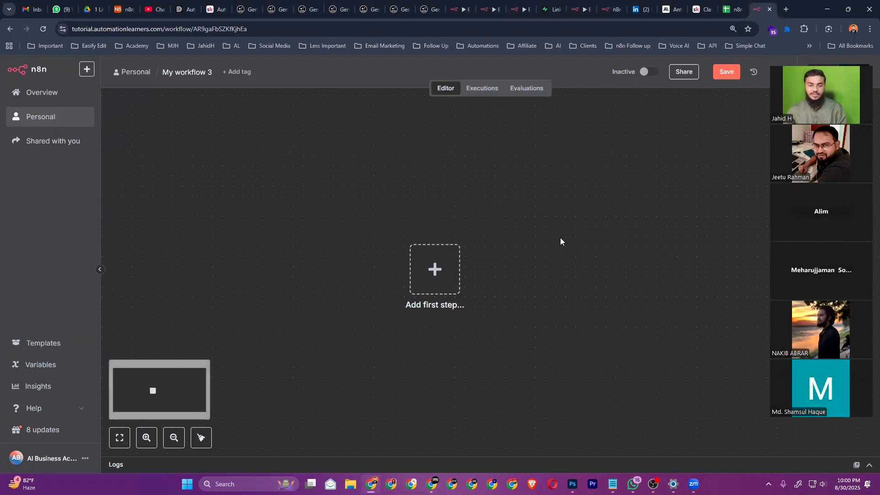
scroll(601, 219, left, 2)
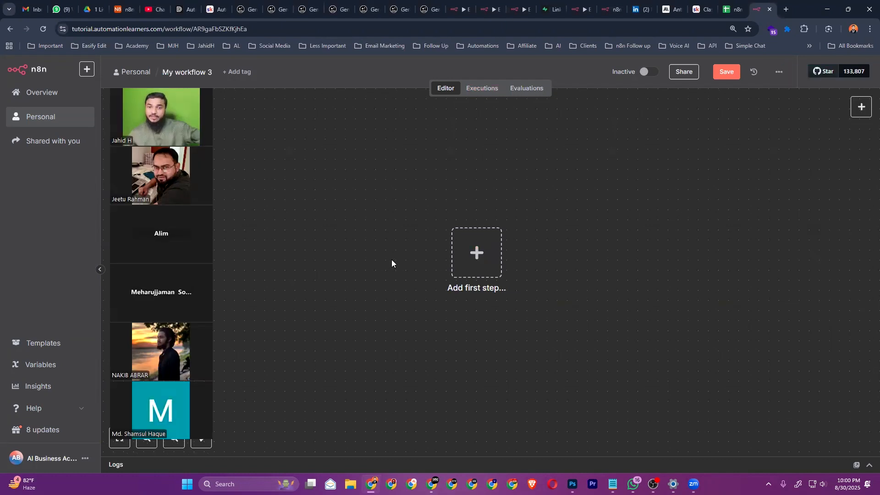
key(Tab)
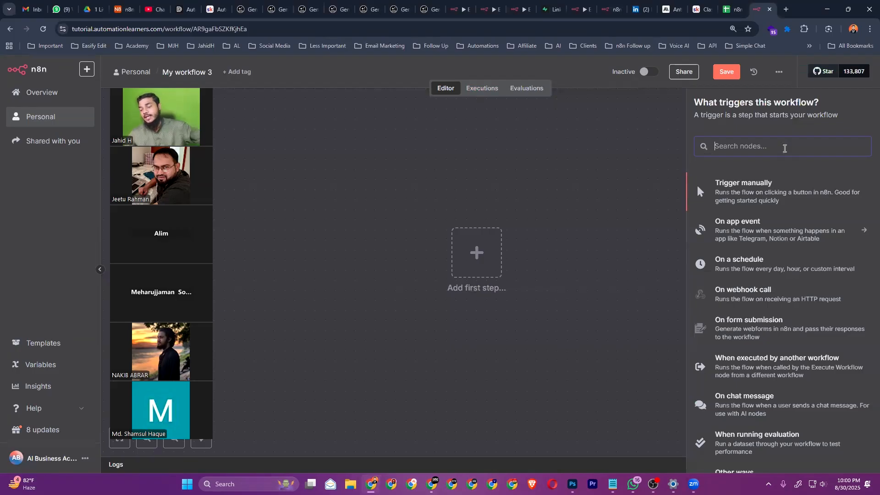
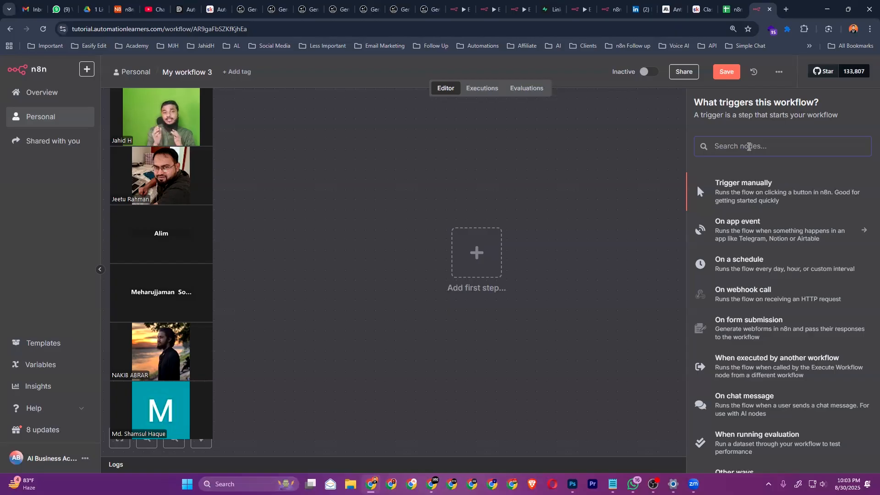
Add a Gmail 'On message received' trigger and execute the workflow so it waits for an email
text(gmai)
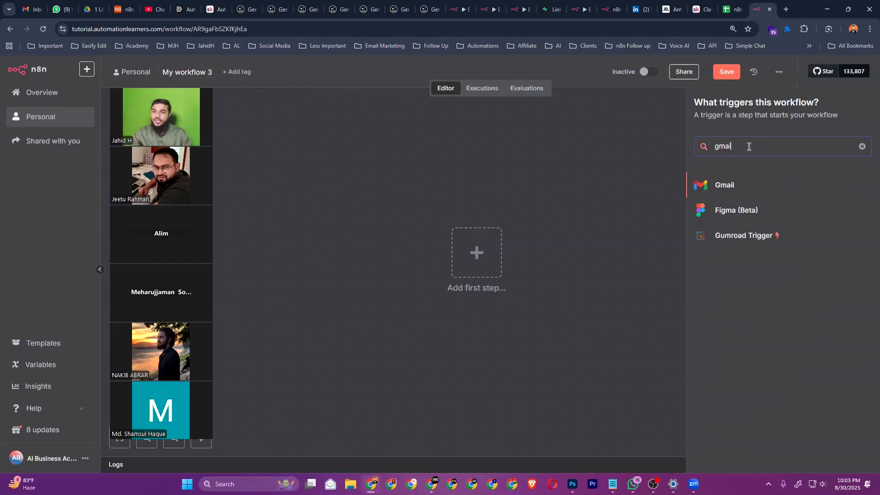
click(746, 191)
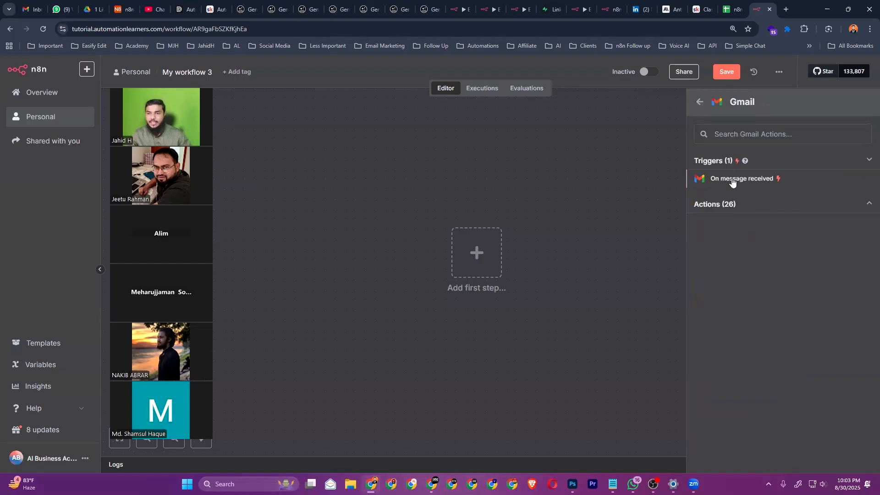
click(732, 181)
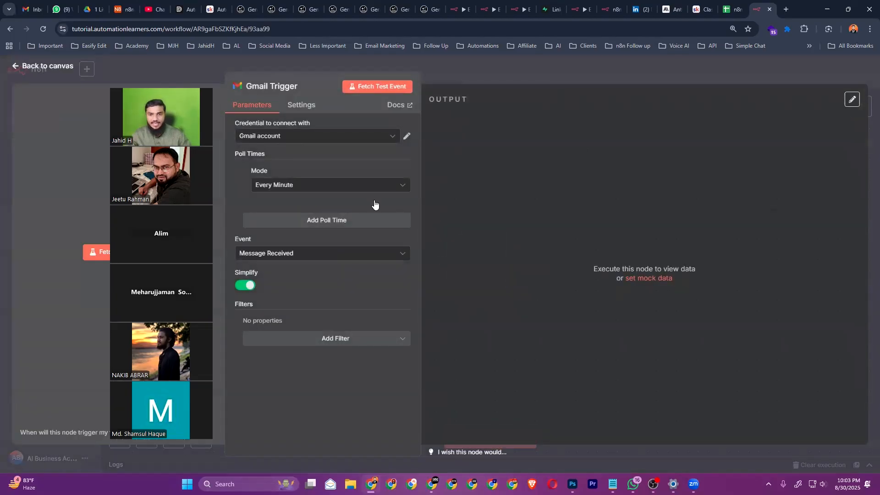
key(Escape)
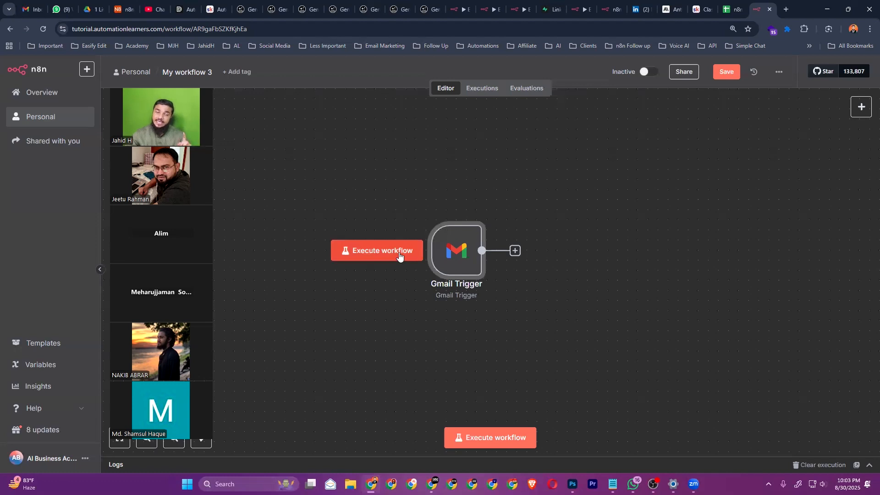
click(402, 255)
Reply 'hello' to the sdfasdf email in Gmail, then return to the n8n editor
key(alt+Tab)
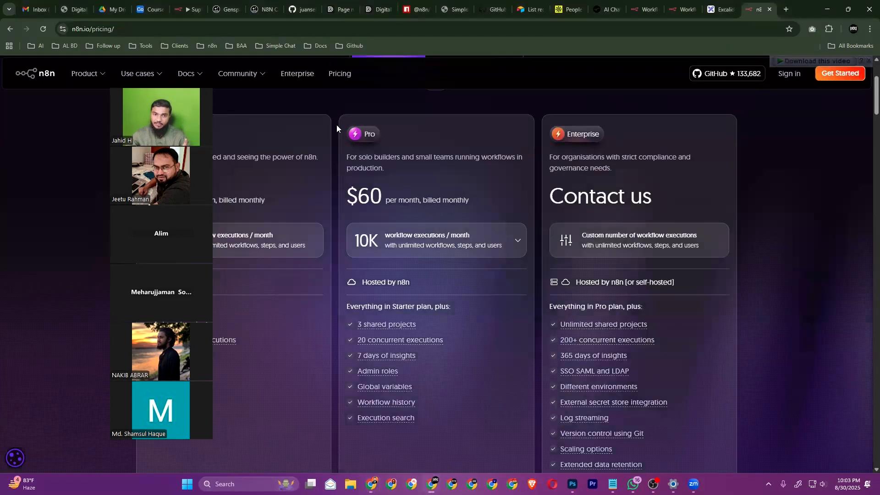
click(26, 3)
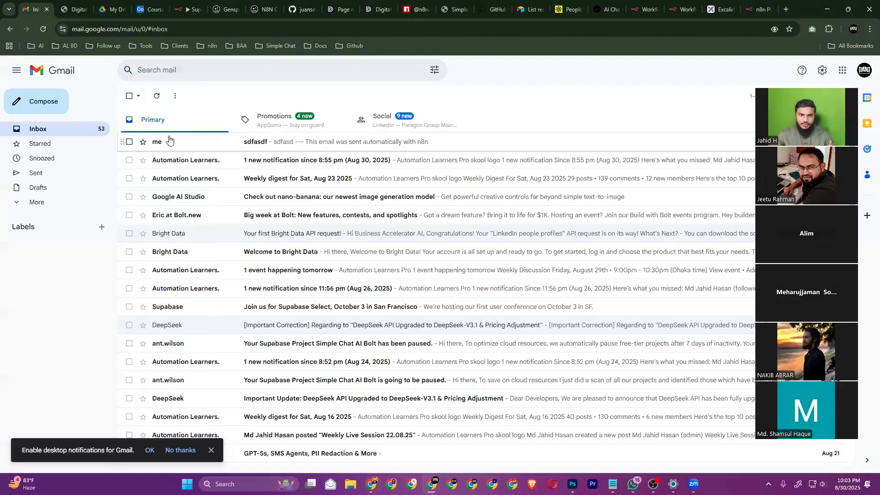
click(192, 142)
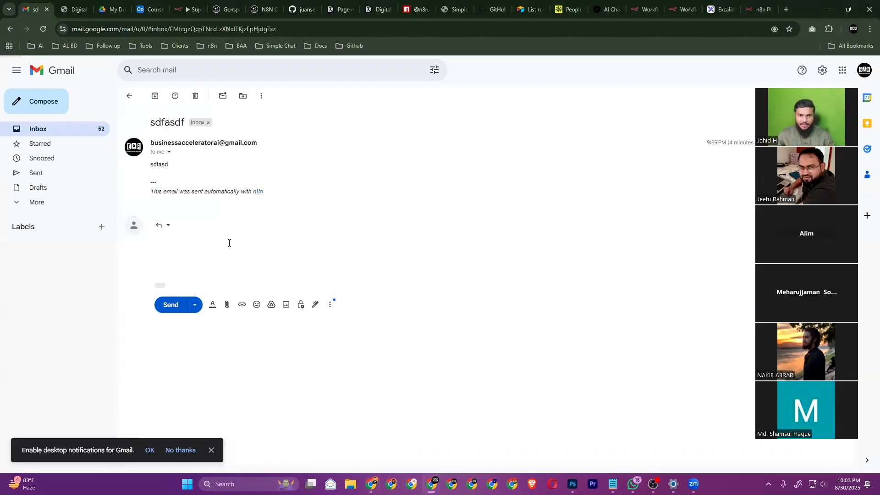
text(hello)
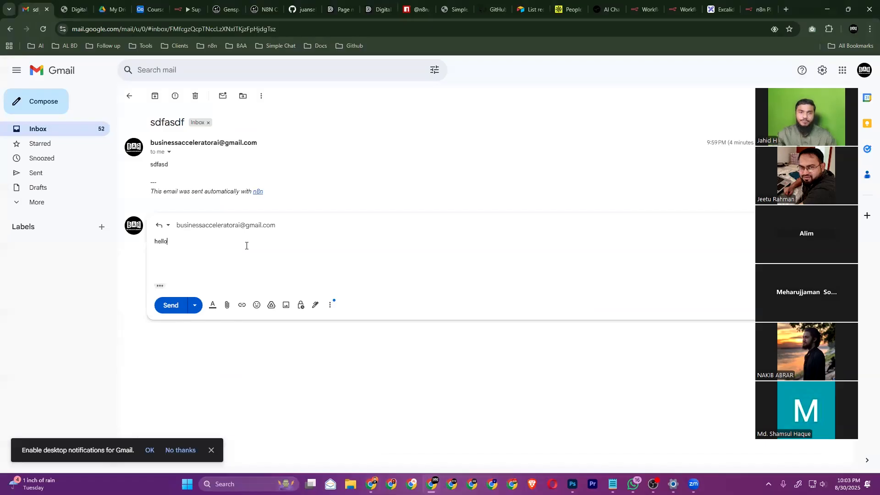
click(182, 307)
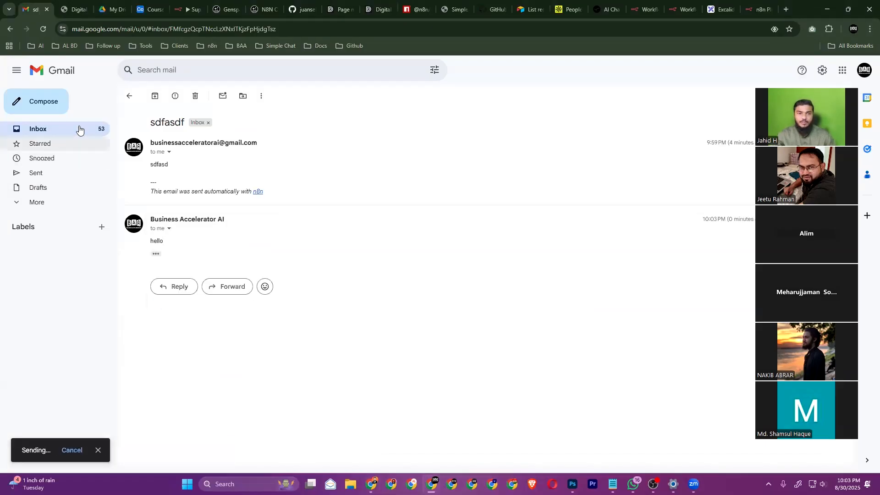
click(80, 130)
key(alt+Tab)
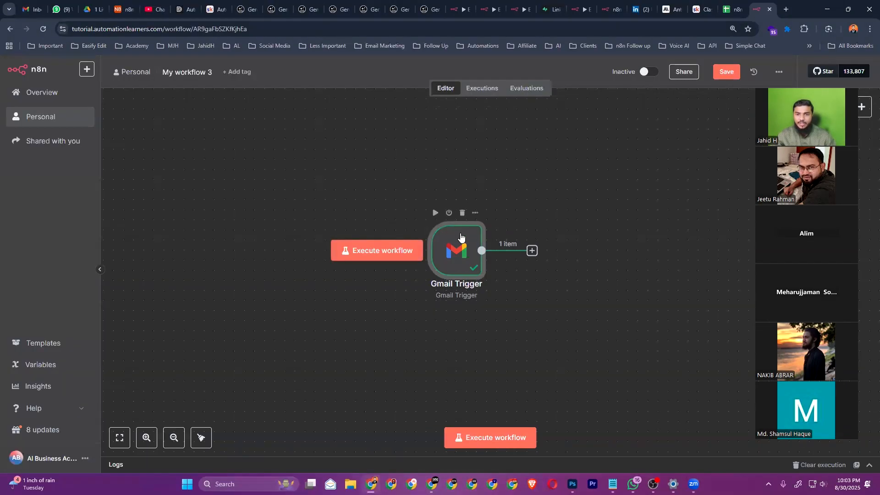
scroll(460, 237, right, 2)
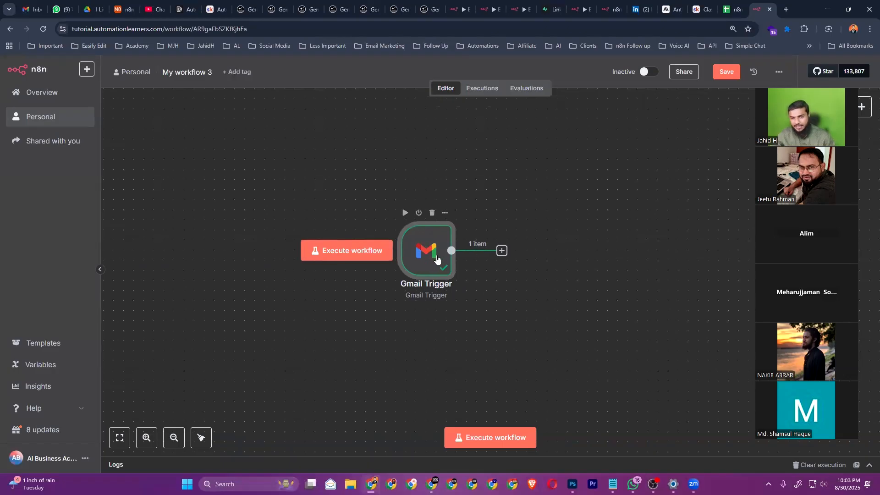
scroll(437, 260, up, 5)
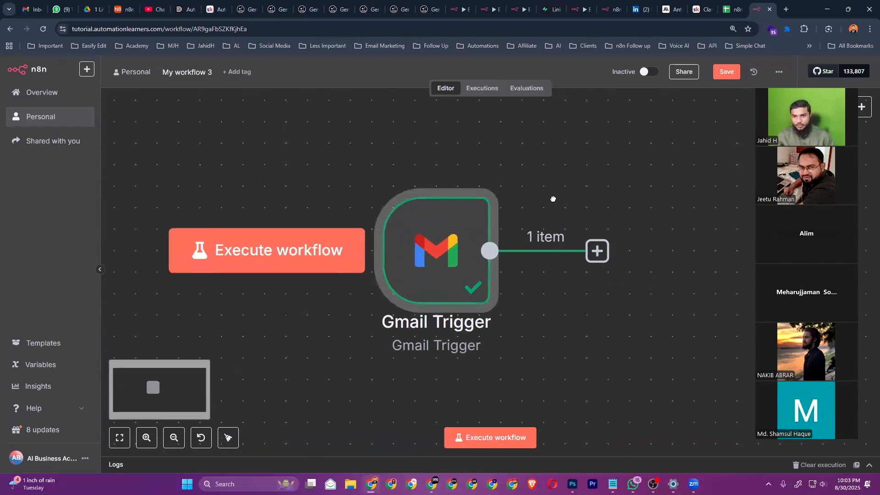
double_click(440, 249)
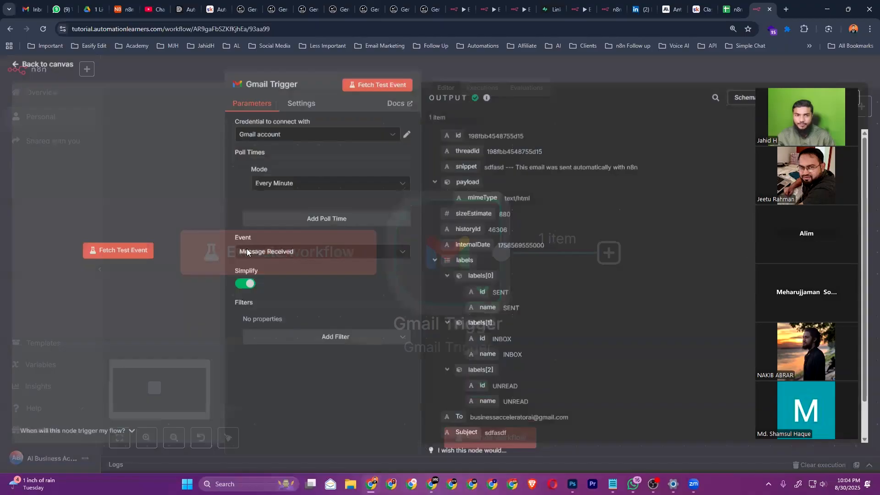
scroll(542, 255, down, 1)
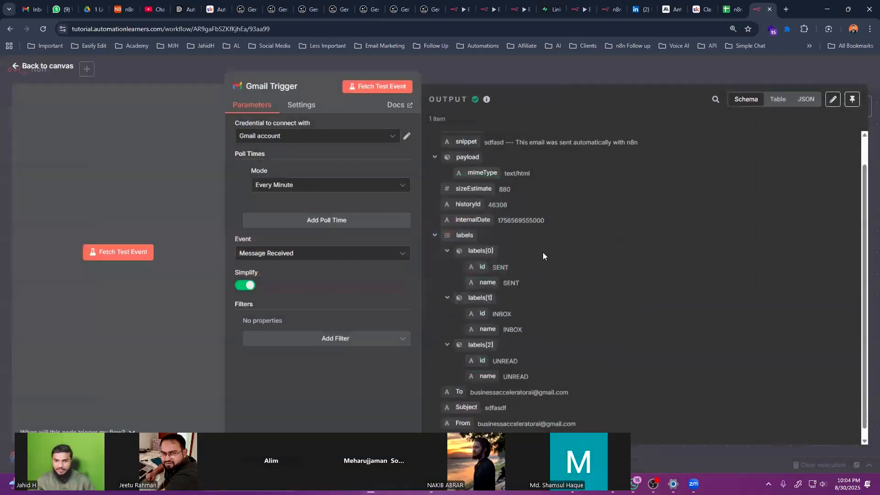
scroll(543, 256, down, 1)
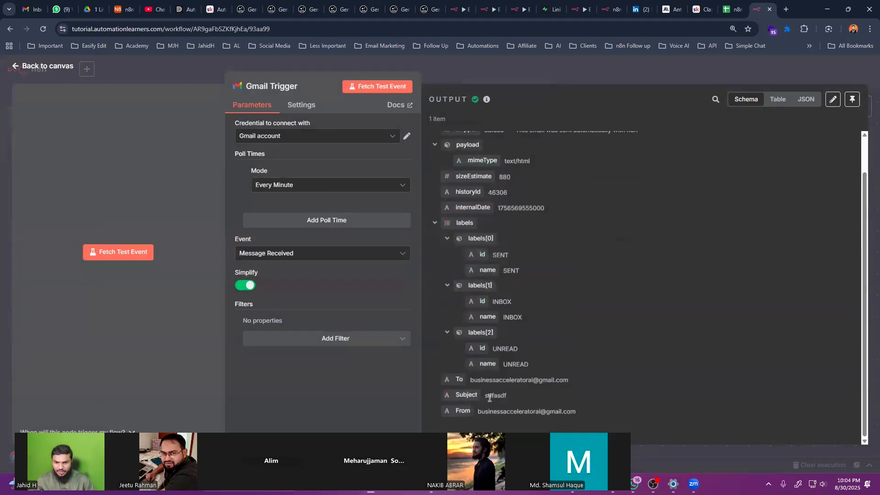
scroll(509, 281, up, 2)
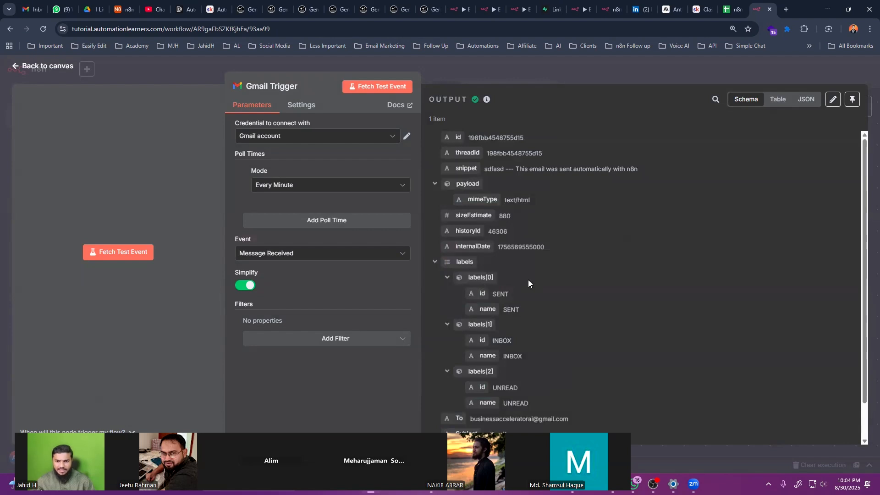
scroll(528, 280, down, 1)
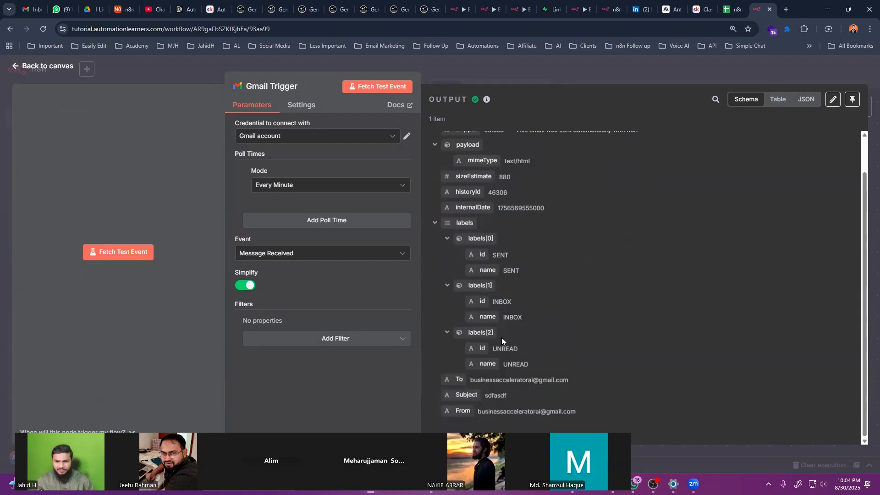
drag(491, 395, 506, 395)
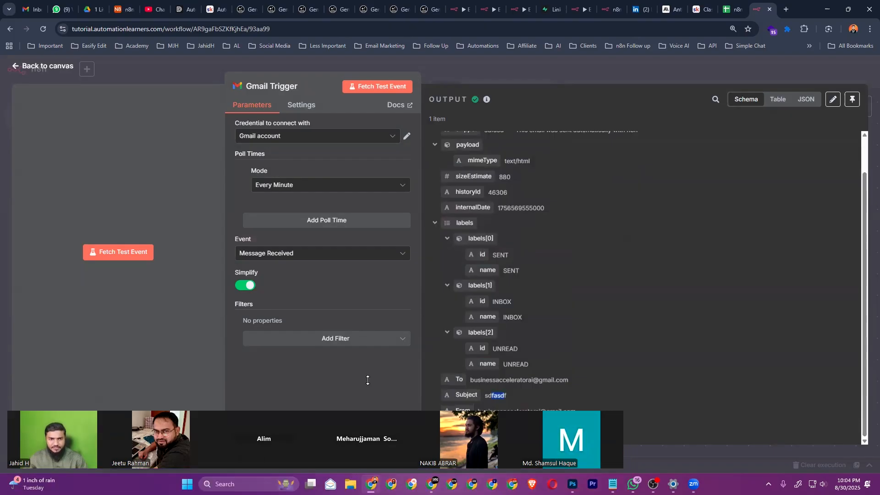
key(alt+Tab)
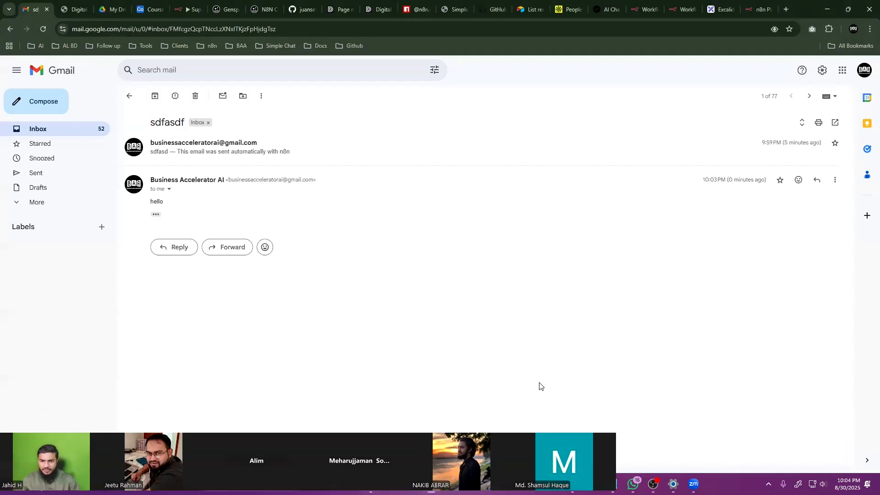
key(alt+Tab)
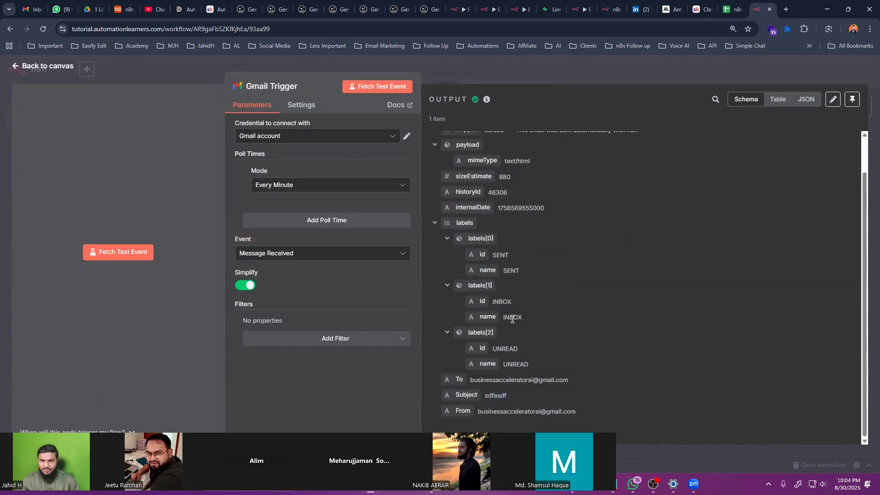
scroll(514, 298, up, 1)
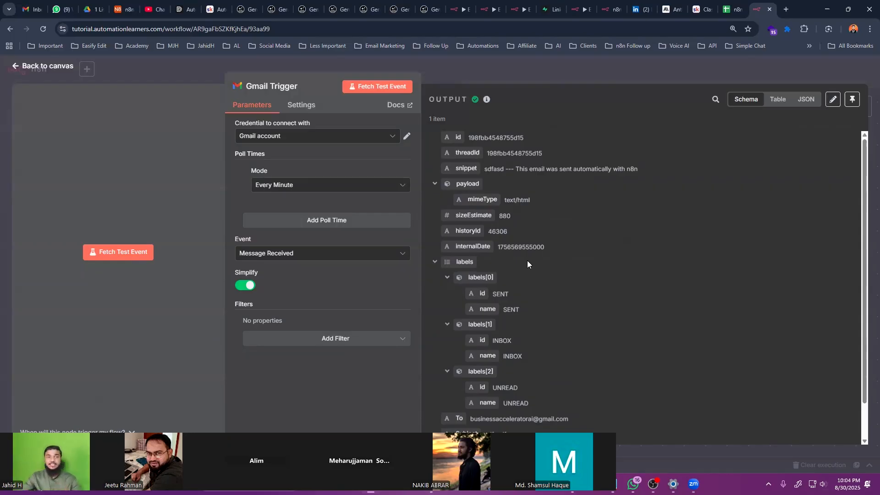
click(33, 66)
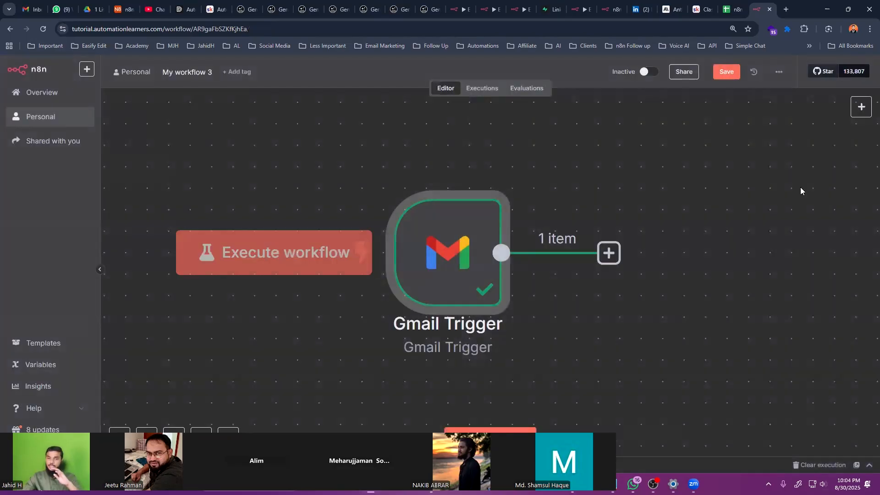
Replace both Gmail nodes with a 'Trigger manually' starting step and bring up next-step choices
scroll(447, 271, right, 3)
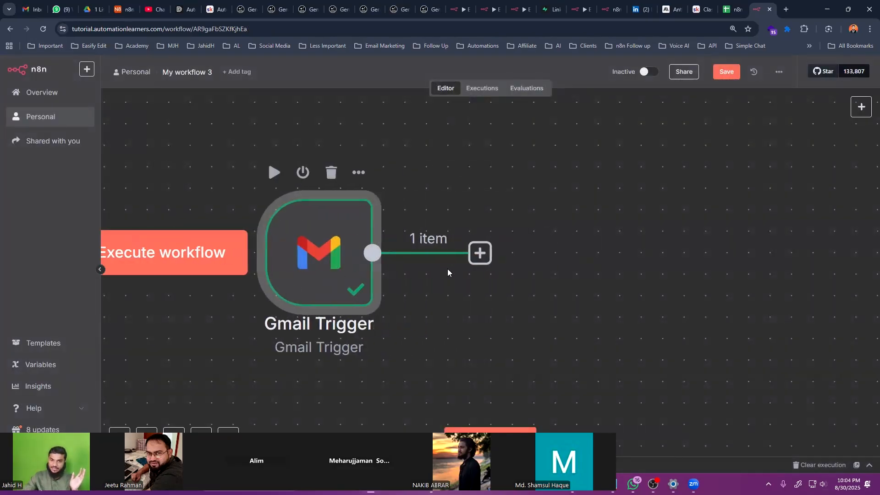
drag(531, 136, 172, 398)
key(Delete)
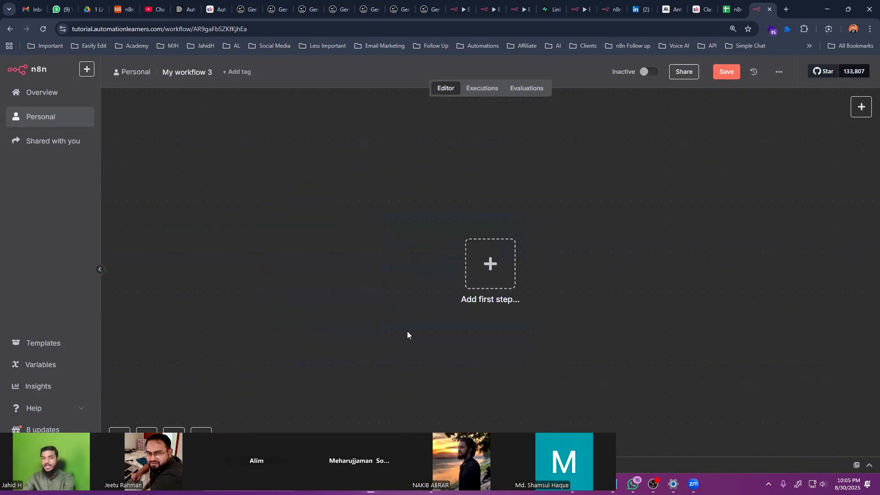
click(491, 270)
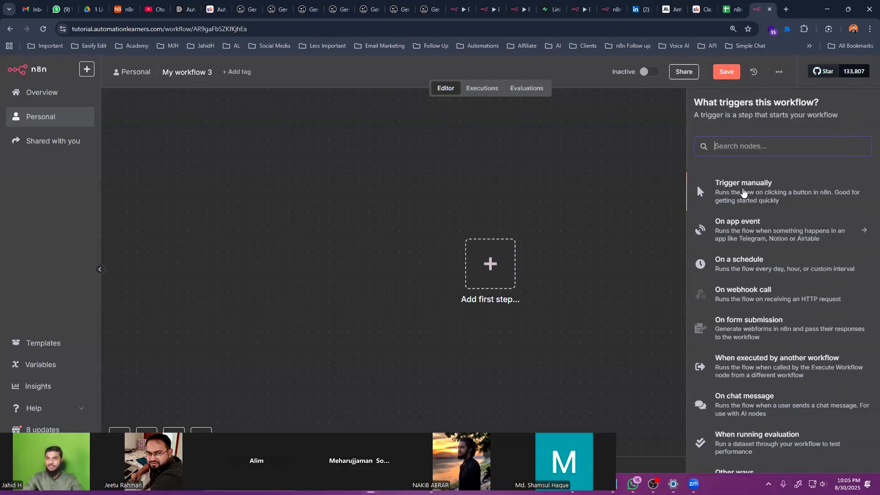
click(743, 192)
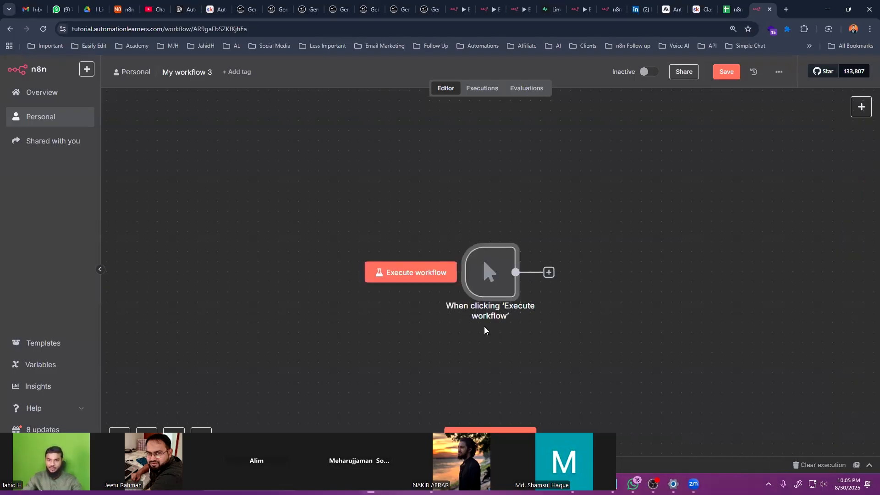
click(437, 231)
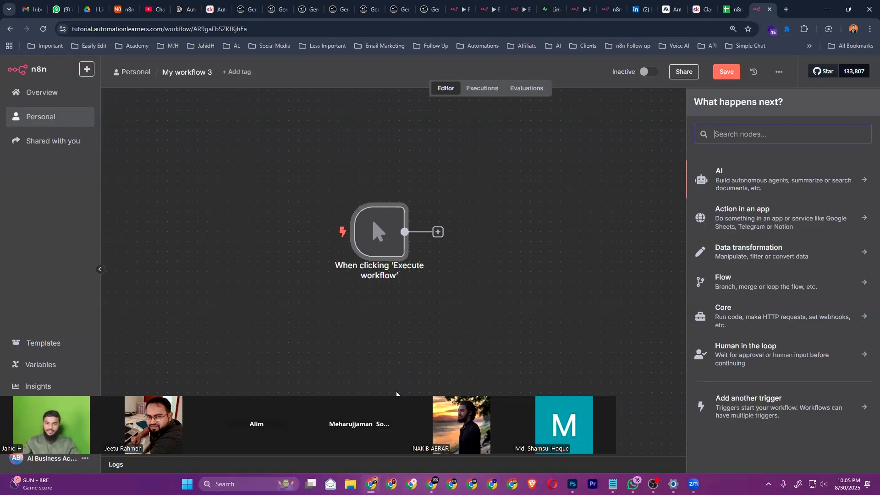
Test-run the manual trigger, nudge it aside, then delete it to empty the canvas
drag(396, 451, 411, 57)
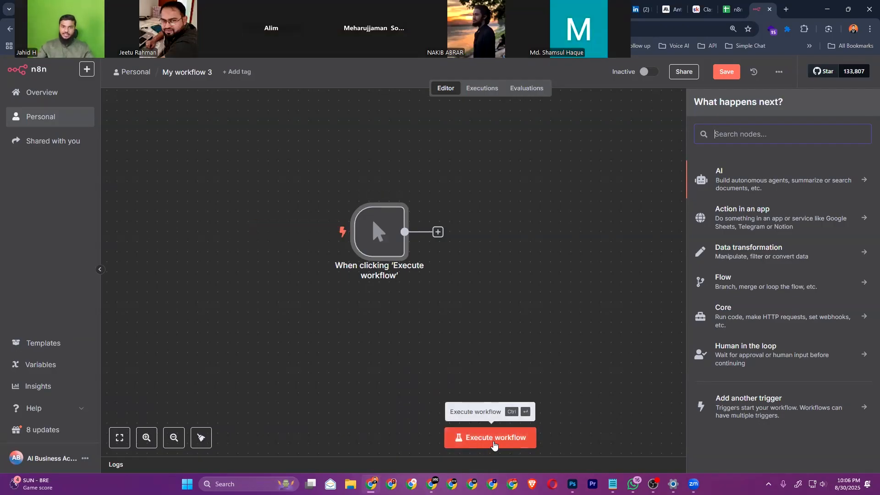
click(493, 442)
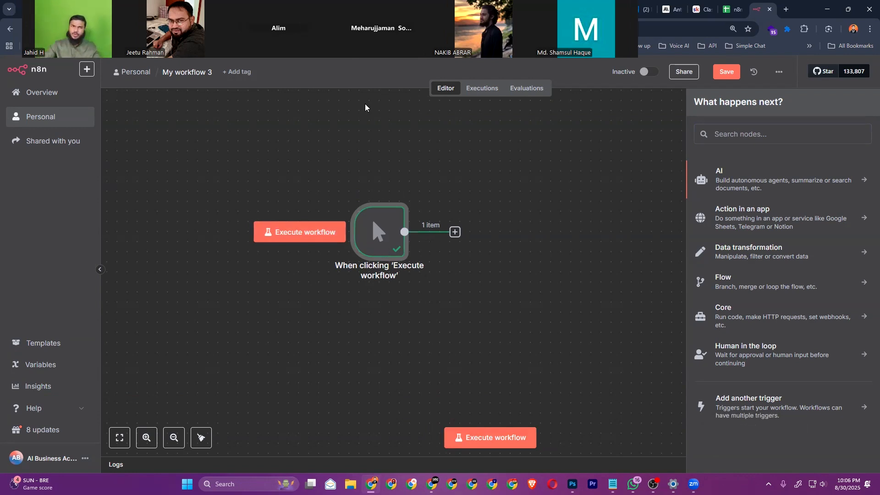
drag(387, 227, 356, 237)
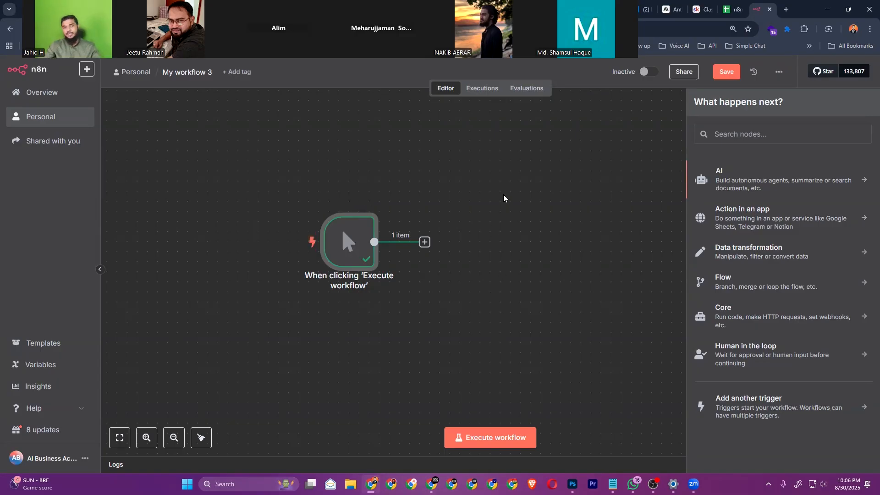
key(Escape)
key(Delete)
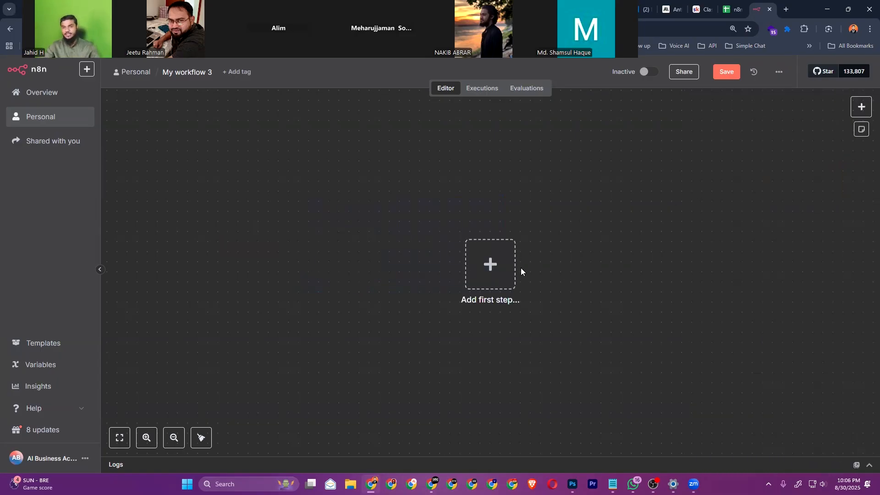
Add an 'On a schedule' trigger, review its daily Trigger Interval options, and select the node
click(501, 268)
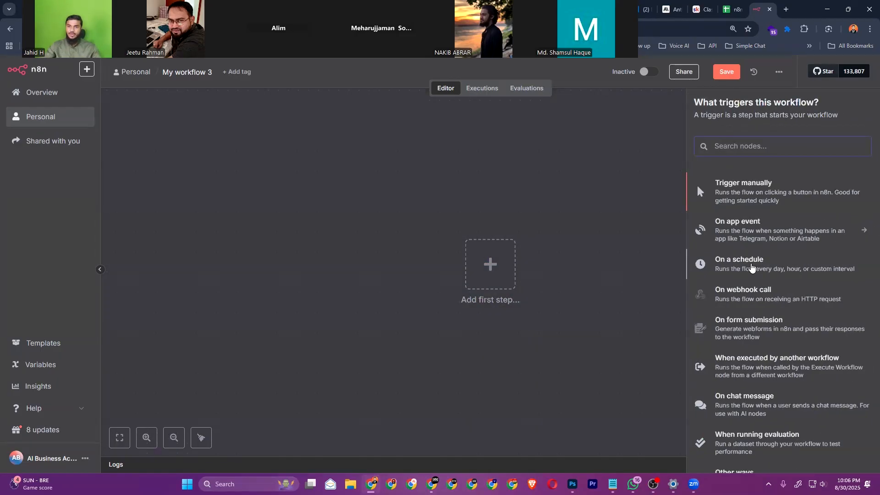
click(748, 265)
click(72, 213)
click(74, 212)
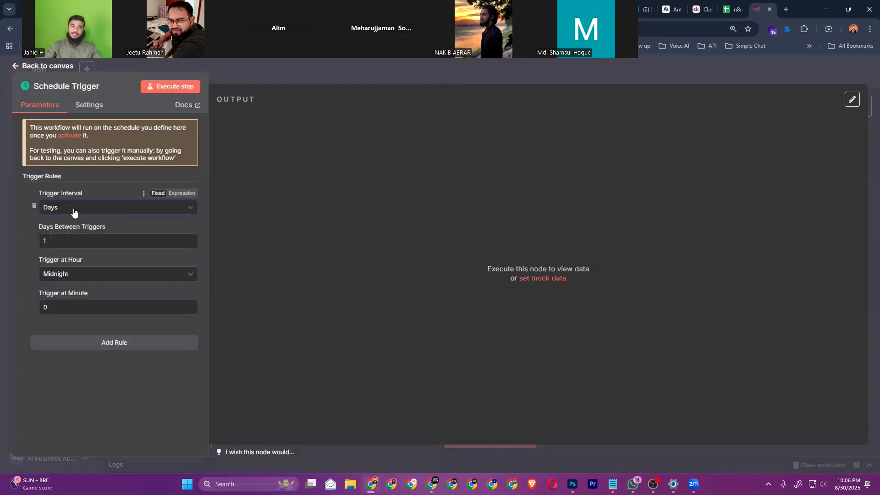
click(75, 212)
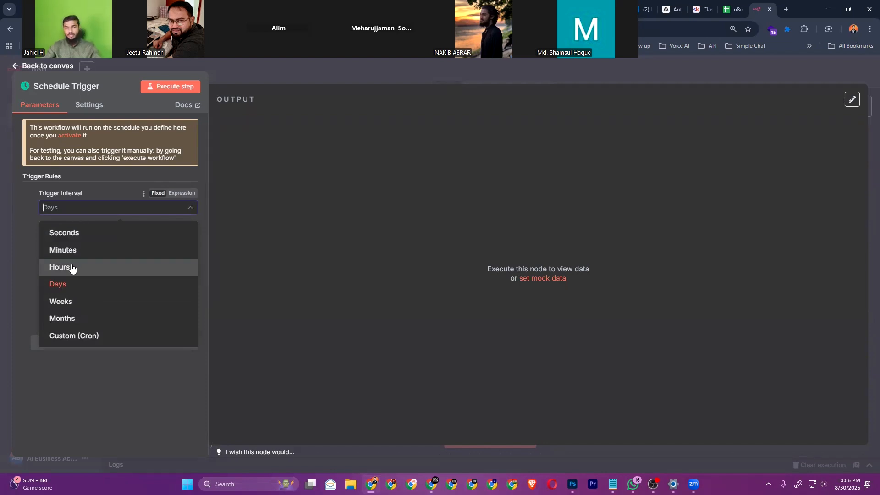
click(5, 269)
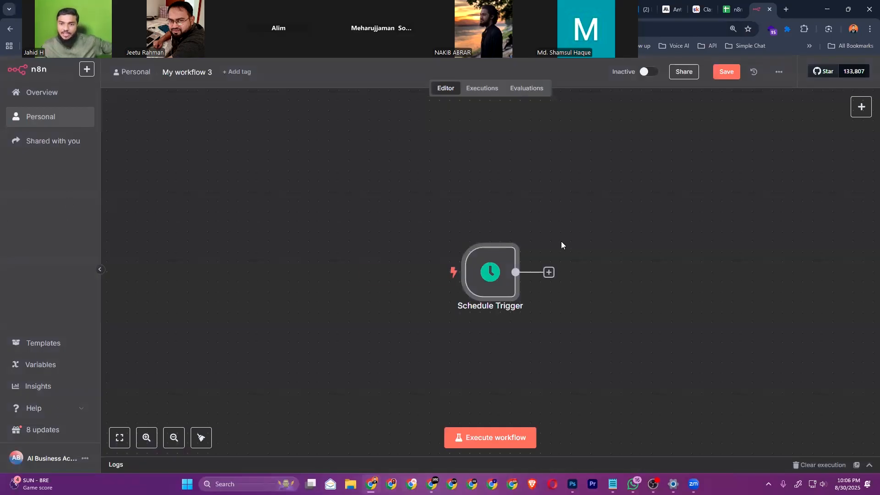
mouse_move(495, 311)
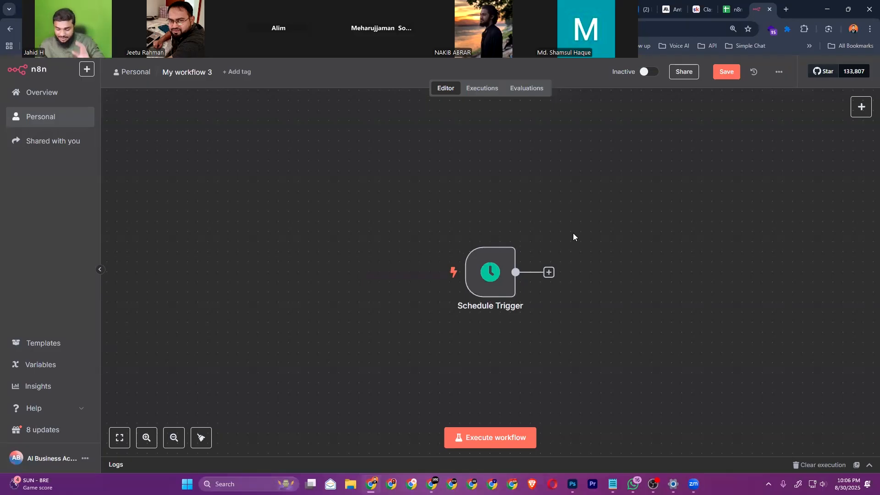
drag(630, 195, 397, 351)
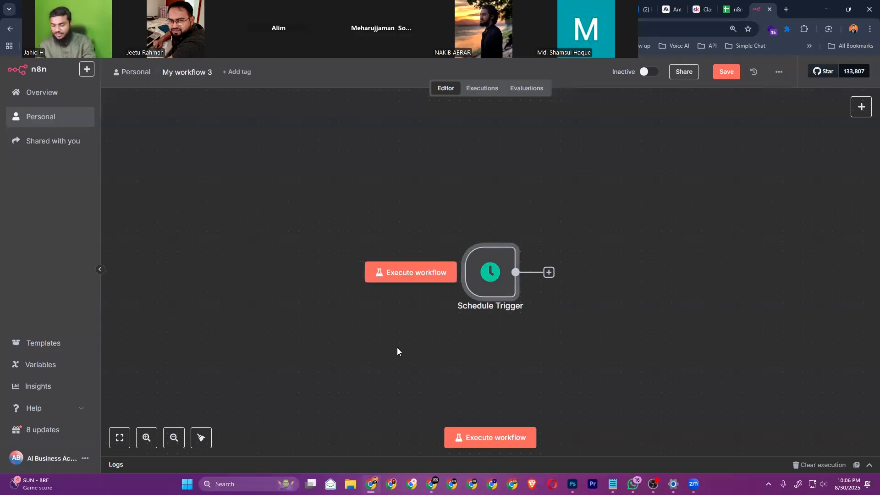
Delete the Schedule Trigger and add an AI Agent node found by searching 'ai ag'
key(Delete)
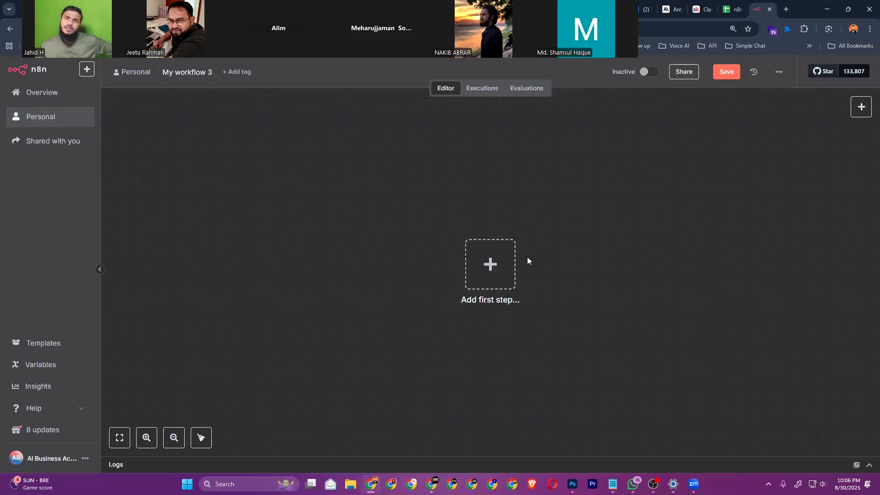
click(490, 269)
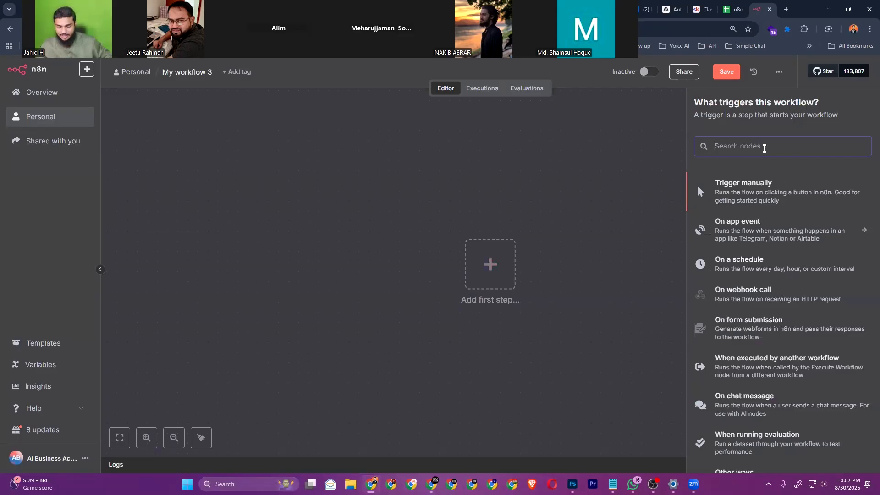
text(ai)
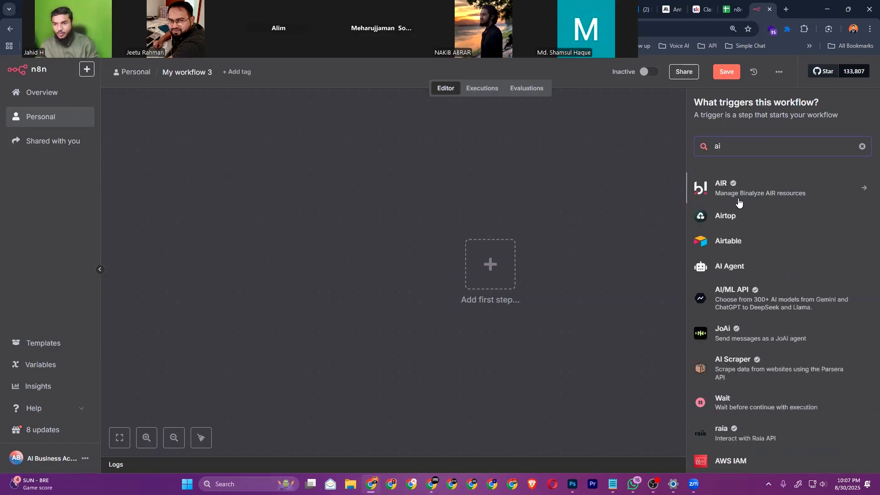
text( ag)
click(724, 187)
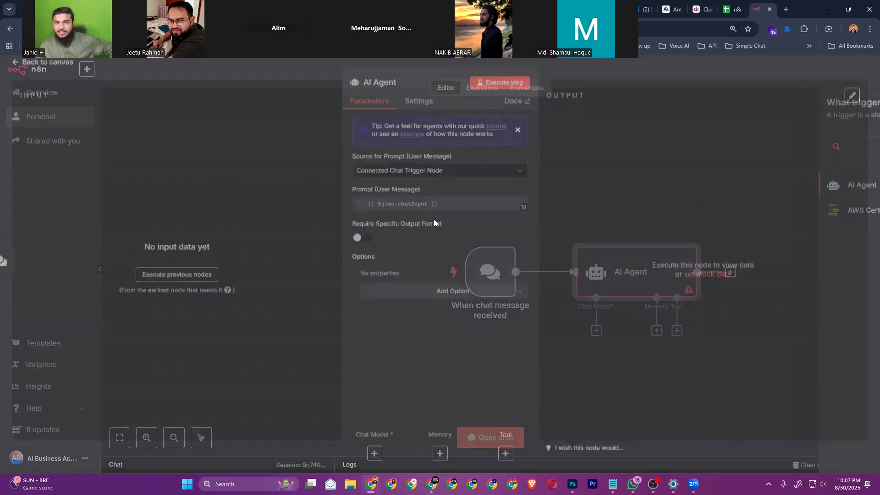
click(32, 69)
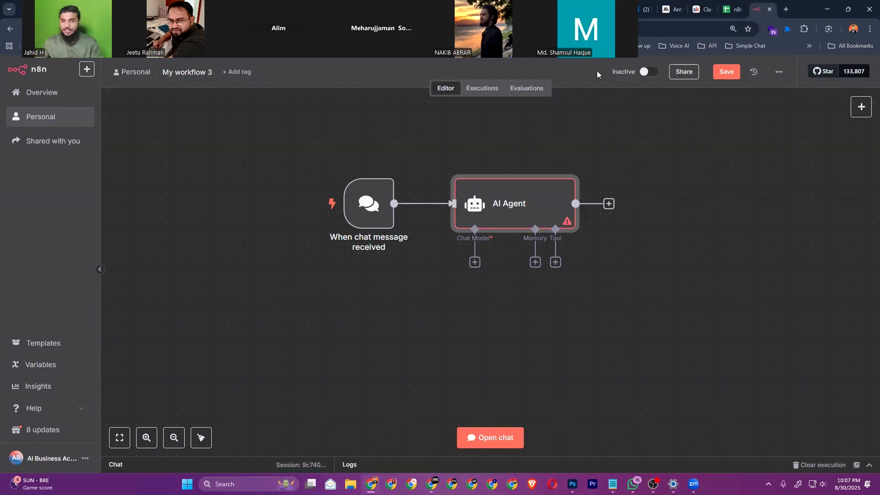
Remove the chat trigger and AI Agent nodes, leaving the trigger type list on an empty canvas
drag(676, 145, 276, 313)
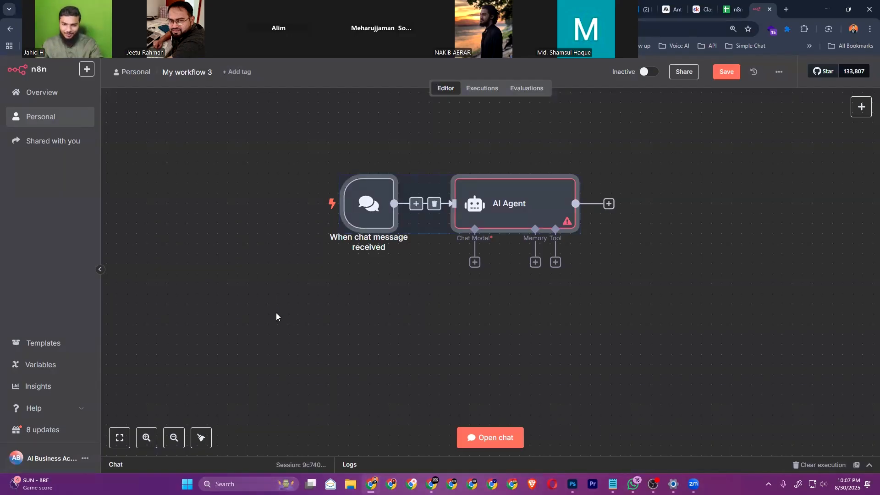
key(Delete)
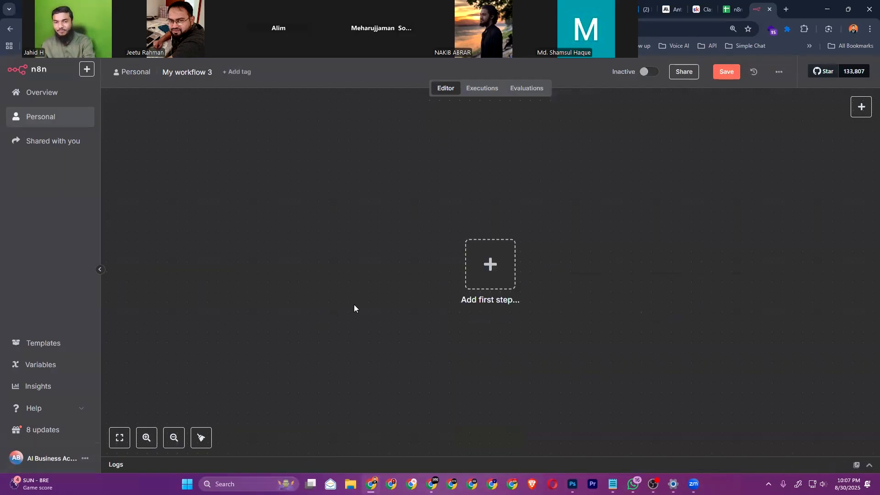
click(490, 262)
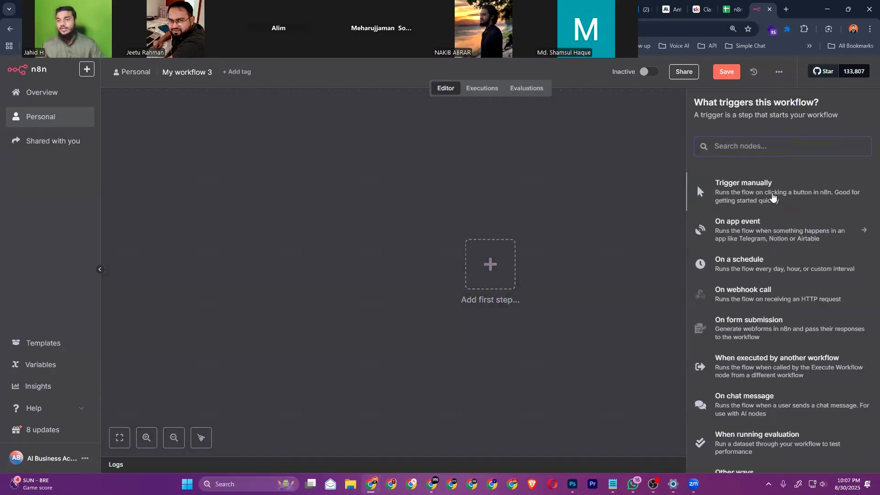
scroll(714, 326, down, 2)
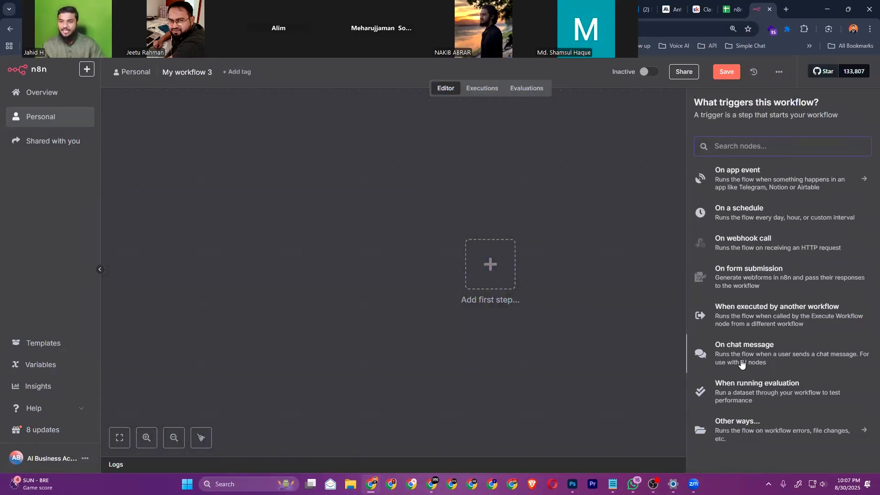
scroll(745, 364, up, 1)
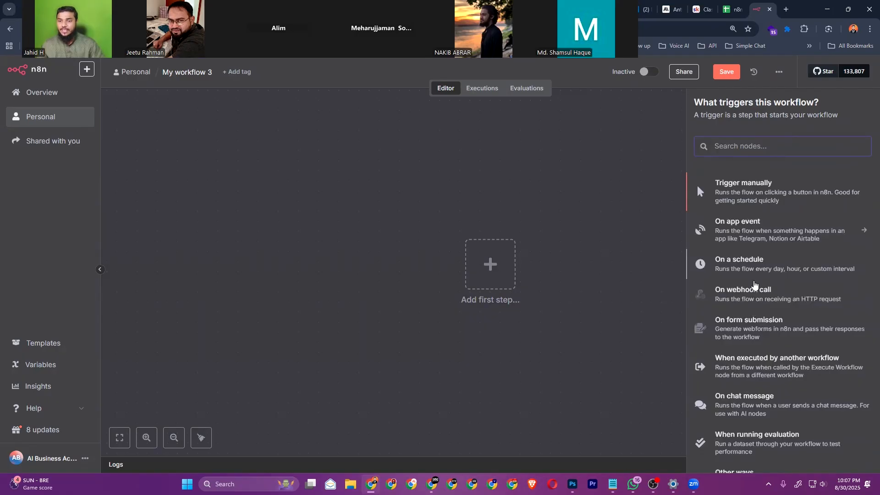
click(531, 335)
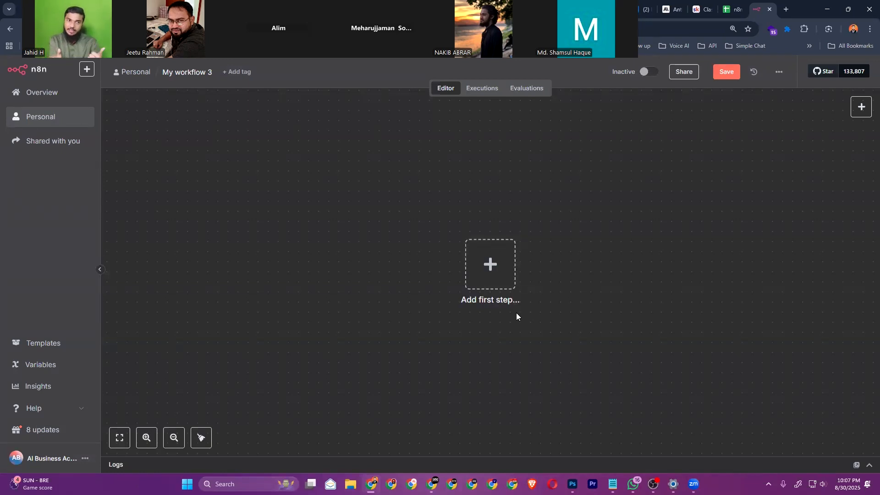
Search 'gmail' and add a Gmail 'Send a message' action to the workflow
click(504, 271)
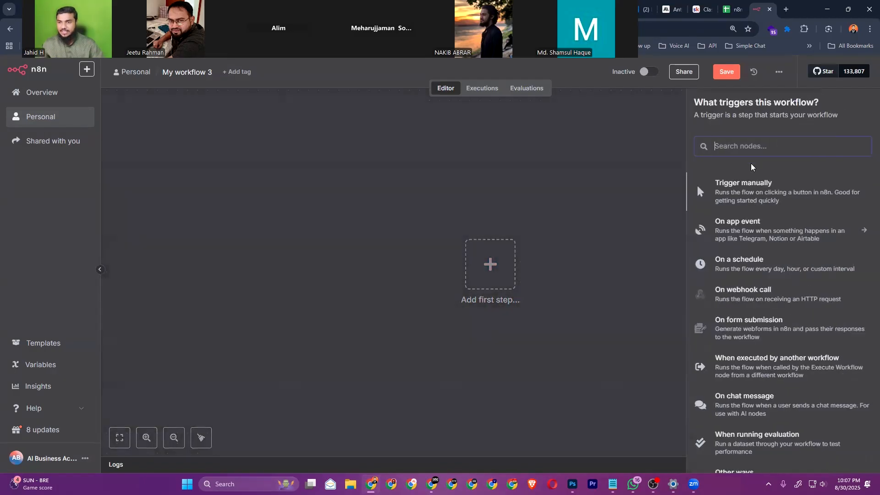
text(g)
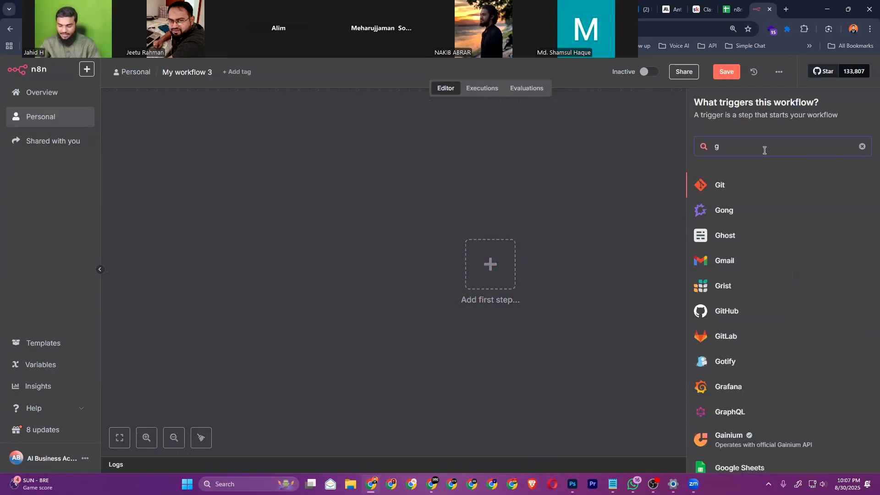
text(mail)
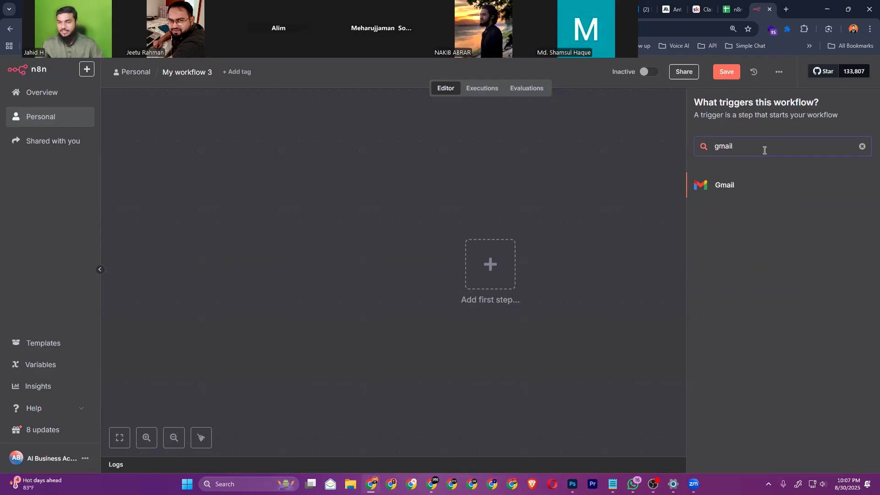
click(737, 190)
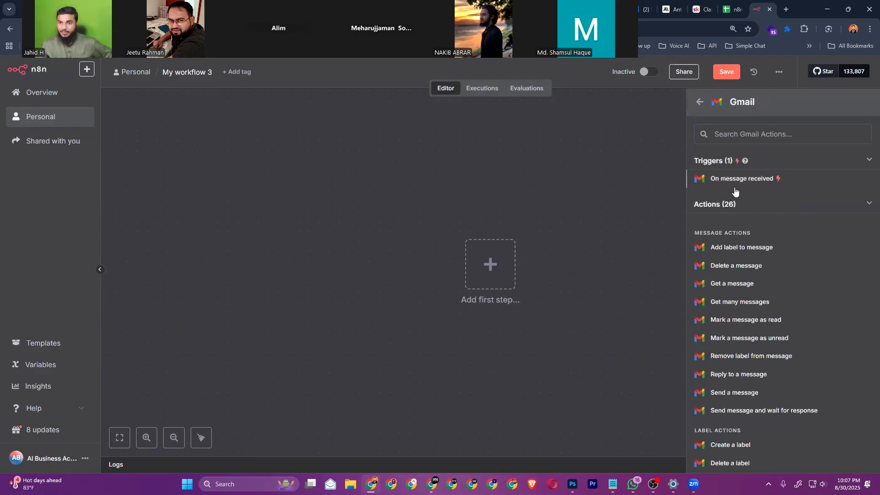
click(734, 393)
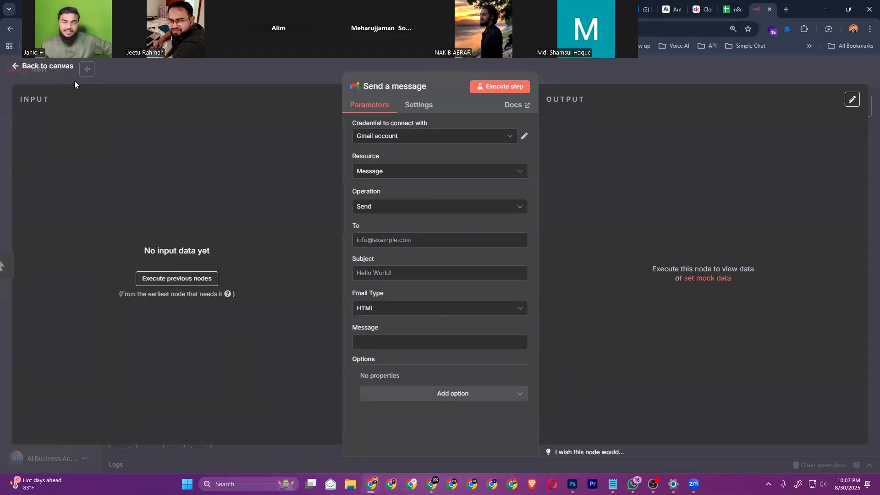
click(73, 81)
Reposition the manual trigger and delete the Gmail 'Send a message' node
mouse_move(491, 273)
mouse_down()
mouse_move(451, 273)
mouse_move(503, 280)
mouse_up()
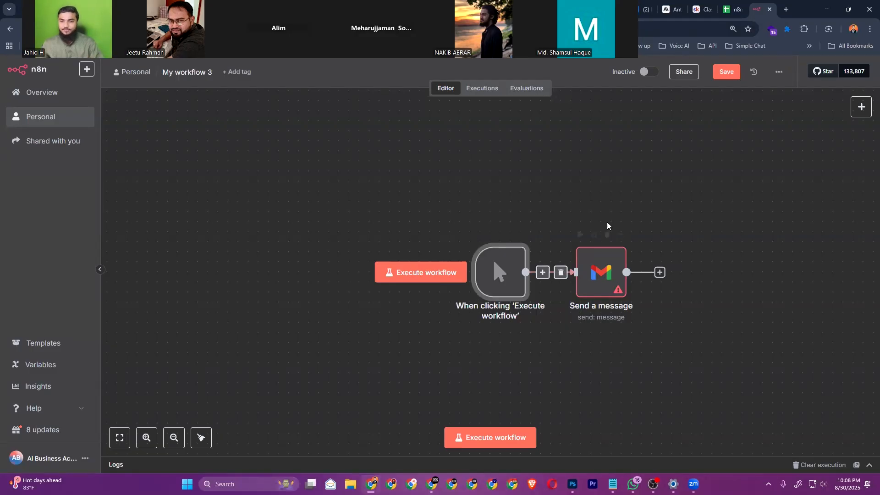
scroll(603, 204, right, 2)
scroll(603, 204, down, 1)
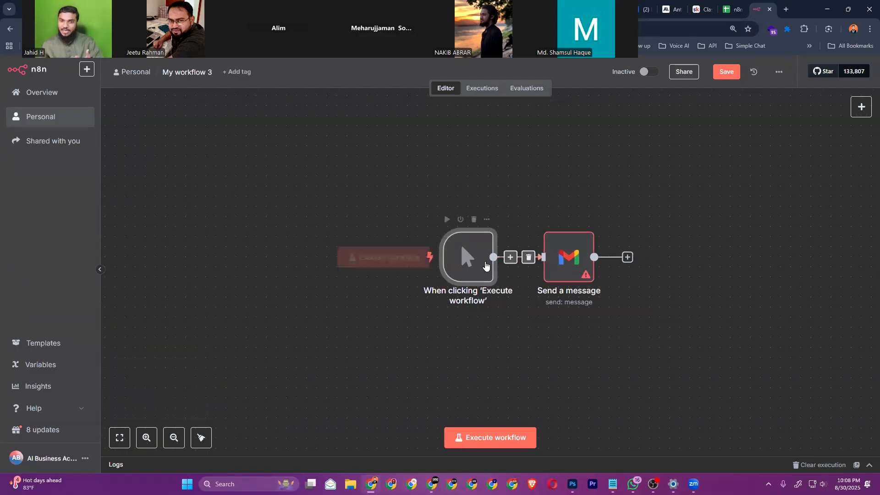
scroll(622, 212, right, 3)
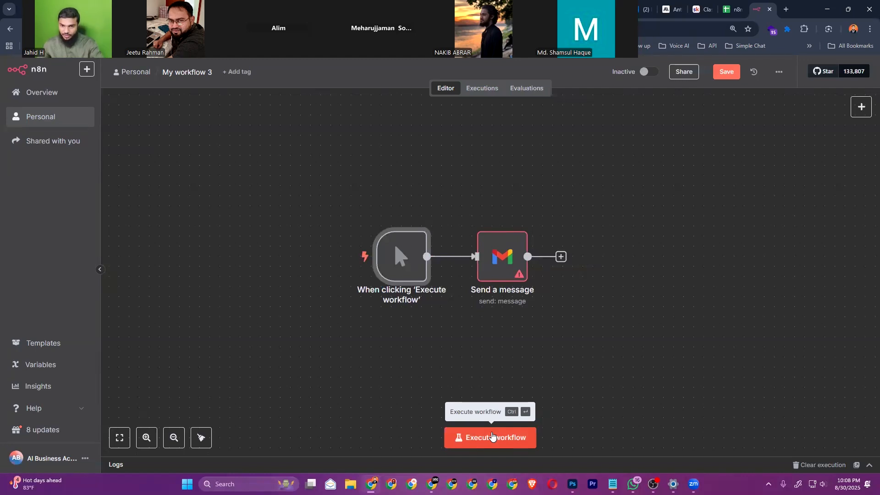
scroll(592, 202, left, 1)
click(501, 264)
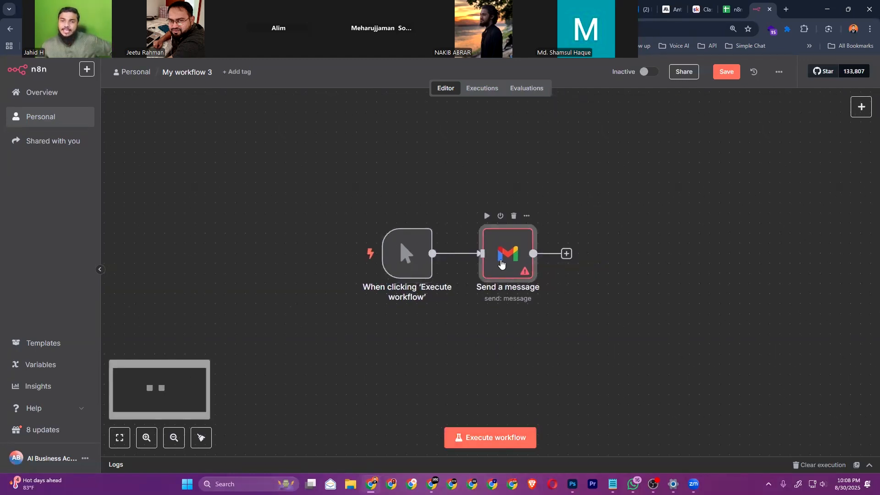
key(Delete)
click(465, 254)
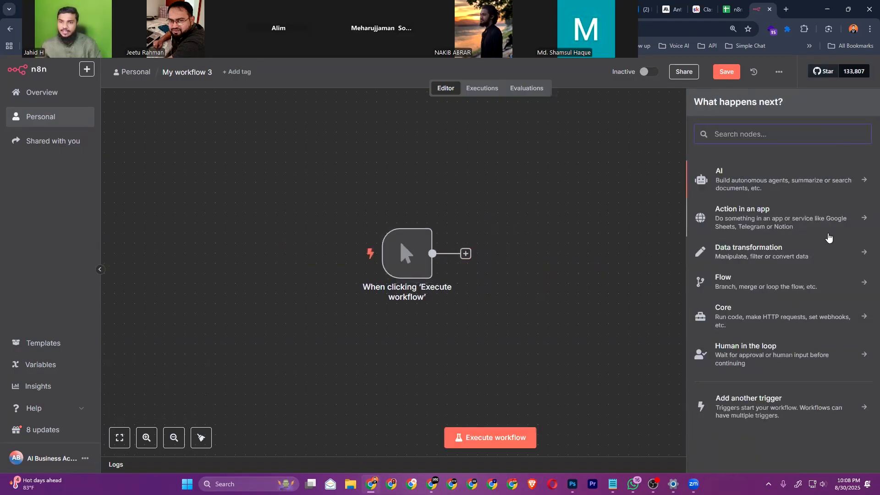
Add a Gmail 'Send a message' node after the manual trigger and view its credential choices
text(gma)
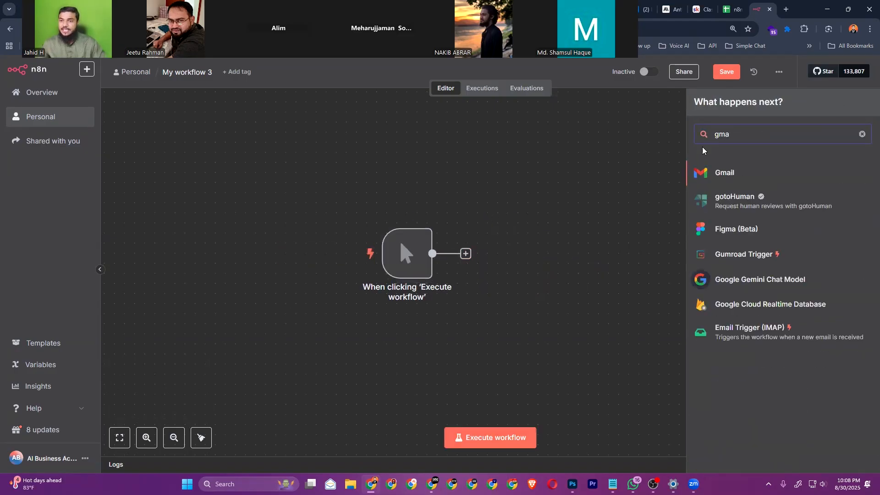
click(724, 172)
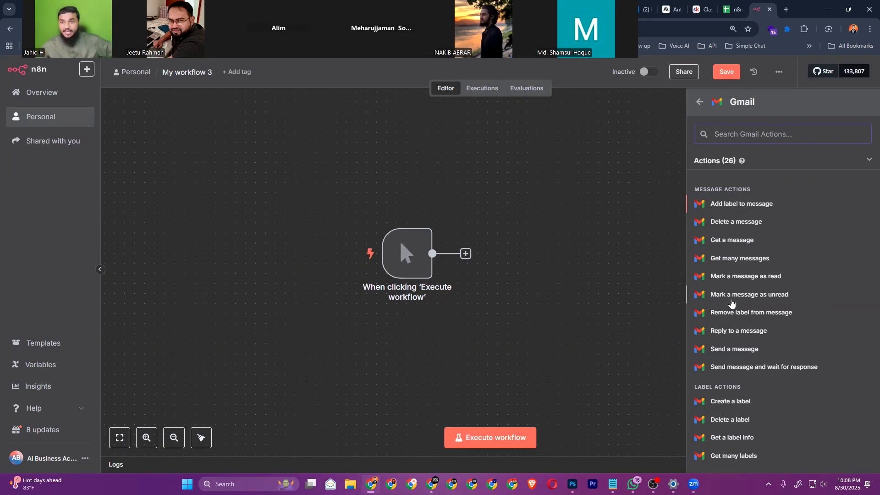
scroll(737, 343, down, 4)
scroll(809, 317, down, 2)
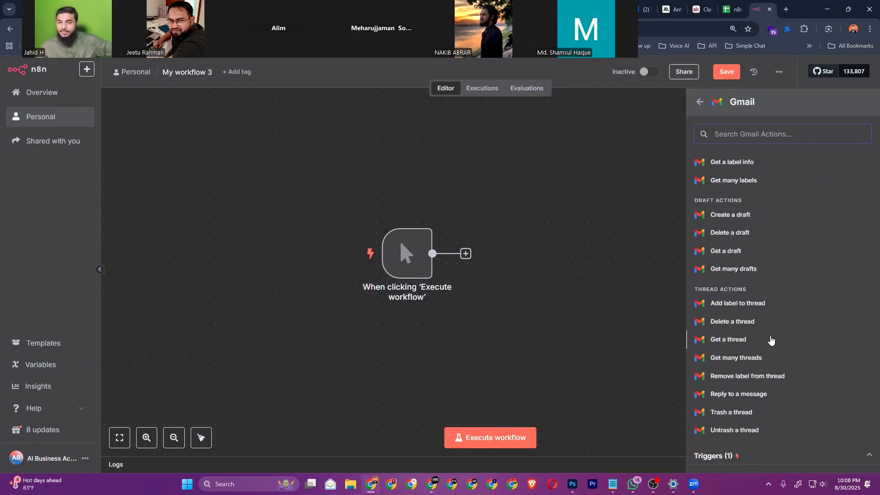
scroll(771, 342, up, 4)
scroll(751, 335, down, 2)
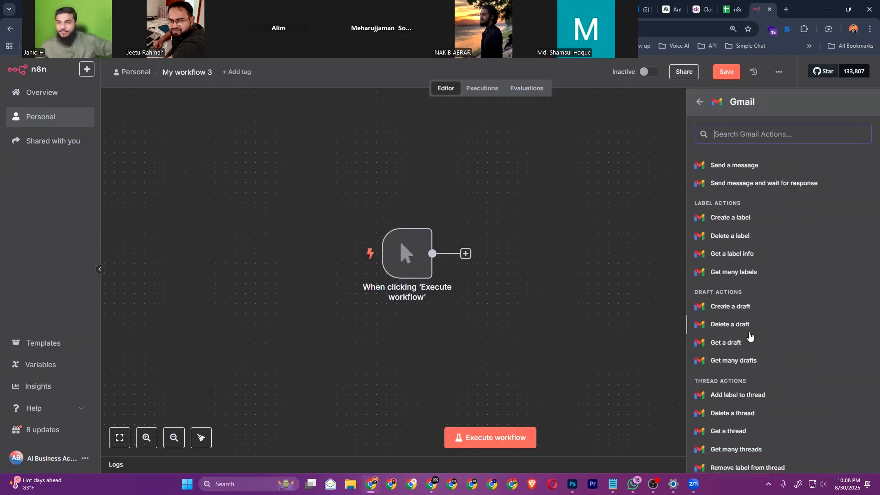
scroll(751, 338, up, 3)
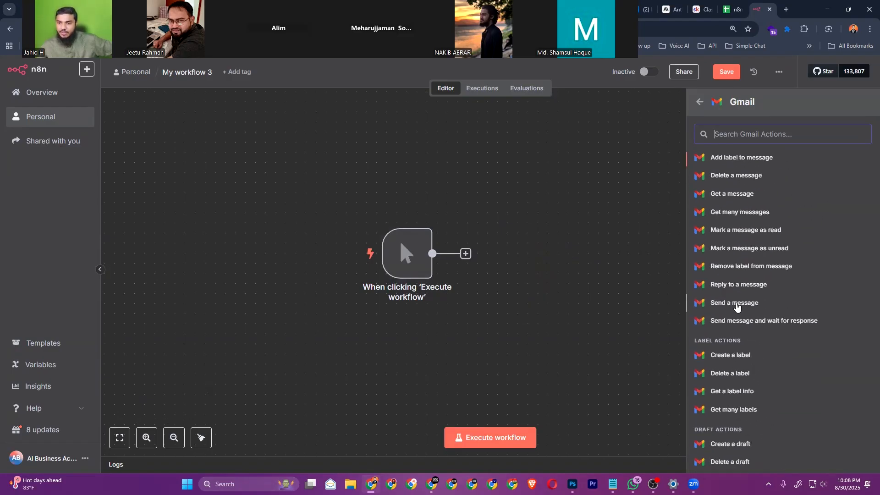
click(736, 305)
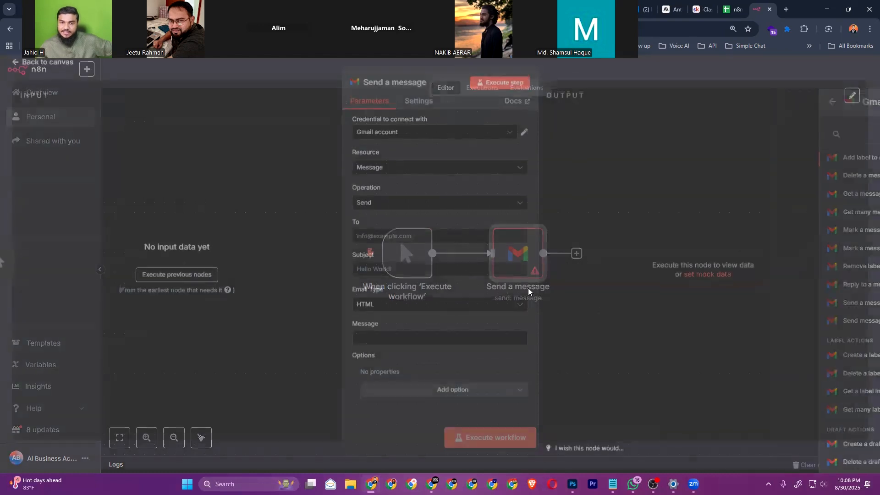
click(408, 137)
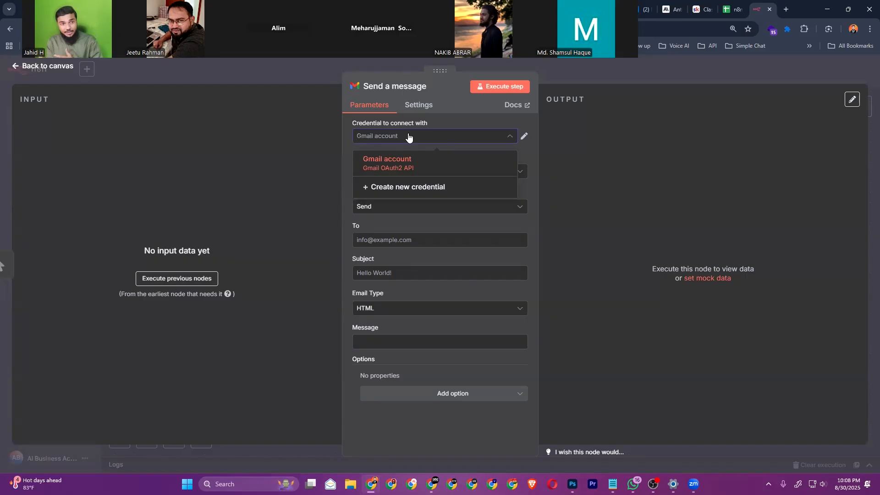
Start a new Gmail OAuth2 credential, review its Client ID fields, then discard it and switch to Gmail
click(426, 188)
scroll(321, 256, down, 5)
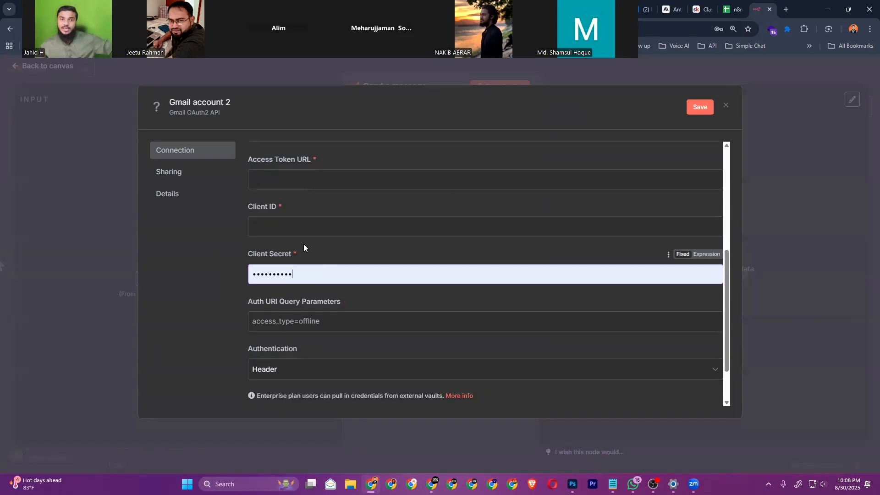
click(294, 228)
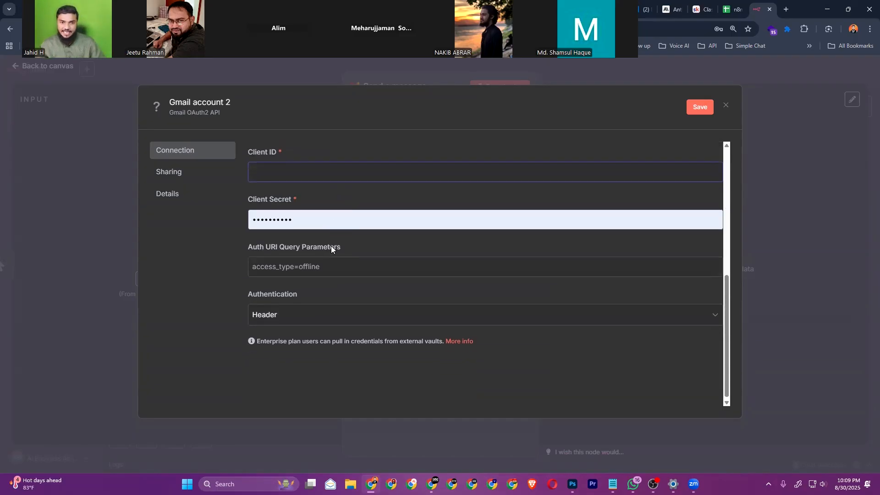
scroll(330, 246, up, 10)
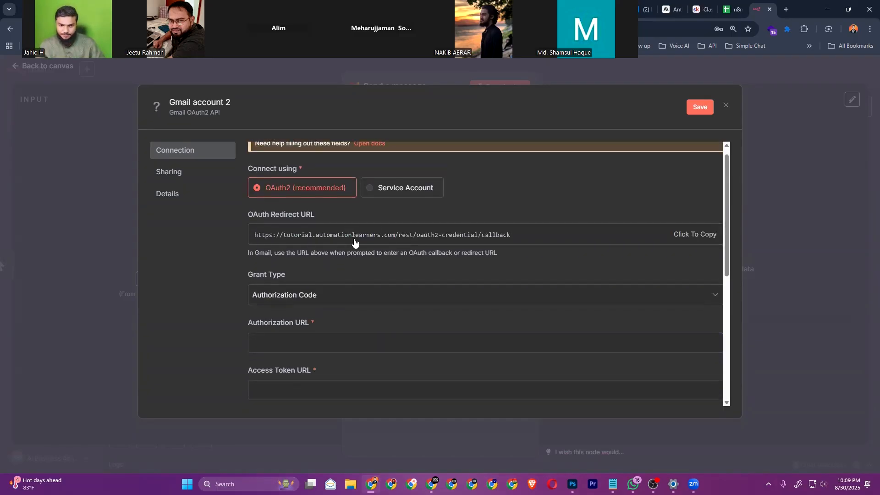
scroll(348, 245, down, 5)
scroll(325, 265, down, 1)
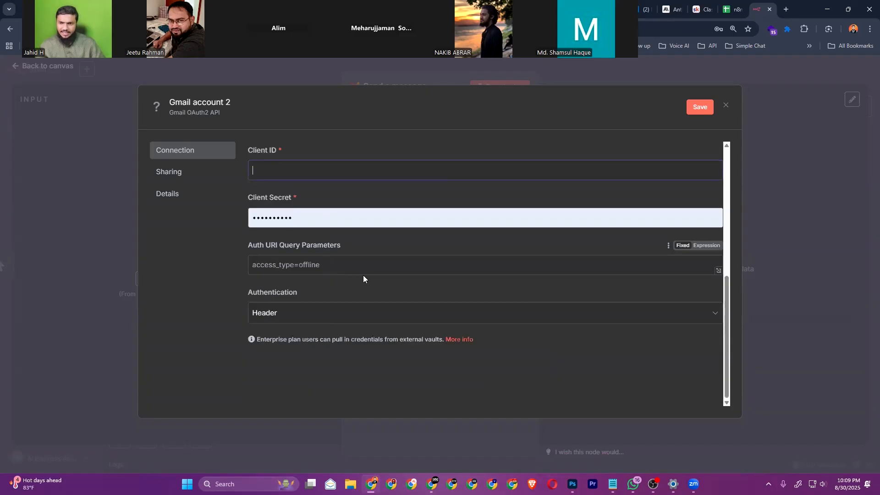
scroll(363, 274, up, 6)
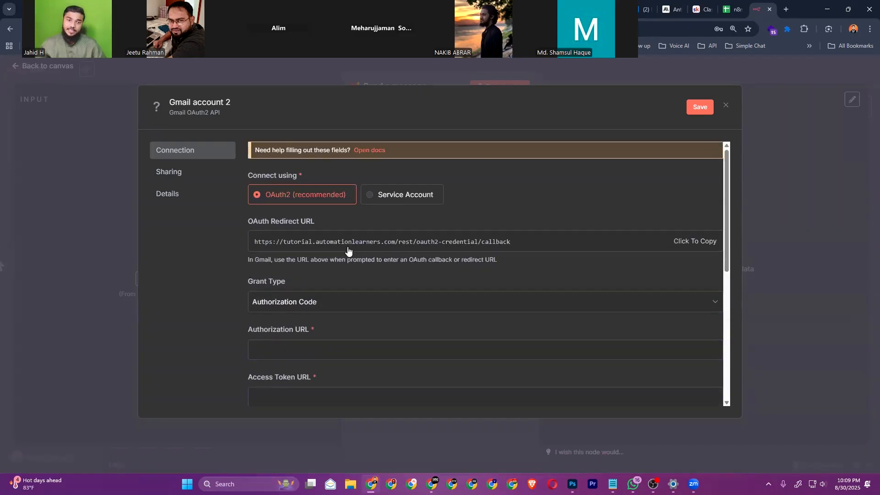
scroll(348, 250, down, 2)
scroll(285, 273, up, 2)
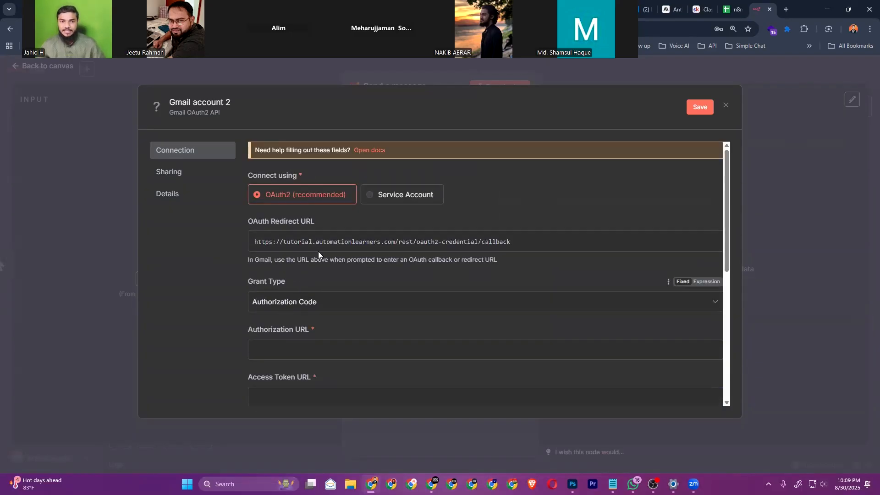
scroll(453, 272, down, 5)
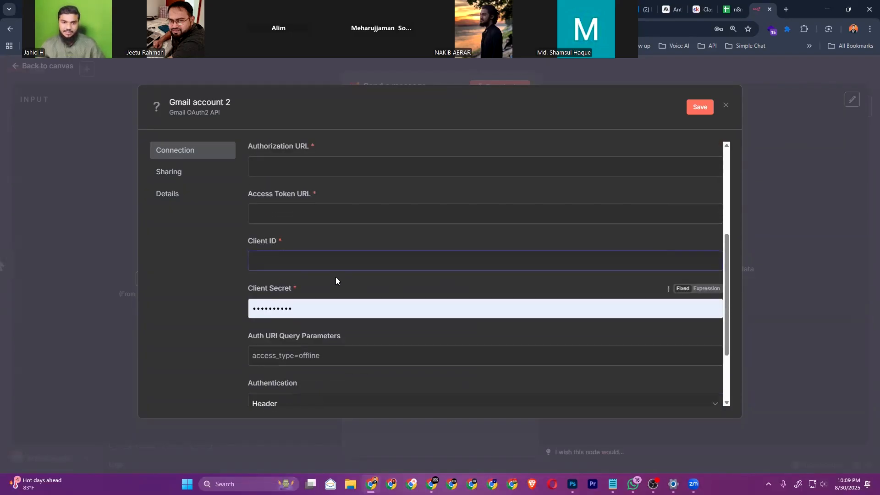
scroll(336, 277, down, 3)
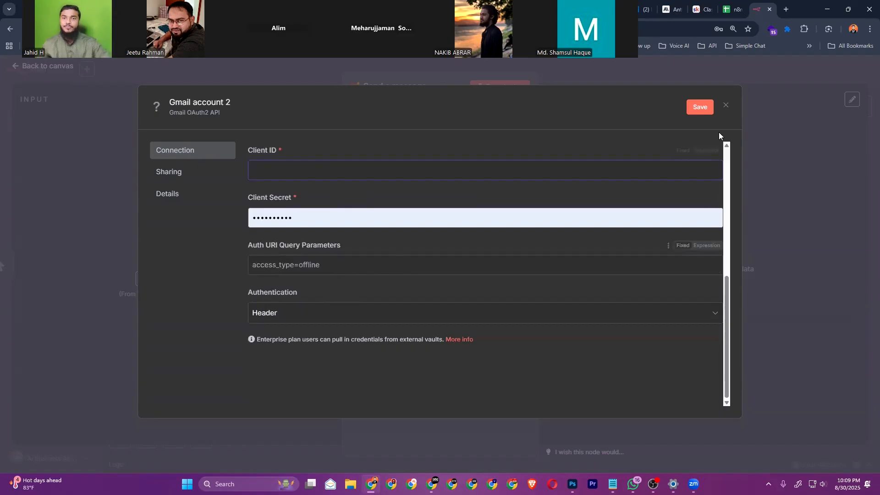
click(726, 104)
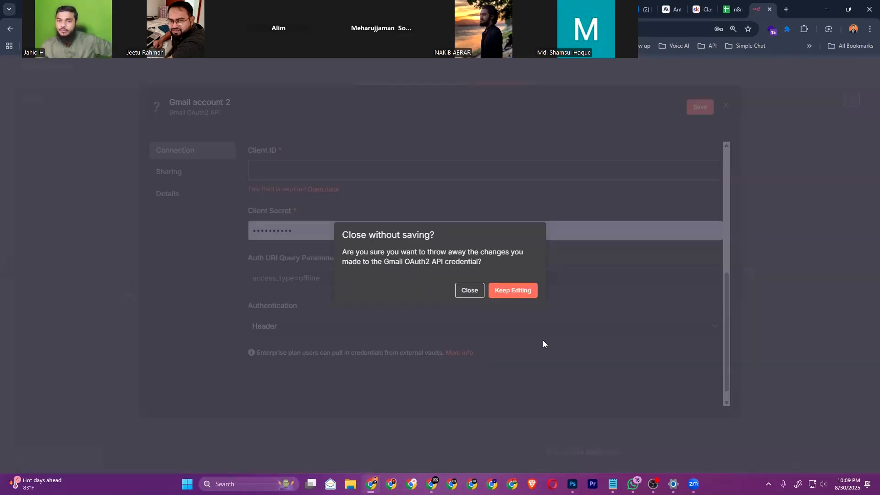
key(alt+Tab)
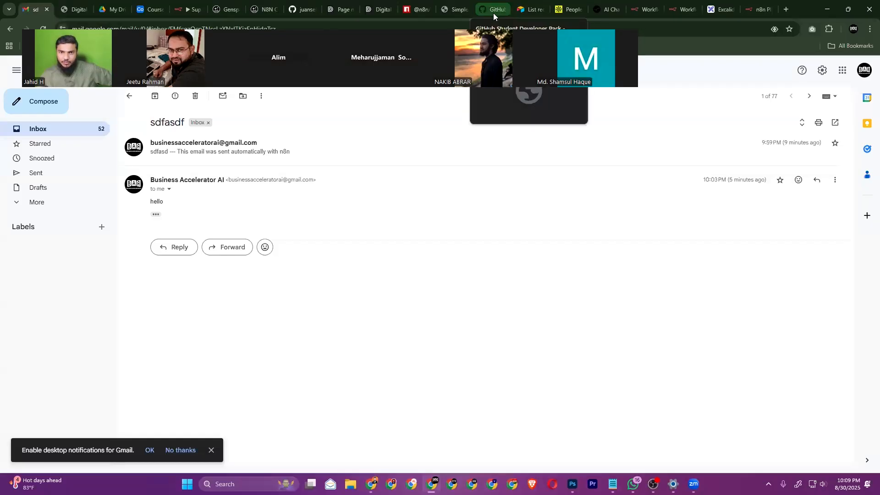
Load the Apify console Store (console.apify.com/store) in the n8n pricing tab
click(756, 8)
text(apify.com/store)
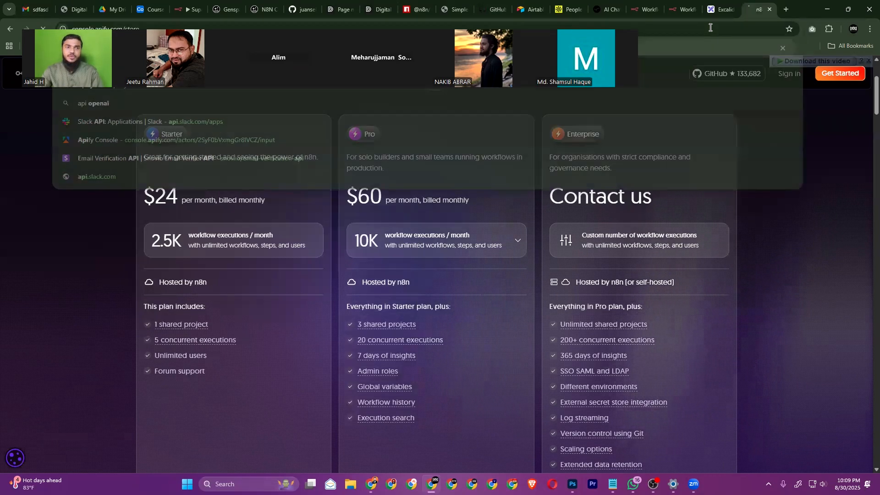
key(Return)
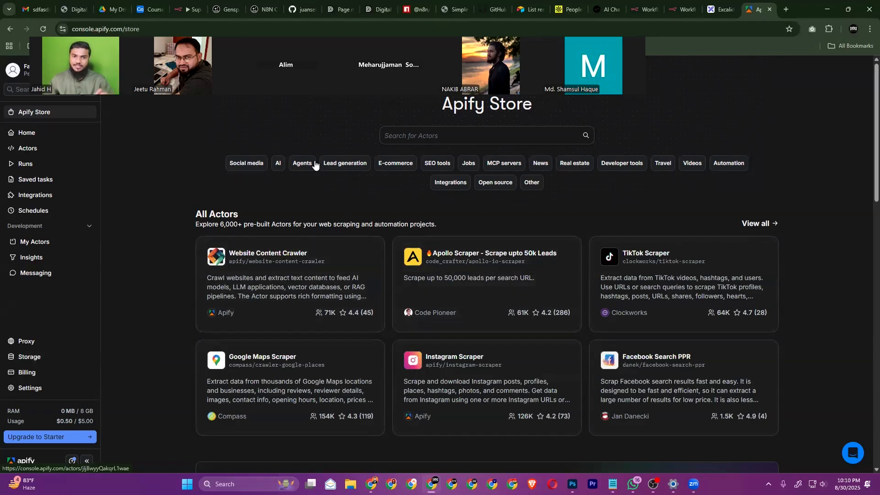
Open the Instagram Scraper actor's API endpoints list in Apify
click(461, 387)
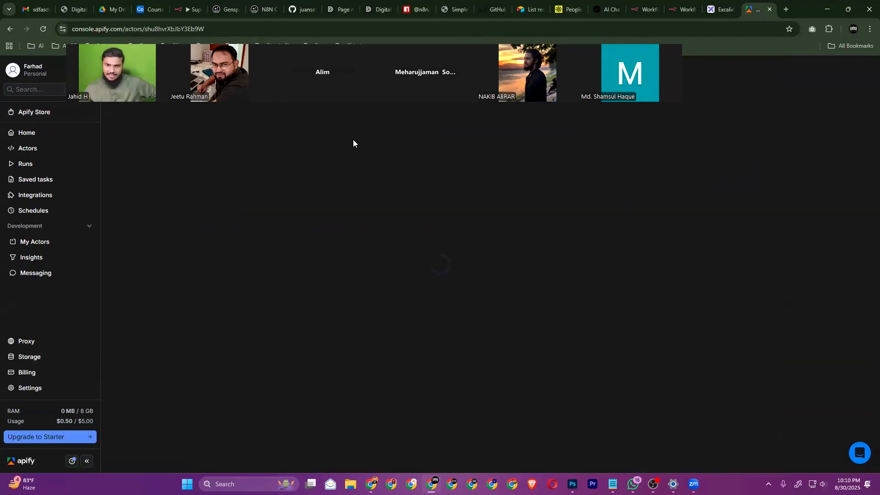
click(828, 98)
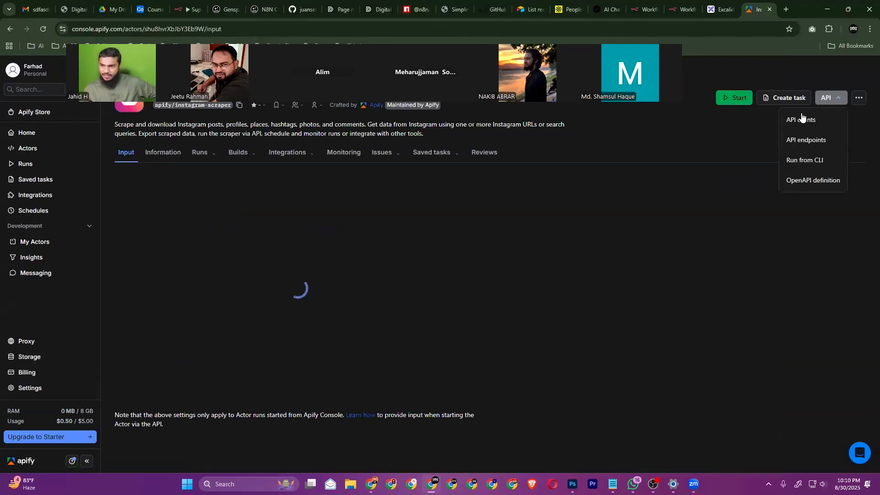
click(810, 140)
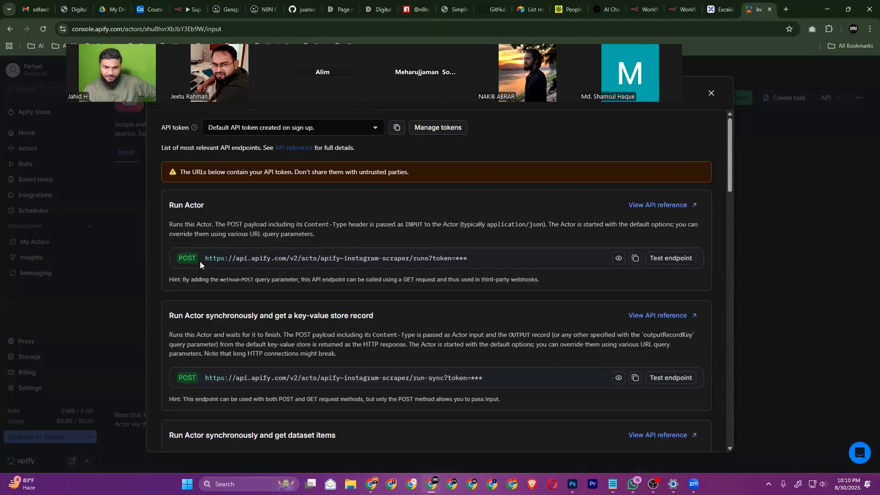
Select the run-sync-get-dataset-items endpoint URL without the token, then return to n8n
drag(206, 258, 429, 257)
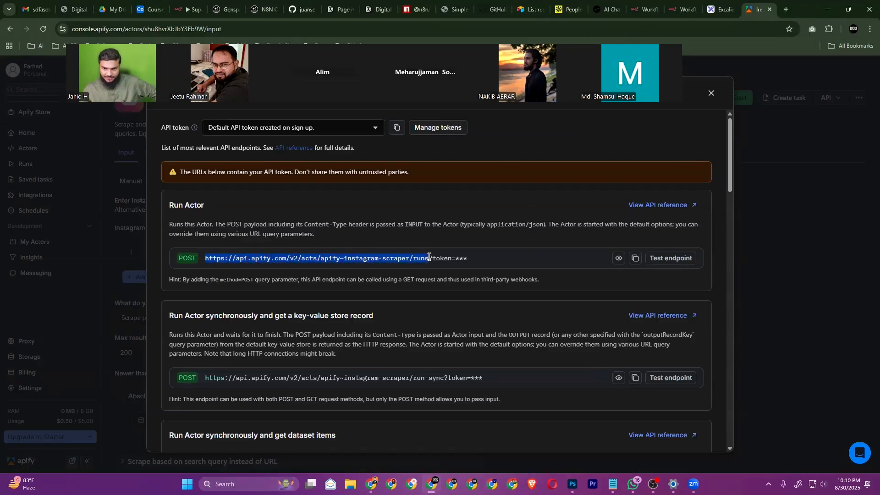
click(292, 258)
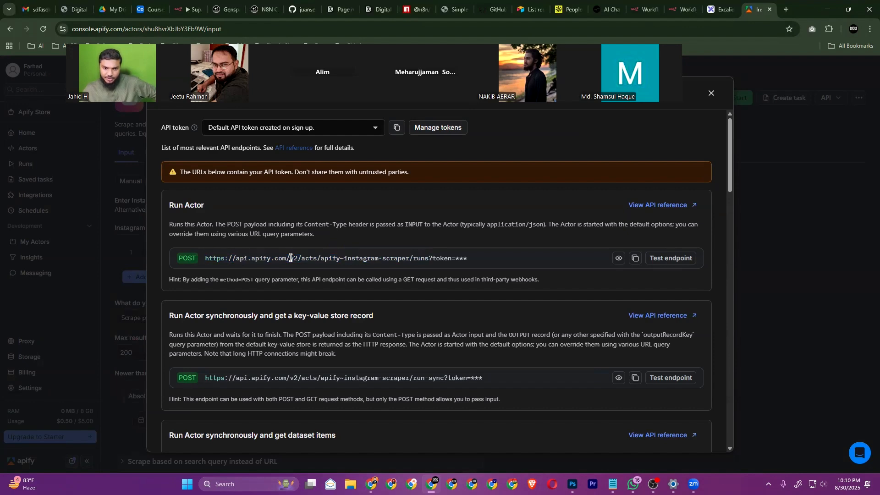
drag(240, 258, 359, 258)
click(347, 258)
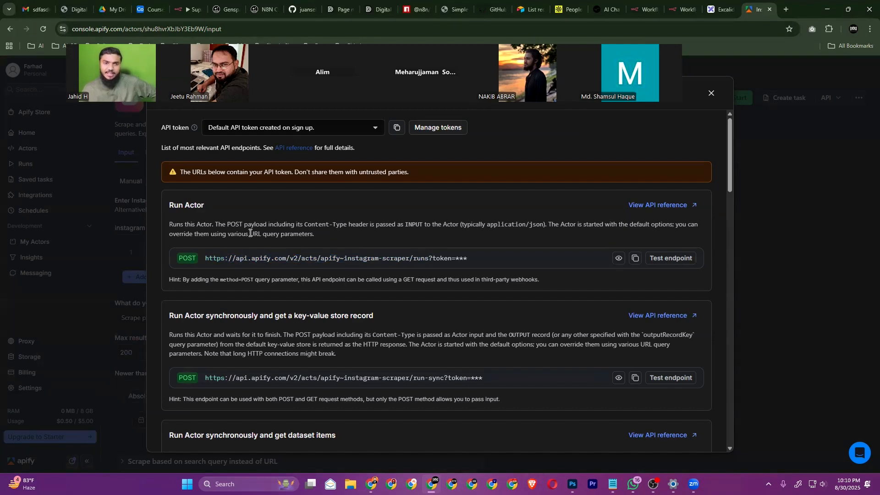
drag(172, 206, 209, 207)
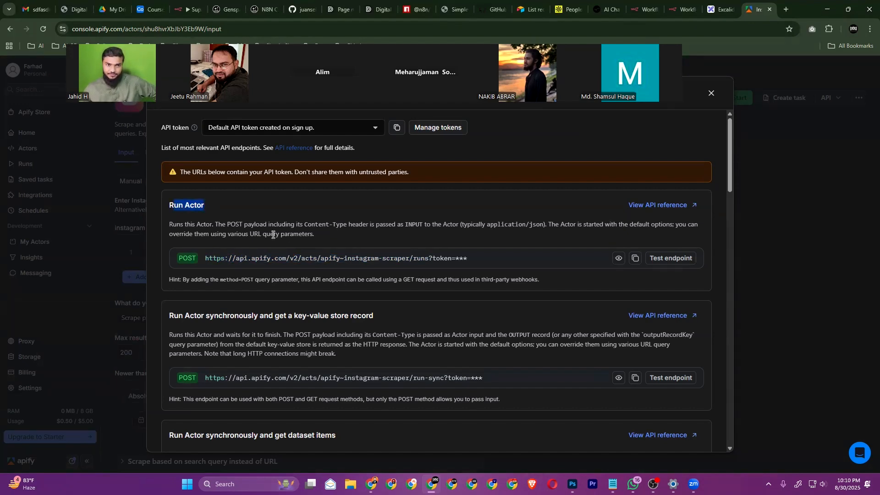
scroll(204, 260, down, 3)
drag(170, 178, 363, 175)
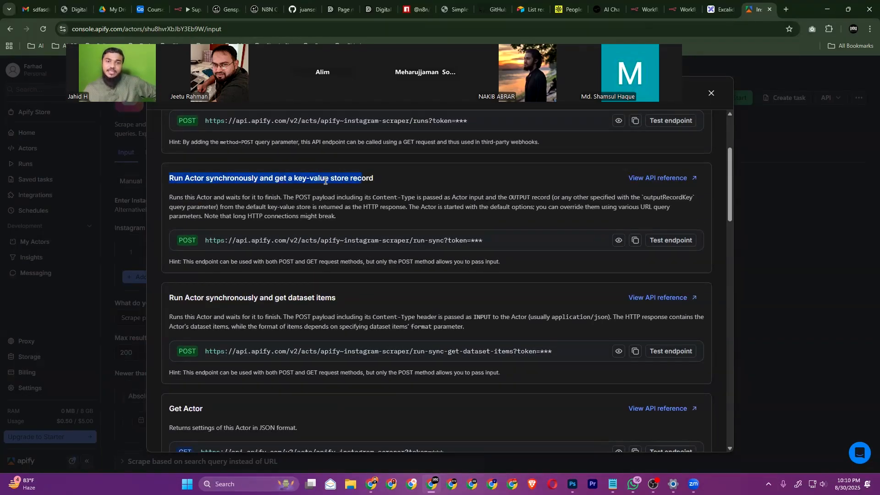
click(344, 201)
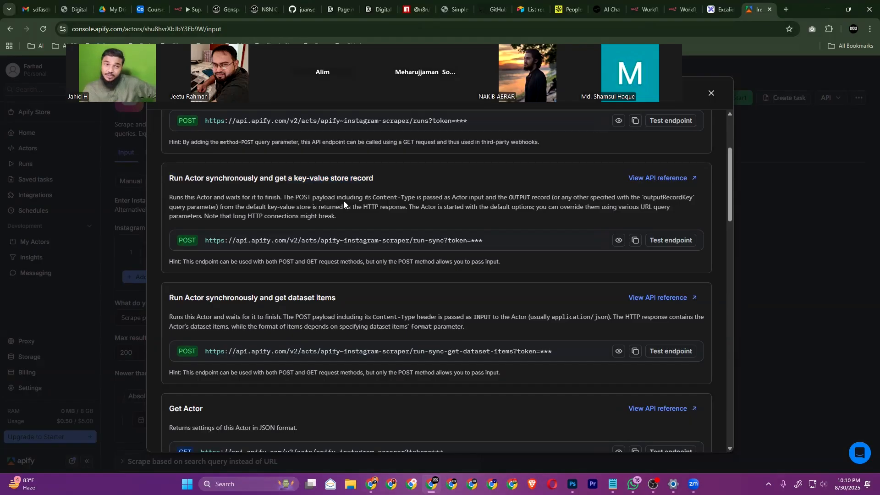
scroll(308, 230, down, 1)
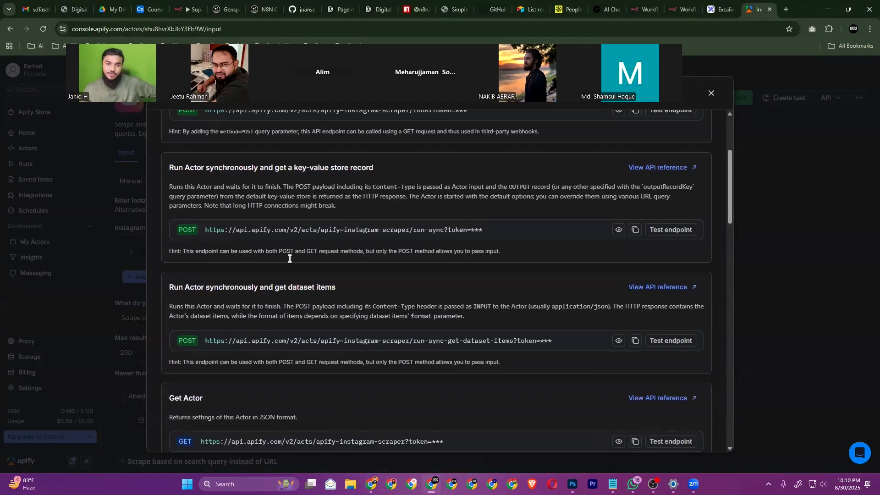
drag(169, 251, 342, 248)
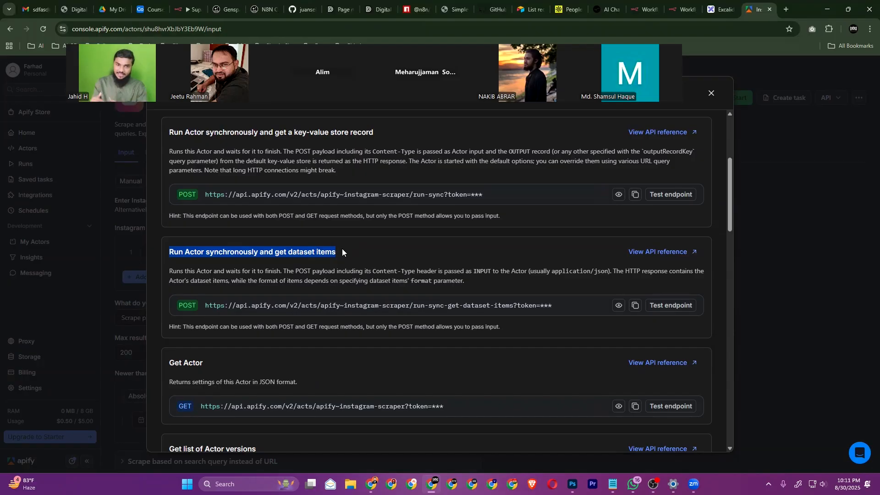
drag(207, 307, 513, 301)
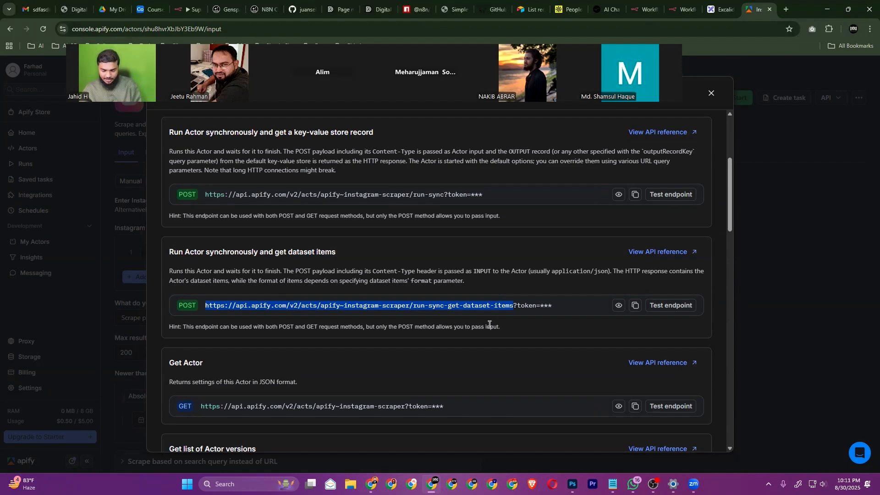
key(alt+Tab)
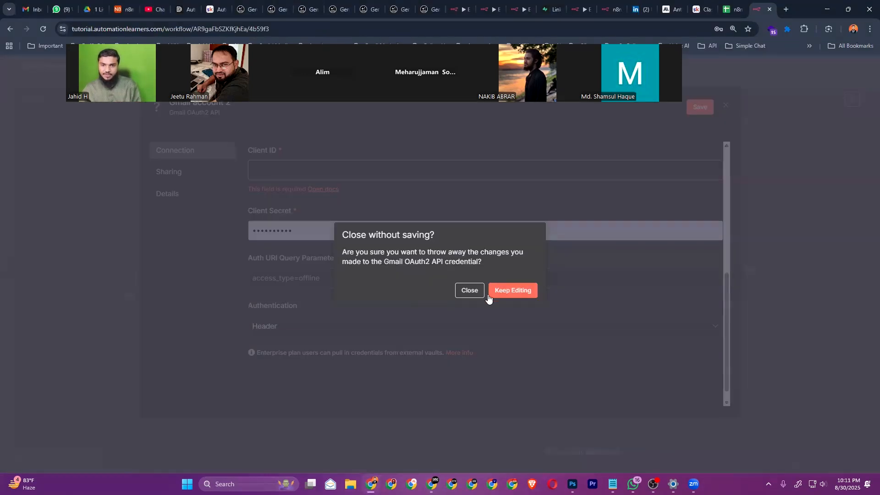
Discard the Gmail credential changes and delete the Gmail Send a message node
click(468, 290)
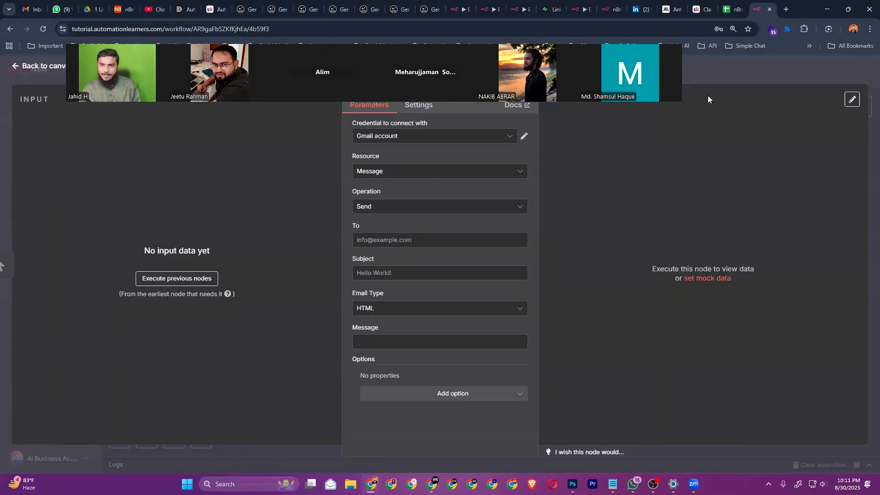
click(45, 73)
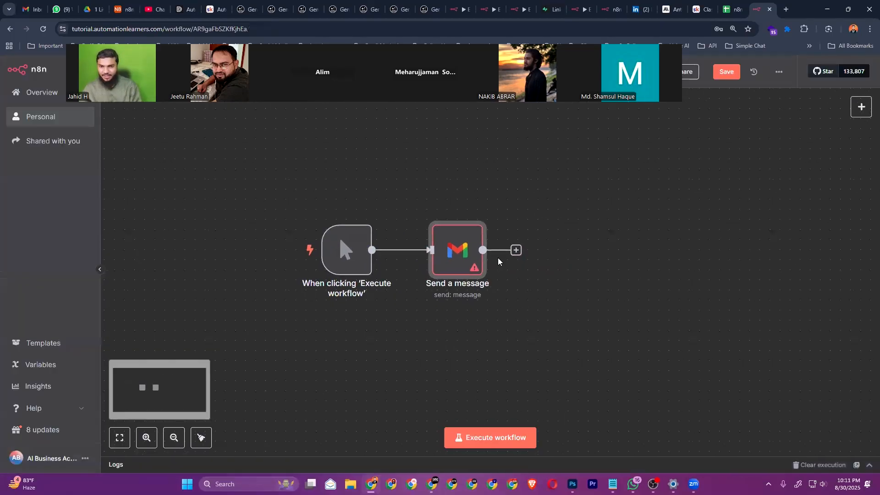
click(462, 212)
Search the node picker after the trigger for 'api' and preview the Apify node
click(405, 250)
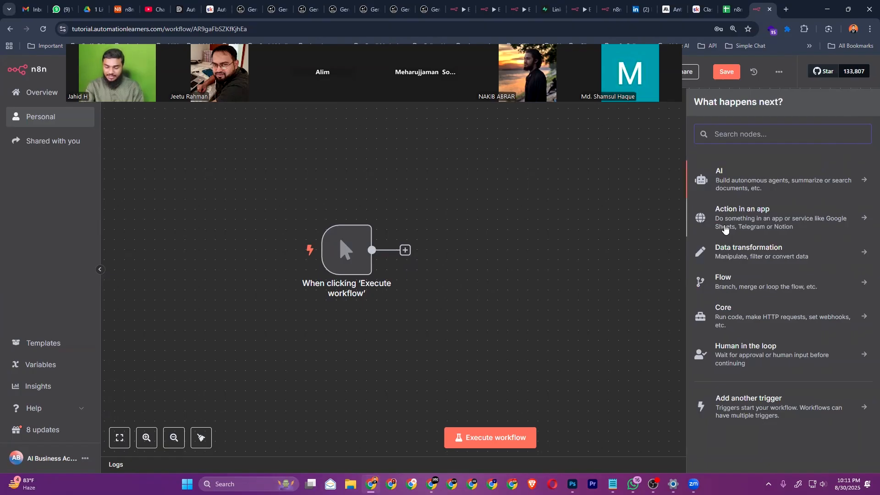
text(api)
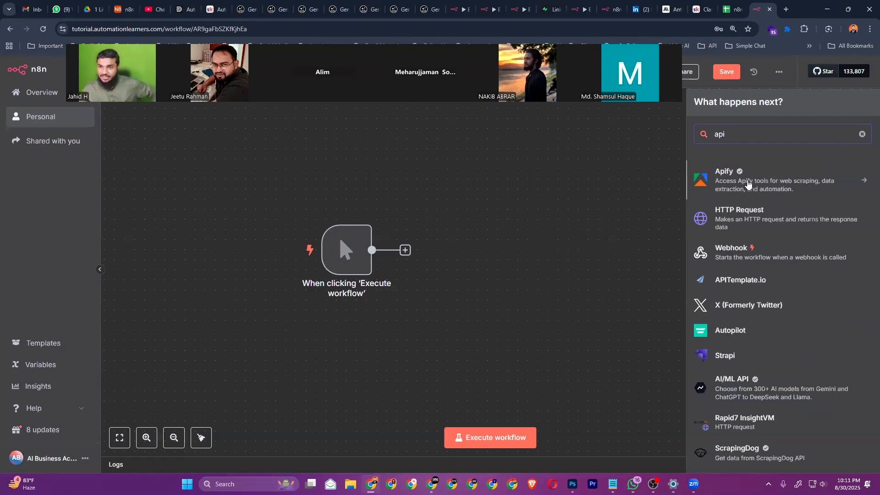
click(757, 176)
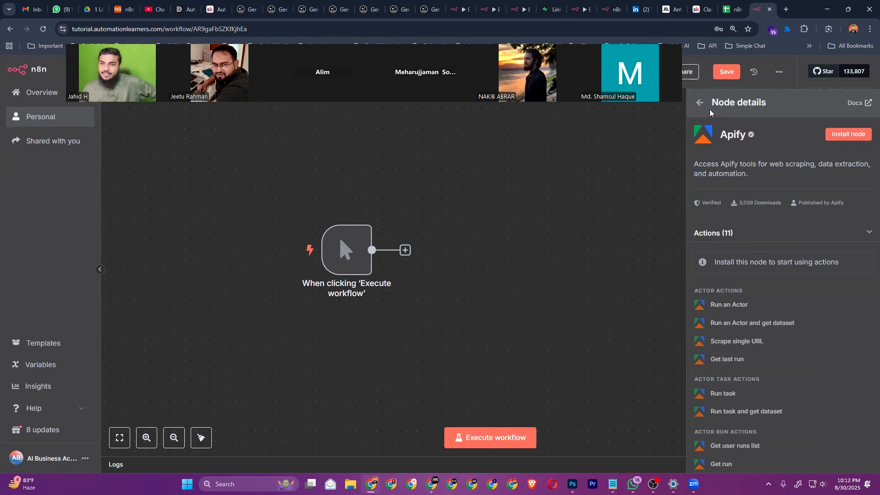
click(699, 102)
drag(745, 138, 708, 144)
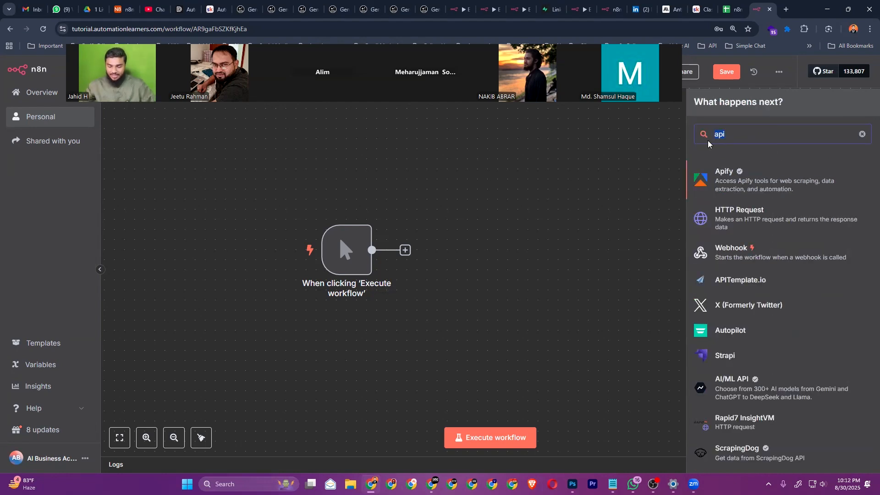
Add an HTTP Request node after the trigger and copy Apify's dataset-items endpoint URL
text(http)
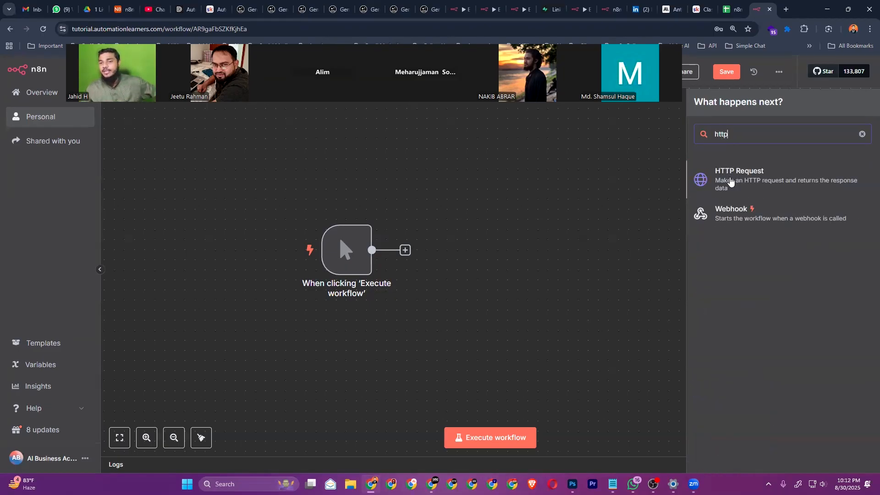
click(730, 182)
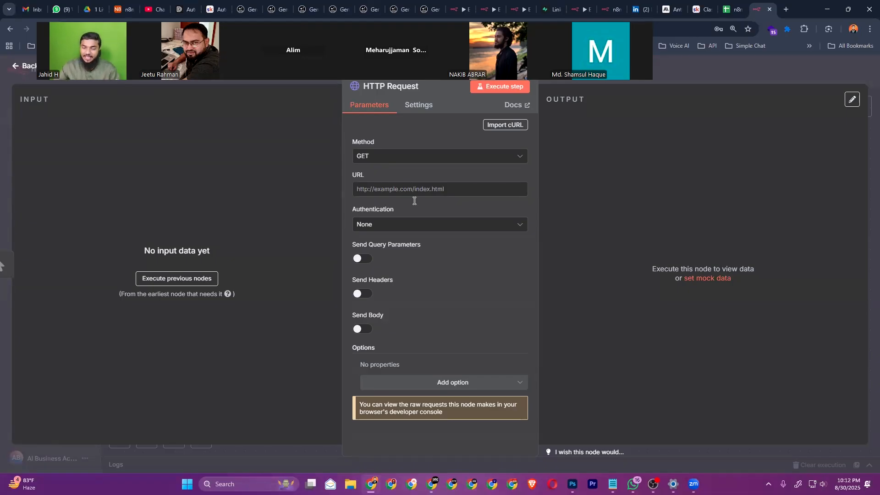
key(alt+Tab)
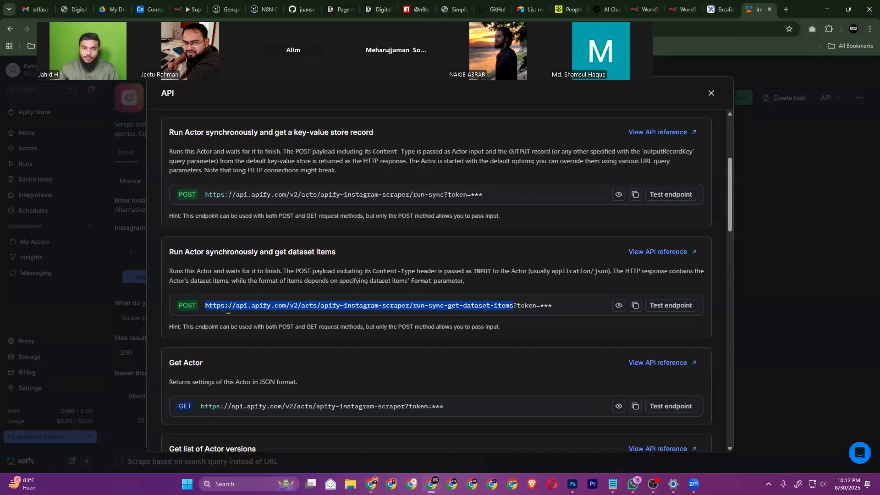
click(181, 306)
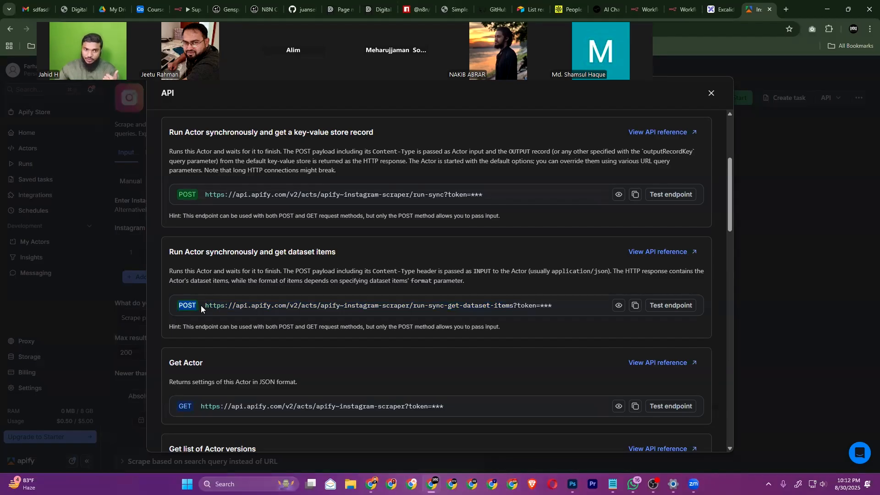
drag(204, 306, 494, 306)
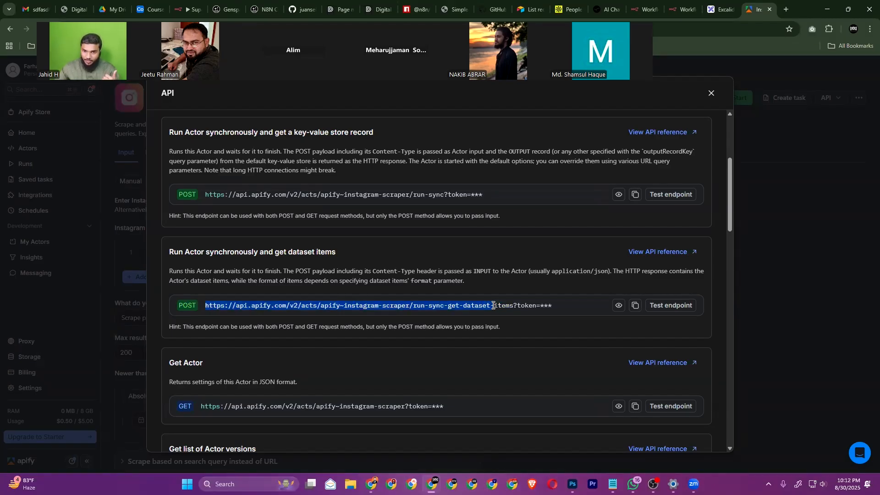
click(533, 308)
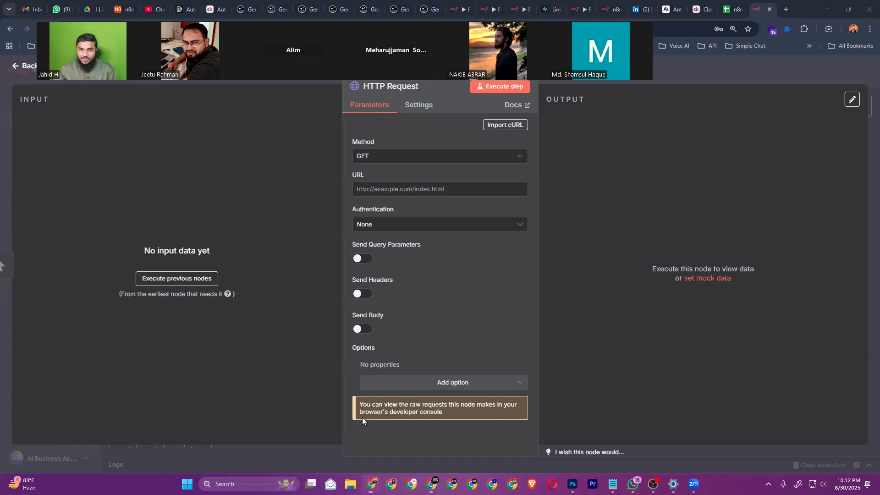
click(371, 484)
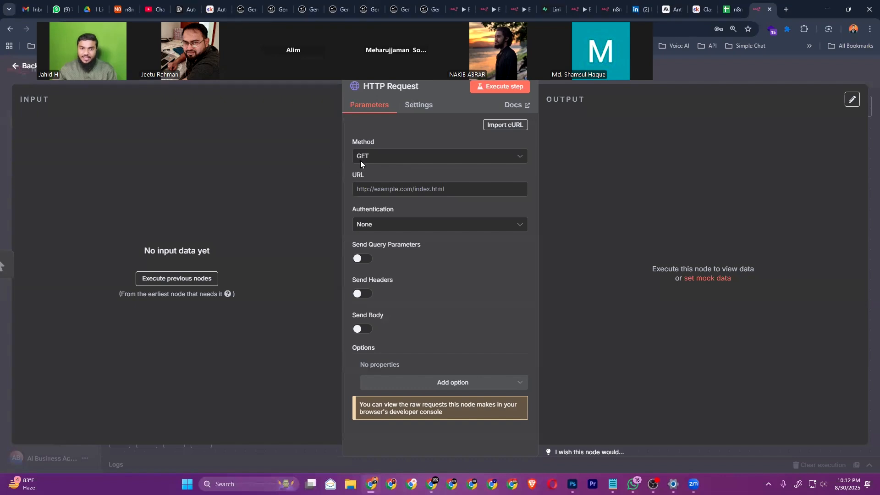
Set the request to POST to the pasted Apify URL and turn on Send Headers
click(393, 164)
click(380, 157)
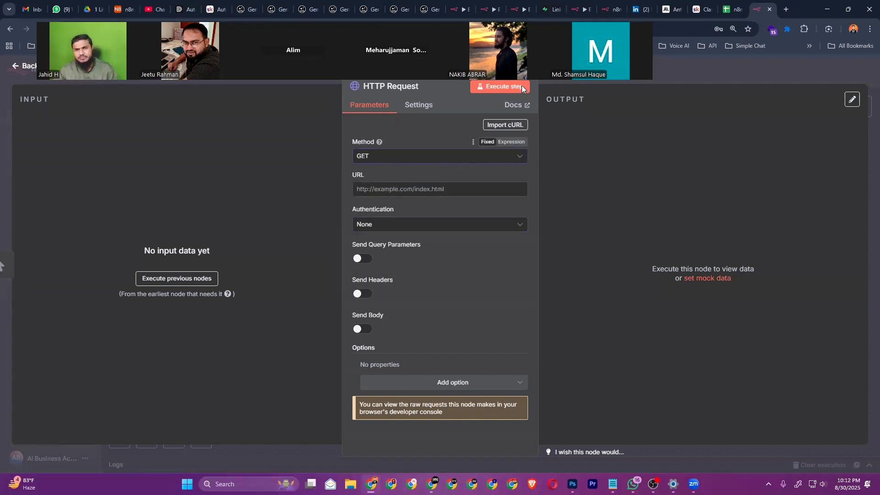
click(404, 156)
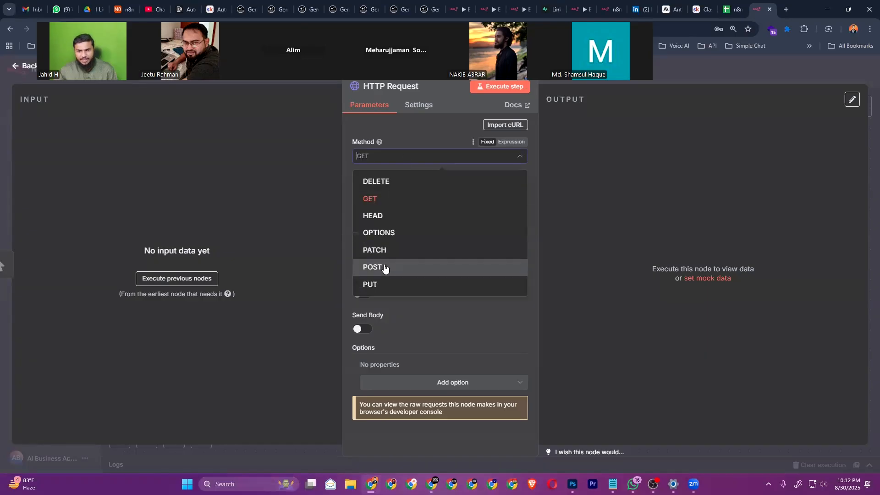
click(372, 267)
click(393, 190)
key(ctrl+v)
click(390, 183)
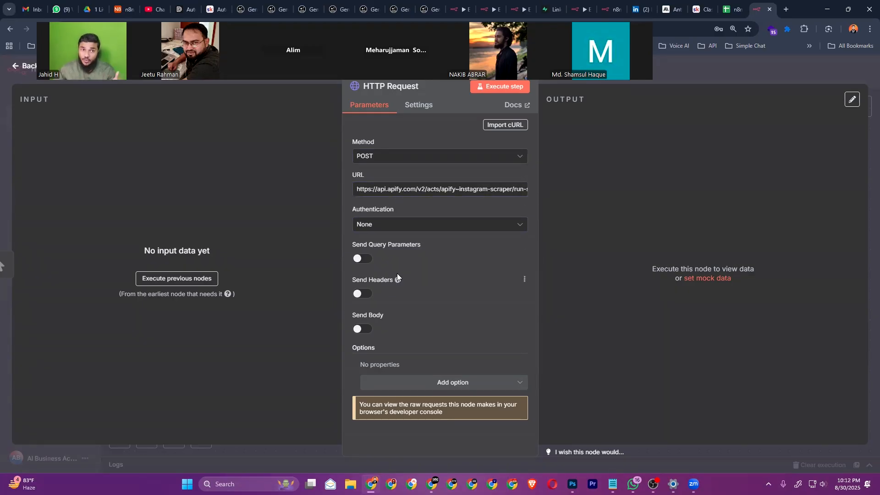
click(364, 295)
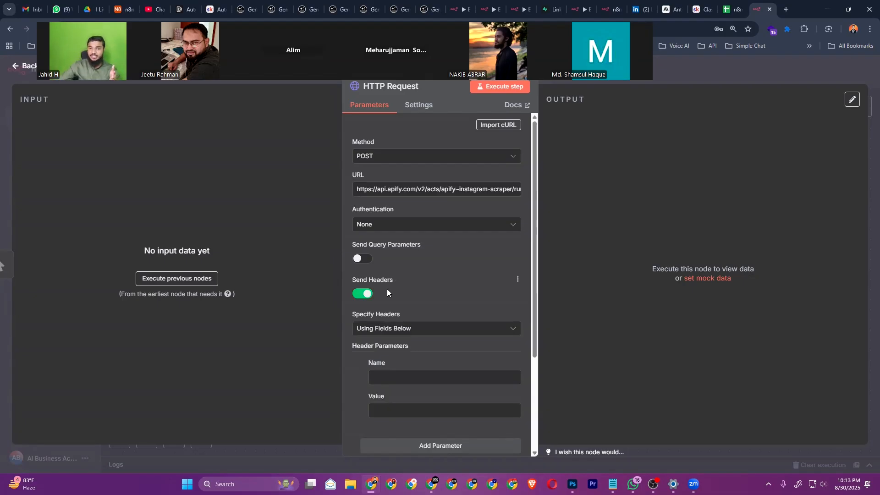
Add a header named 'Authorization' whose value starts with 'Bearer'
scroll(386, 289, down, 3)
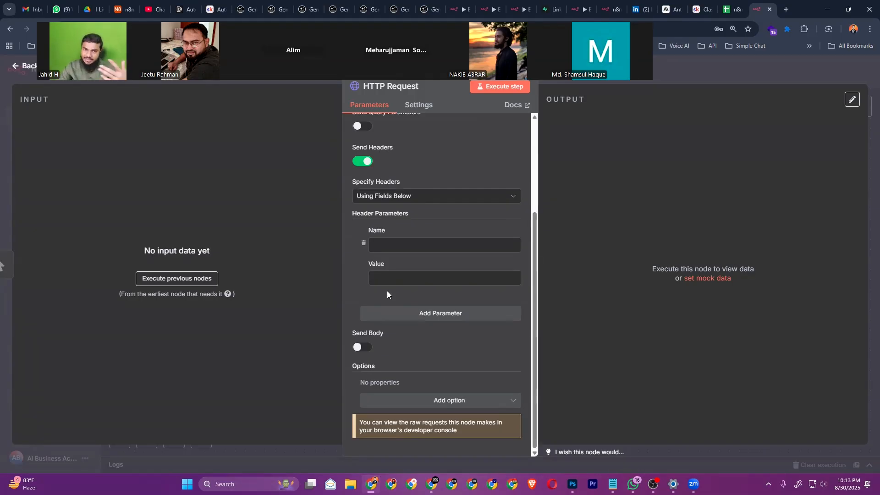
click(407, 245)
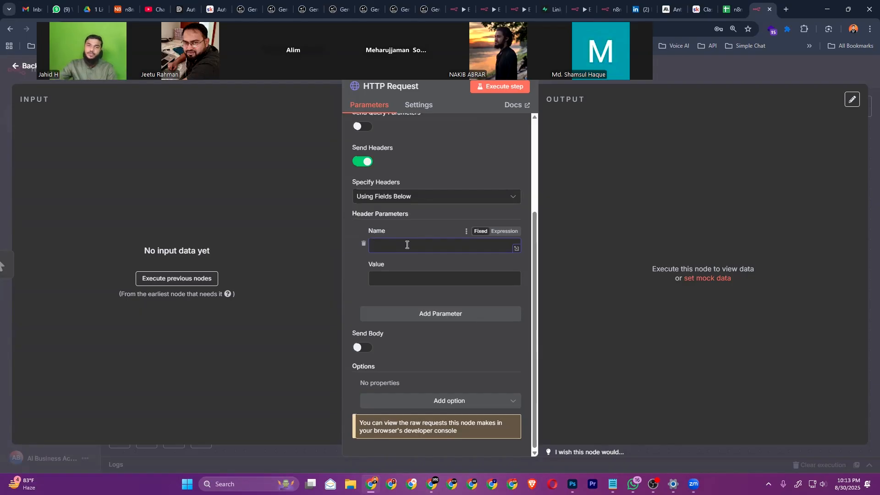
scroll(409, 249, up, 3)
scroll(410, 264, down, 1)
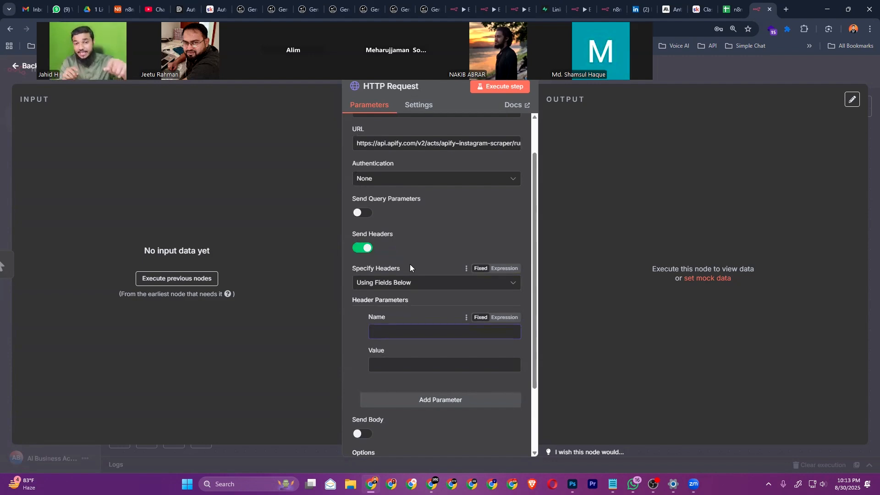
text(Authorization)
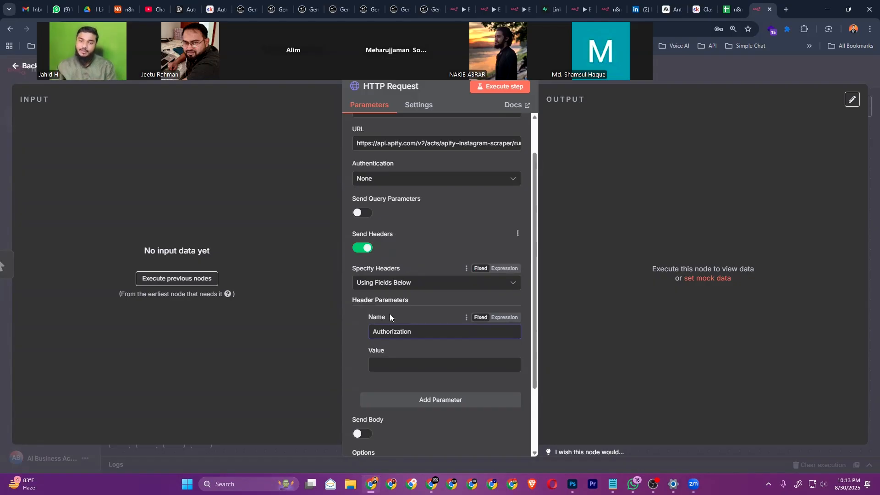
scroll(411, 294, down, 2)
click(414, 278)
text(Bearer)
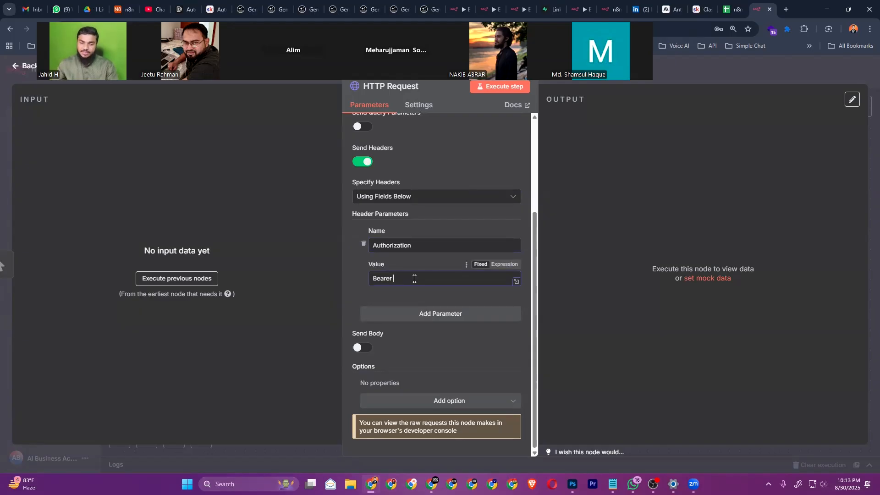
key(alt+Tab)
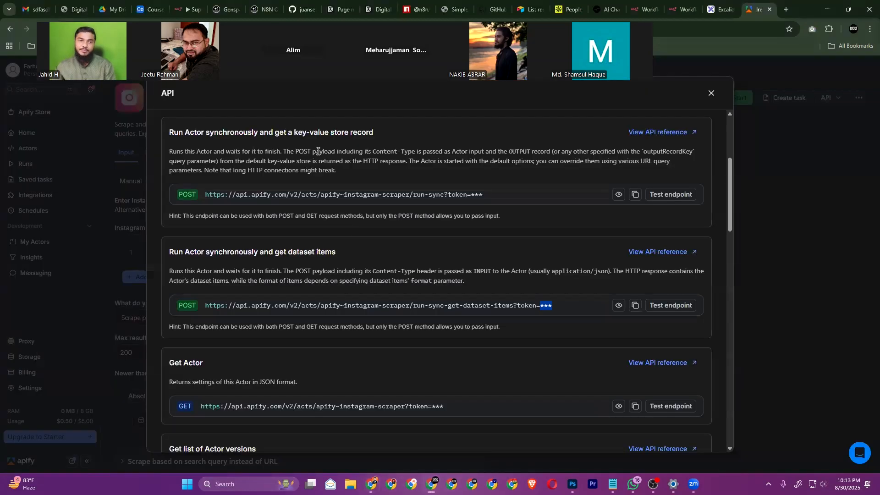
Paste the Apify personal API token after Bearer in the Authorization header value
click(710, 95)
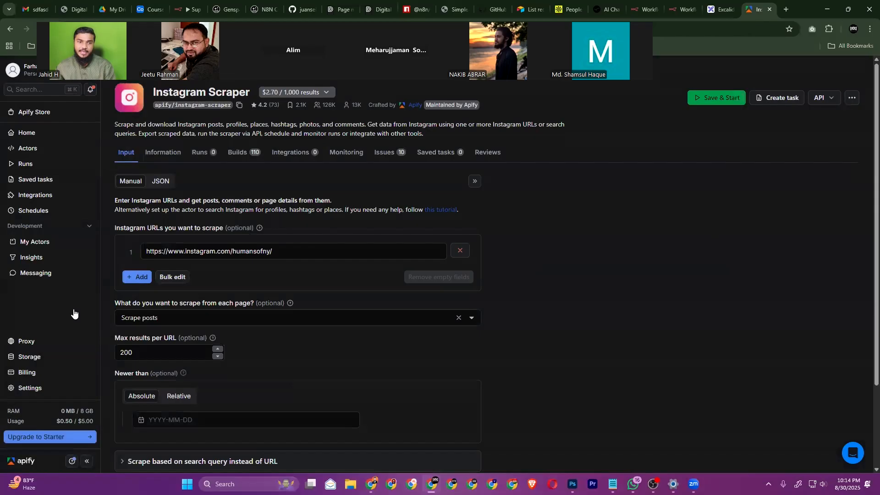
click(46, 388)
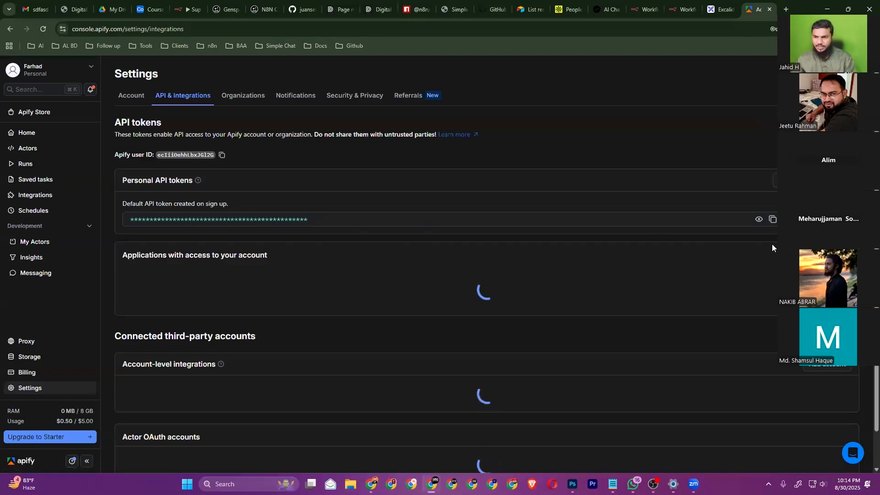
key(alt+Tab)
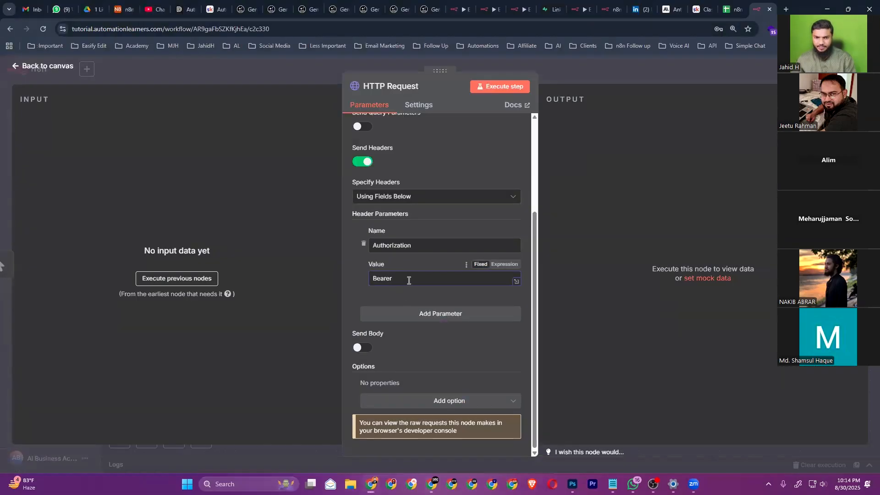
key(ctrl+v)
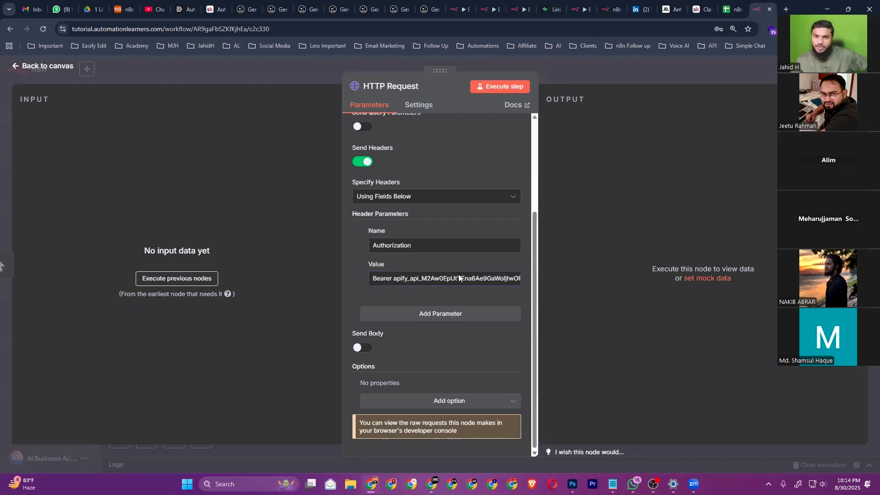
scroll(457, 283, up, 3)
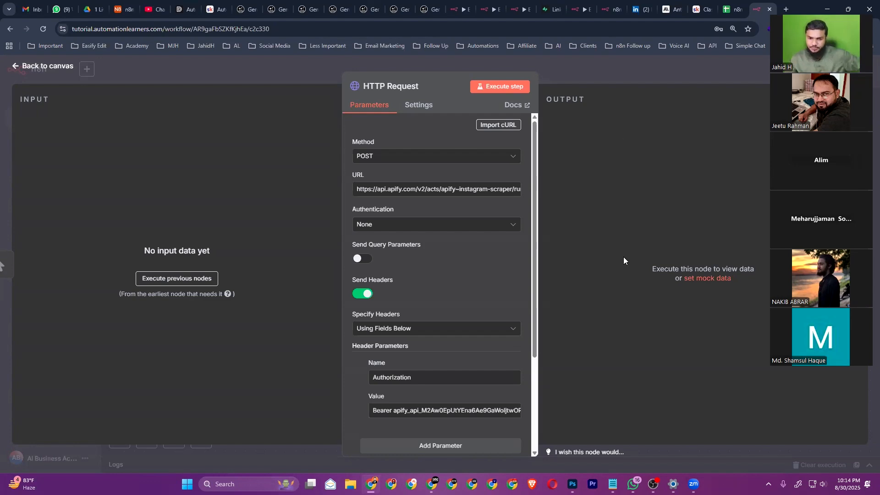
Copy the Instagram Scraper's full JSON input from the actor's input page in Apify
key(alt+Tab)
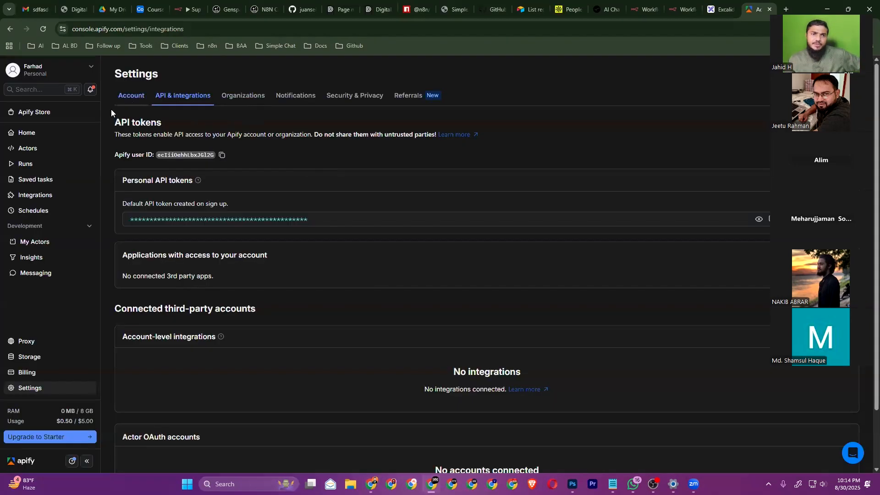
click(10, 30)
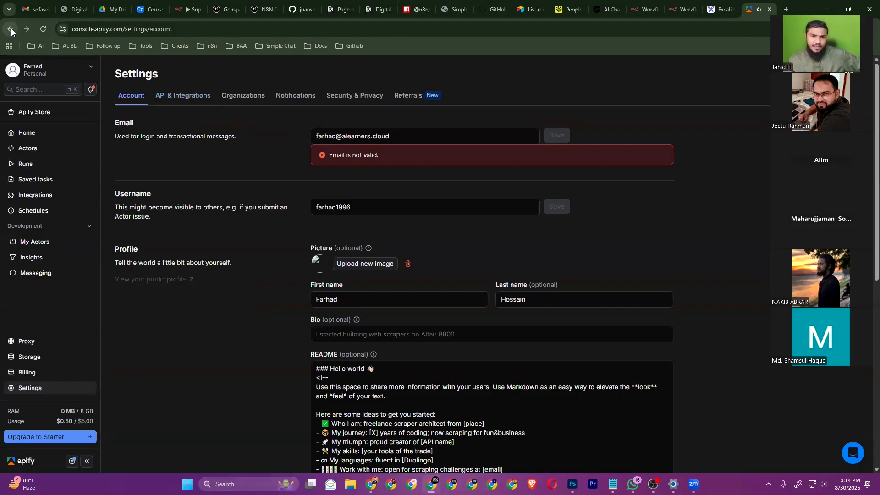
click(10, 29)
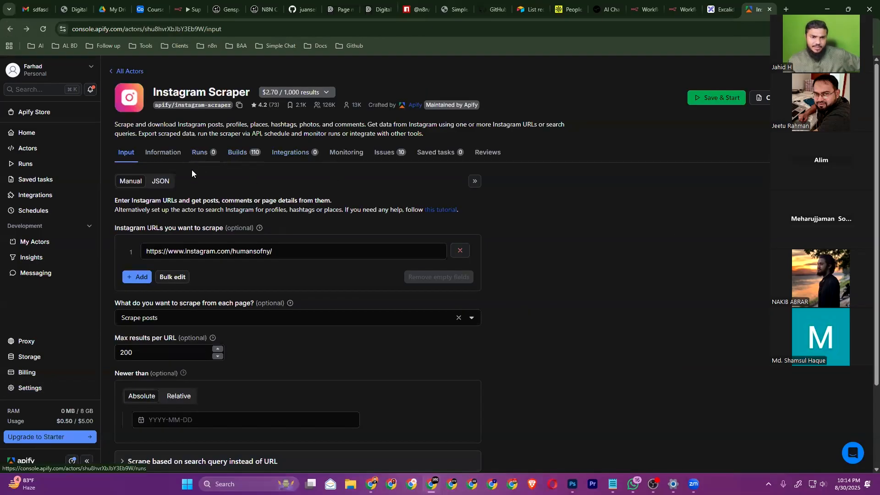
click(162, 183)
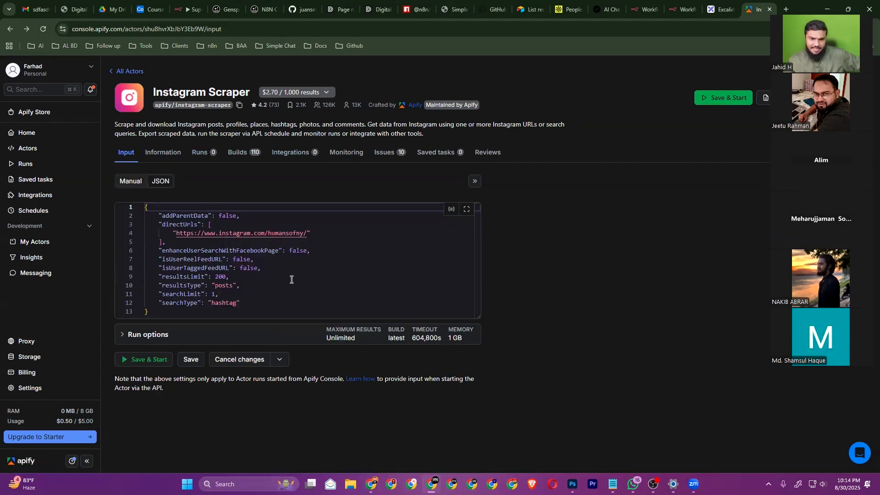
click(252, 275)
key(ctrl+a)
key(ctrl+c)
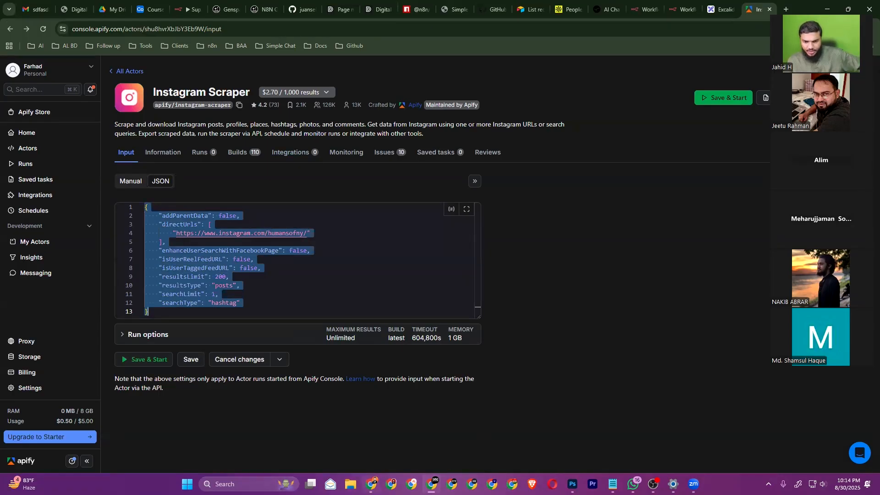
Enable Send Body using JSON and paste the scraper input as the request body
click(370, 482)
scroll(418, 372, down, 3)
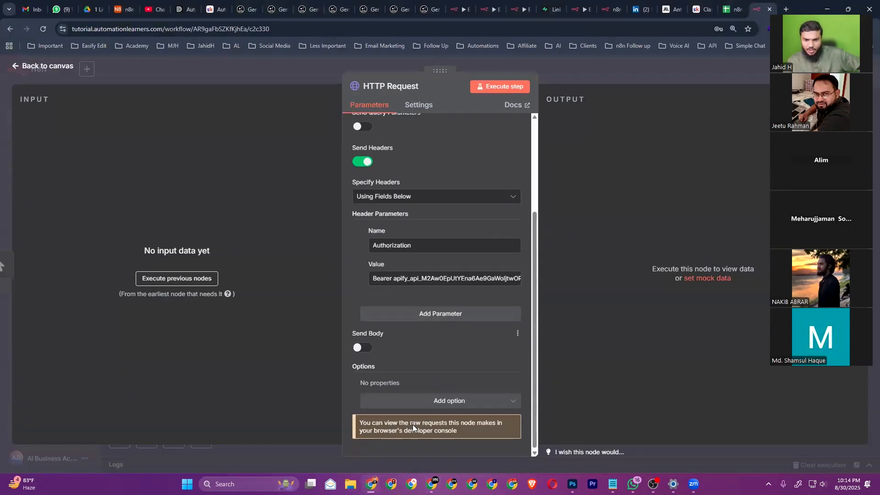
click(364, 347)
scroll(393, 345, down, 3)
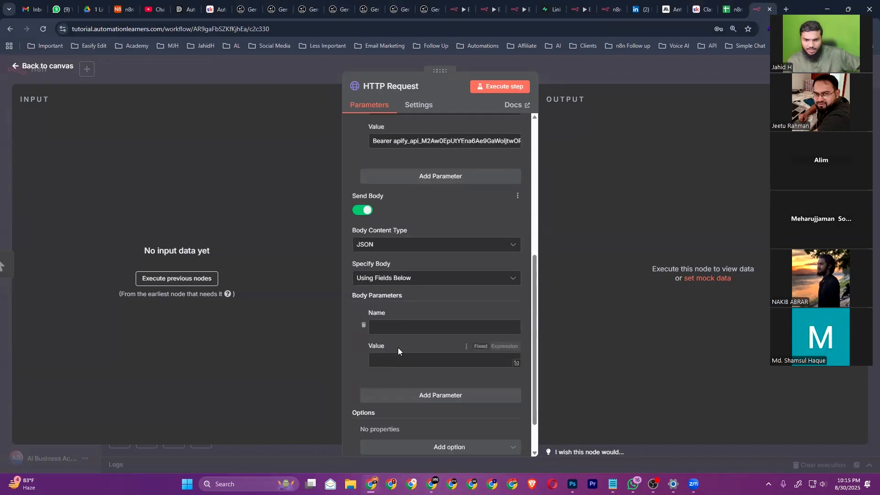
click(396, 274)
click(393, 320)
click(405, 325)
key(ctrl+v)
scroll(522, 366, down, 3)
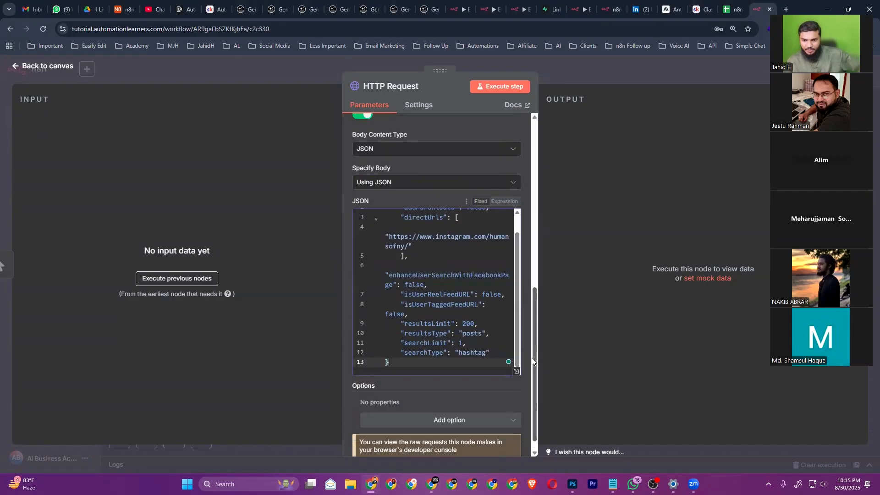
Review the profile URL and 200 results limit in the JSON body, then execute the step
click(517, 351)
click(505, 334)
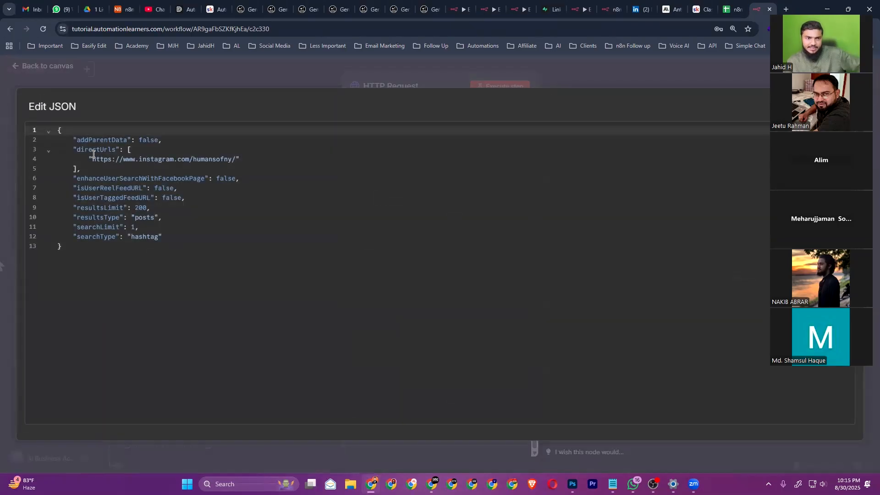
drag(92, 159, 236, 159)
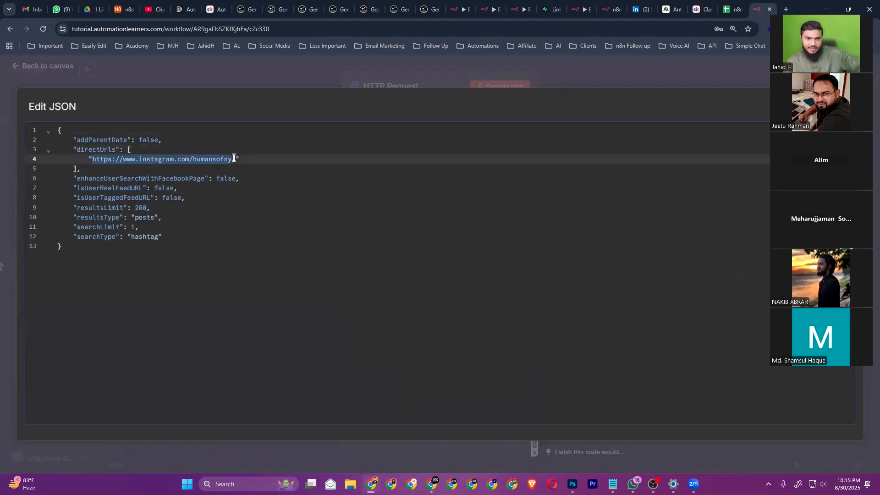
click(257, 158)
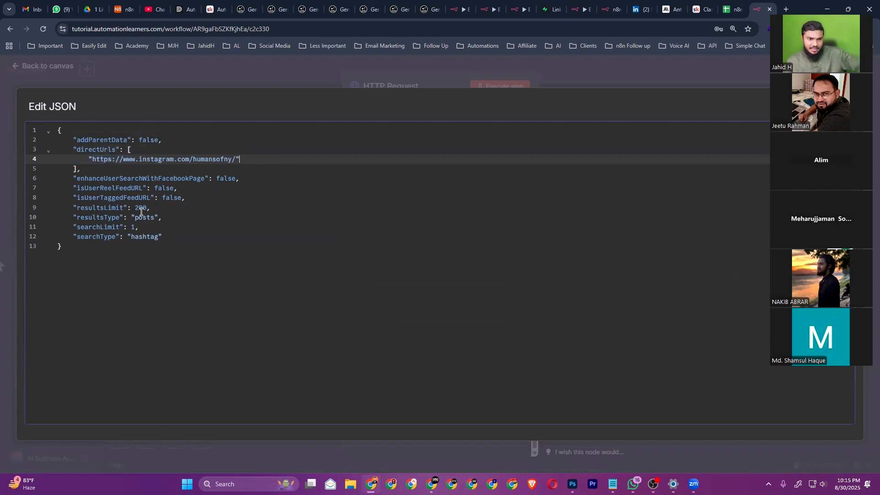
click(143, 208)
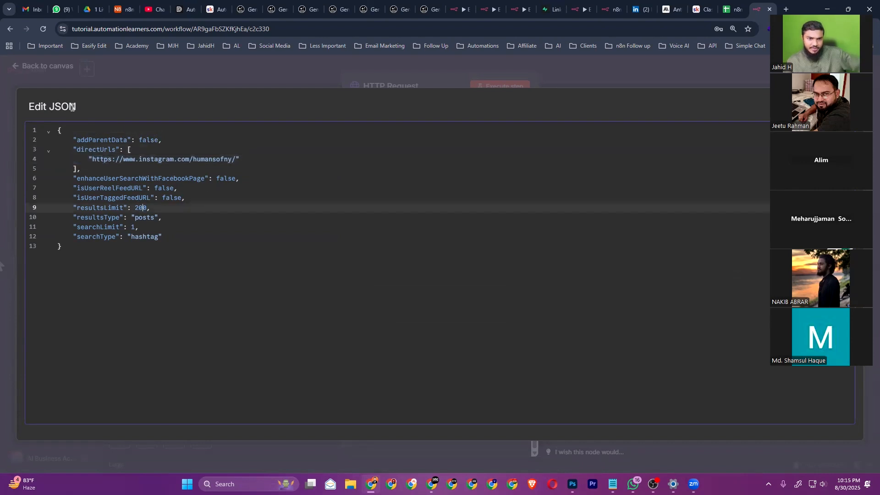
click(44, 81)
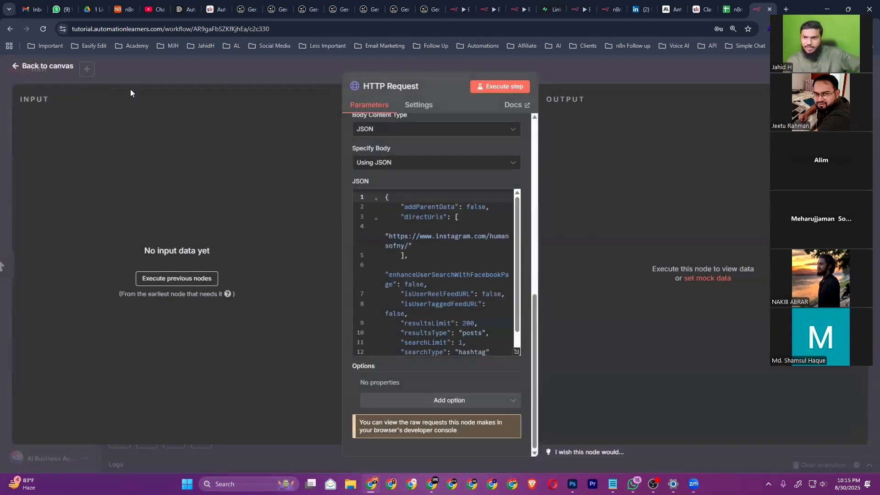
scroll(413, 236, up, 1)
scroll(413, 237, up, 10)
click(499, 87)
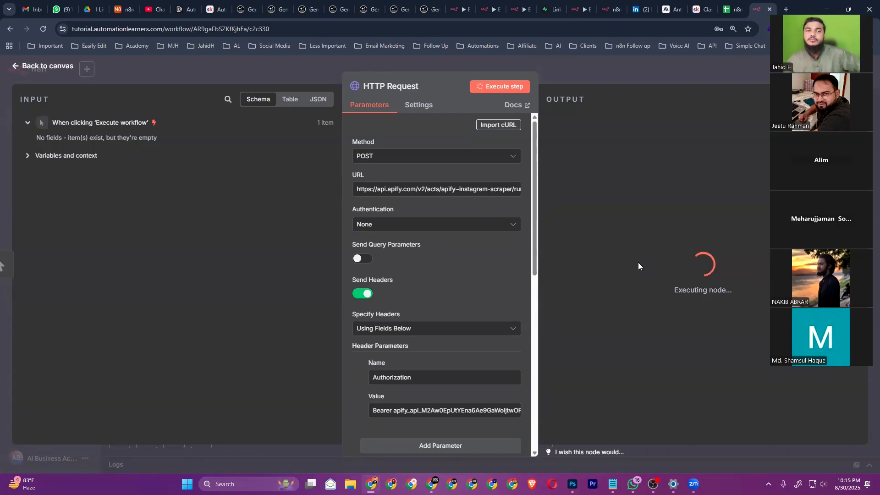
Back on the canvas, stop the still-running HTTP Request workflow execution
click(39, 66)
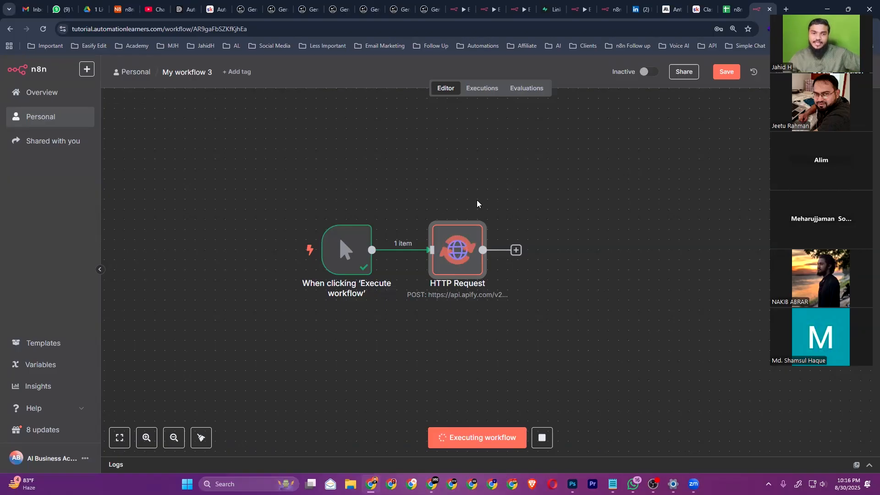
double_click(466, 256)
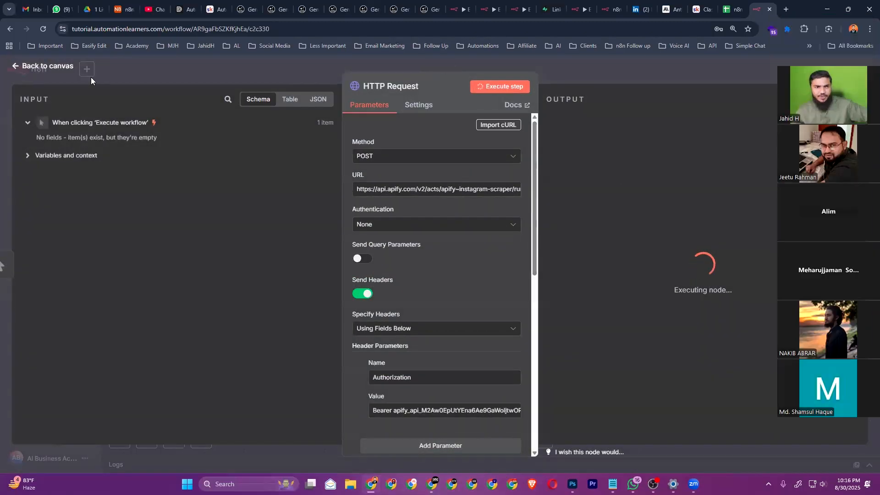
click(47, 66)
mouse_move(459, 239)
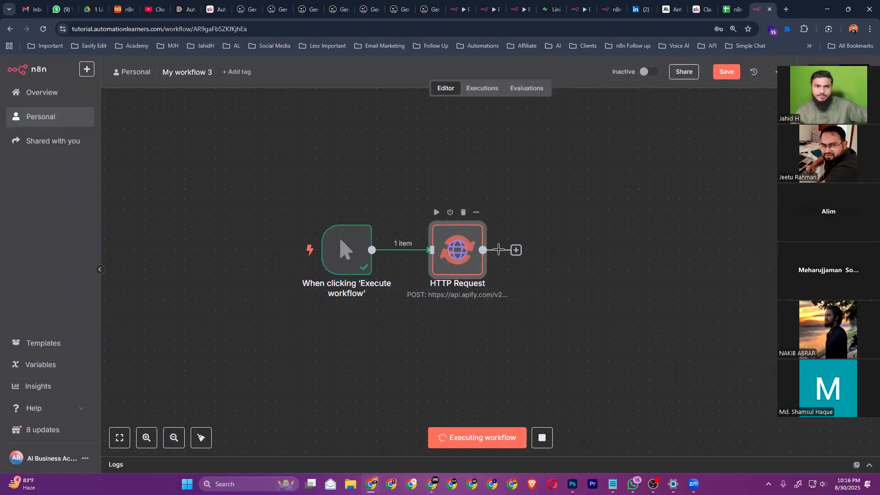
click(541, 438)
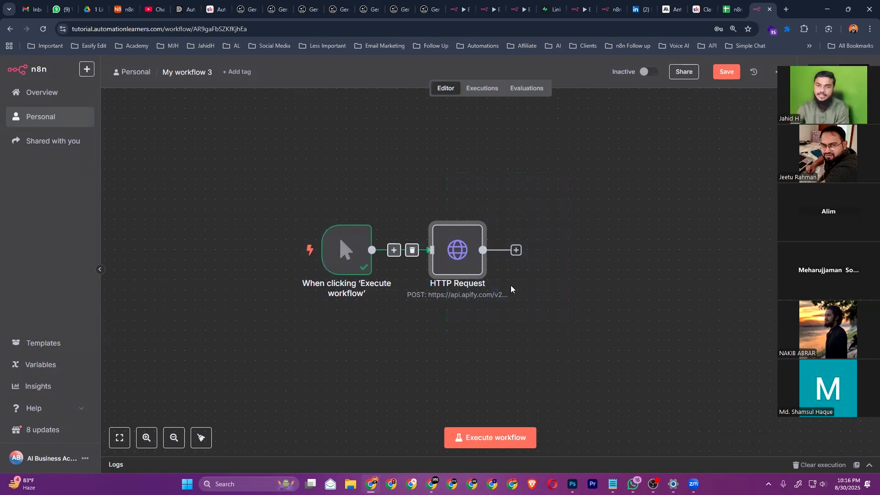
Replace the HTTP Request node with a Gmail Send a message node set to Send
key(Delete)
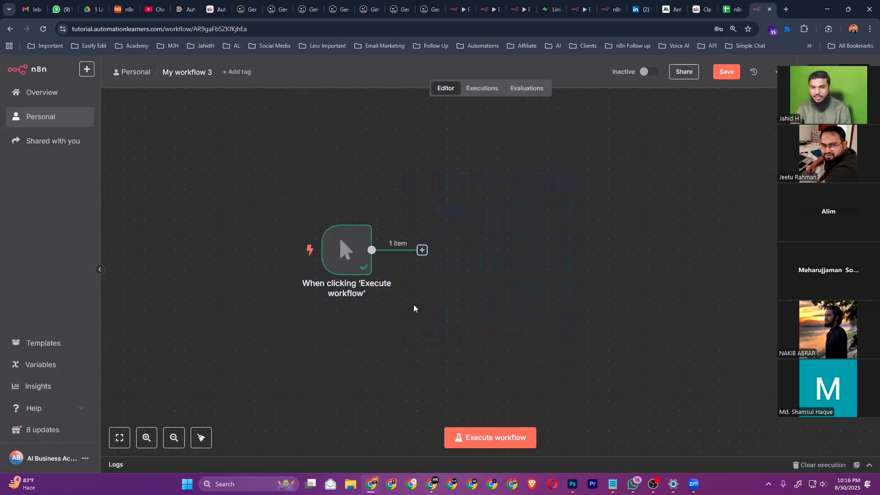
click(422, 250)
text(gmai)
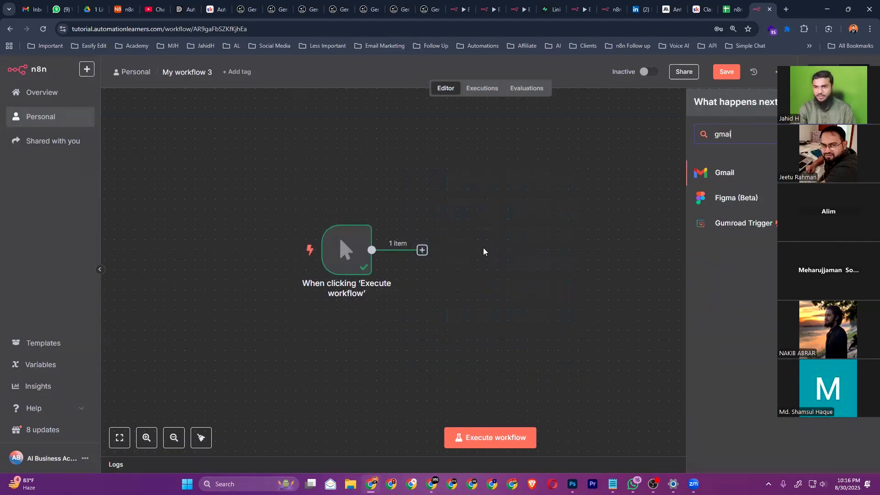
click(764, 172)
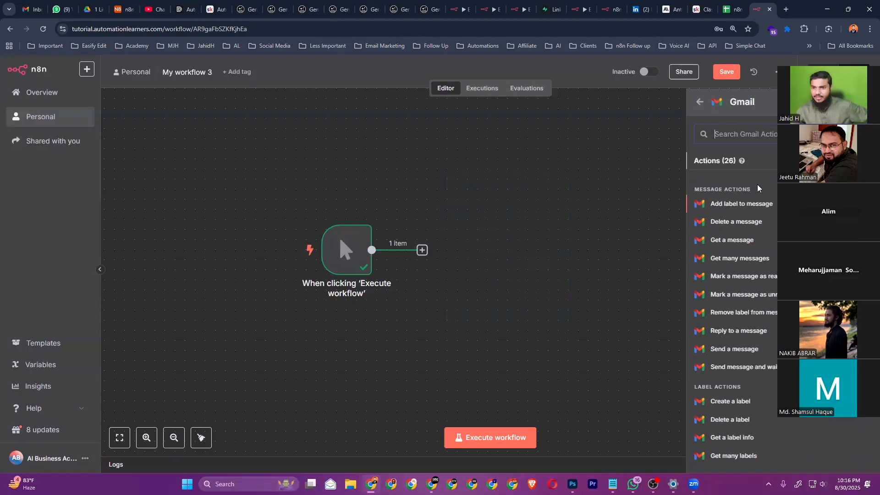
click(735, 350)
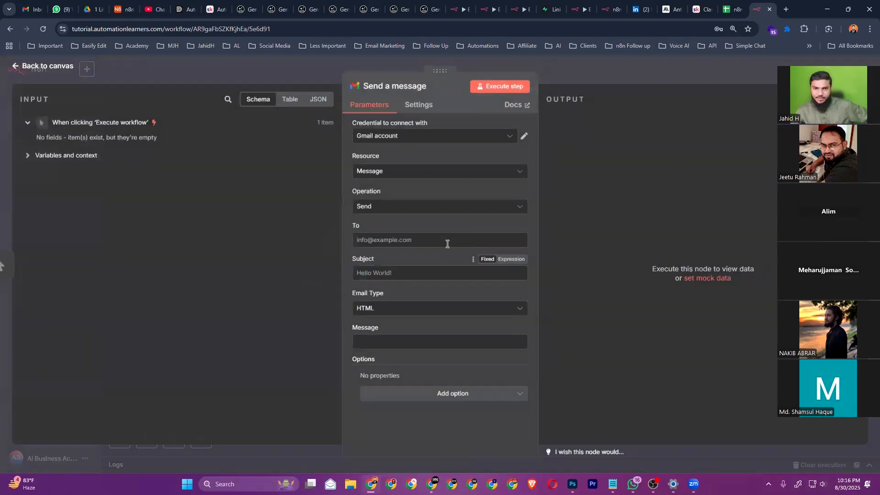
click(381, 210)
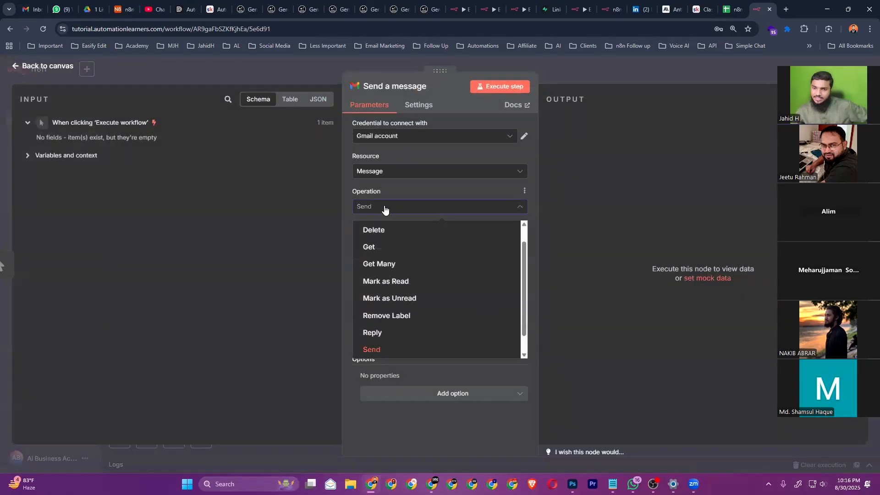
click(297, 171)
click(48, 67)
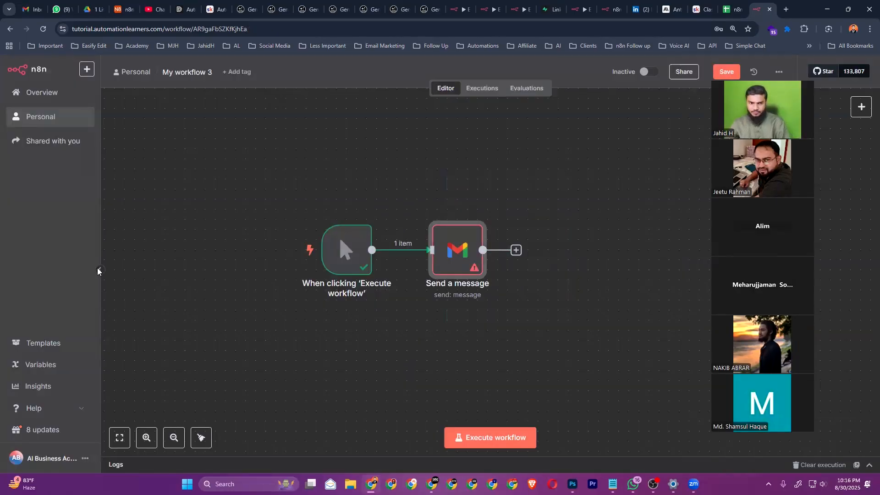
Search 'gmail' in the node picker and open the Send a message node's settings
key(Tab)
text(gmai)
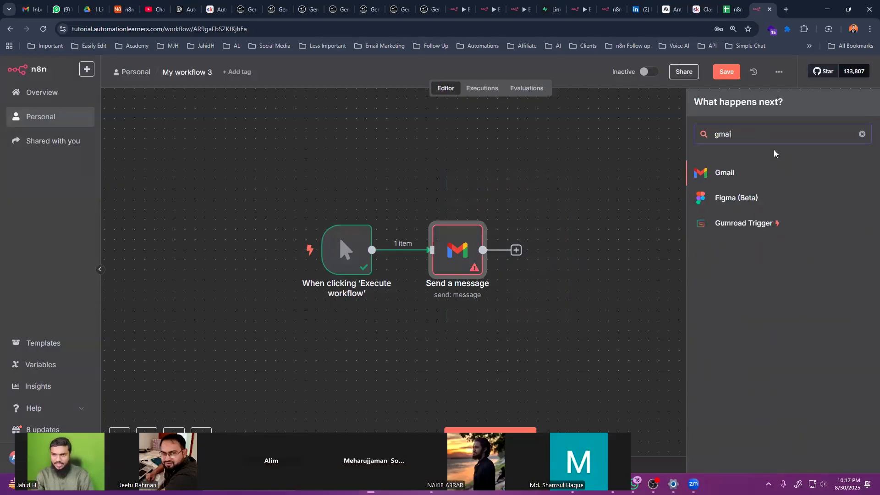
text(l)
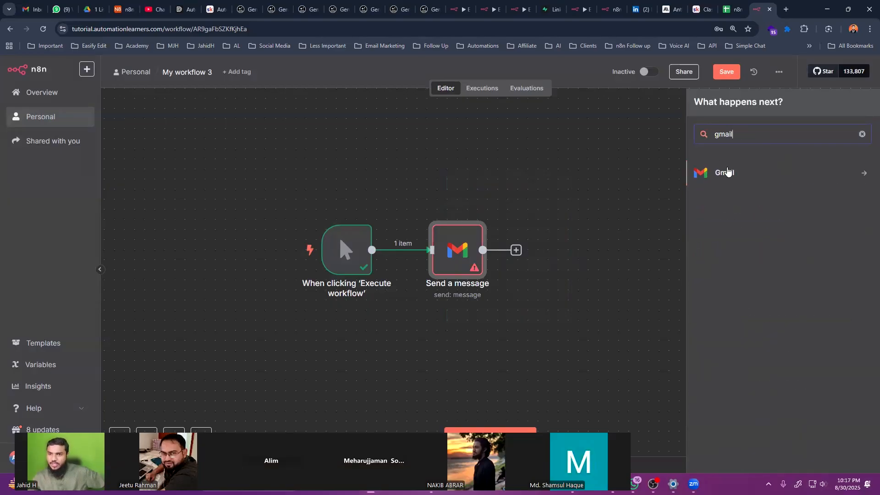
click(726, 173)
scroll(745, 256, down, 5)
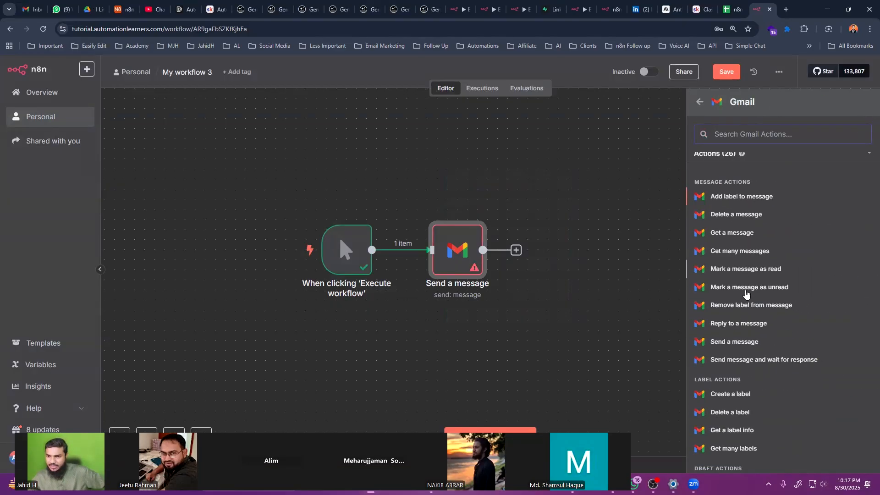
double_click(455, 254)
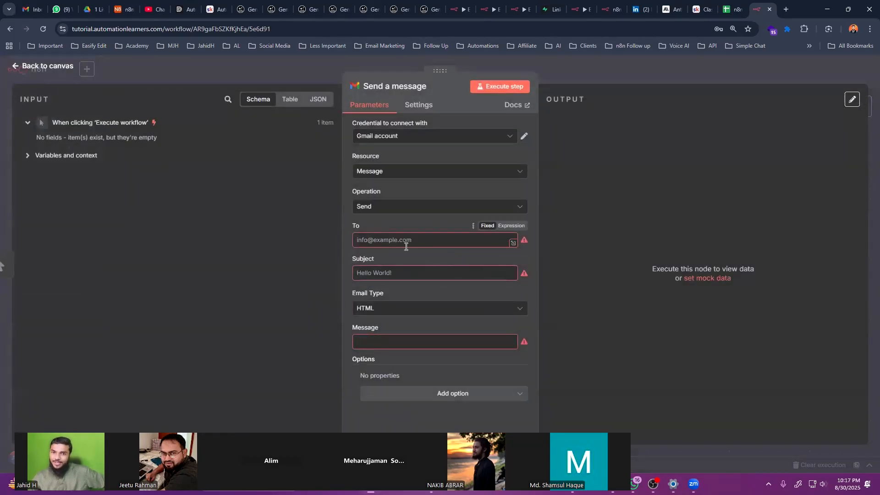
click(397, 175)
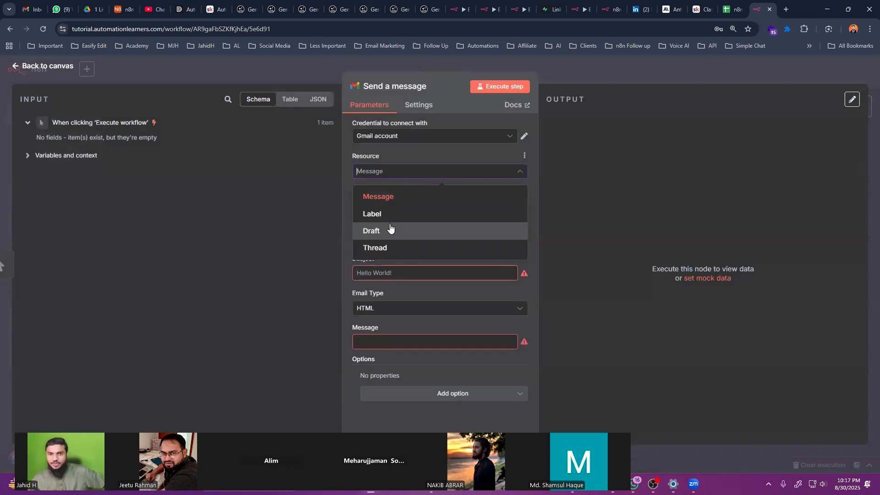
click(415, 196)
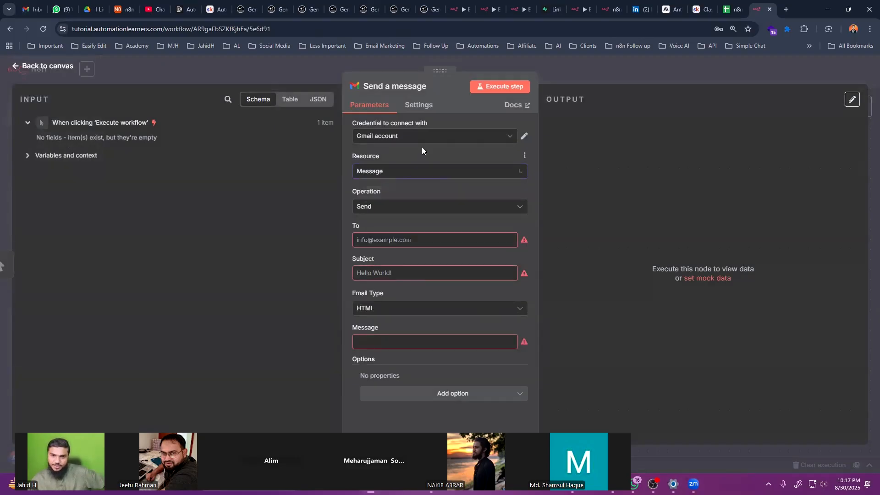
click(393, 238)
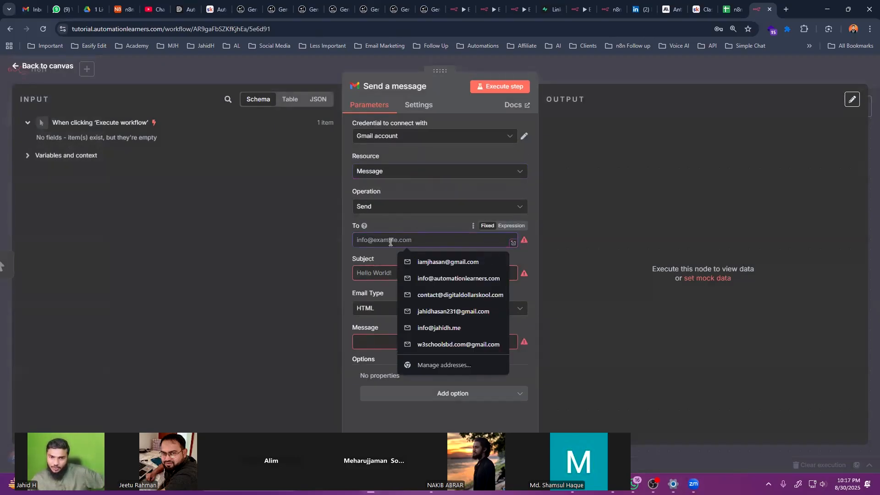
click(402, 207)
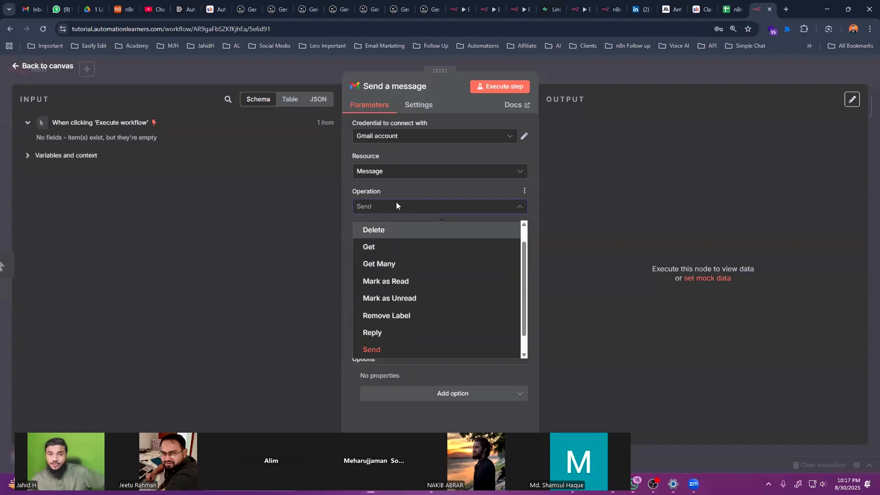
scroll(392, 233, up, 1)
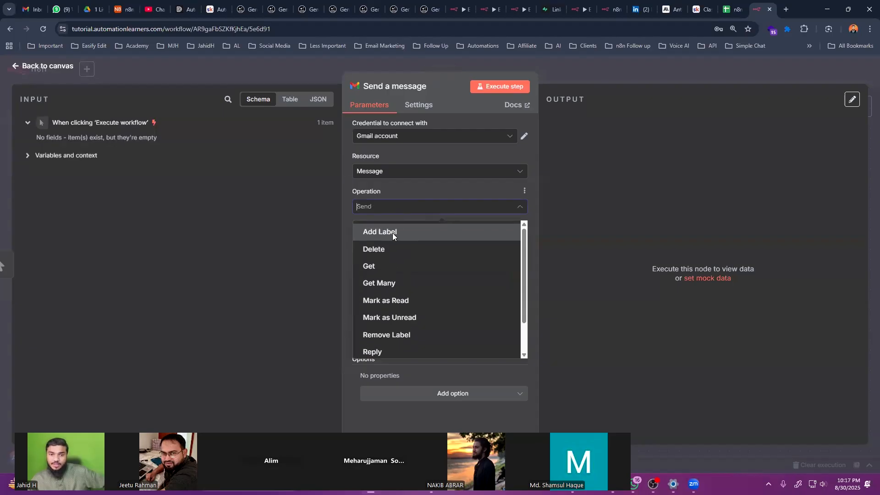
click(397, 282)
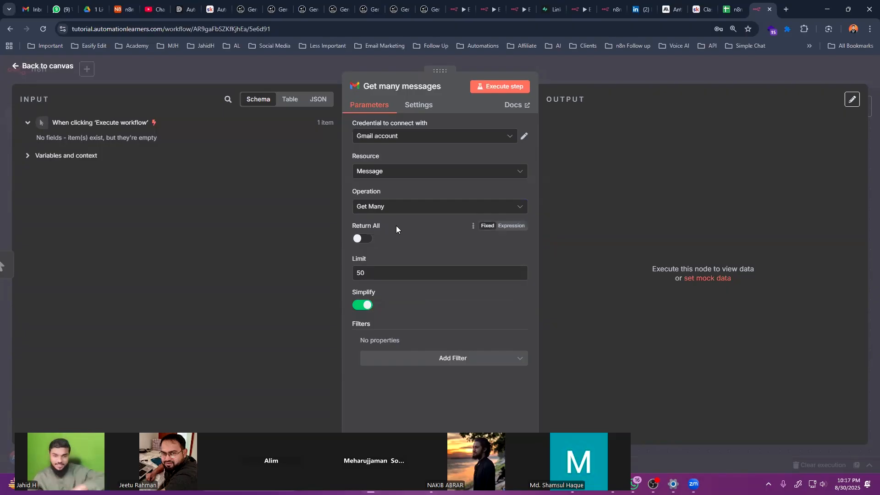
click(362, 239)
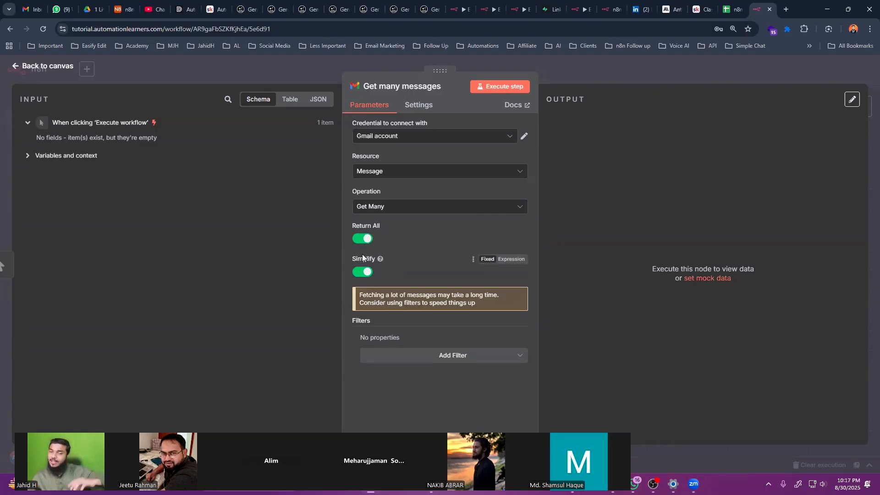
click(362, 239)
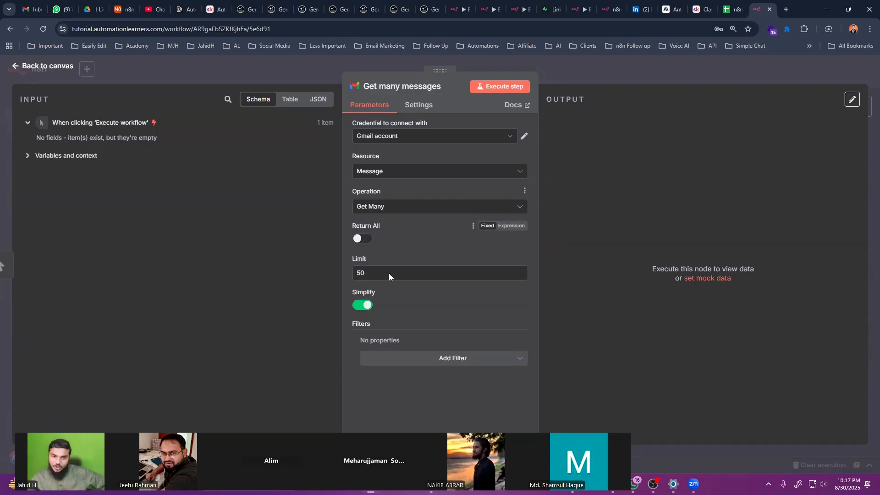
click(398, 210)
scroll(395, 265, down, 1)
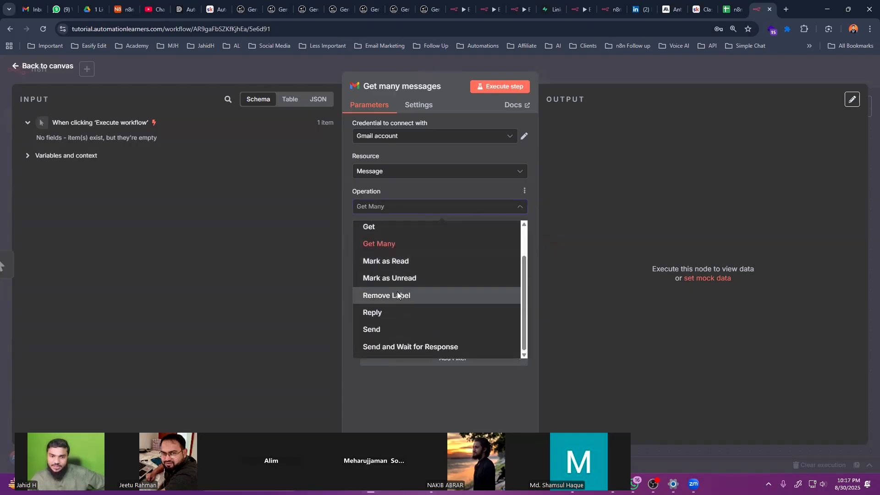
click(390, 329)
Address the email to the recipient's address with subject 'Hello' and message 'How are you?', then execute it
click(398, 243)
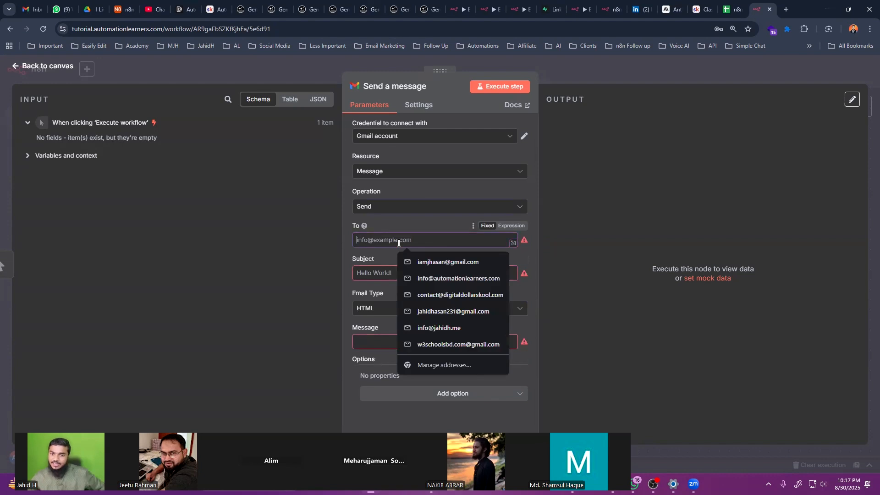
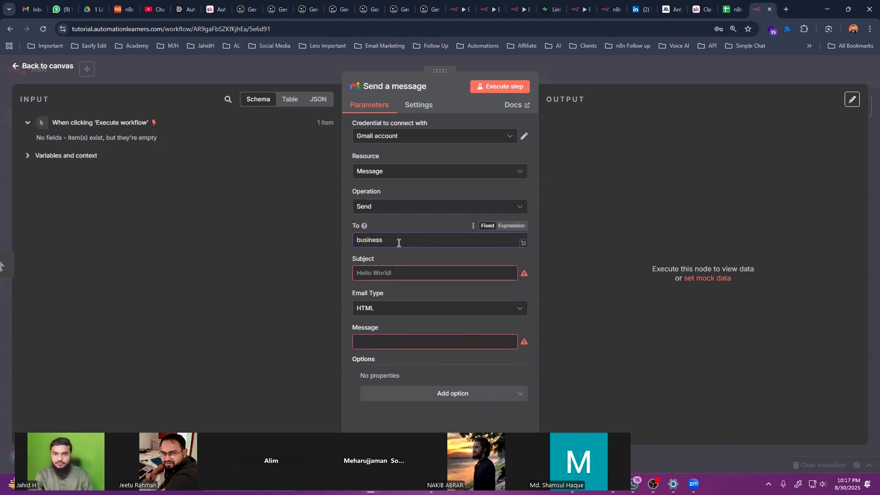
click(420, 272)
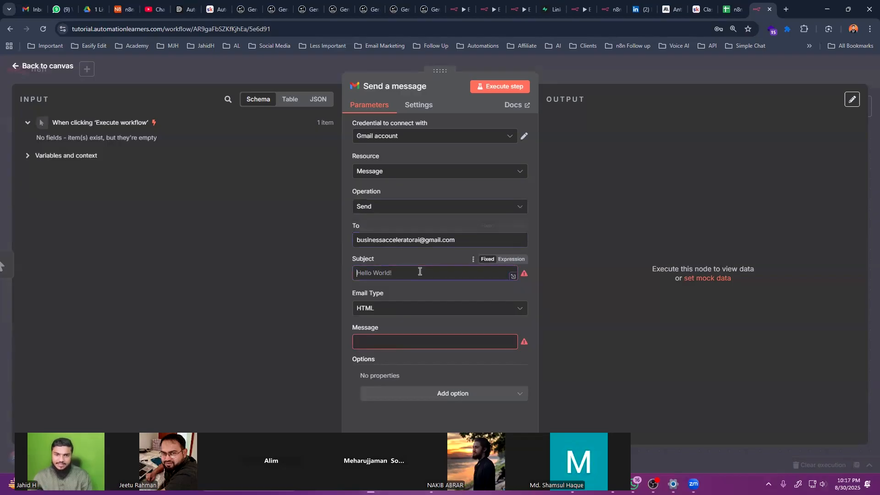
text(Hello)
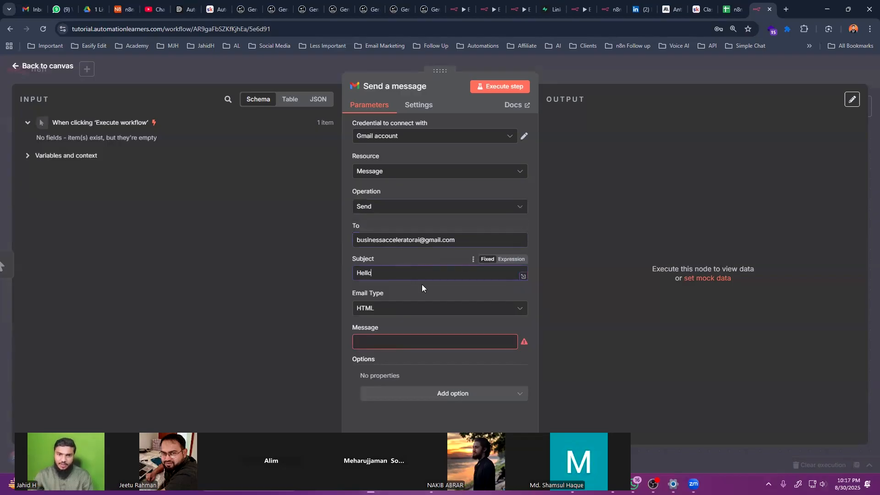
click(404, 337)
text(How are you?)
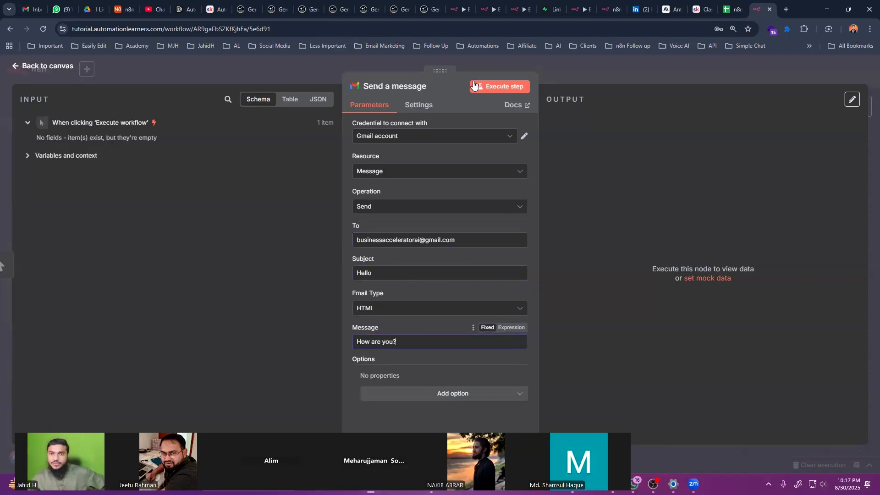
click(499, 86)
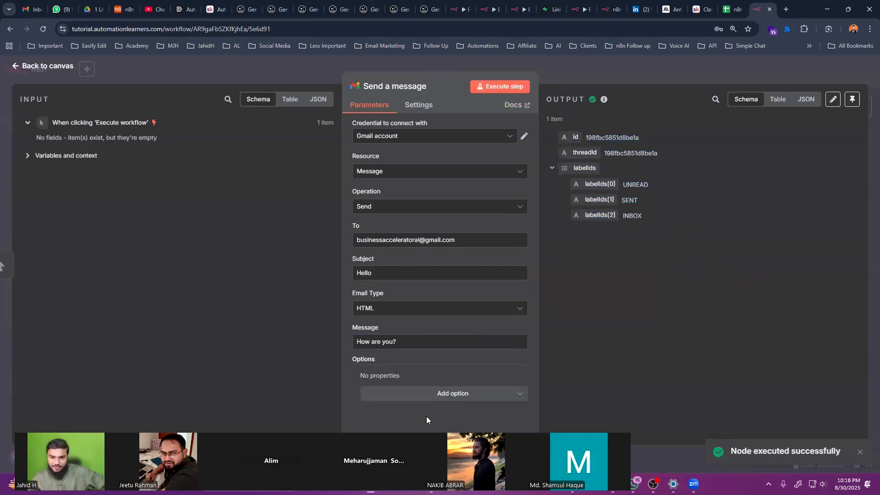
Switch to Gmail and open the inbox to check for the test email
drag(425, 440, 410, 418)
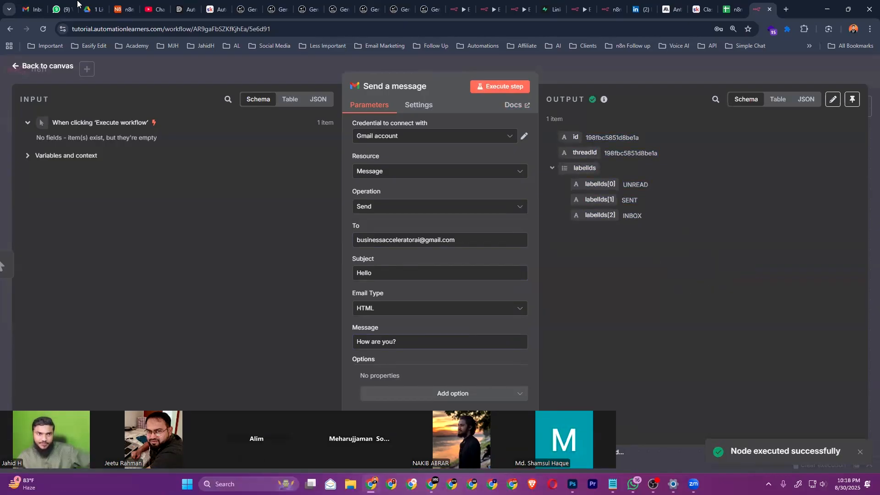
key(alt+Tab)
click(89, 130)
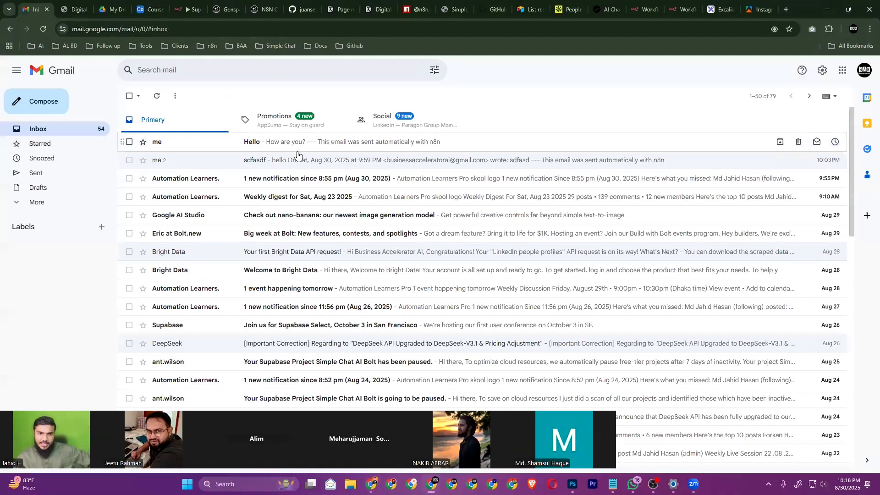
Read the received 'Hello' email saying 'How are you?' and return to the inbox
click(297, 146)
drag(159, 164, 193, 166)
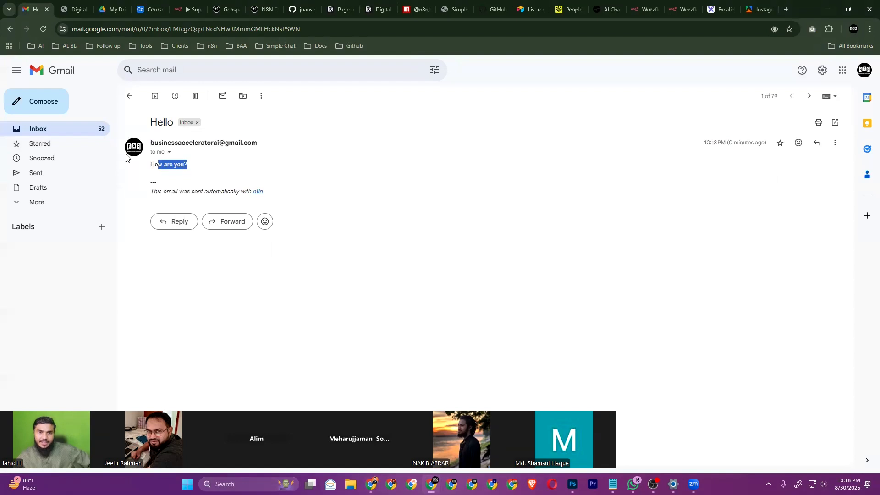
click(80, 131)
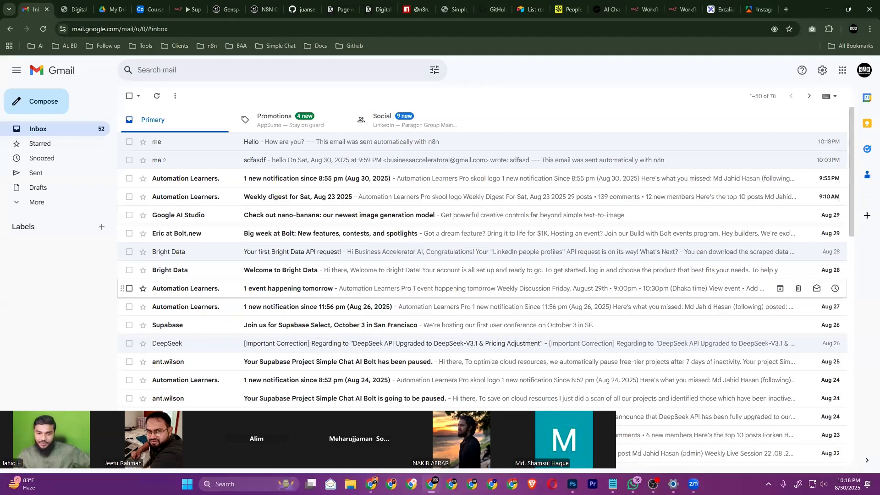
Insert an AI Agent node, found by searching 'ai ag', before the Send a message node
key(alt+Tab)
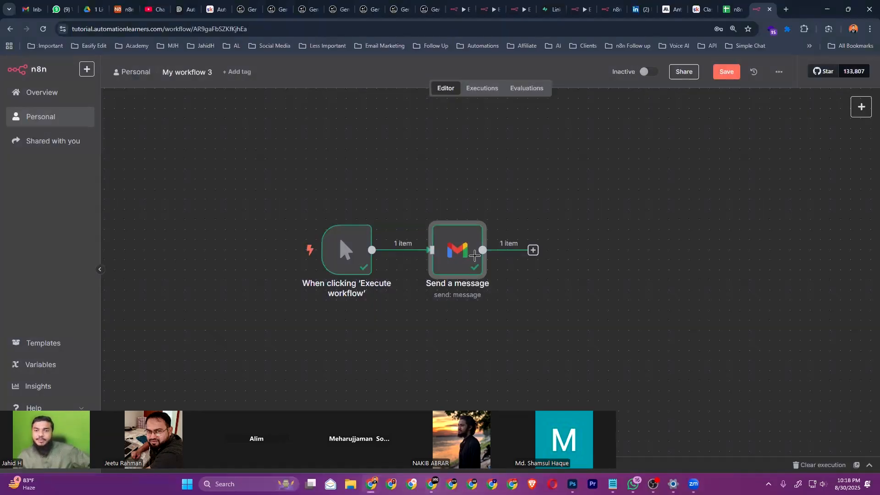
drag(475, 252, 617, 251)
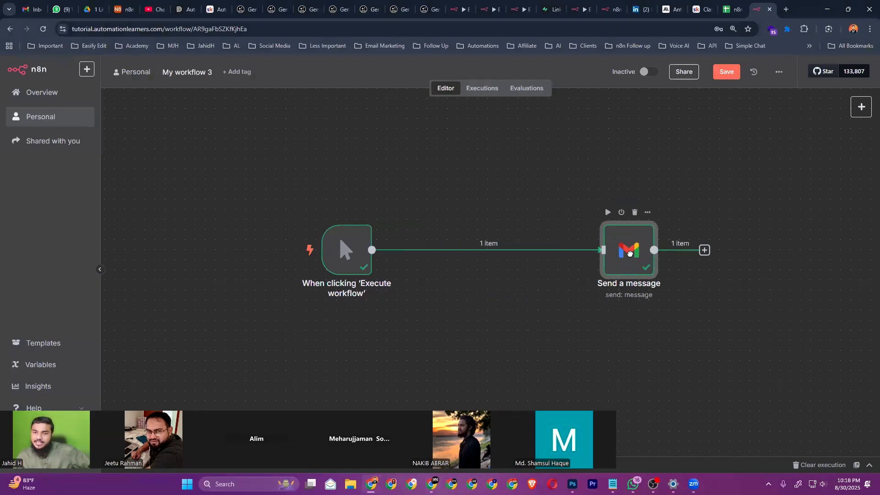
click(480, 253)
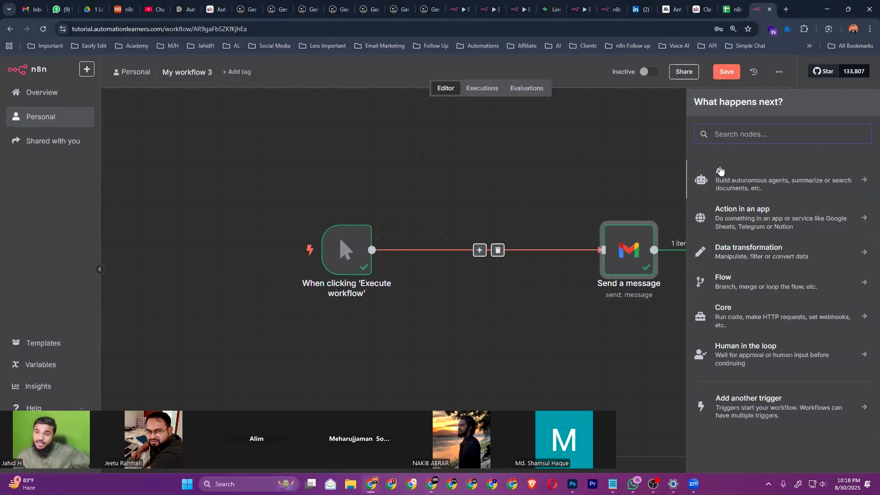
text(ai)
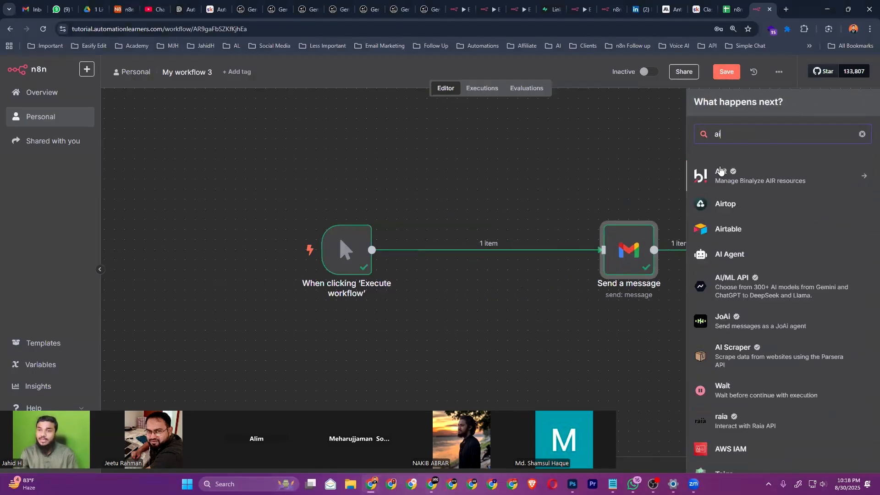
text( ag)
click(721, 180)
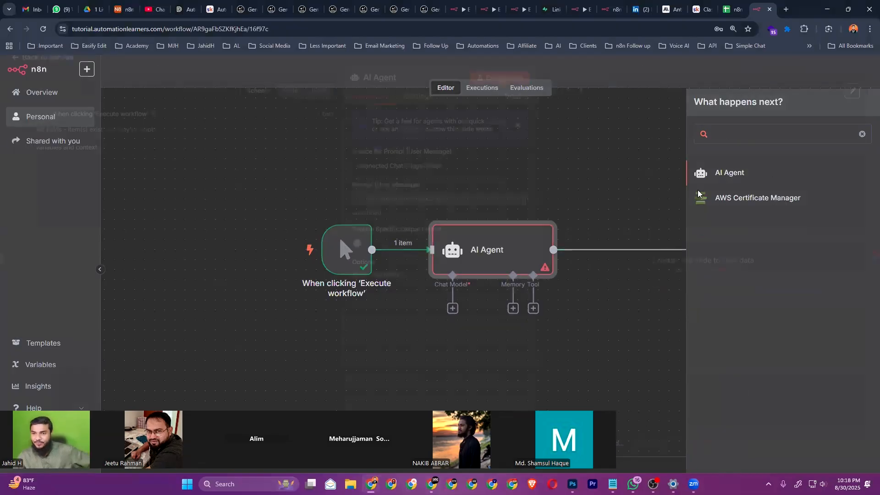
key(Escape)
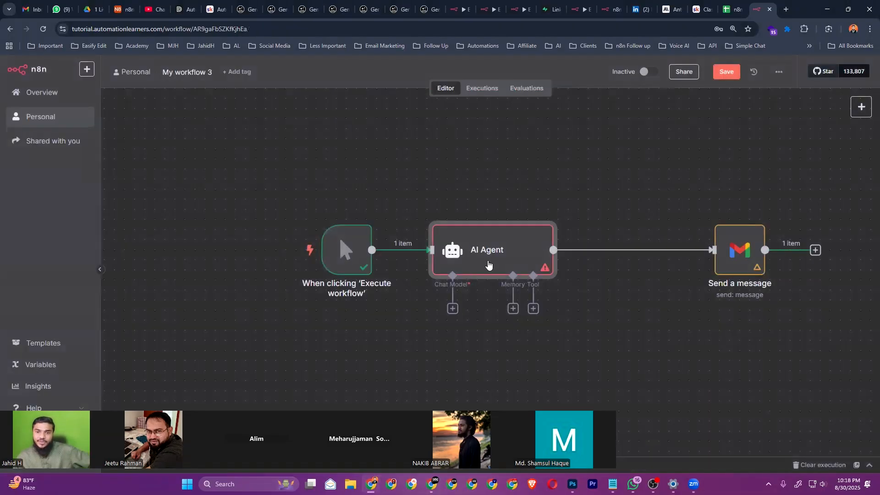
Move Send a message next to the AI Agent and shift the whole workflow up to align it
drag(729, 257, 658, 257)
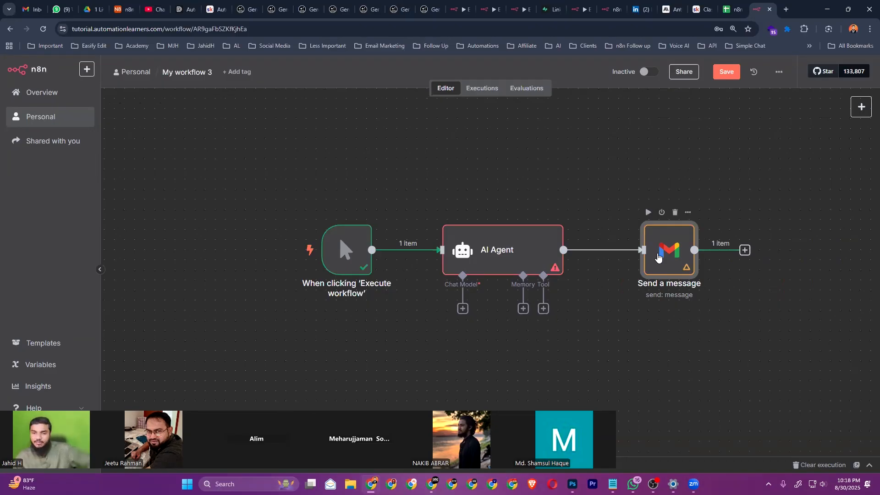
key(ctrl+a)
drag(469, 246, 469, 206)
click(579, 289)
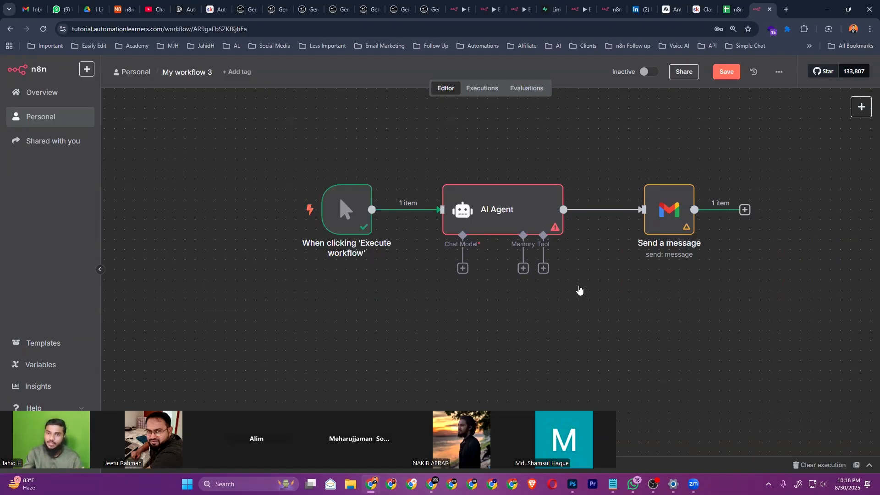
Attach an OpenAI Chat Model (gpt-4.1-mini) to the AI Agent and move it aside
click(462, 268)
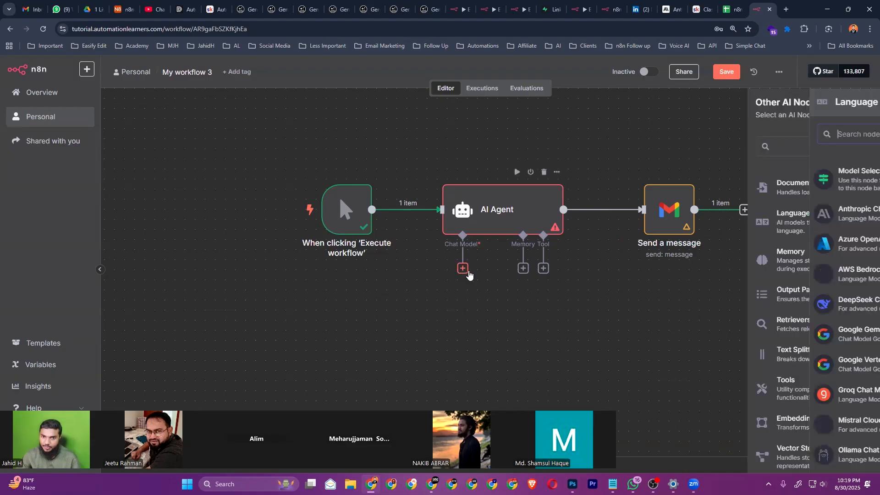
scroll(770, 284, down, 3)
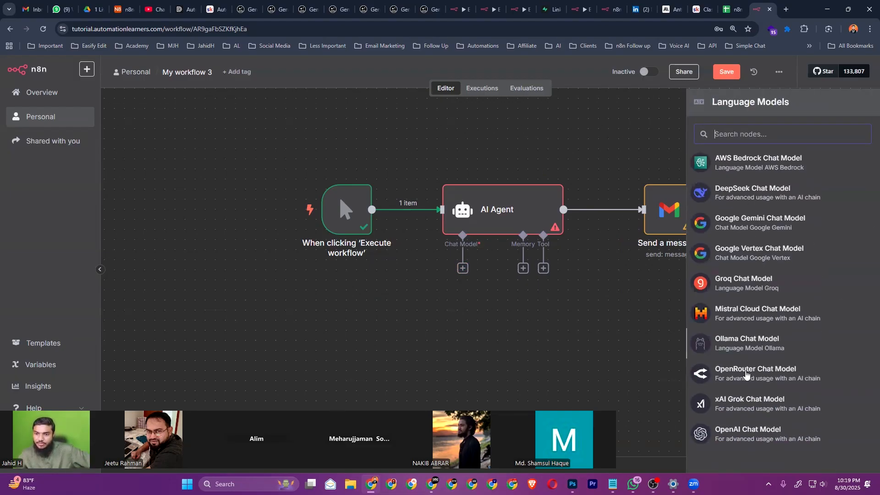
click(744, 430)
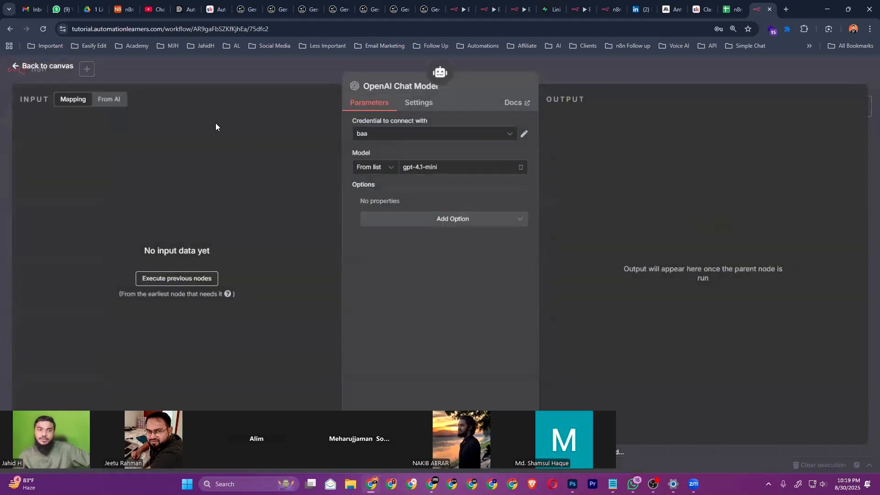
click(57, 67)
drag(479, 311, 401, 301)
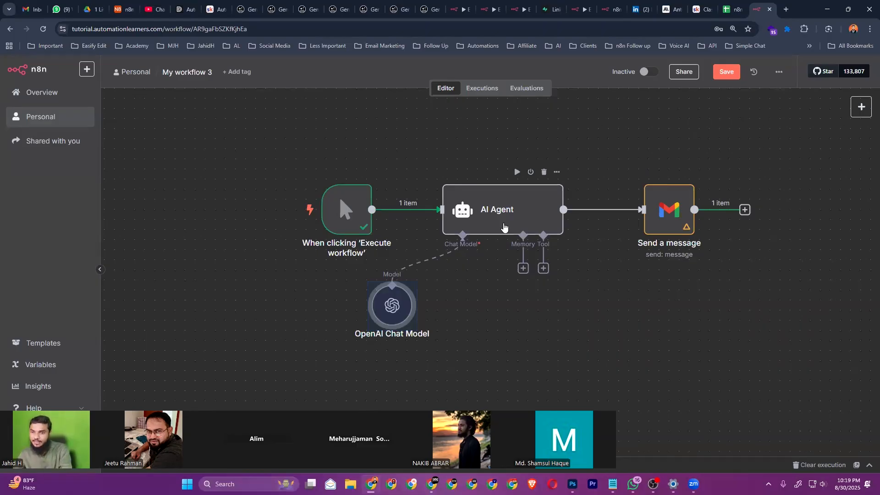
Open the AI Agent node's settings and return to the canvas
click(682, 213)
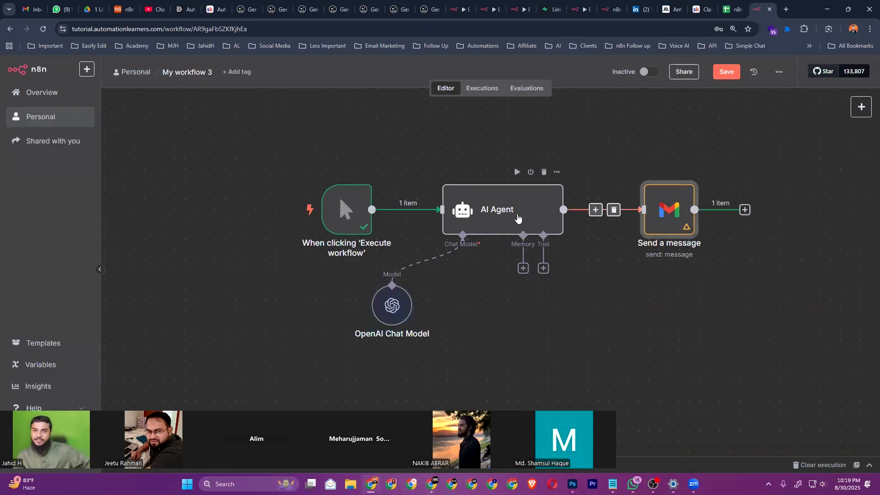
double_click(518, 217)
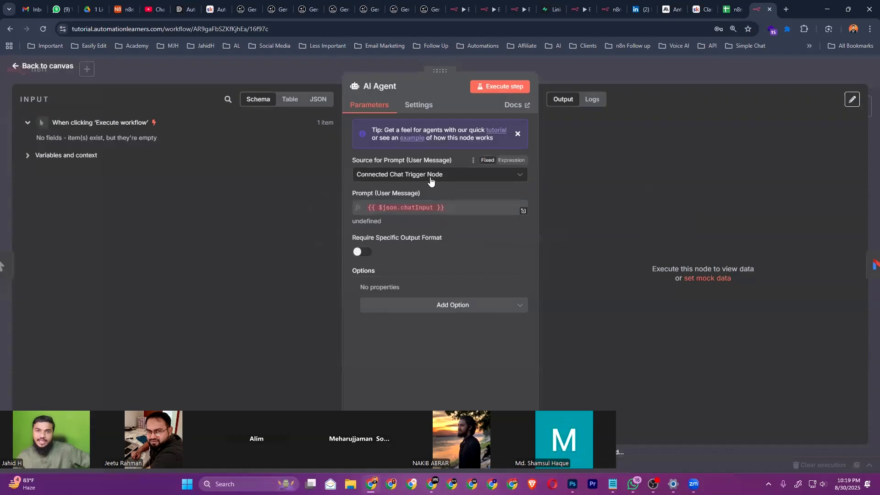
click(16, 66)
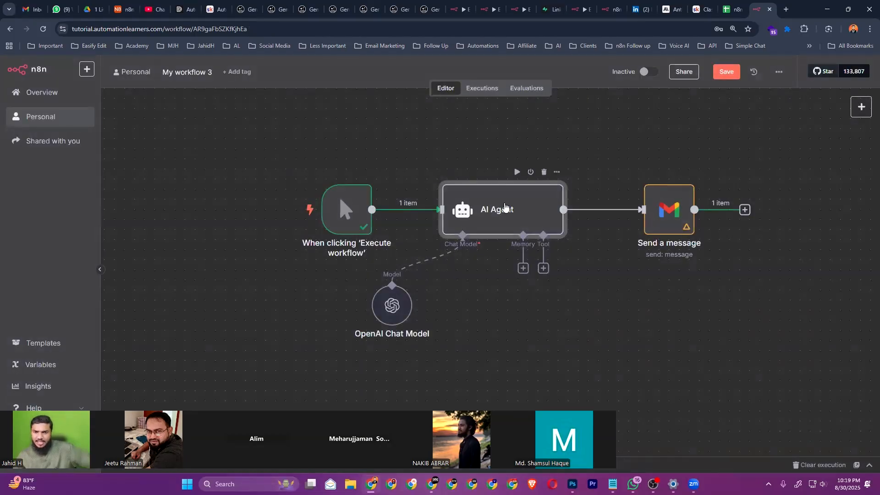
Set the AI Agent's Source for Prompt to Define below
double_click(505, 208)
click(397, 175)
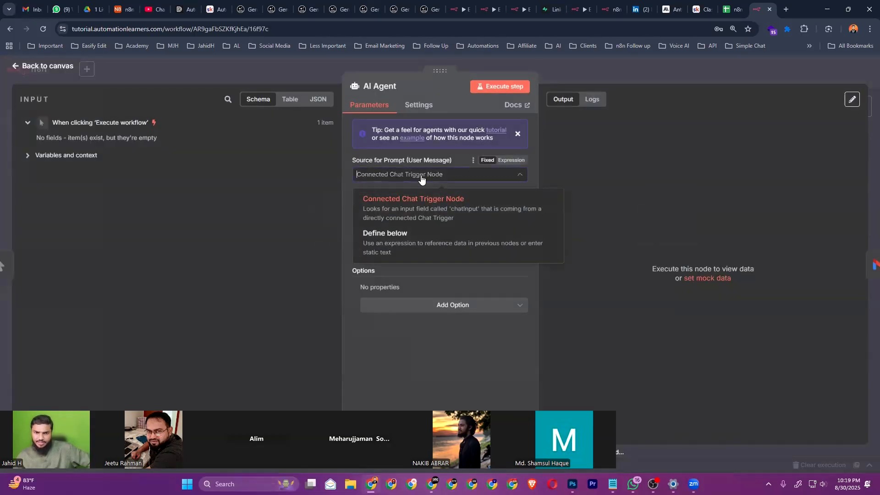
click(406, 246)
click(419, 216)
drag(517, 224, 509, 341)
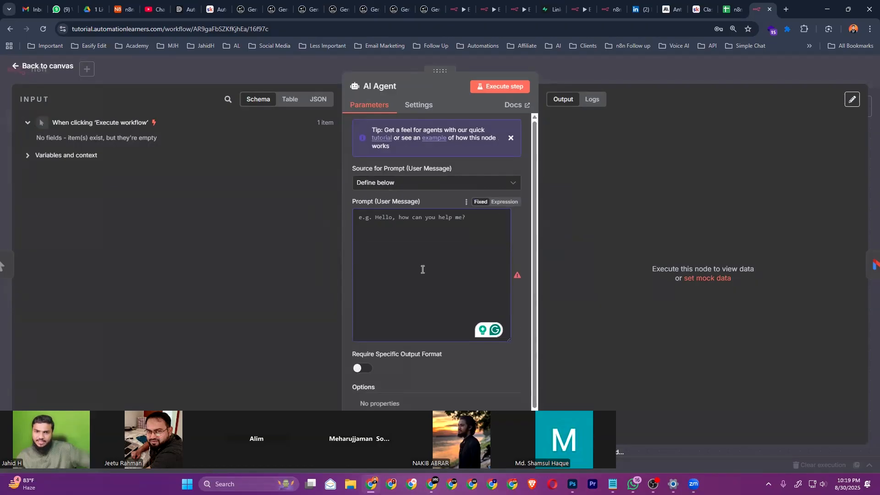
Begin the prompt: 'You are an expert email writer. I need an email for my automation company Business Accelerator AI.'
text(Heel)
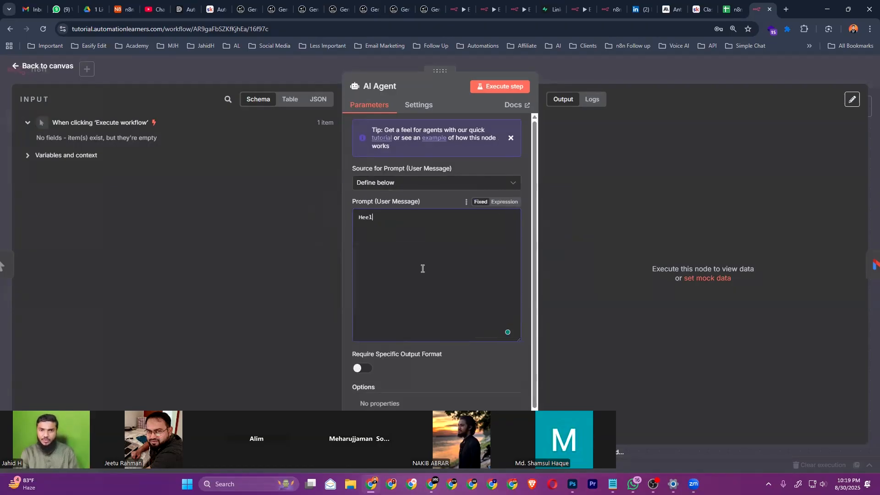
text(ollo,)
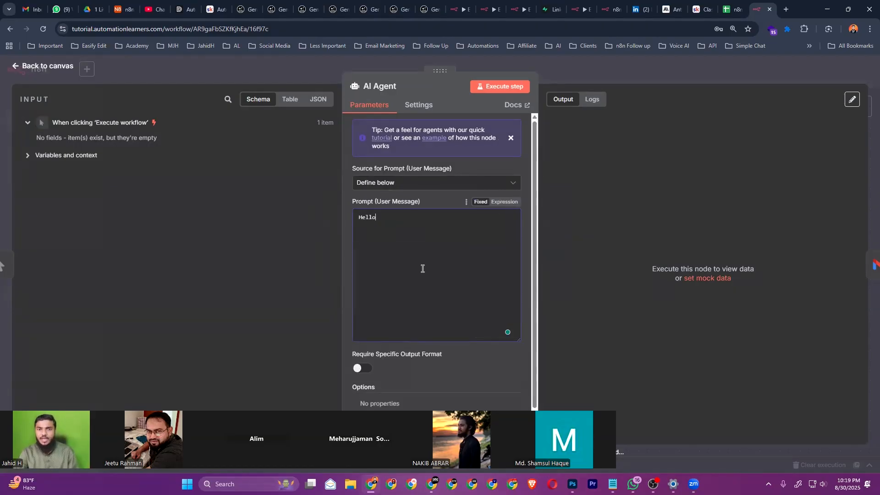
key(ctrl+a)
key(BackSpace)
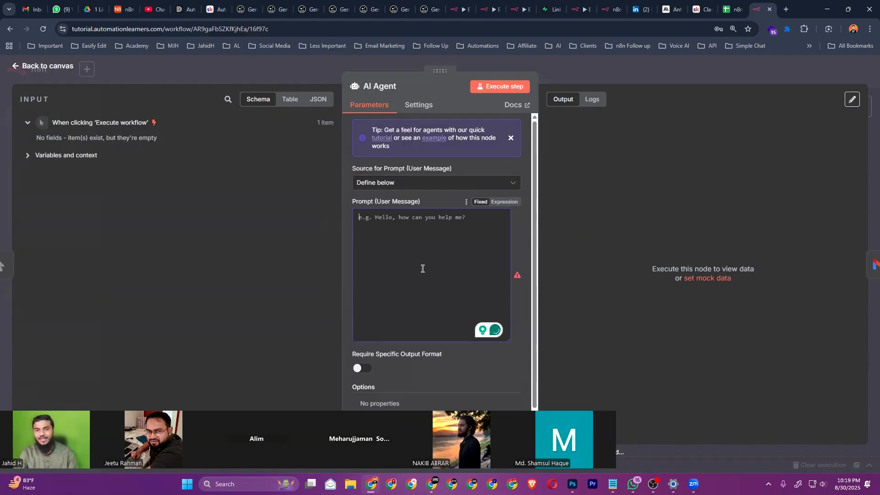
text(I w)
key(BackSpace)
key(BackSpace)
key(BackSpace)
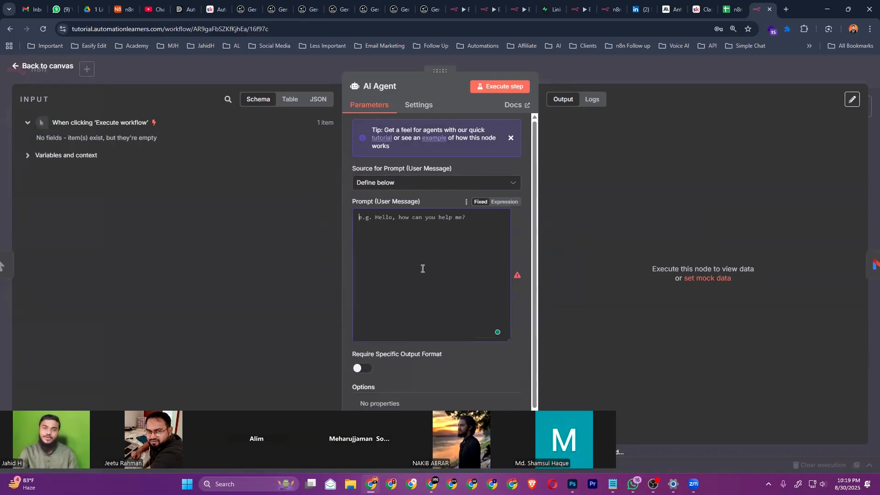
text(You are an e)
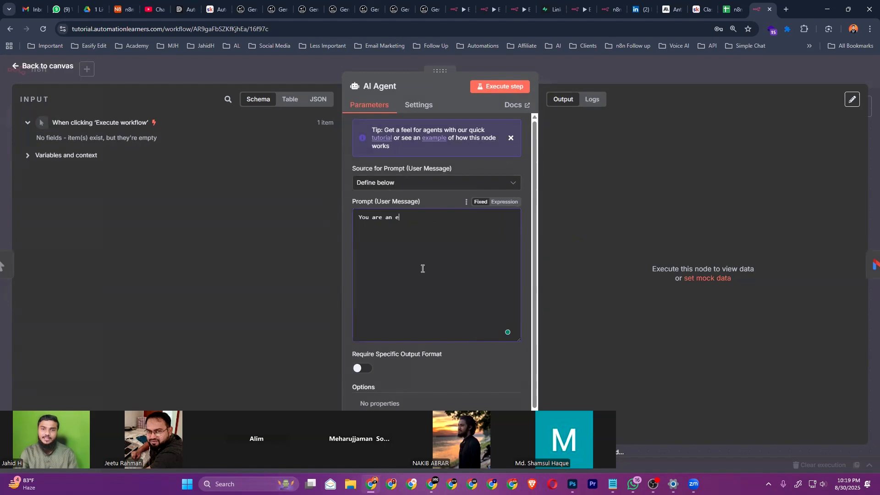
text(xpert email )
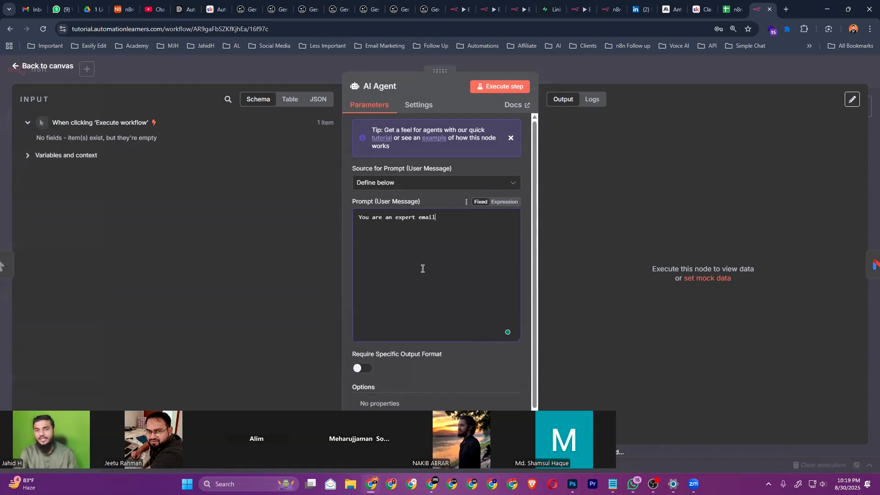
text(writer.)
key(Return)
key(Return)
text(I nee)
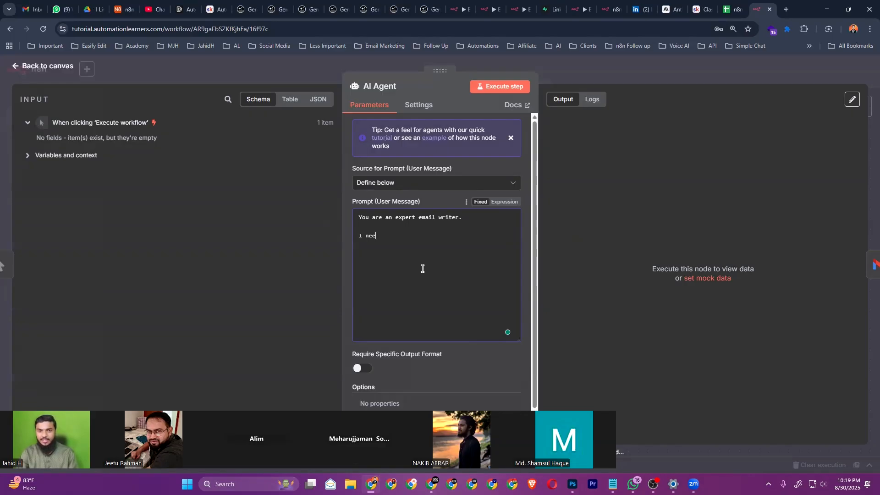
text(d an email for my automation)
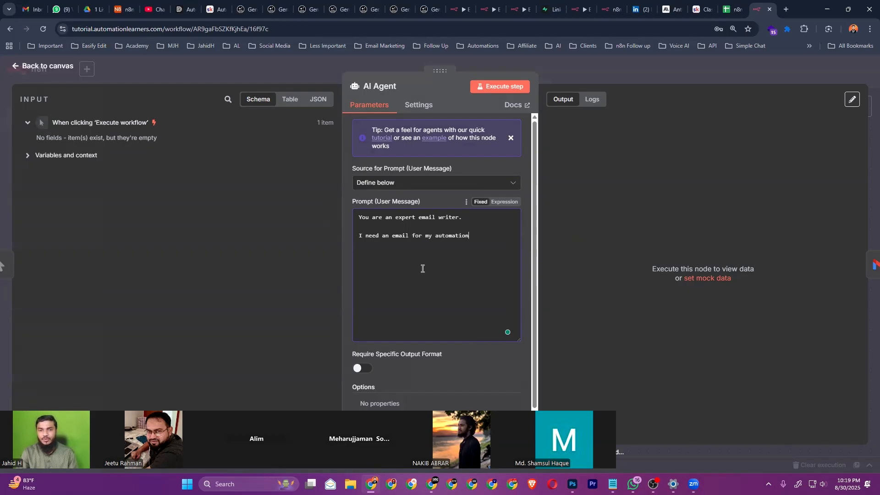
text( company)
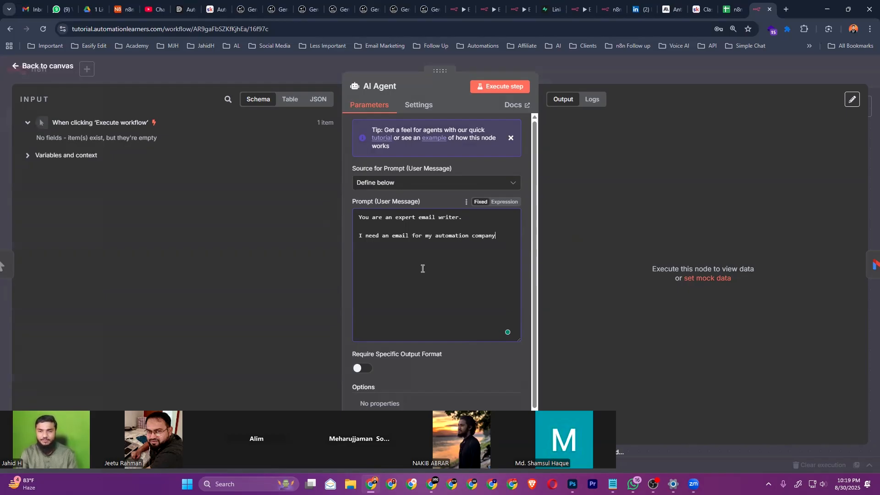
text( Business Ac)
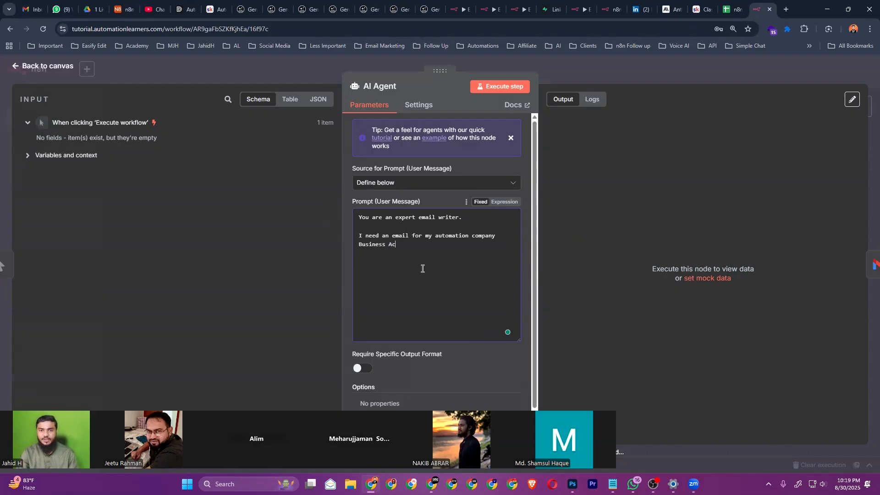
text(celerator AI.)
Add the sender's name line and ask for an email to the recipient about the automation service
key(Return)
key(Return)
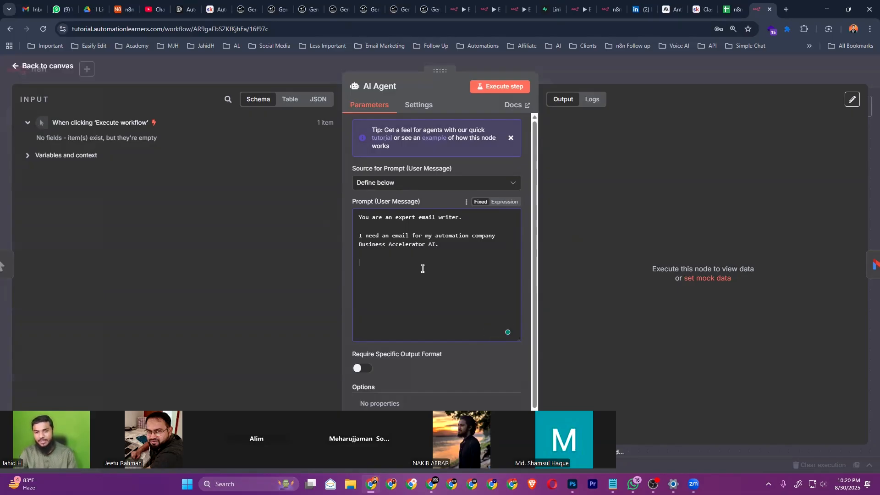
key(BackSpace)
key(BackSpace)
key(BackSpace)
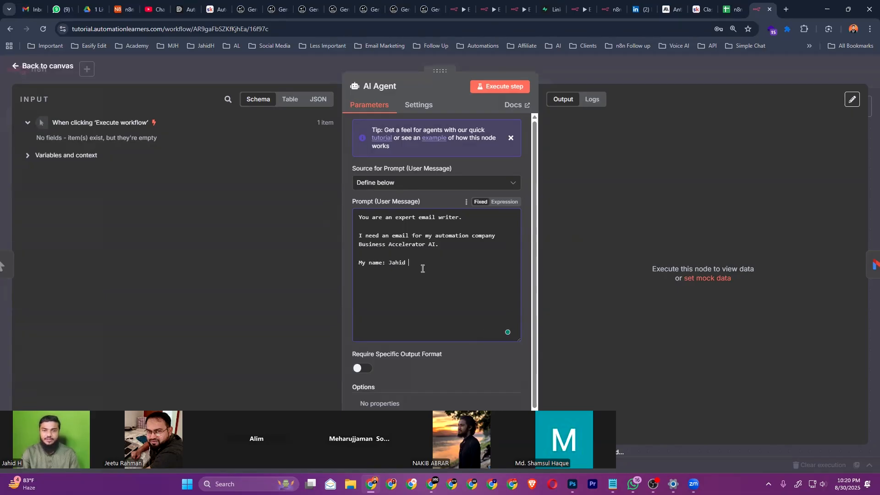
key(Return)
key(Return)
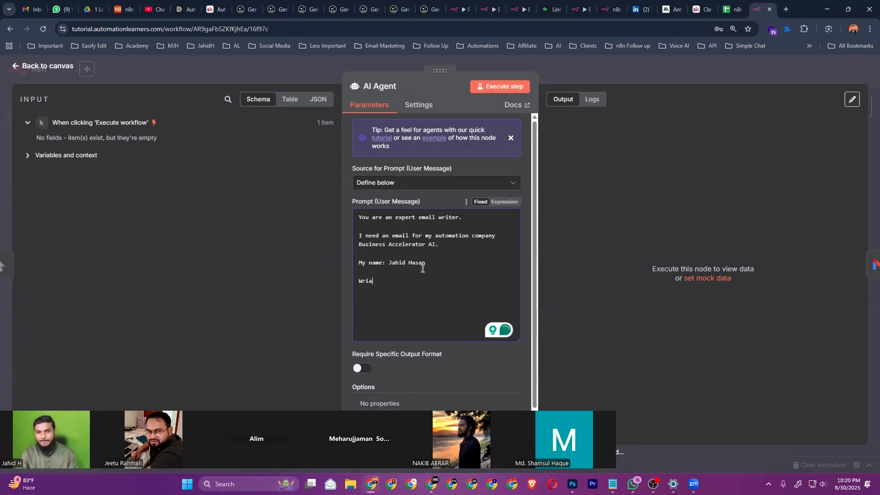
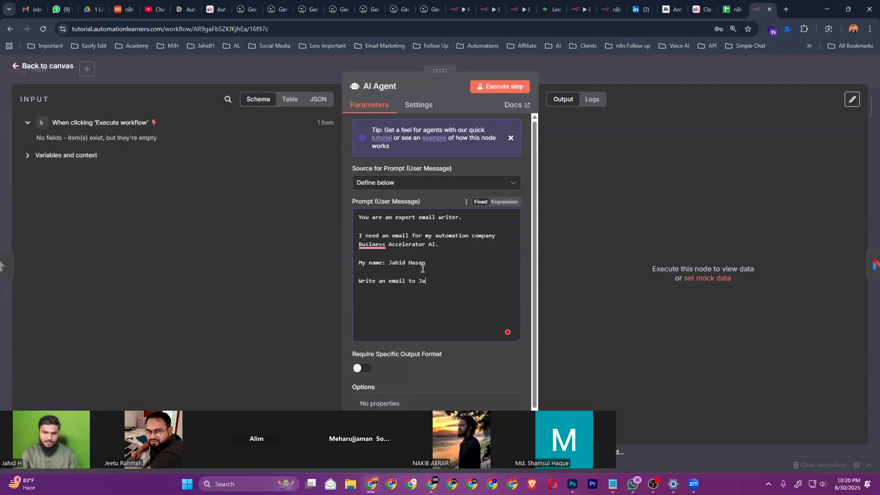
key(BackSpace)
key(BackSpace)
key(BackSpace)
key(BackSpace)
key(BackSpace)
key(BackSpace)
key(BackSpace)
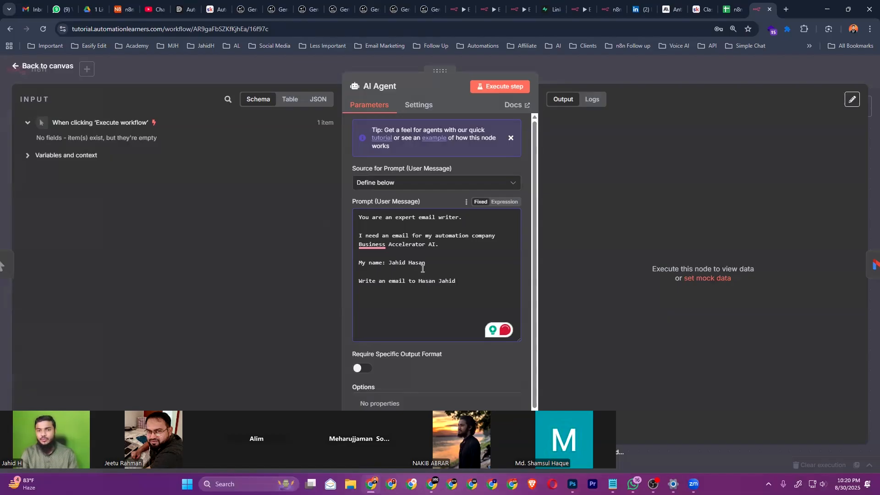
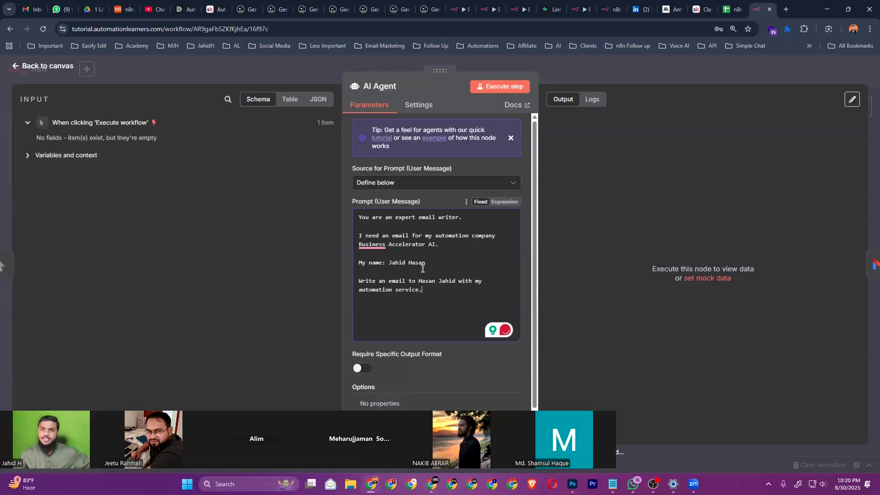
Apply the Grammarly fixes: a comma after 'company' and 'about' replacing 'with' in the last sentence
click(371, 245)
click(392, 272)
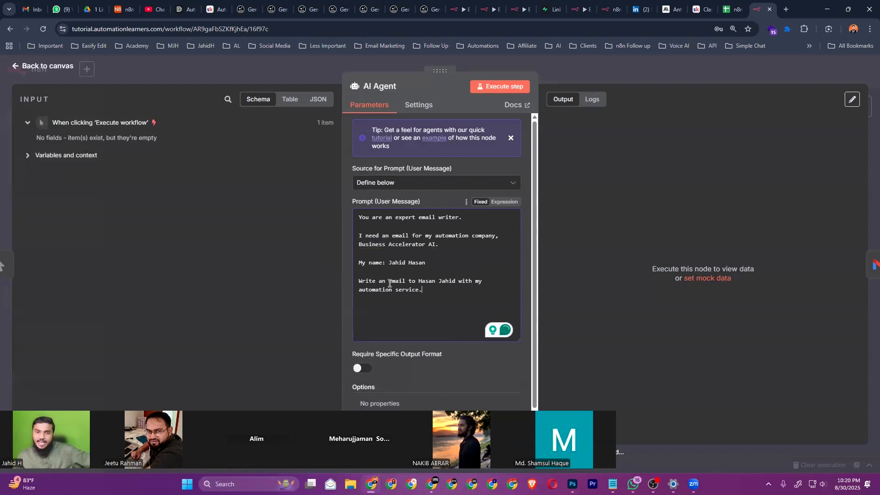
drag(390, 283, 431, 292)
click(428, 293)
drag(395, 292, 439, 293)
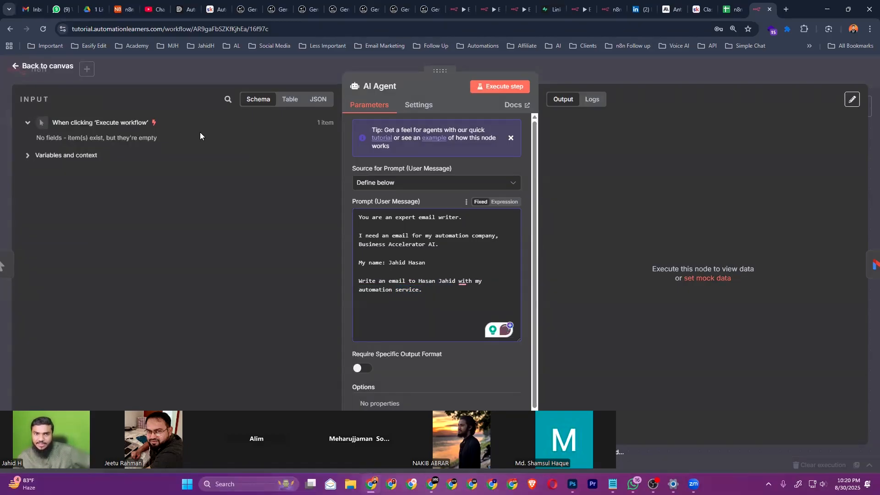
mouse_move(465, 284)
click(468, 304)
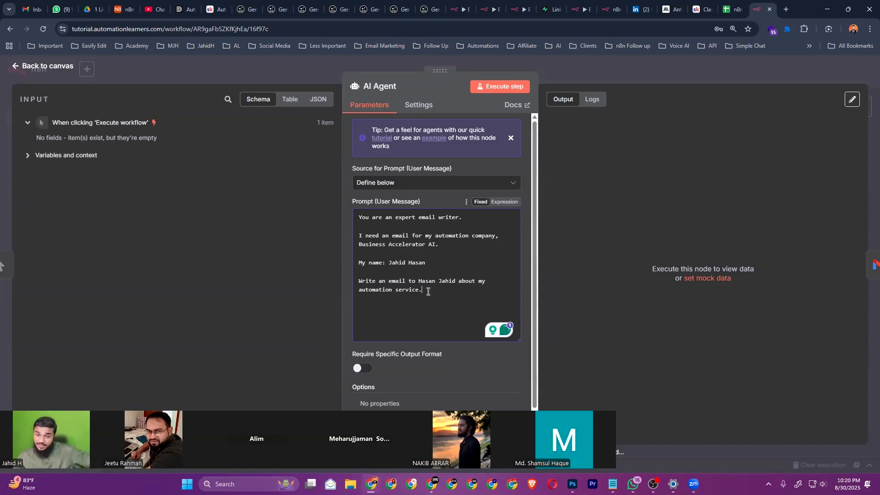
Execute the workflow and run the AI Agent step
click(39, 69)
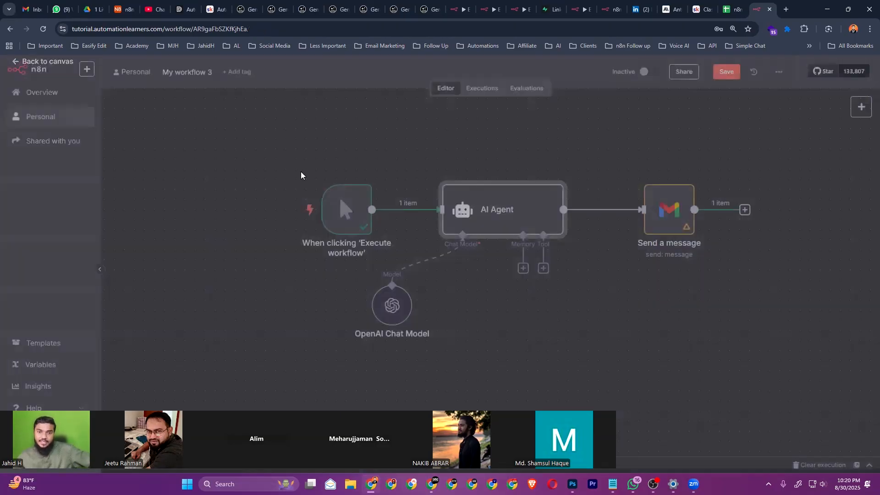
click(300, 210)
double_click(669, 209)
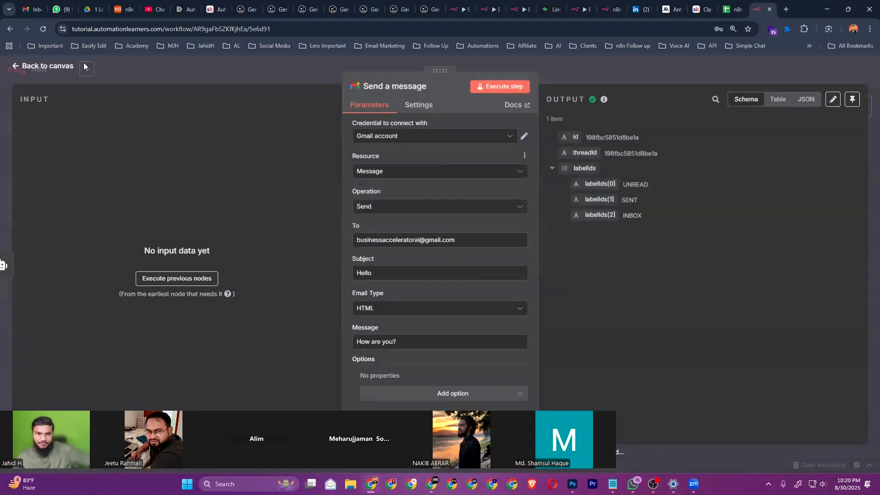
key(Escape)
click(516, 172)
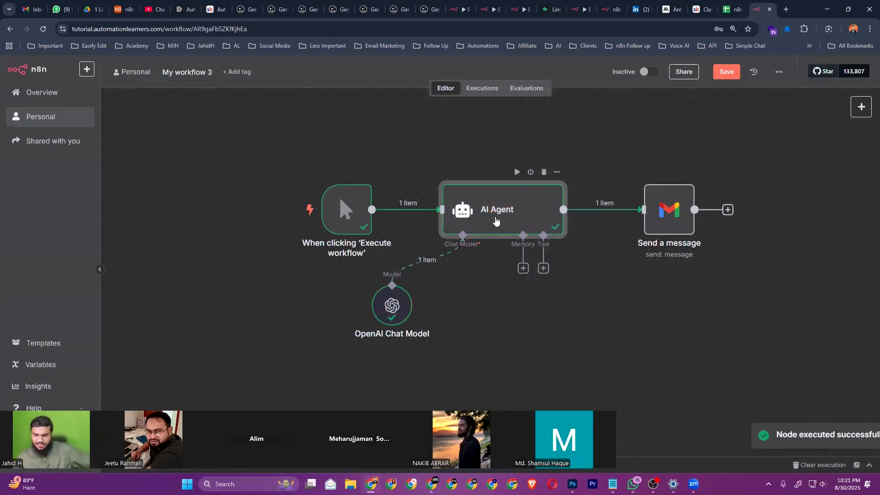
Read the AI Agent's drafted email 'Streamline Your Operations with Business Accelerator AI' in its output
double_click(496, 219)
drag(606, 136, 782, 137)
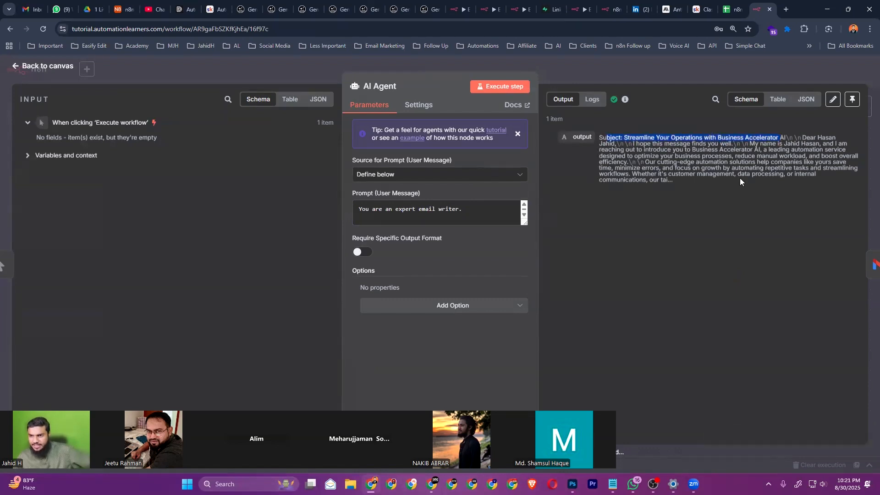
drag(639, 144, 733, 148)
click(723, 174)
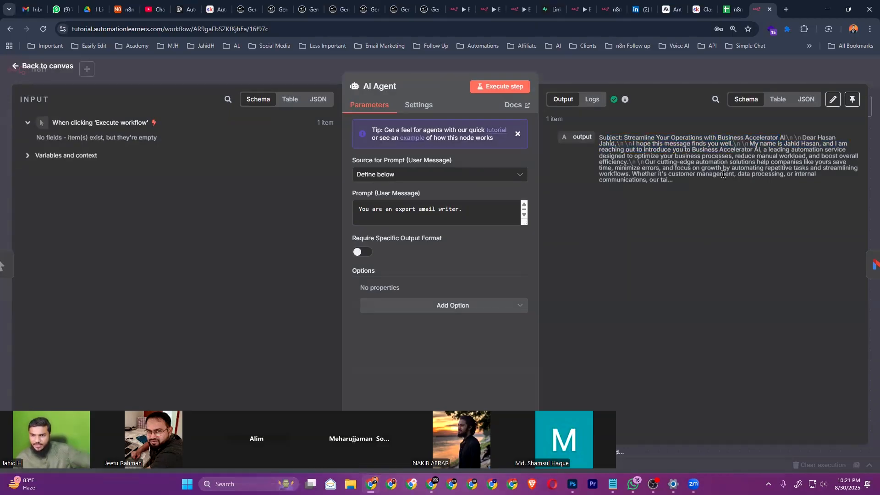
click(46, 66)
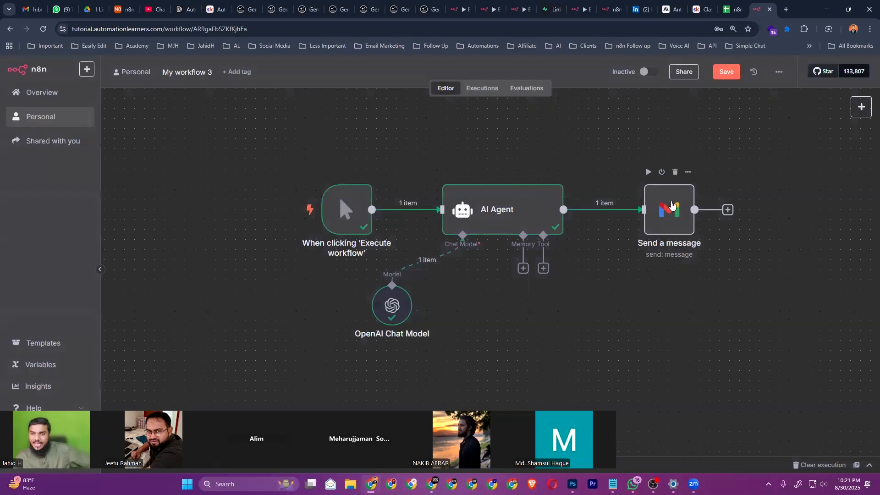
Replace the Send a message body with {{ $json.output }} and execute the step to send the email
double_click(671, 204)
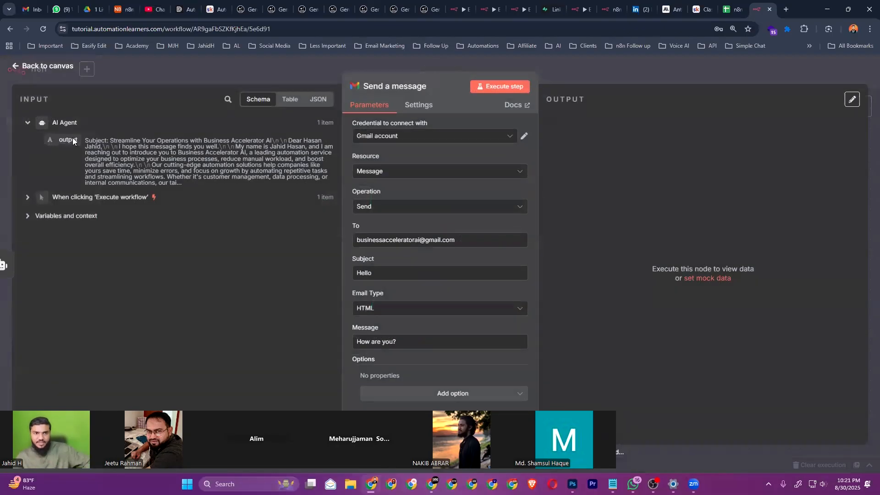
click(408, 341)
key(ctrl+a)
key(BackSpace)
drag(69, 140, 369, 341)
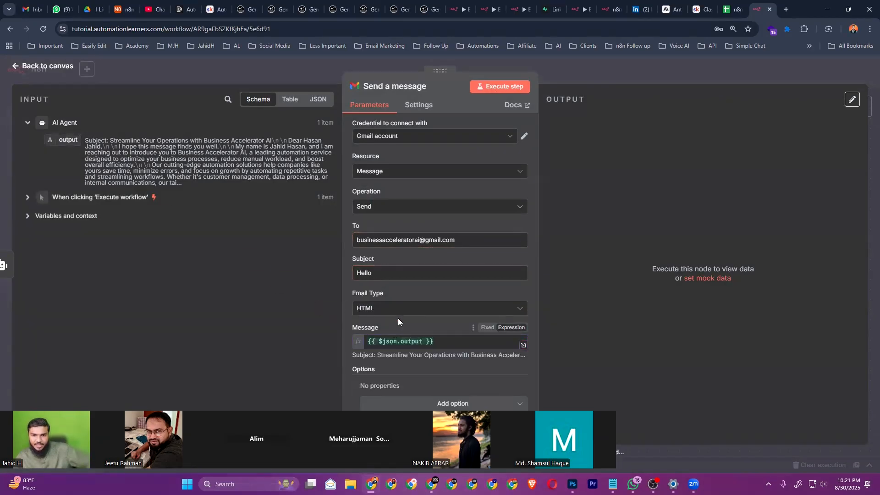
click(498, 87)
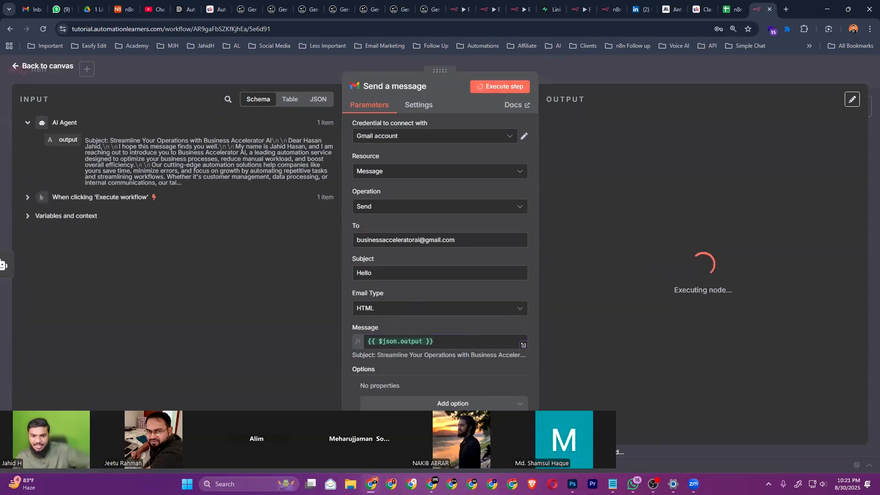
key(alt+Tab)
Refresh Gmail and read the new 'Hello' email carrying the Business Accelerator AI pitch
click(152, 95)
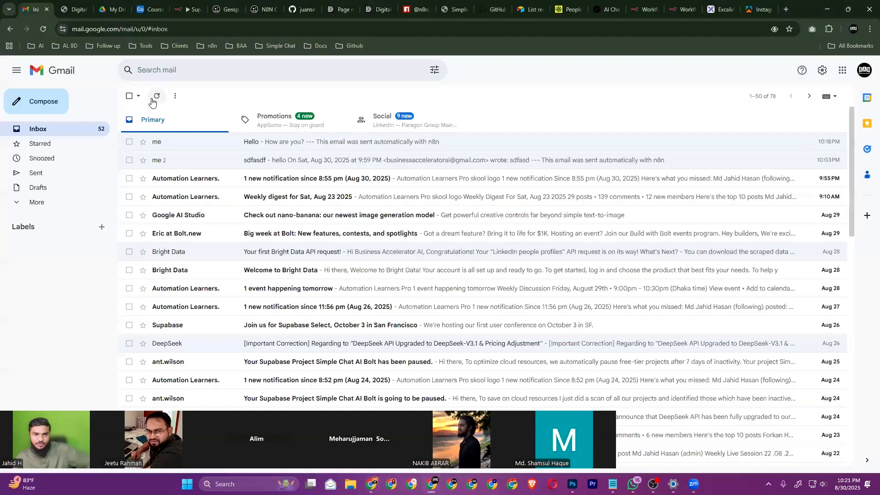
click(295, 143)
drag(184, 163, 343, 183)
click(156, 171)
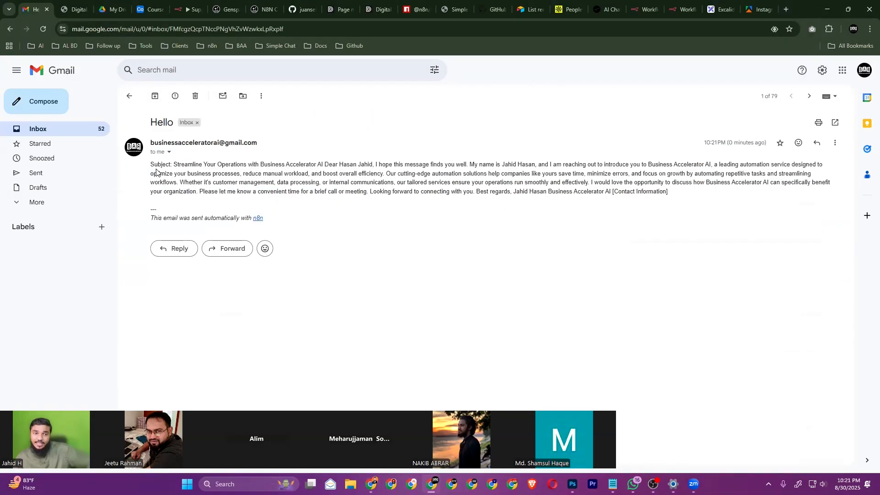
drag(151, 164, 296, 166)
click(284, 180)
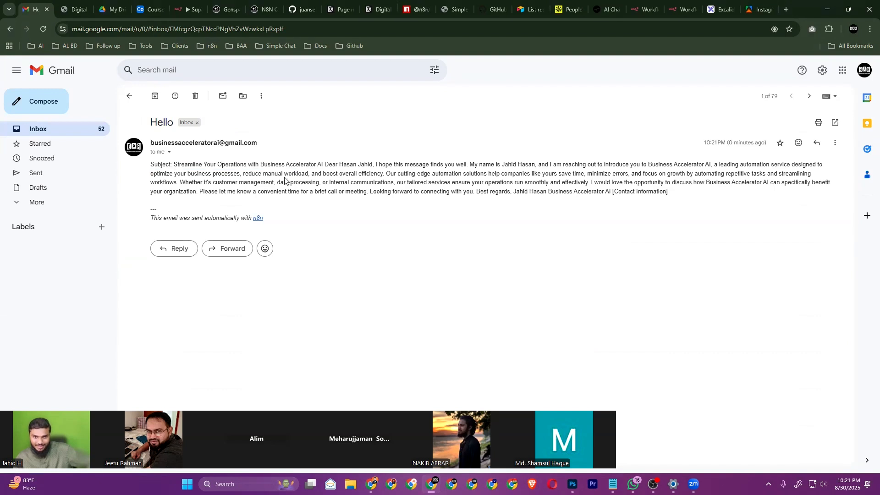
click(67, 129)
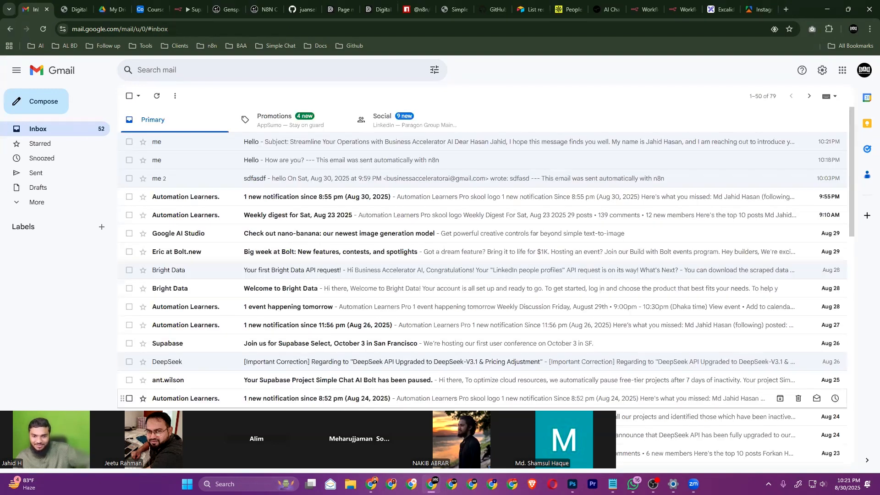
key(alt+Tab)
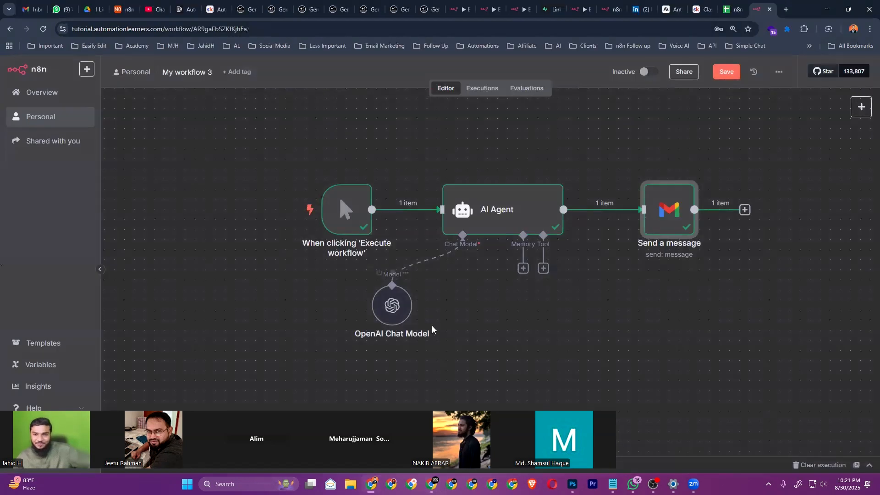
click(396, 307)
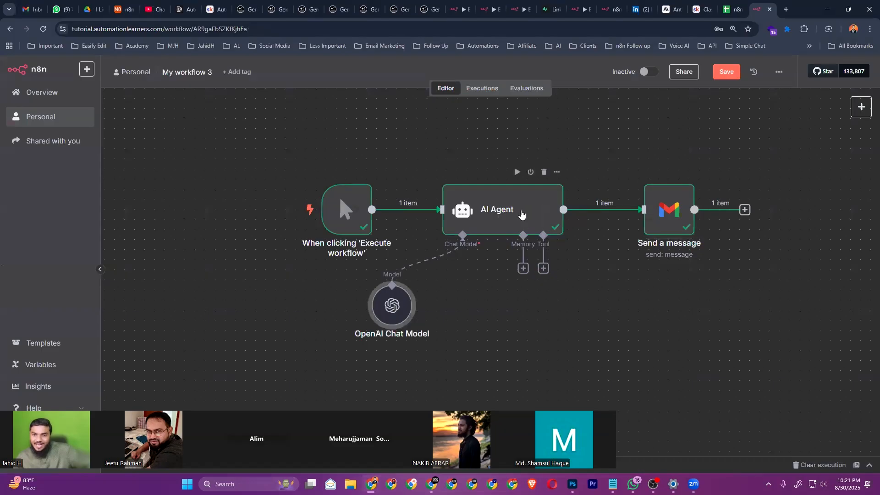
double_click(521, 208)
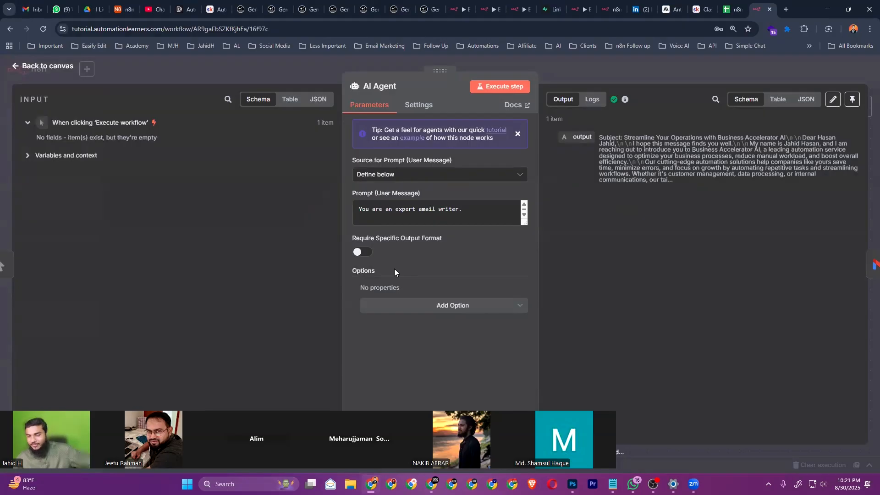
click(45, 63)
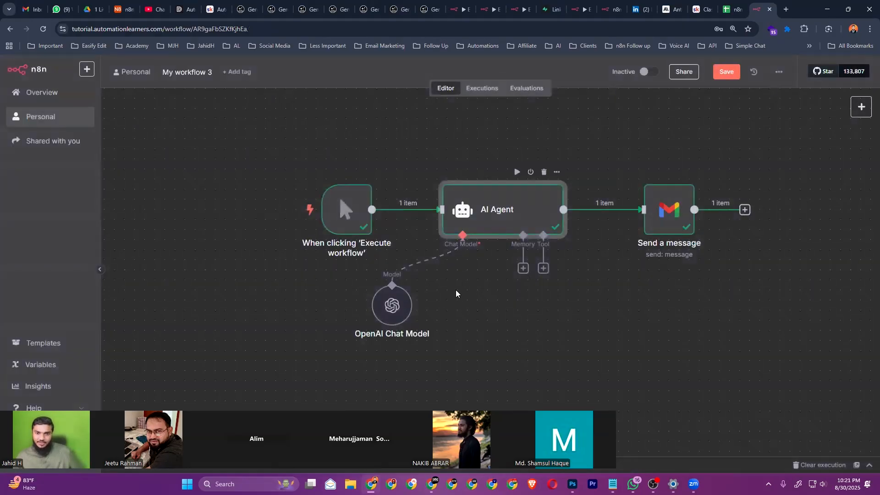
scroll(466, 305, down, 2)
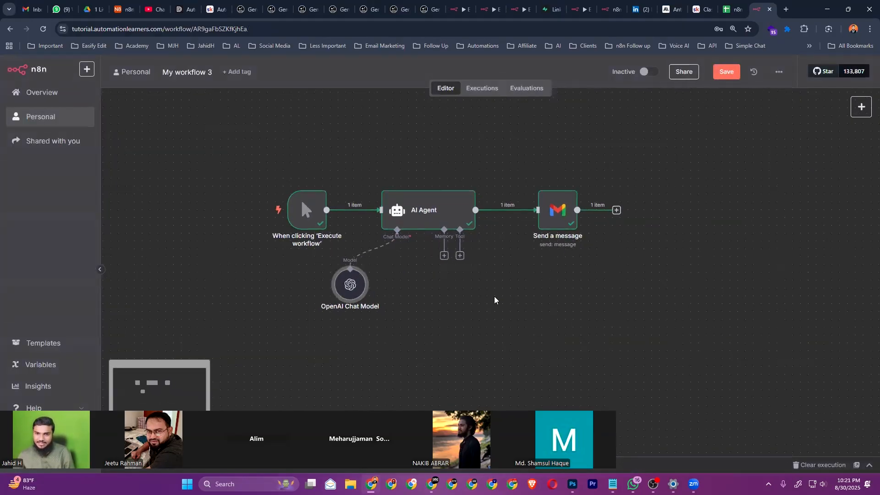
mouse_move(305, 210)
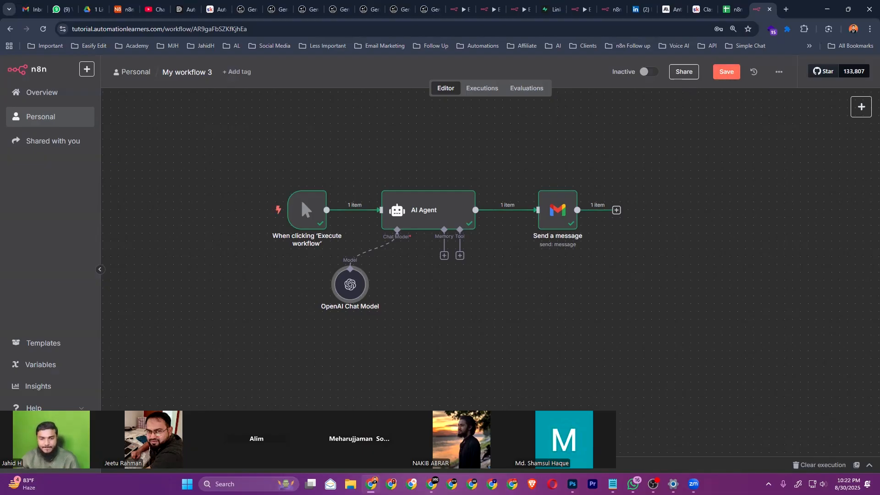
key(alt+Tab)
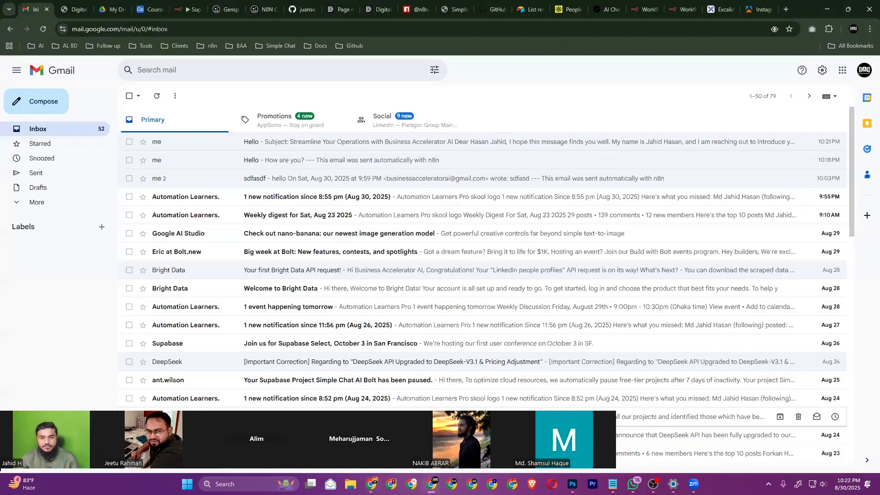
key(alt+Tab)
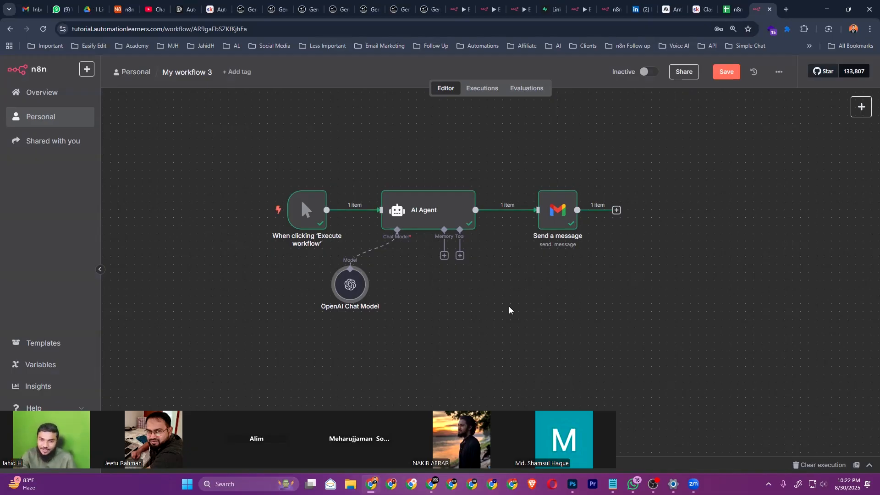
scroll(517, 163, up, 1)
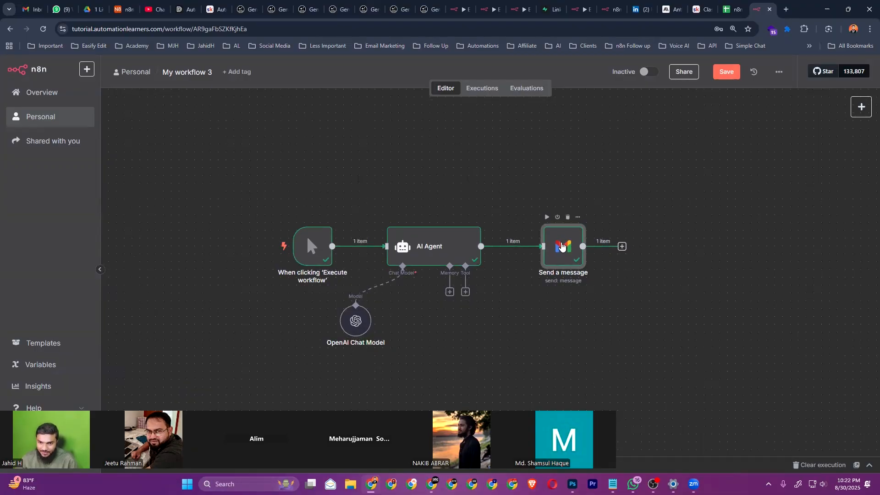
double_click(562, 246)
Draft a 'Hello' reply to the AI-written email in Gmail, then save the n8n workflow
click(53, 69)
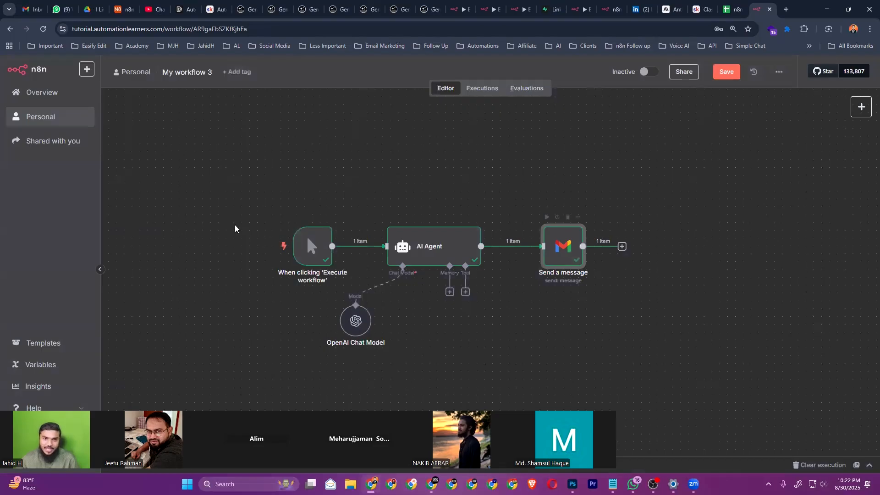
key(alt+Tab)
click(180, 249)
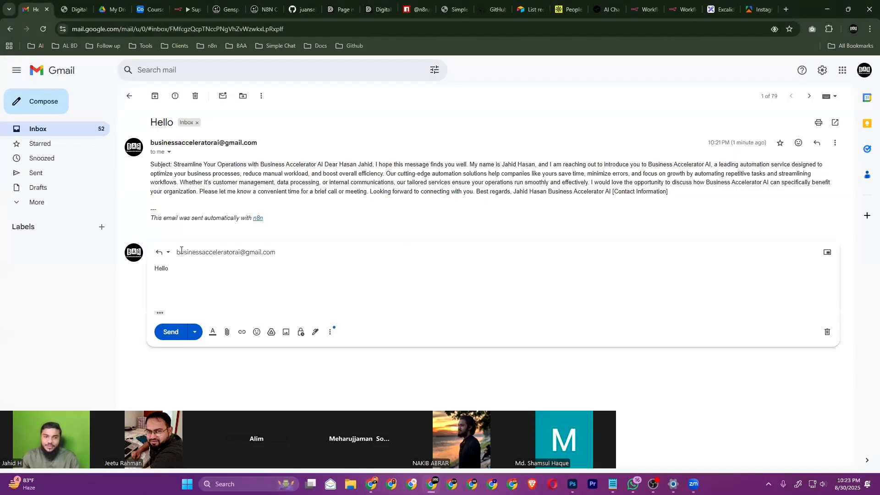
mouse_move(181, 250)
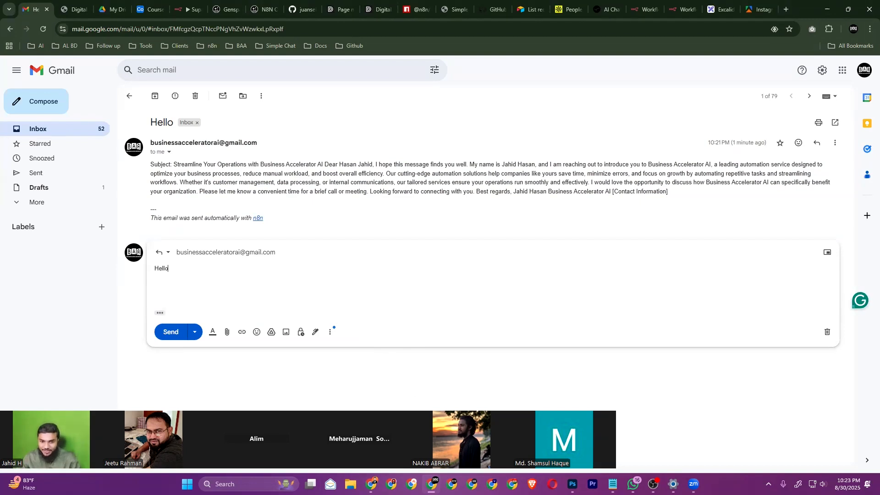
key(alt+Tab)
click(726, 72)
Create a new workflow with a Gmail 'On message received' trigger polling every minute
click(86, 69)
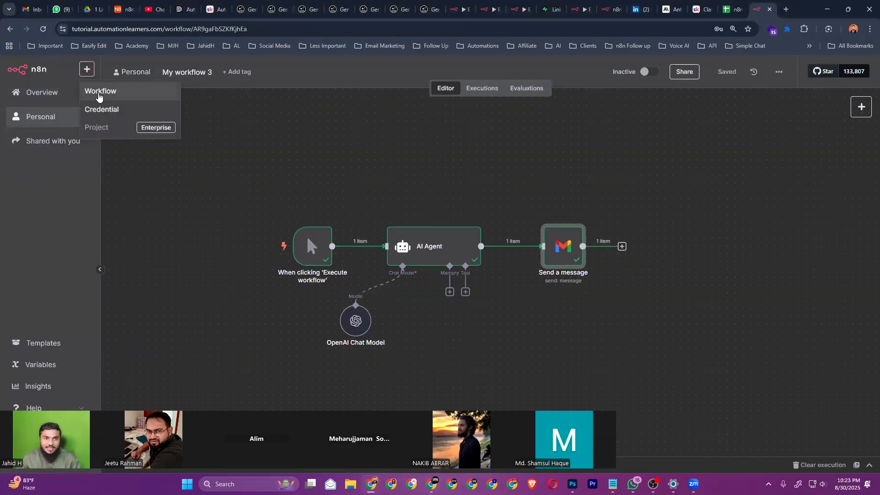
click(99, 91)
click(497, 275)
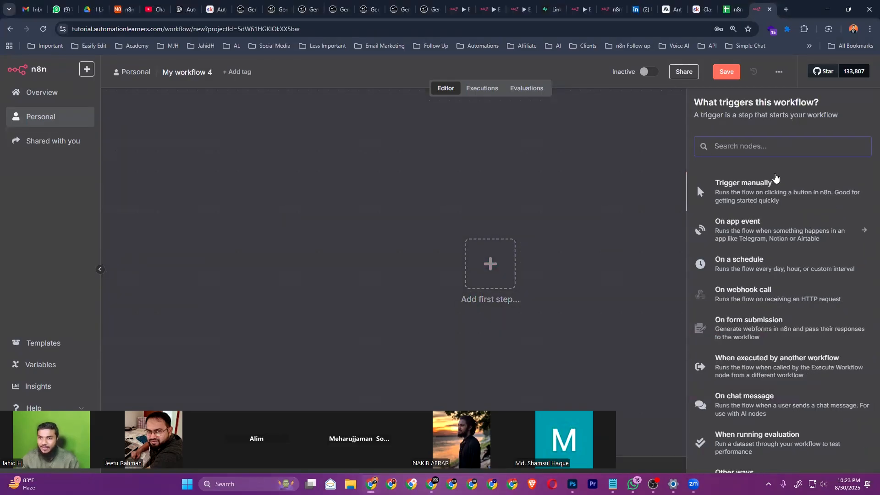
text(we)
key(BackSpace)
key(BackSpace)
text(gmail)
click(775, 186)
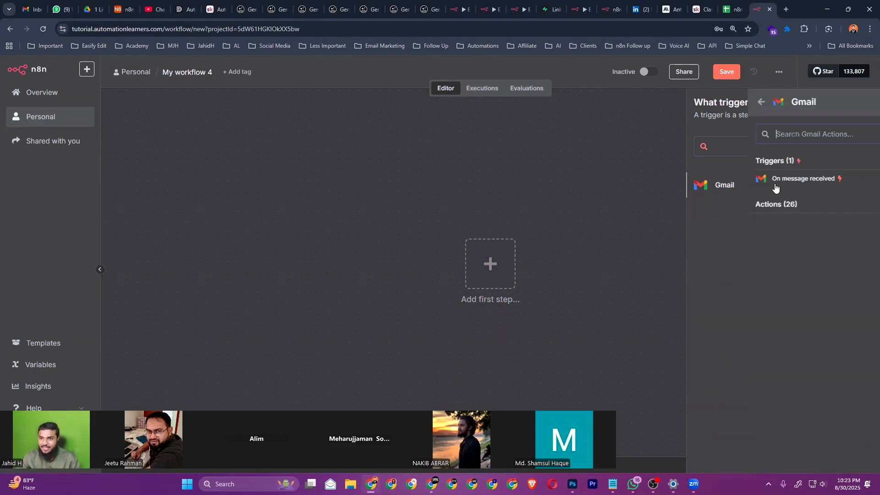
click(742, 184)
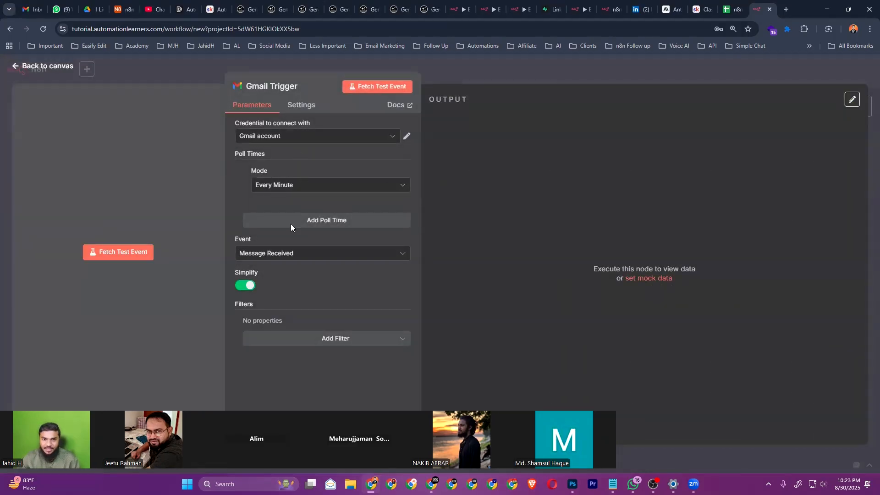
click(260, 184)
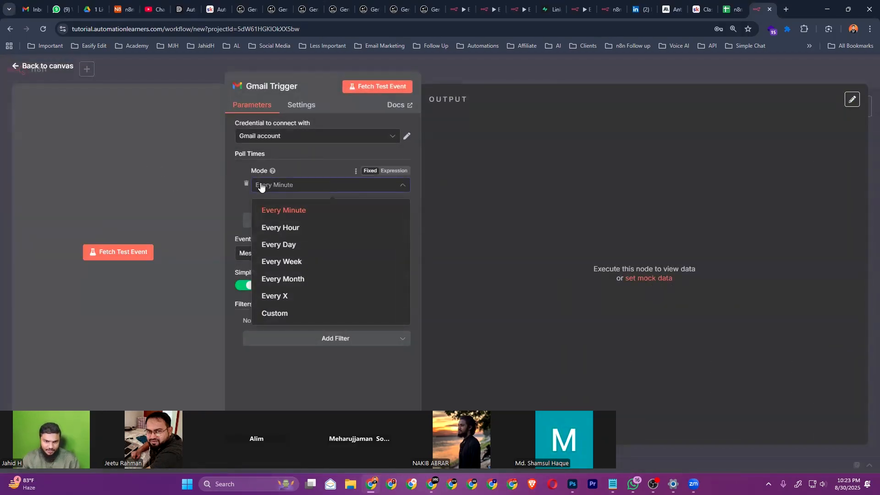
click(283, 368)
click(46, 66)
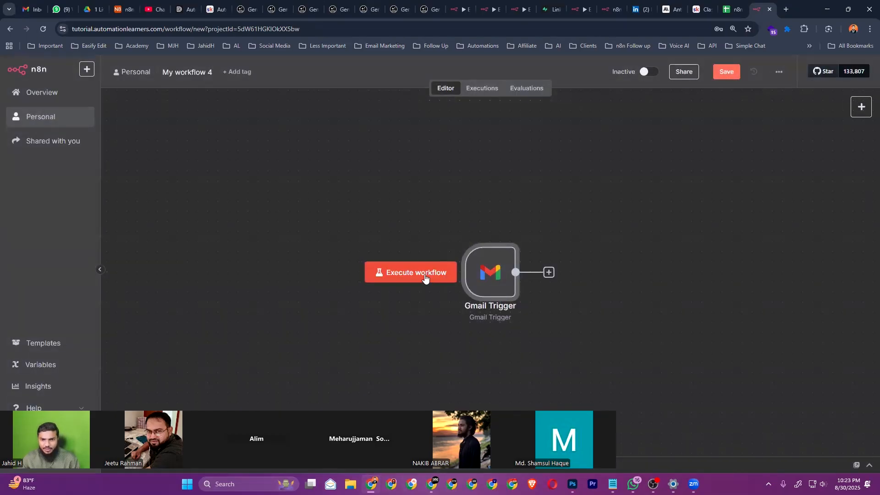
Fetch a test event so the trigger captures the sent Hello reply as 1 item, then review it
click(408, 272)
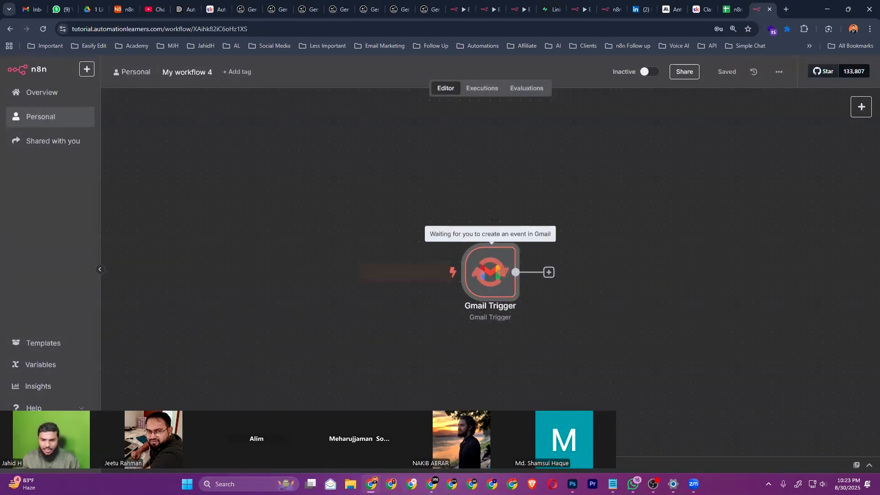
key(alt+Tab)
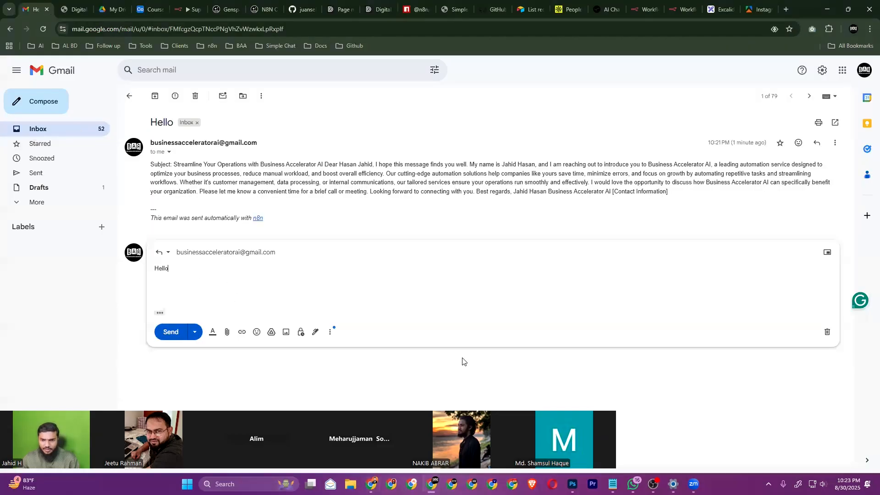
key(alt+Tab)
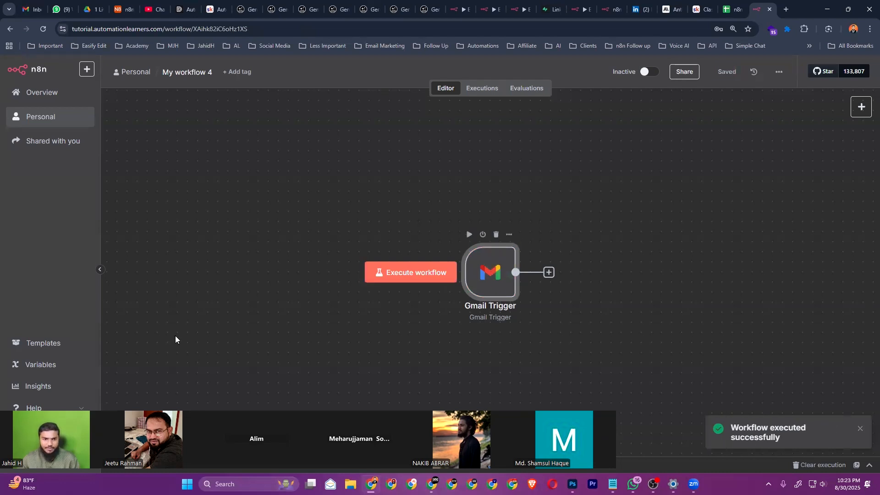
key(alt+Tab)
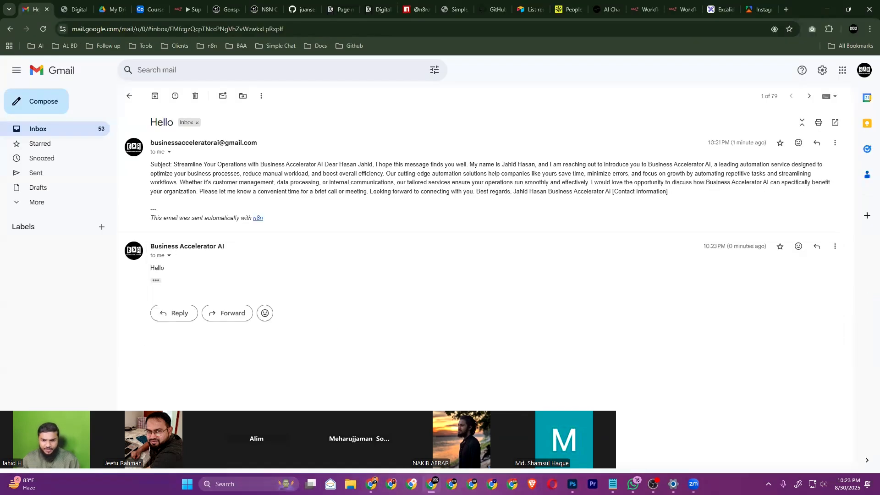
key(alt+Tab)
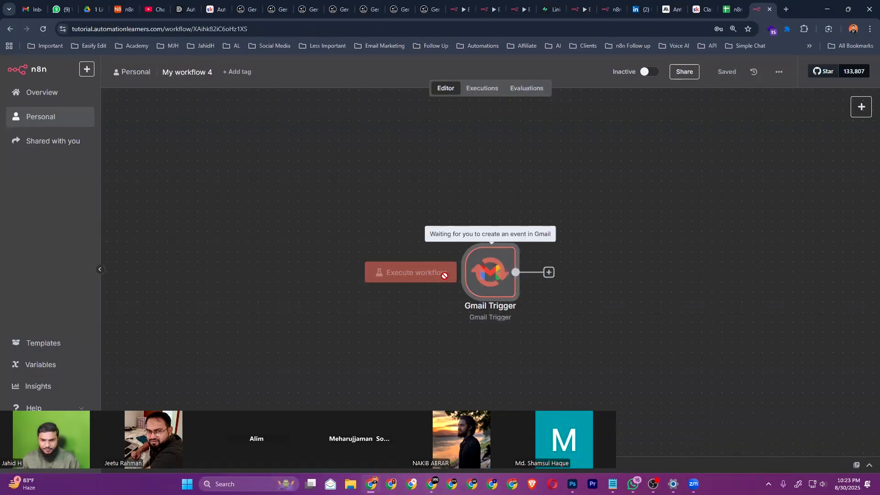
double_click(490, 272)
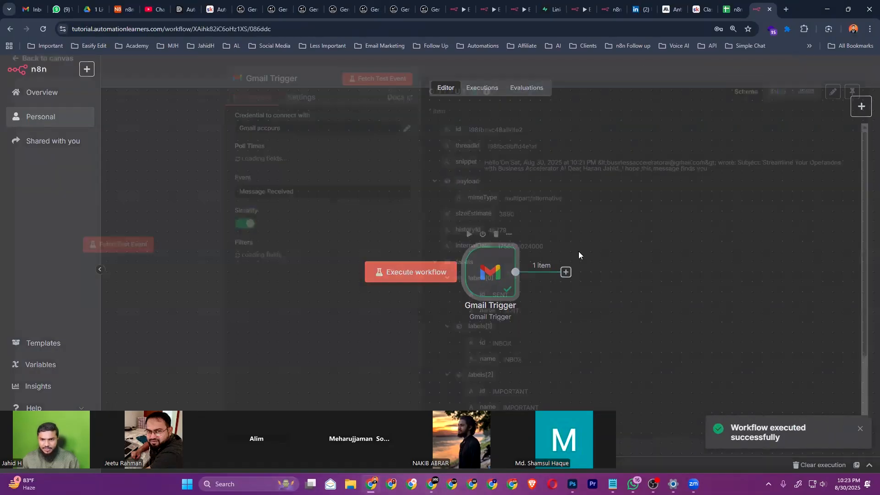
scroll(530, 255, down, 2)
scroll(530, 254, up, 2)
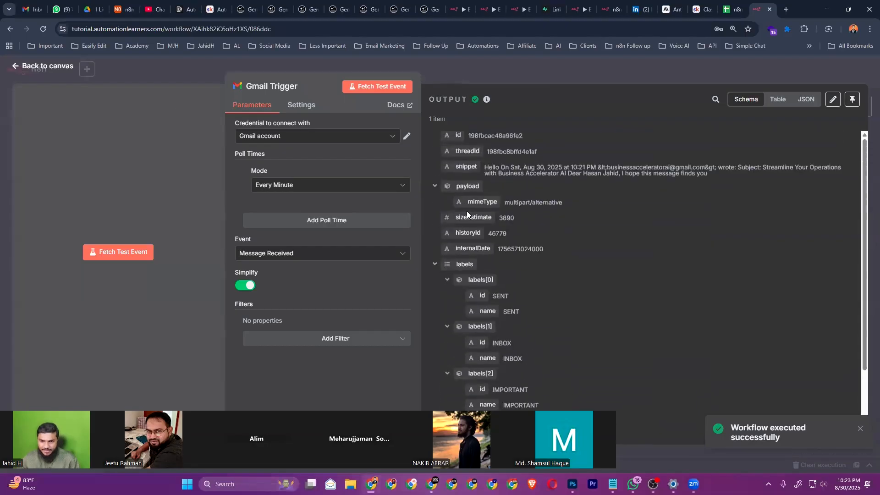
key(Escape)
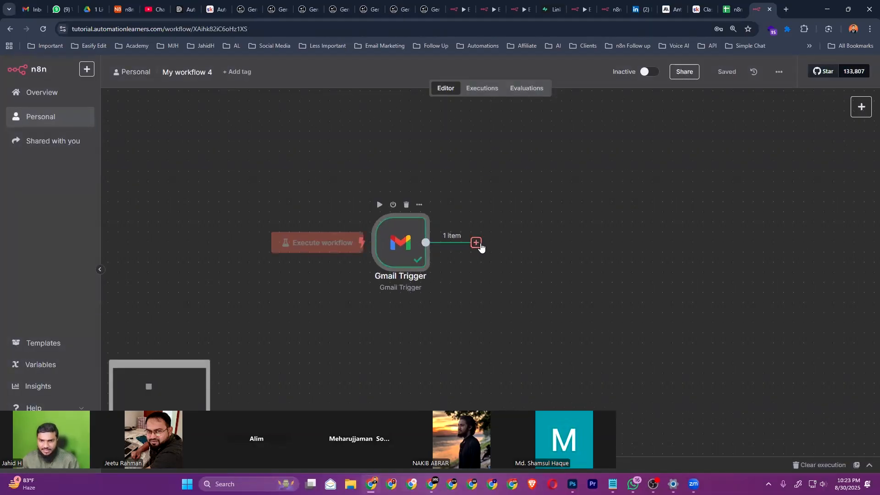
Add a Gmail 'Get a message' node after the Gmail Trigger
click(476, 242)
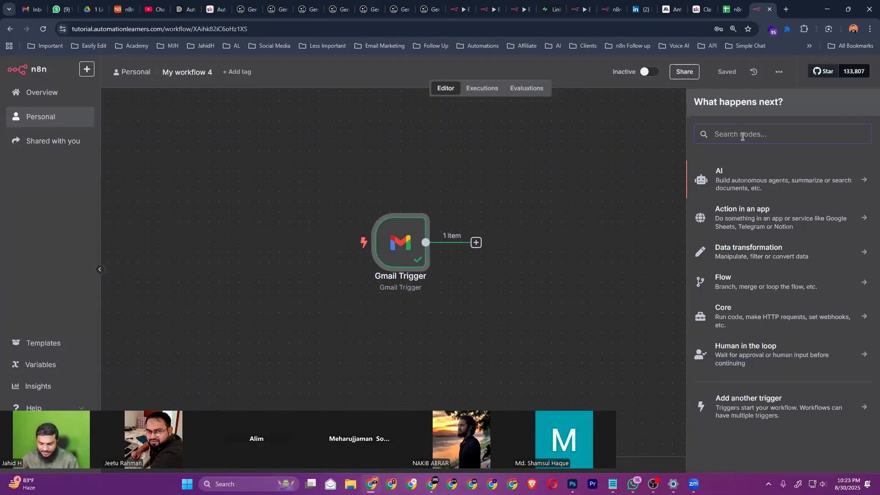
text(gmail)
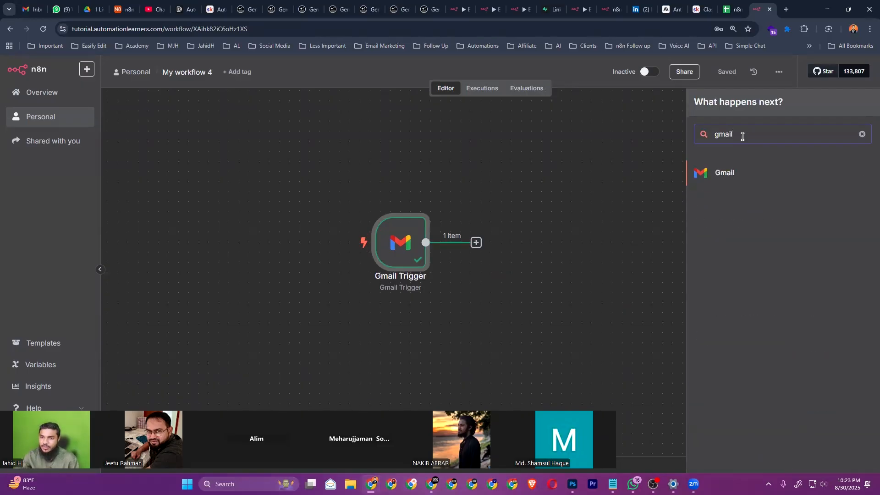
click(729, 173)
scroll(714, 332, down, 5)
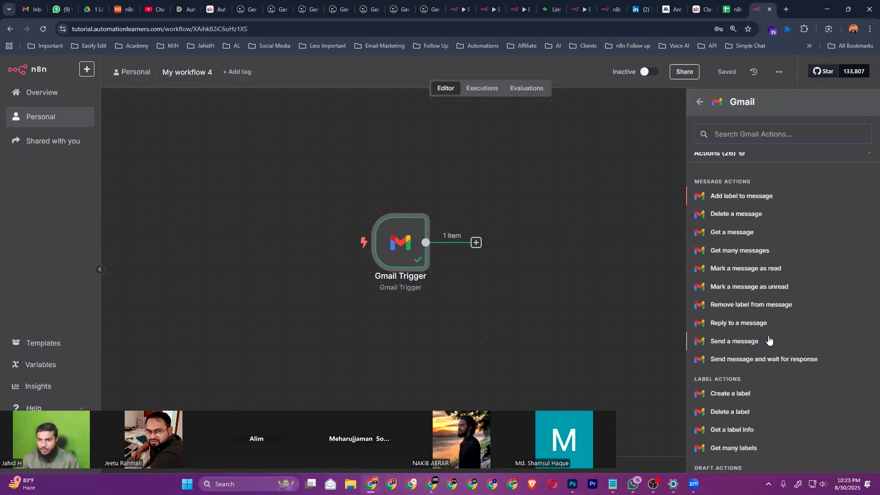
scroll(738, 281, up, 2)
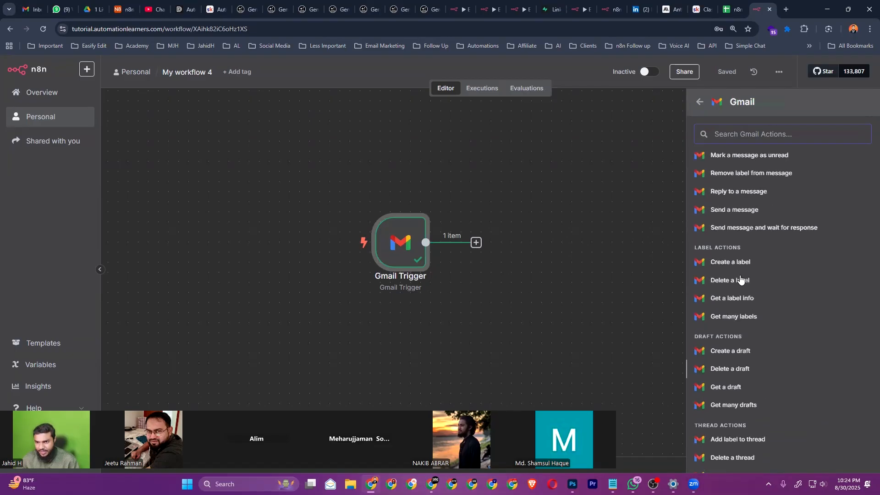
scroll(746, 304, down, 4)
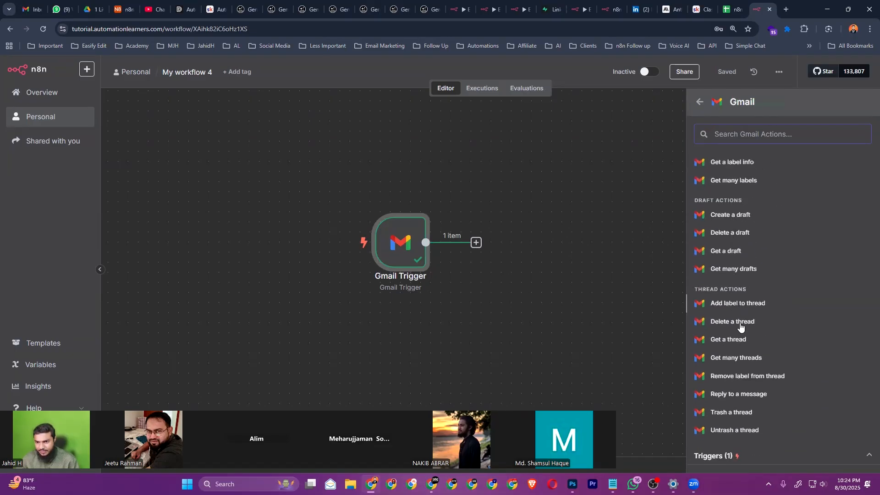
scroll(754, 365, up, 5)
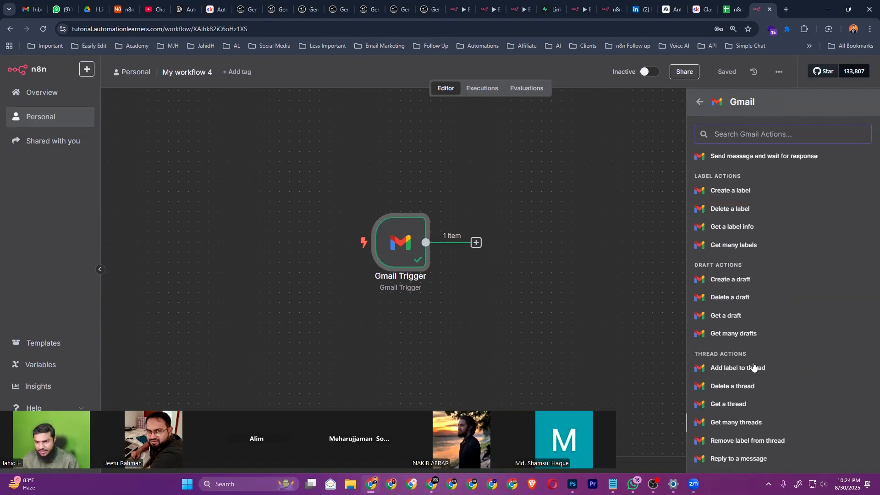
scroll(734, 247, up, 2)
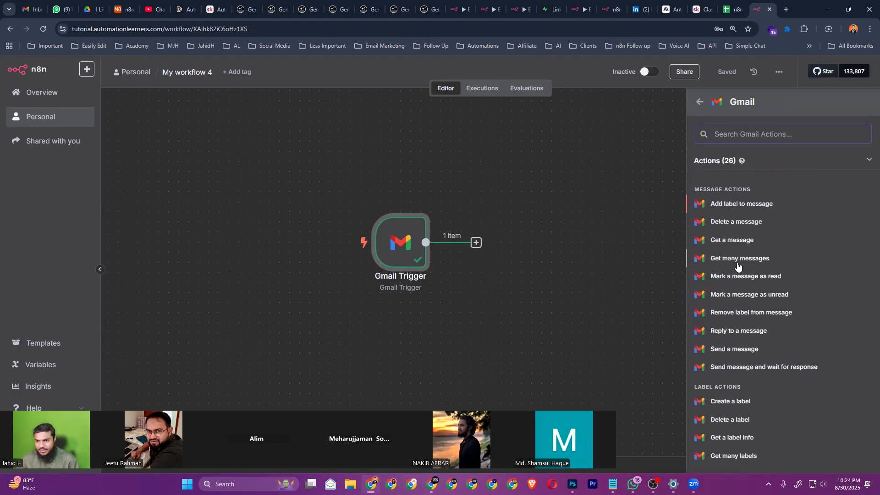
click(737, 246)
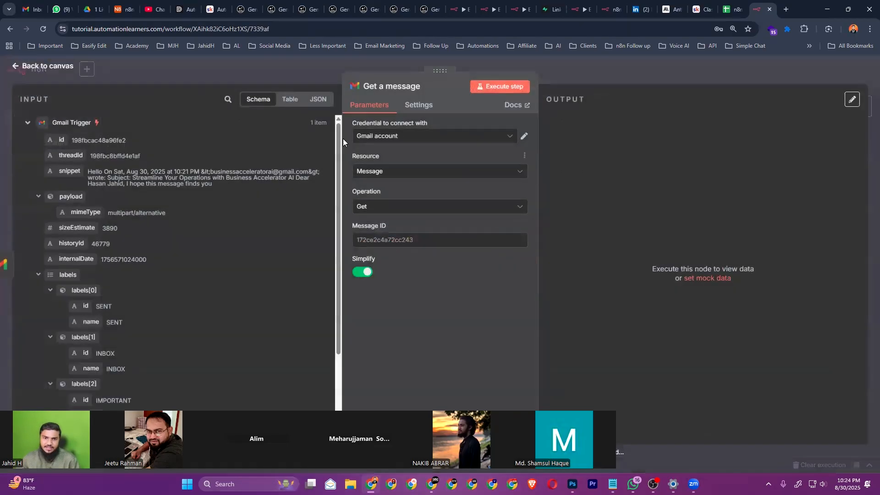
Map the trigger's id ({{ $json.id }}) into Message ID and execute, fetching the Re: Hello reply
click(384, 237)
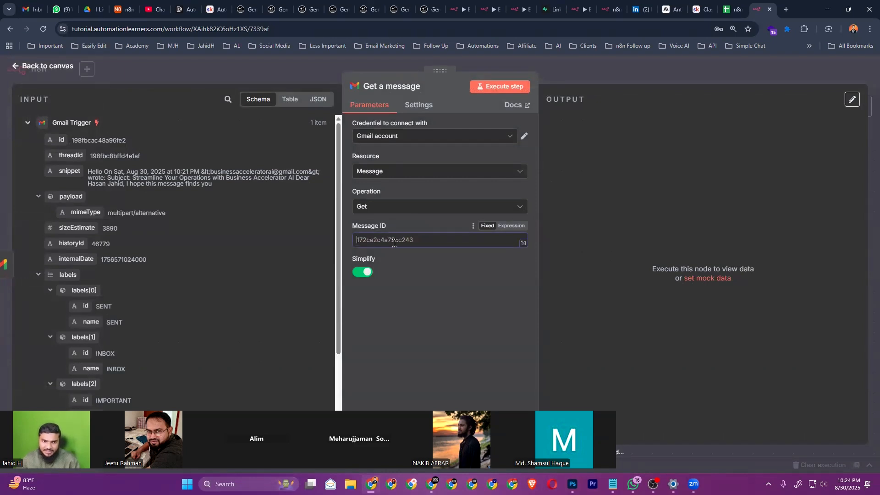
drag(61, 140, 410, 241)
click(495, 93)
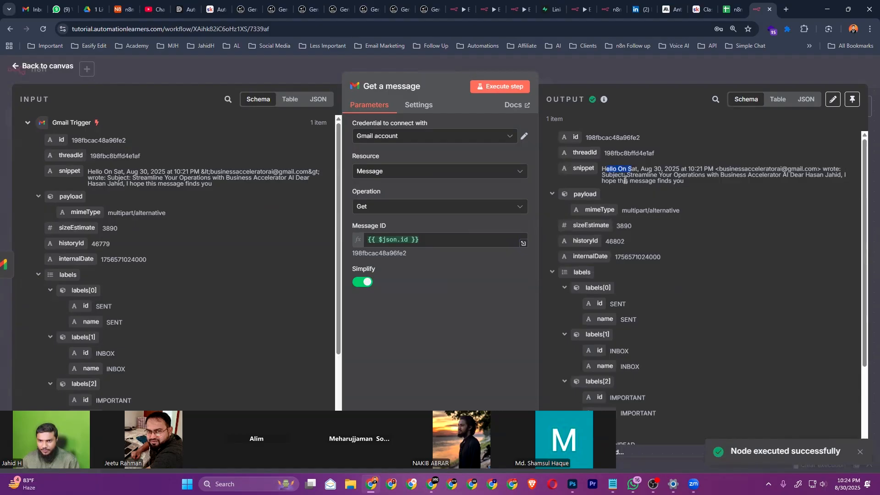
scroll(666, 214, down, 2)
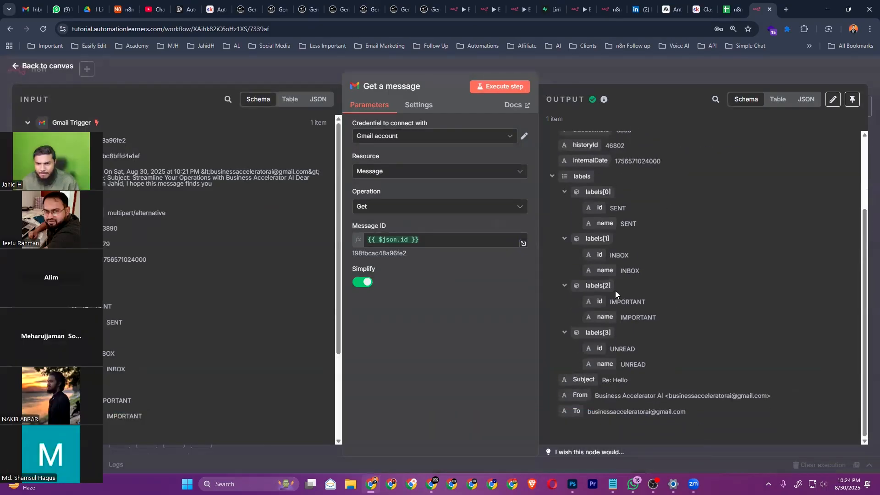
scroll(615, 290, up, 2)
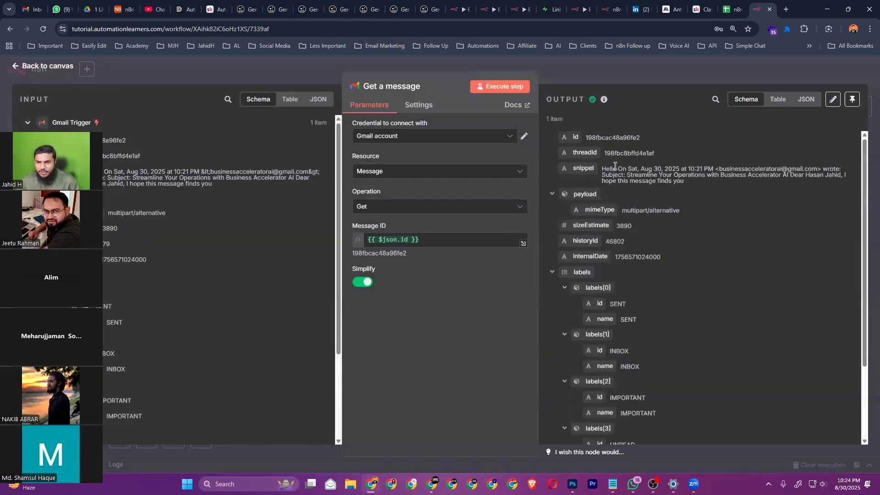
double_click(611, 169)
drag(619, 169, 695, 183)
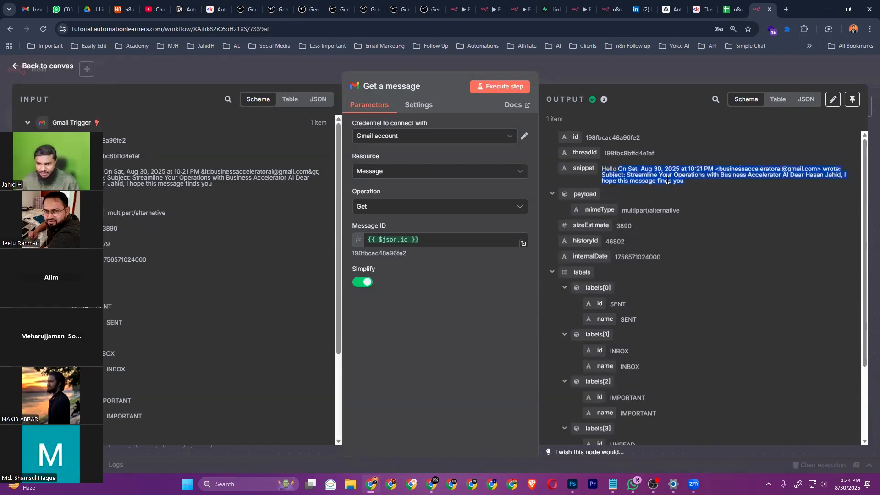
scroll(632, 256, down, 1)
scroll(633, 258, down, 2)
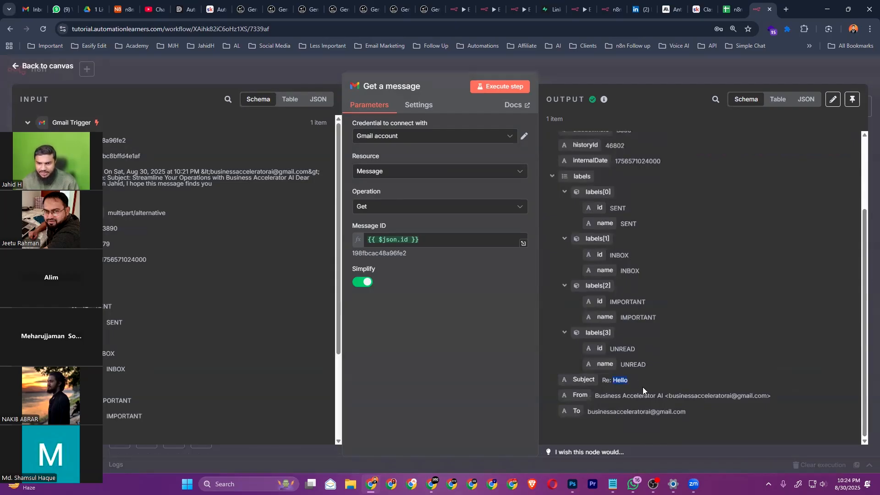
drag(612, 397, 725, 396)
click(702, 397)
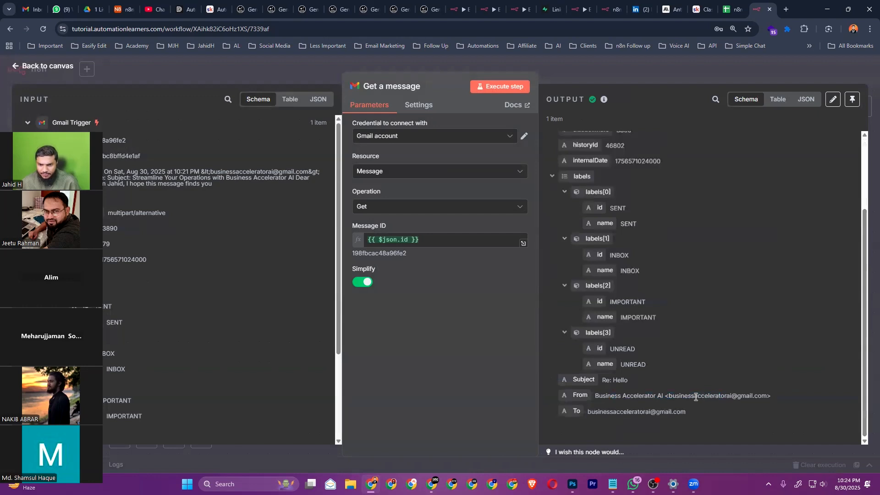
Review the Get a message Operation list against Gmail, keep Get, and close the node details
click(415, 208)
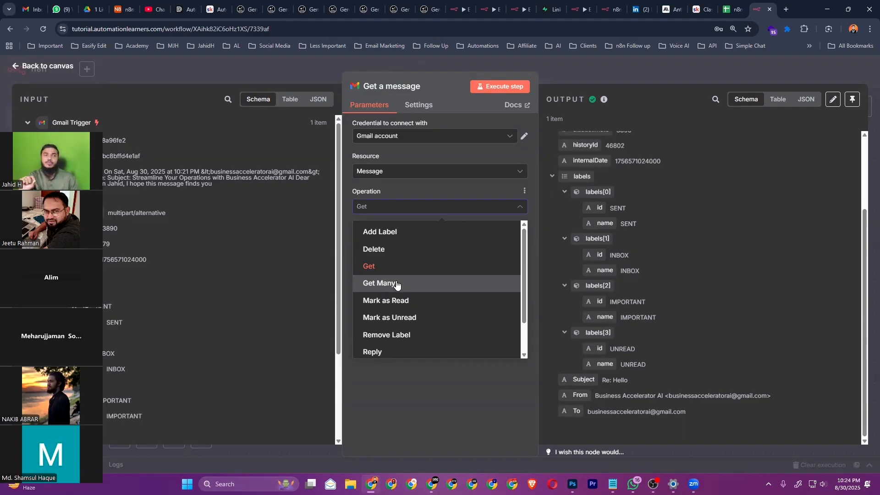
click(432, 484)
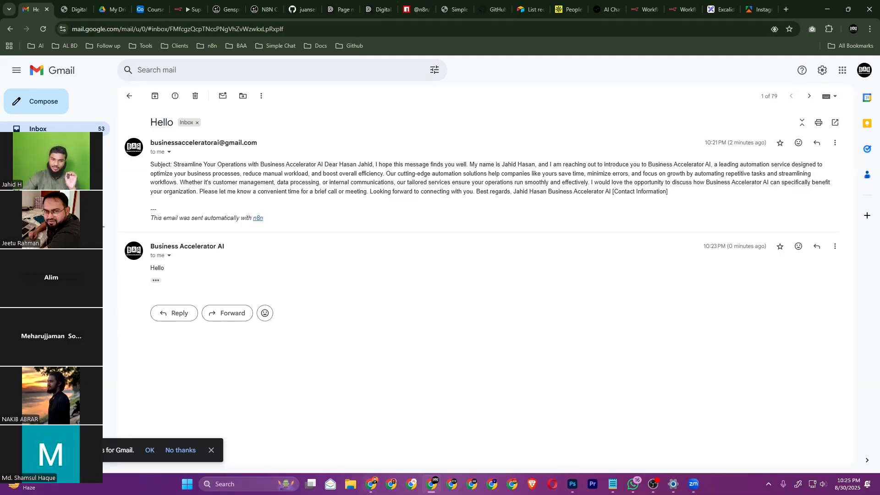
click(372, 482)
click(375, 423)
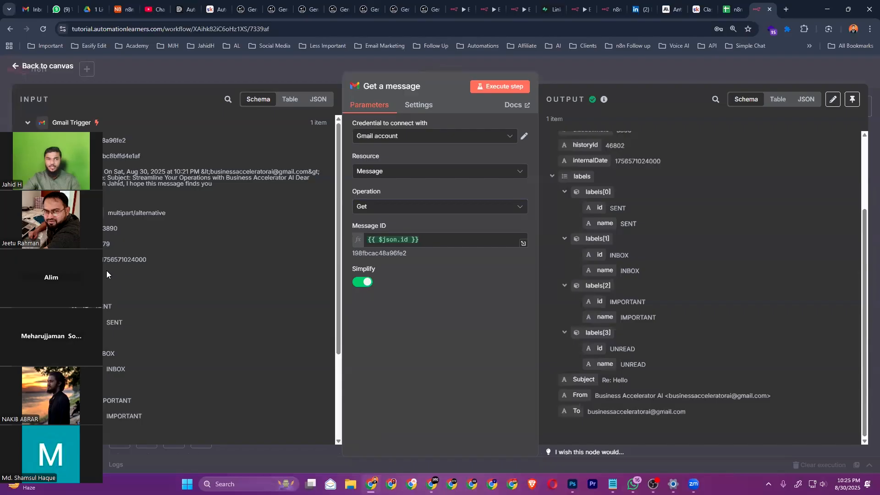
click(51, 69)
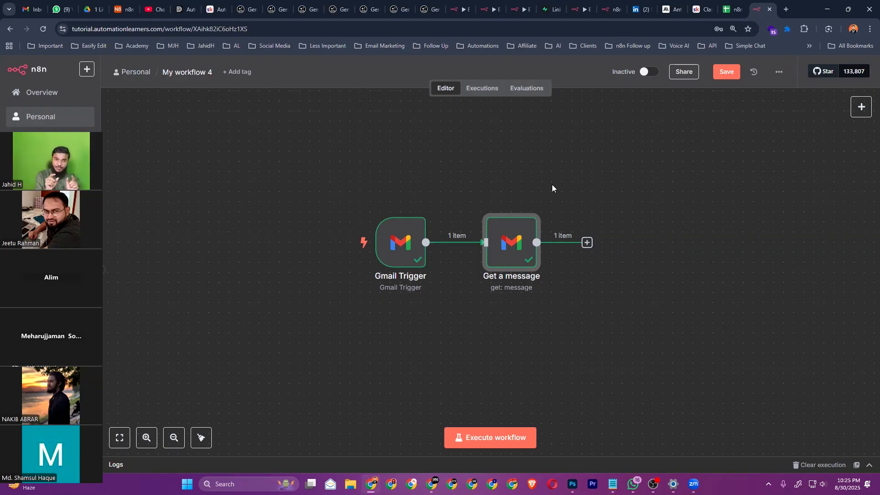
Add an AI Agent node after Get a message with its prompt source set to Define below
drag(304, 182, 599, 360)
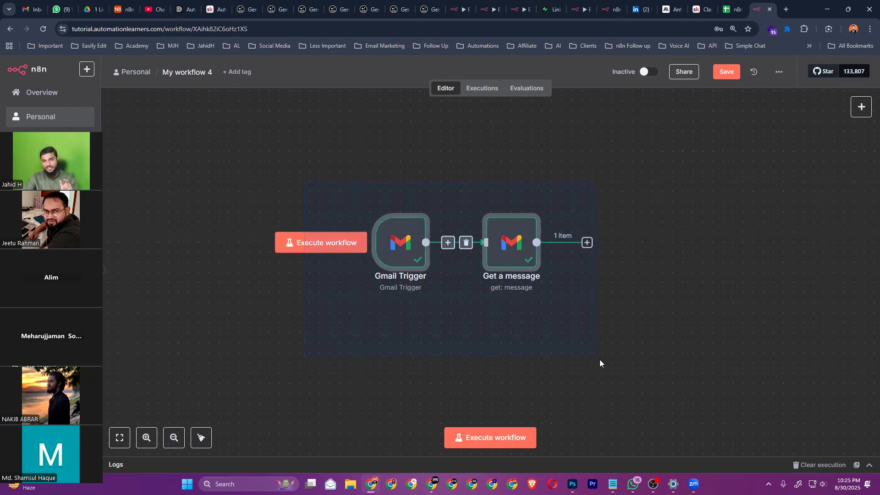
click(662, 351)
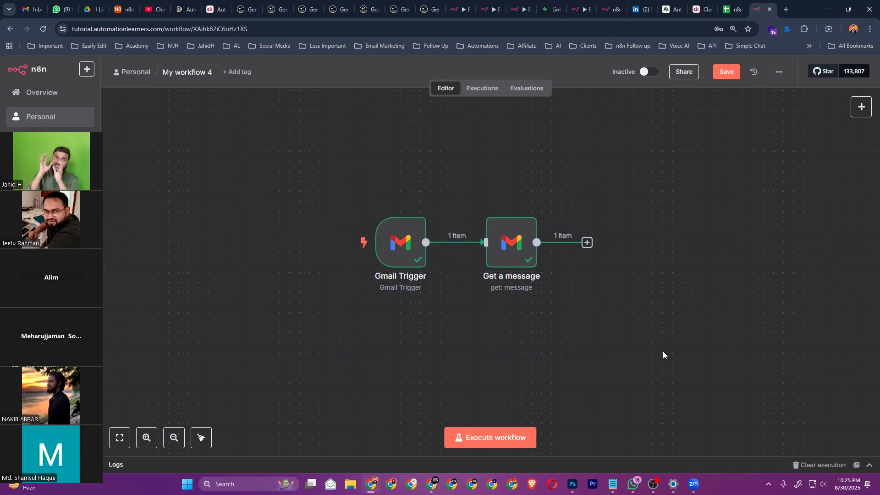
click(593, 243)
text(age)
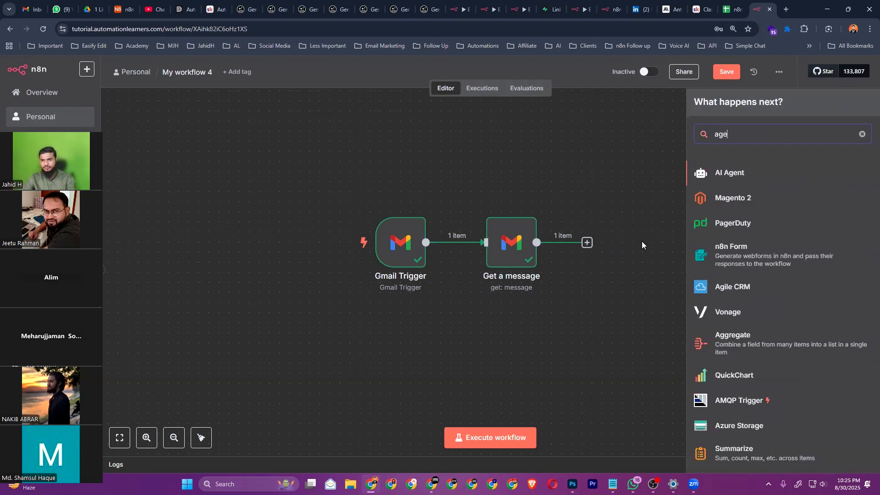
click(700, 177)
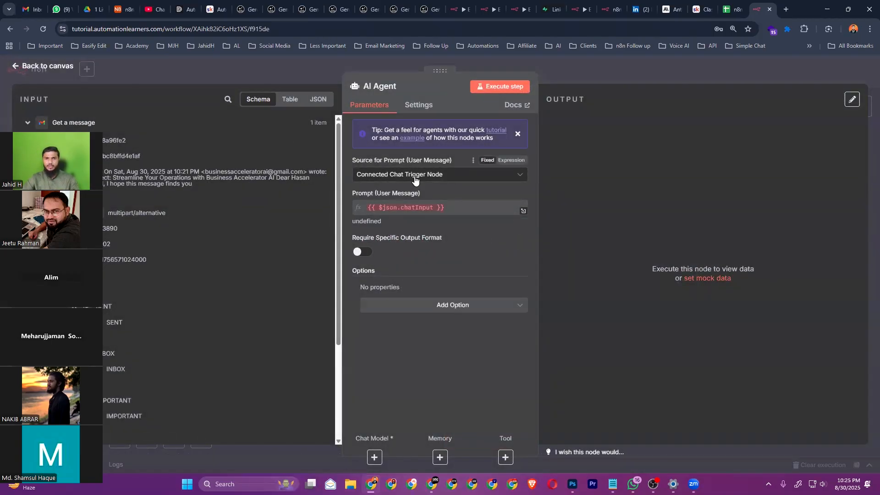
click(415, 180)
click(416, 242)
key(Escape)
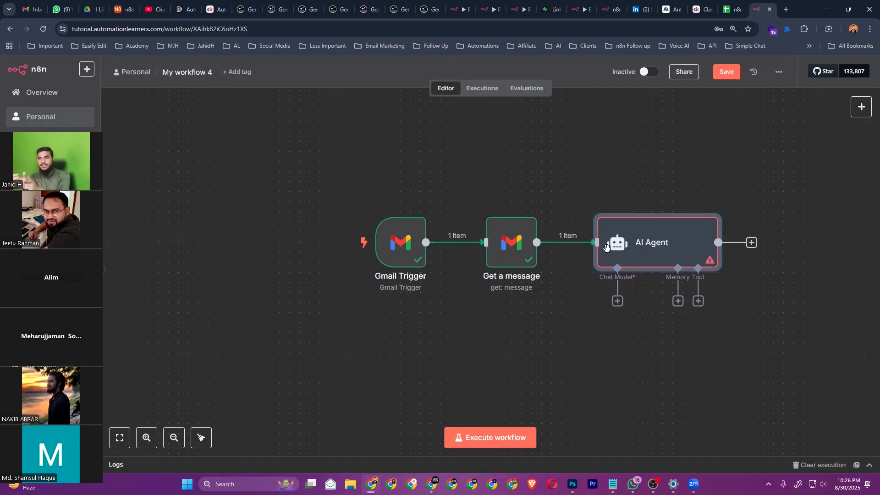
Add a Gmail Send a message node after the AI Agent
scroll(554, 216, right, 5)
scroll(554, 216, up, 2)
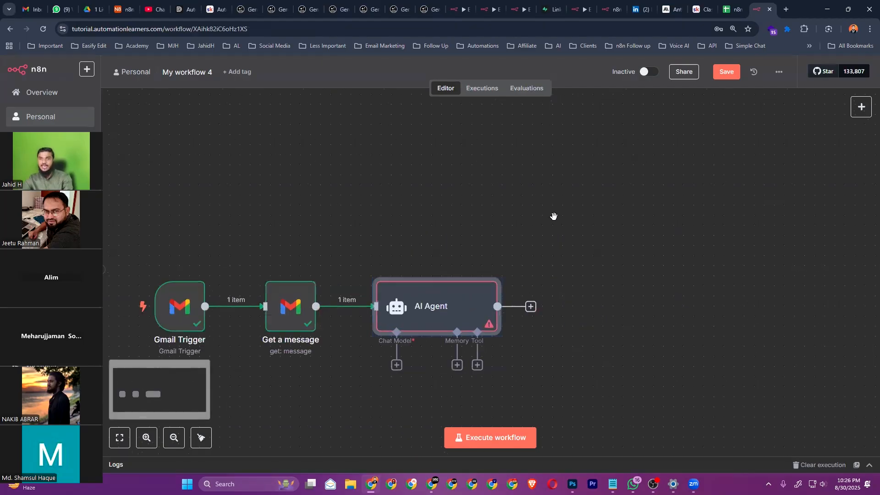
click(530, 306)
text(se)
key(BackSpace)
key(BackSpace)
text(gmail)
click(700, 179)
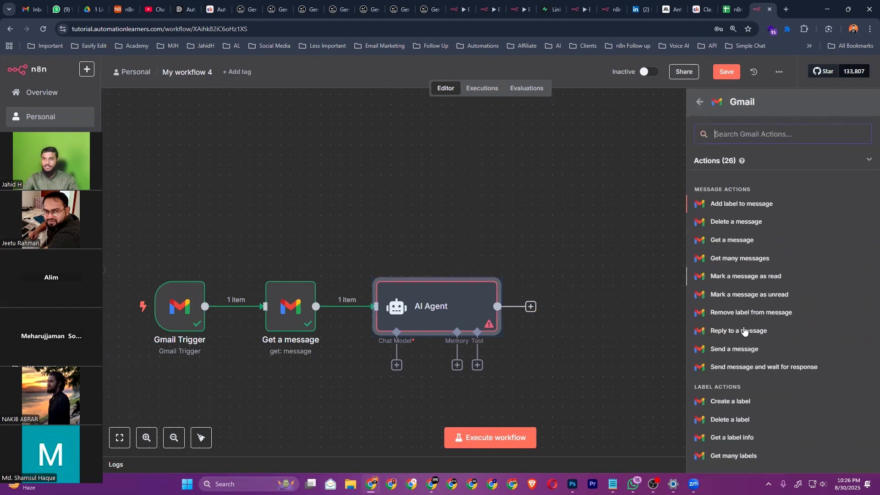
click(740, 303)
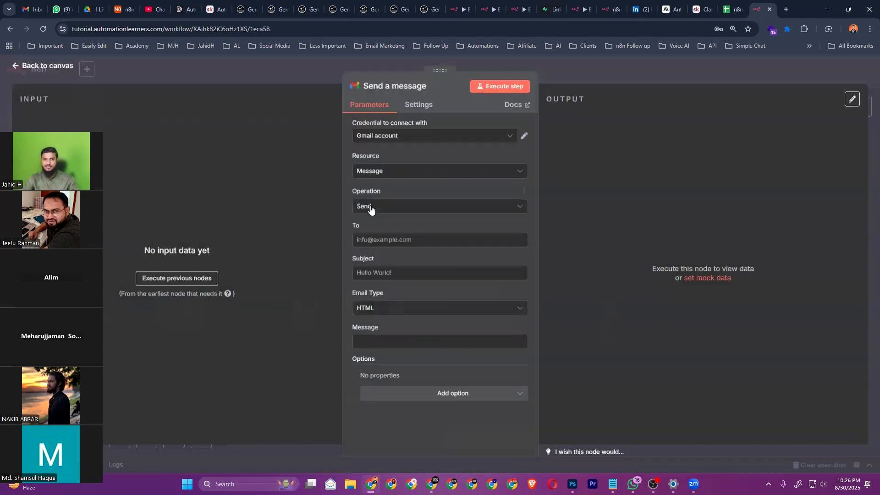
click(65, 67)
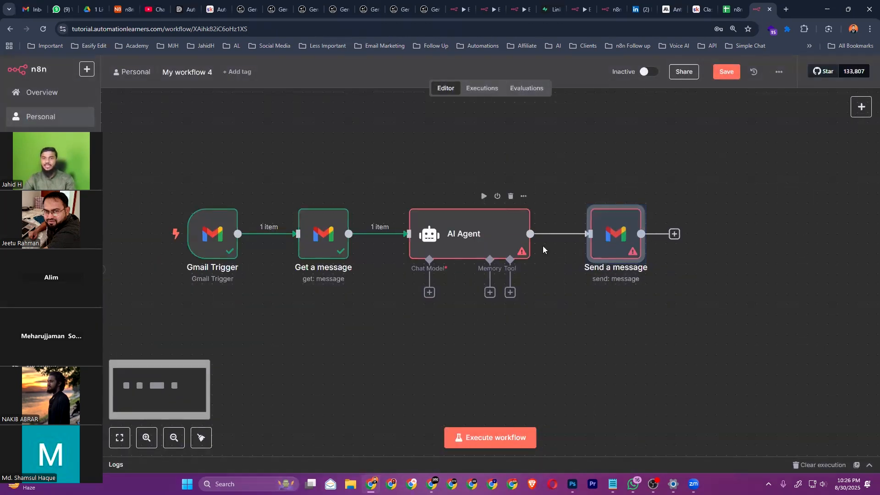
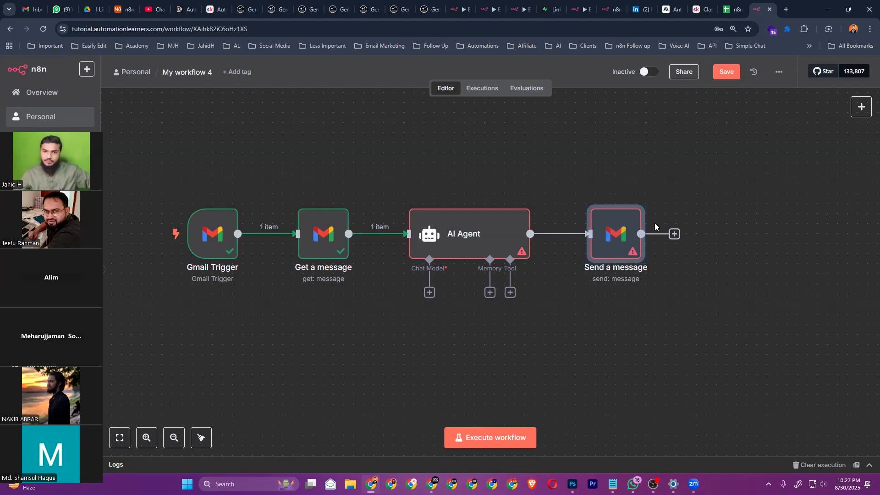
Select all nodes and reposition the canvas view of the workflow
key(ctrl+a)
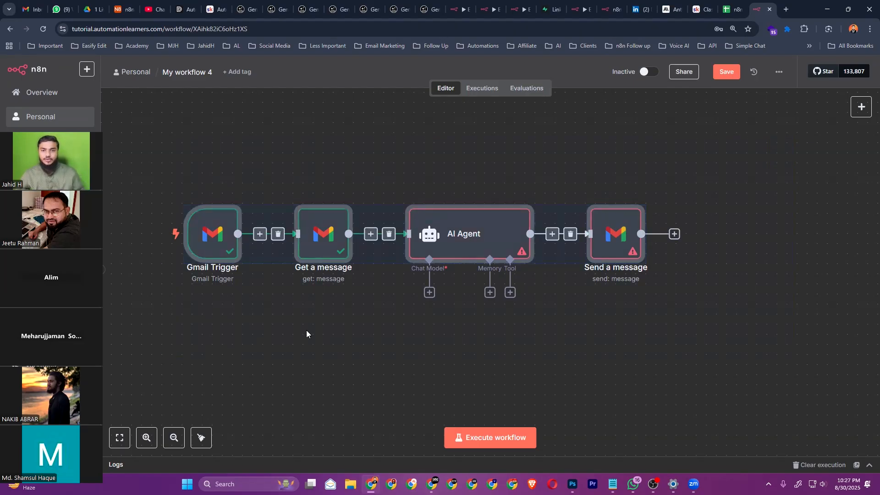
scroll(311, 334, down, 2)
drag(322, 353, 423, 309)
click(414, 315)
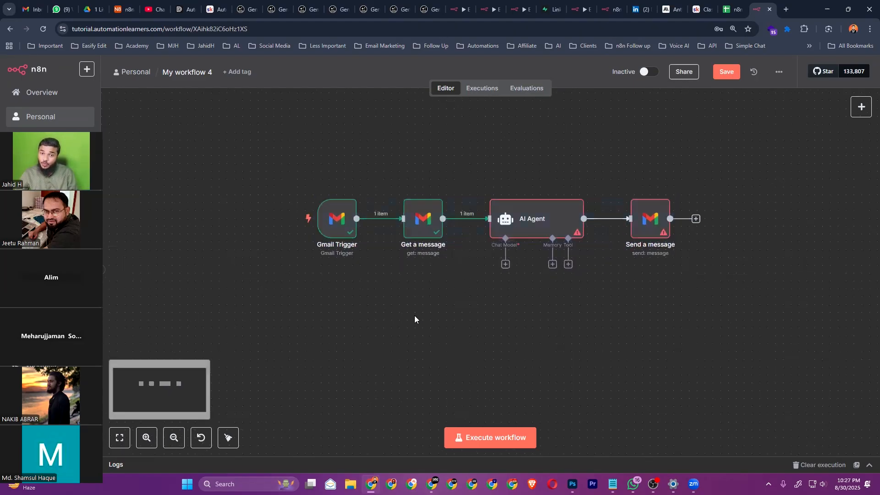
scroll(529, 287, up, 1)
scroll(620, 306, up, 1)
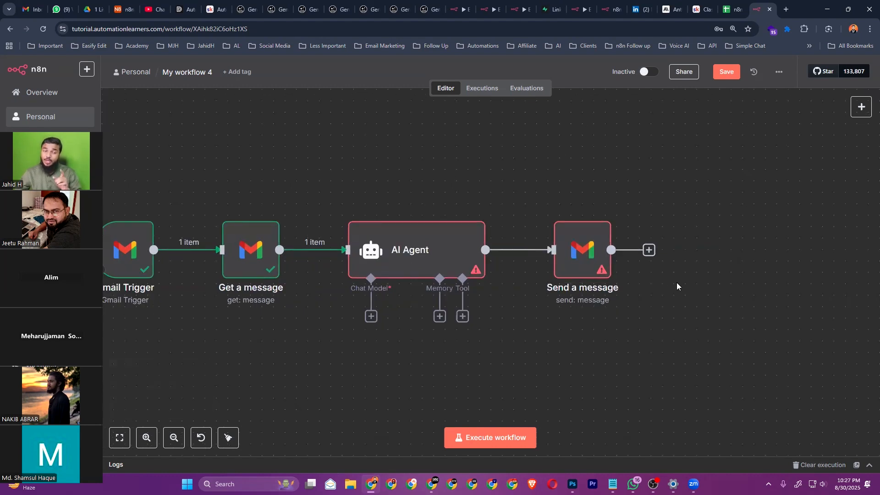
Add an Execute Sub-workflow 'Execute A Sub Workflow' node after Send a message
click(649, 250)
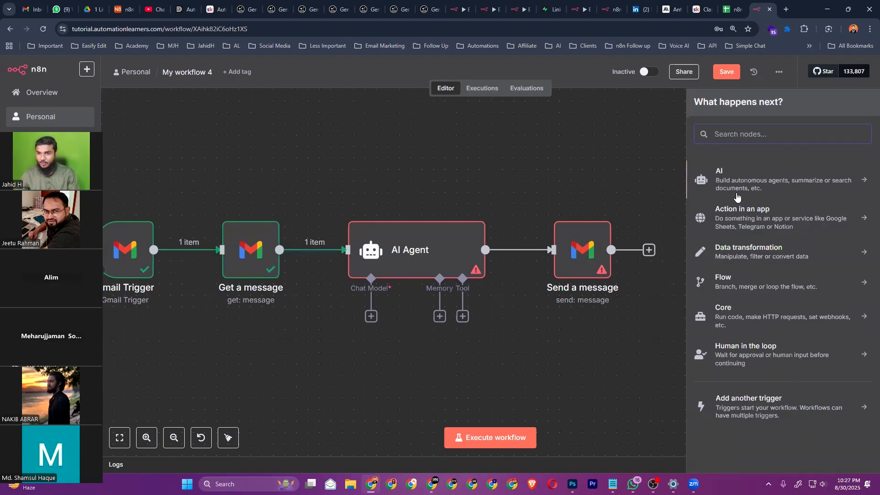
click(759, 408)
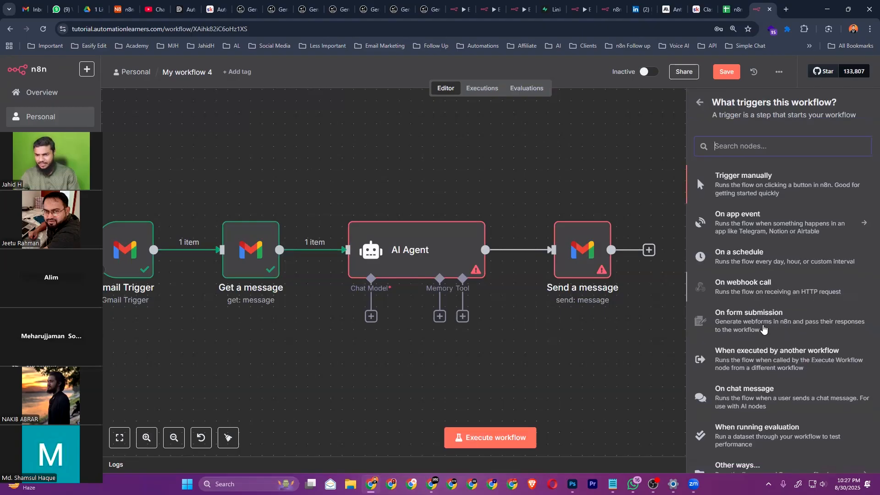
scroll(750, 414, down, 1)
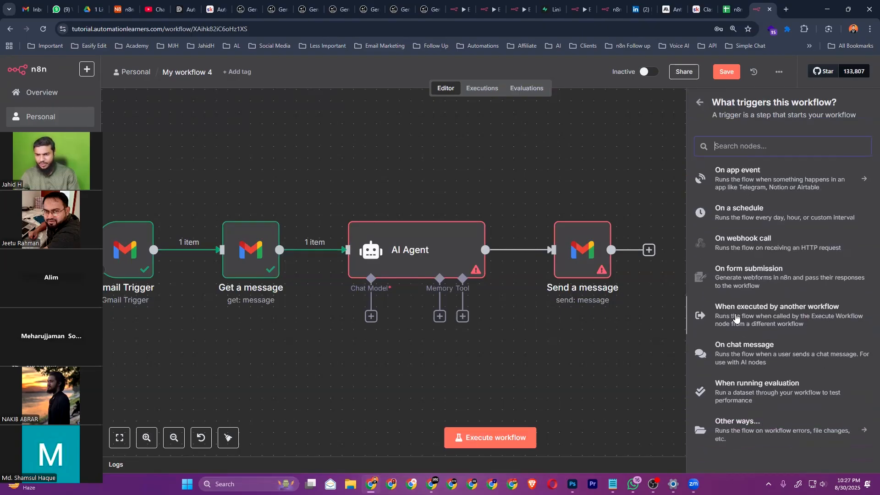
scroll(742, 250, up, 1)
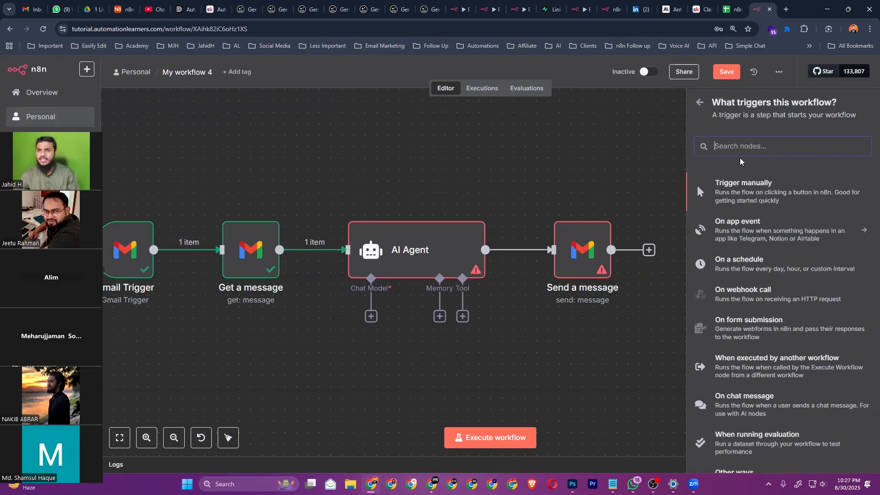
text(exec)
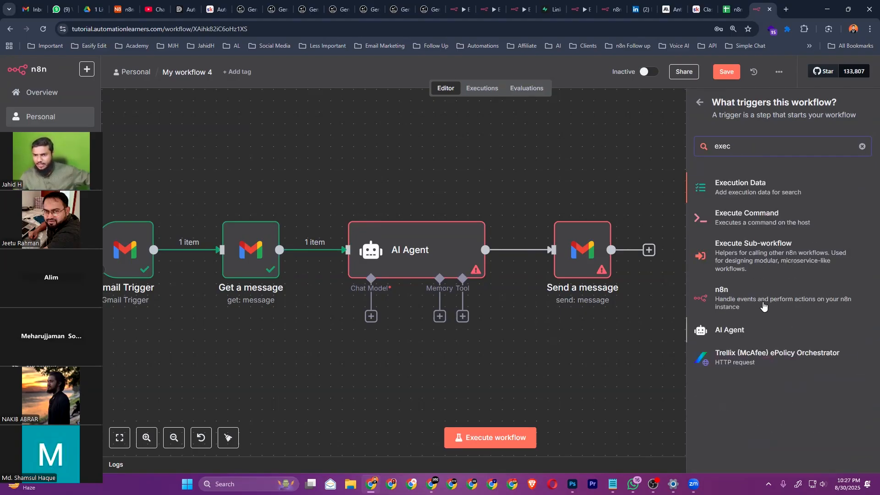
click(755, 255)
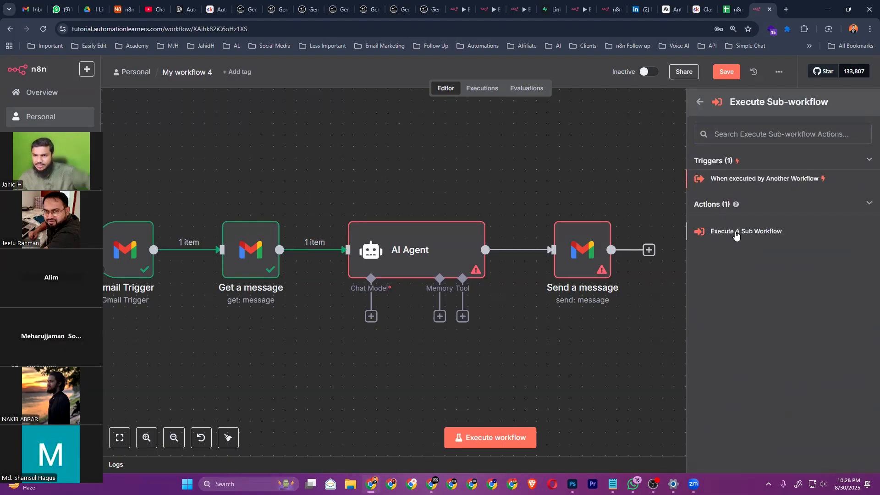
click(733, 232)
Back on the canvas, open the new Execute Workflow node's settings
click(16, 72)
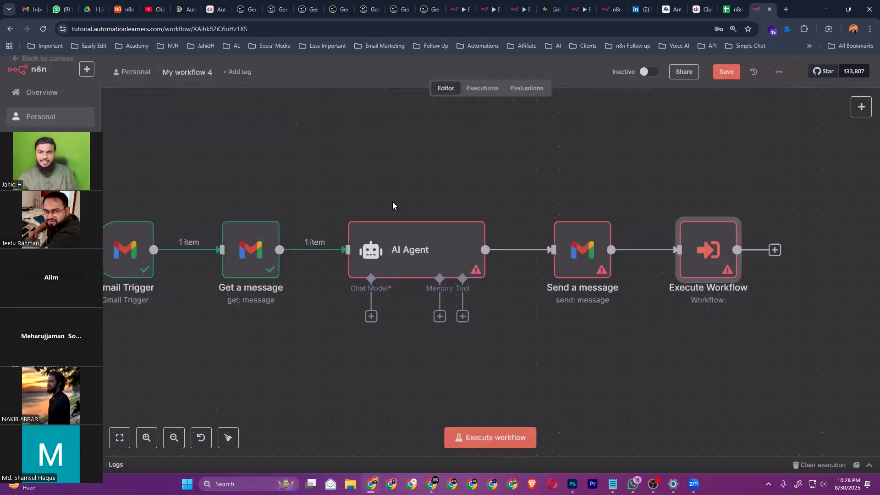
drag(435, 174, 466, 171)
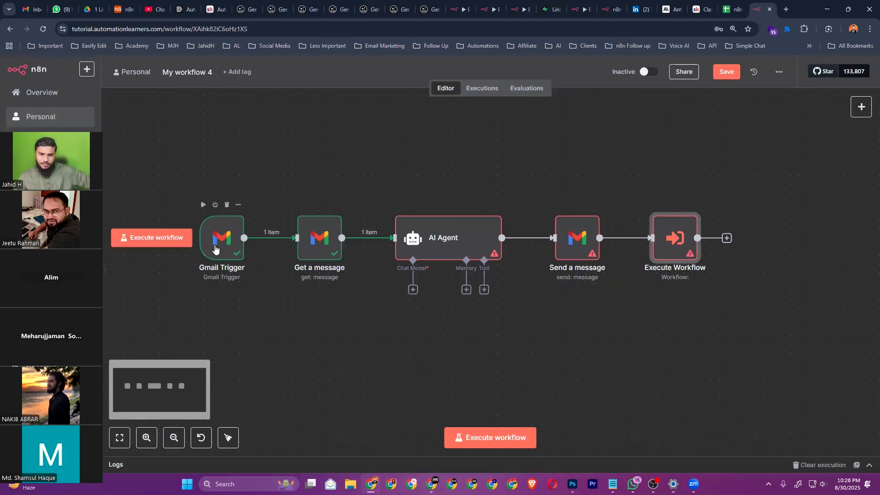
click(458, 241)
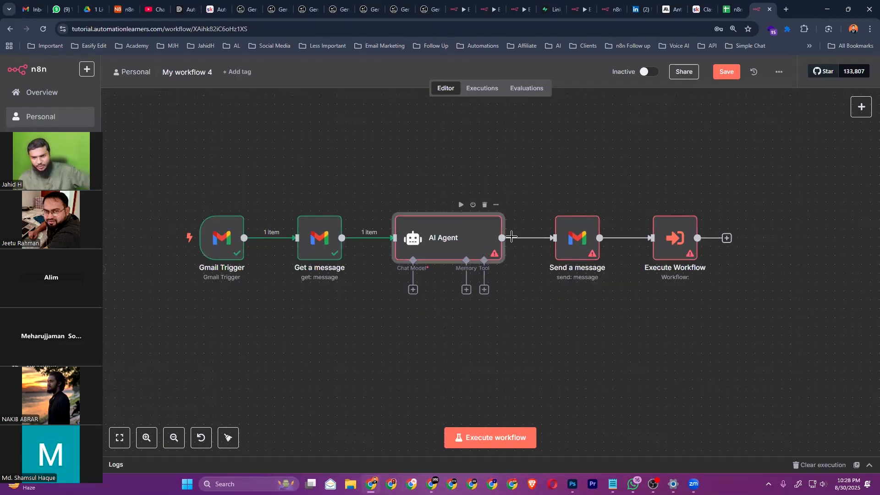
click(590, 232)
drag(631, 179, 745, 293)
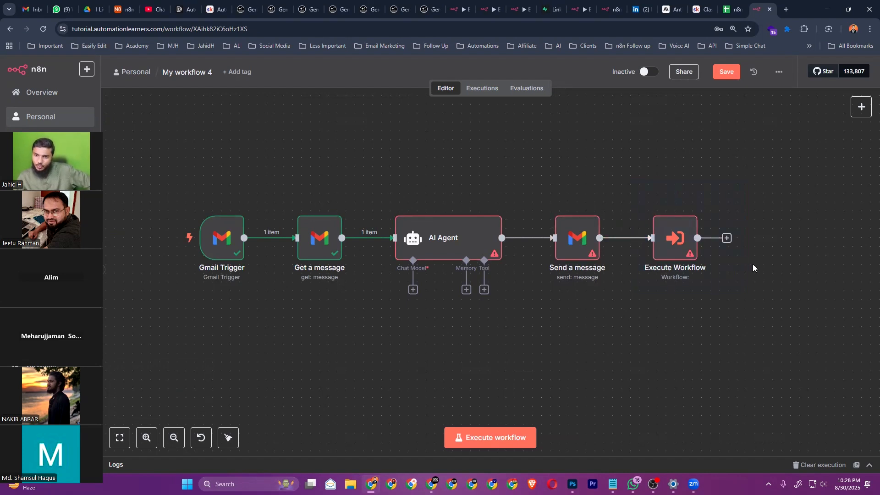
double_click(675, 237)
Point the node at '#7 - Live Session 25.07.25' and open that sub-workflow in a new tab
click(421, 178)
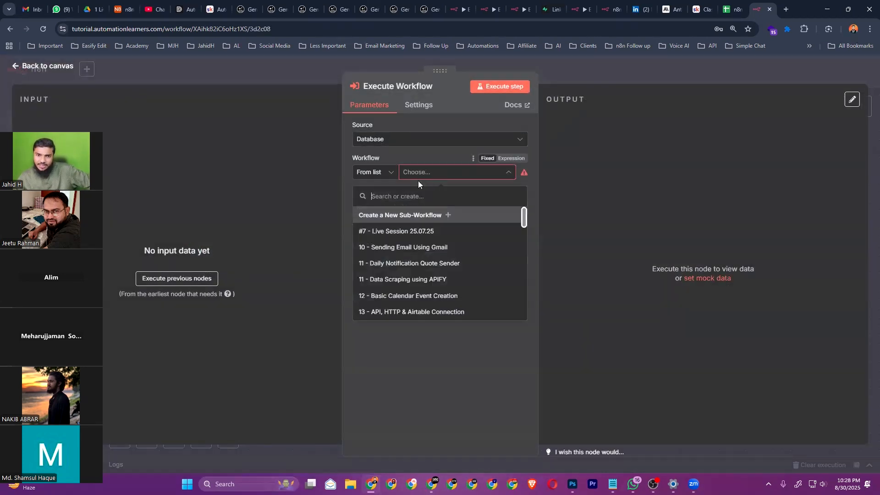
scroll(407, 257, down, 5)
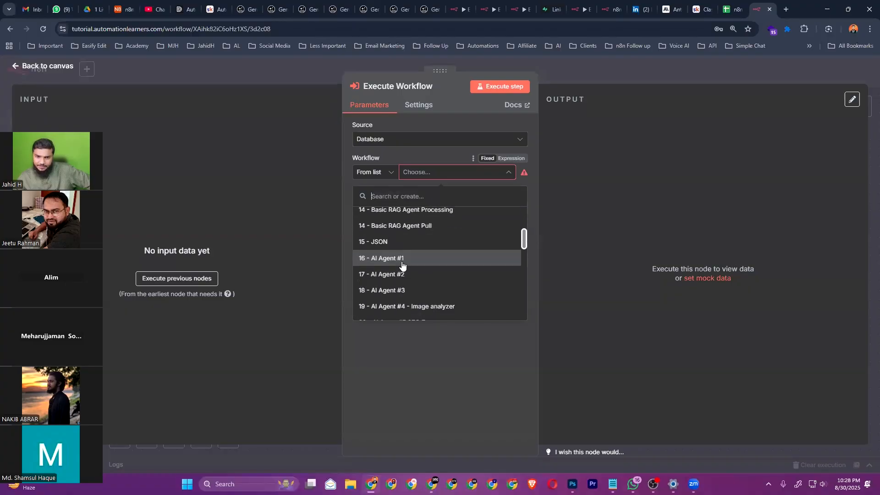
scroll(412, 253, down, 2)
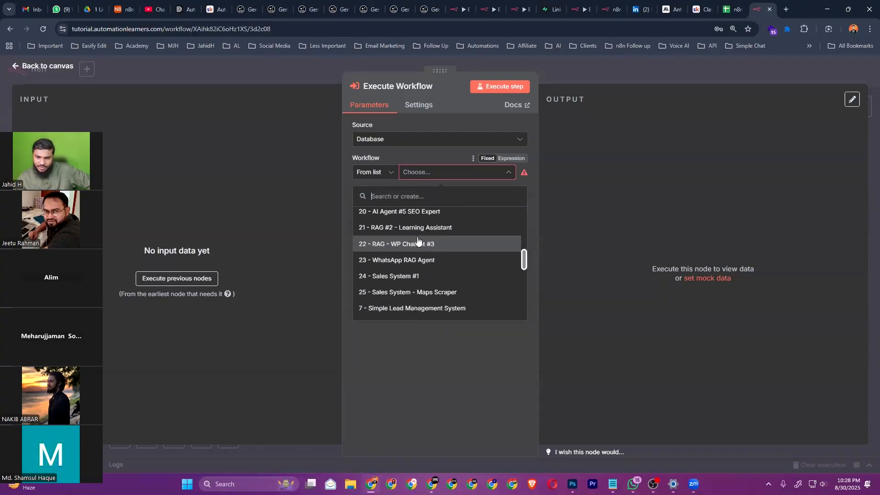
scroll(413, 252, up, 8)
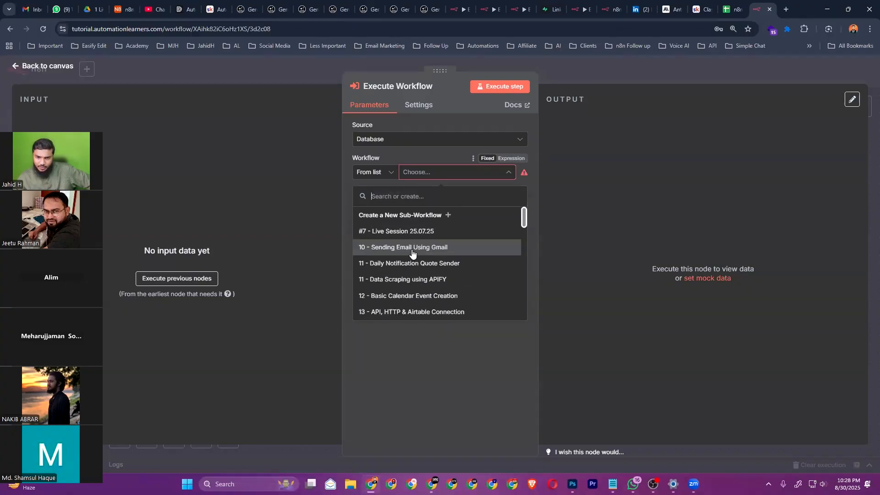
click(395, 233)
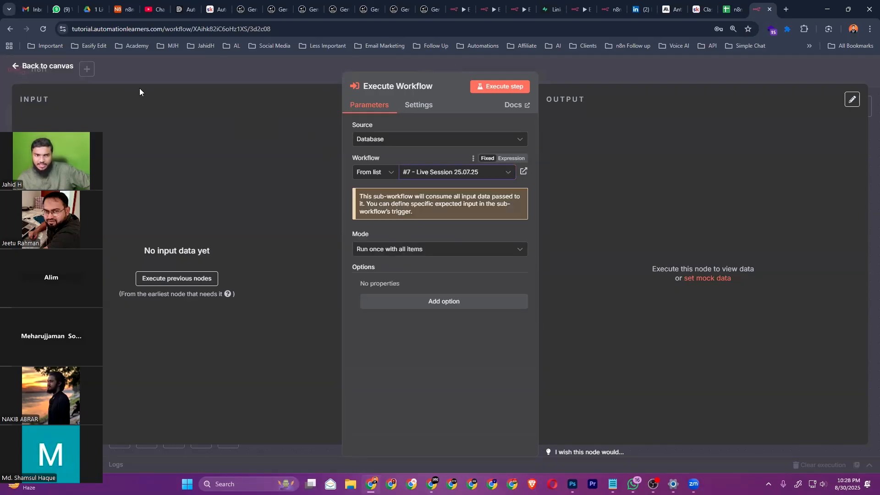
click(523, 172)
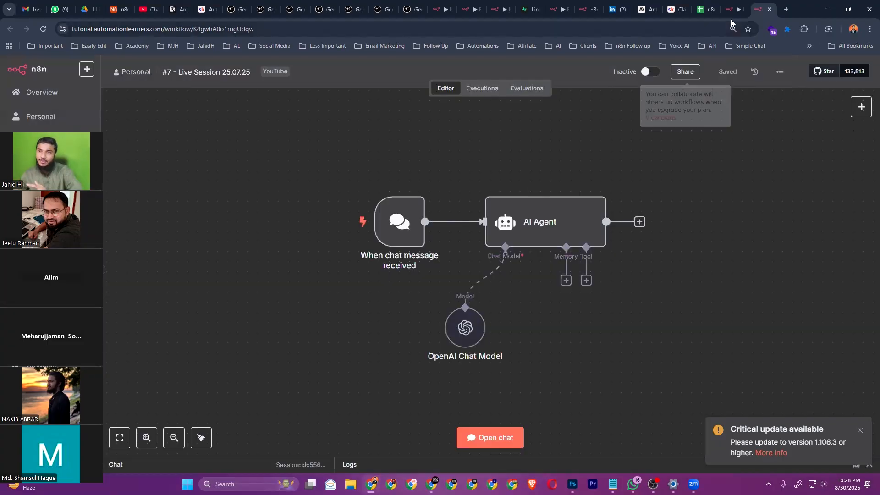
Return to My workflow 4's canvas and reopen, then close, the Execute Workflow node's settings
click(724, 13)
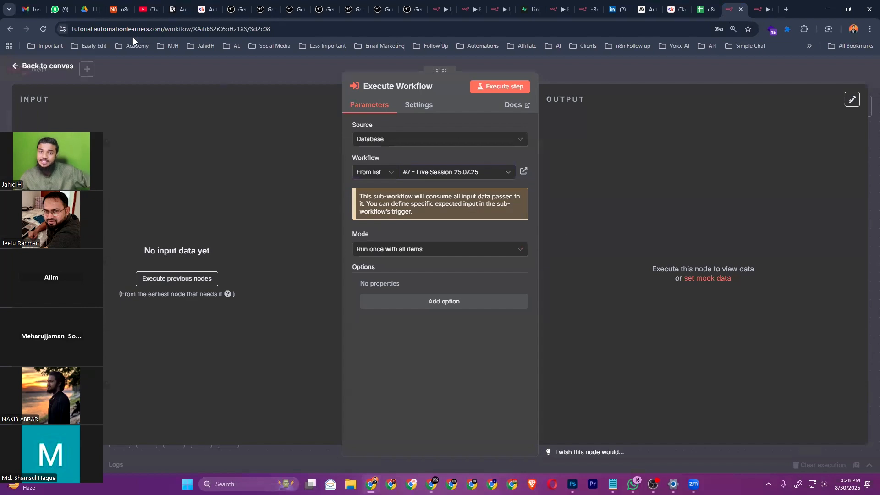
click(34, 58)
mouse_move(669, 240)
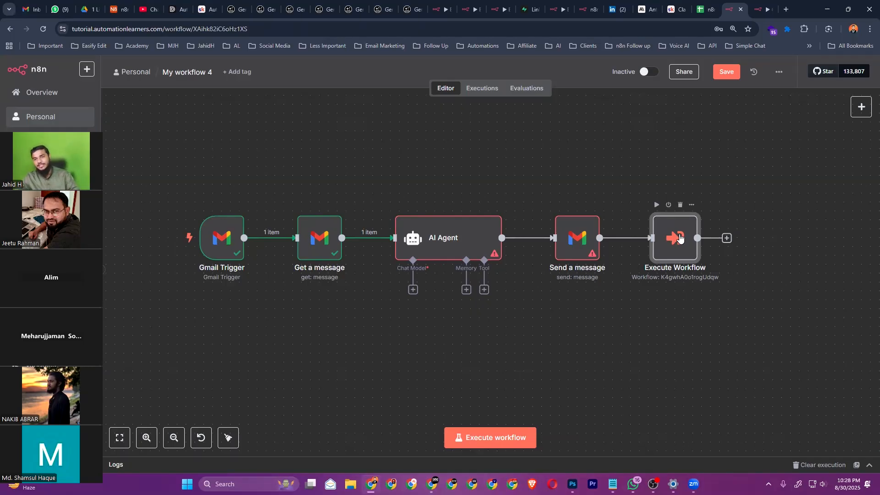
double_click(678, 241)
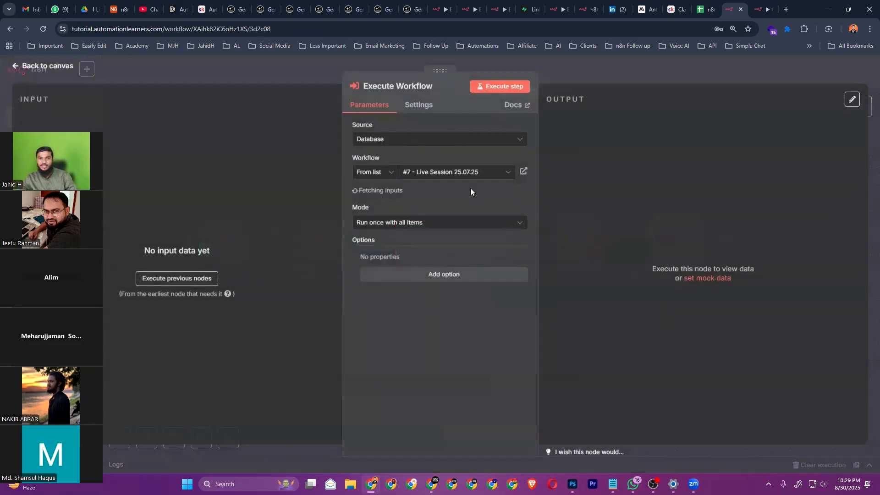
click(60, 64)
mouse_move(665, 208)
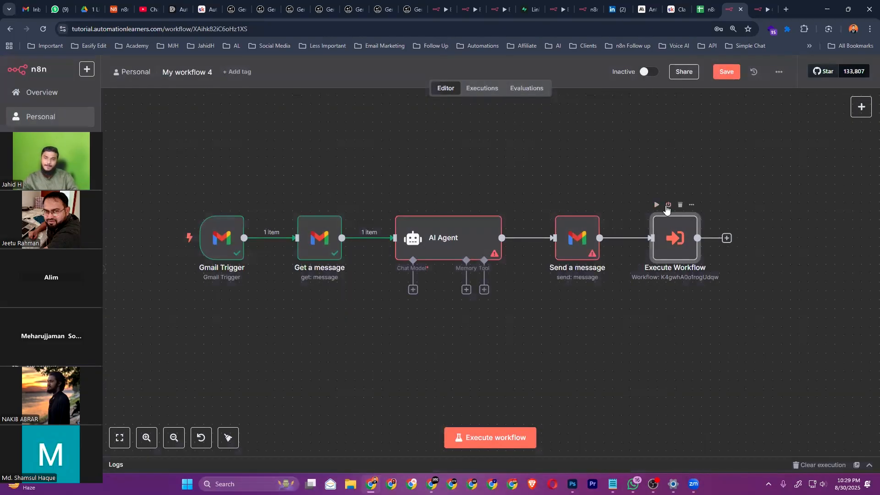
Try identifying the sub-workflow By ID, selecting the ID from the sub-workflow tab's URL
double_click(676, 238)
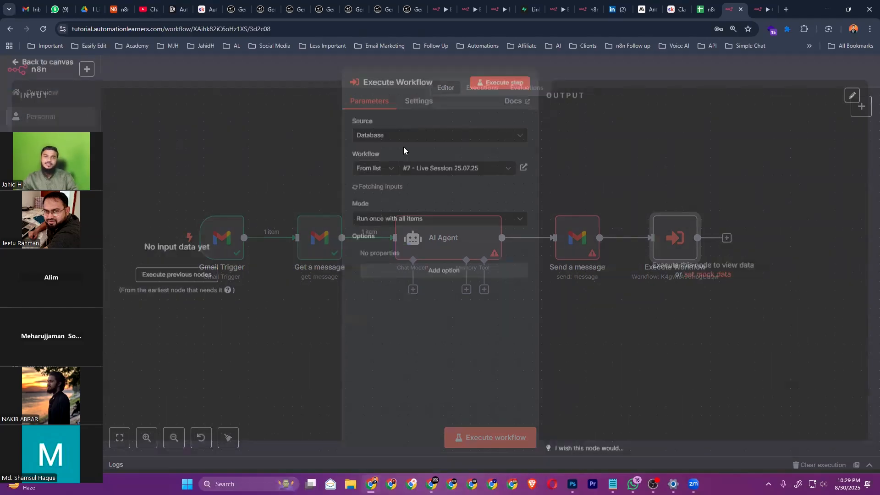
click(426, 172)
click(376, 173)
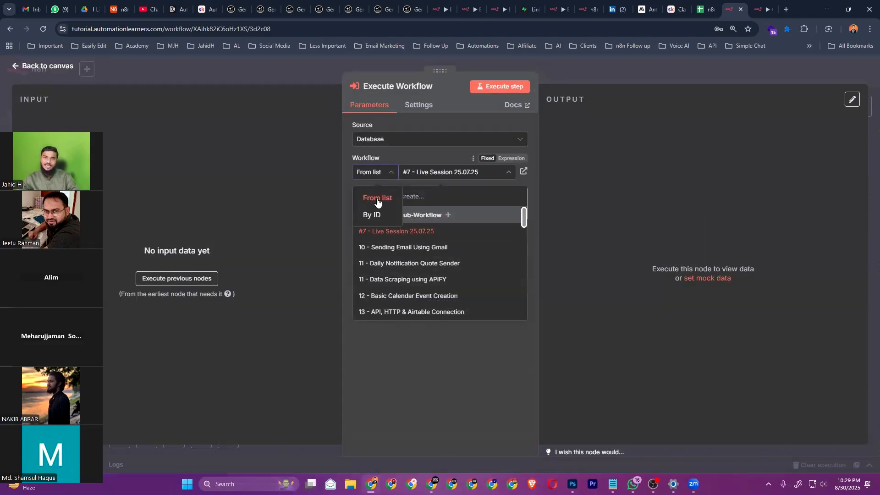
click(373, 215)
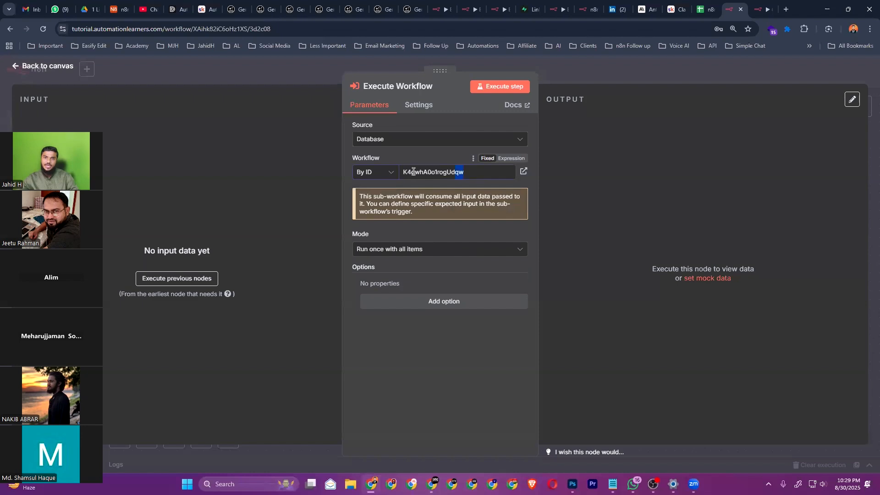
key(ctrl+Tab)
click(259, 30)
click(260, 30)
double_click(248, 30)
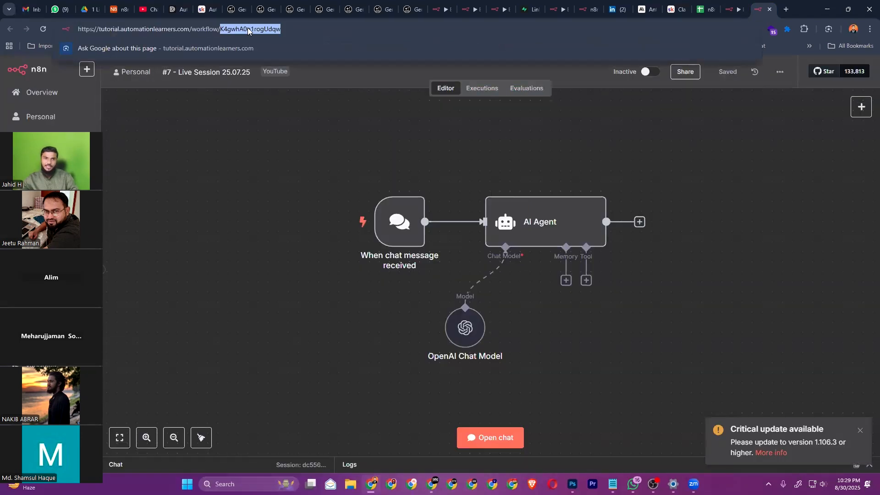
Revert to choosing '#7 - Live Session 25.07.25' From list and return to the canvas
click(733, 9)
click(374, 172)
click(373, 196)
click(416, 390)
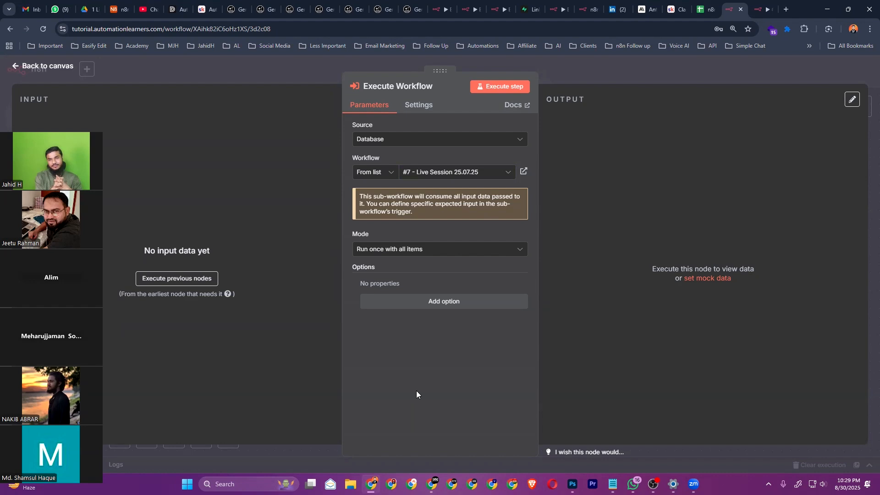
click(26, 67)
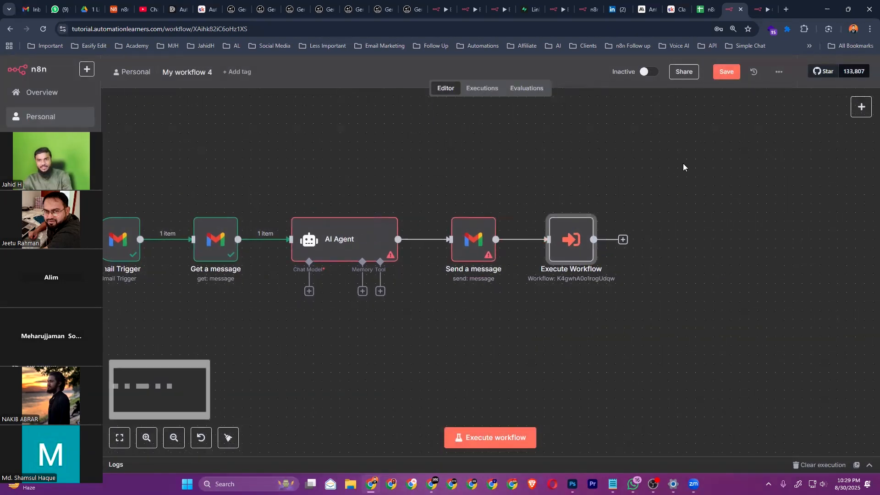
Add a sticky note, enlarge it taller, and place it over the Execute Workflow node
right_click(683, 167)
right_click(707, 149)
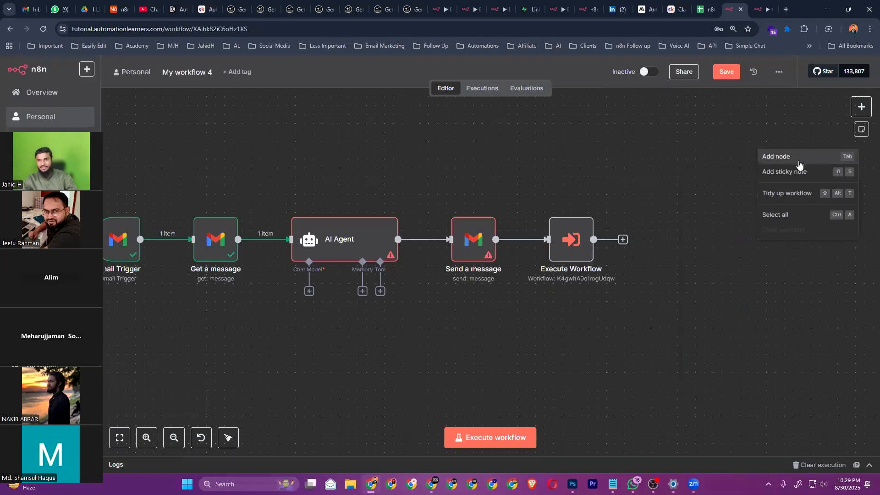
click(792, 171)
drag(723, 191, 597, 227)
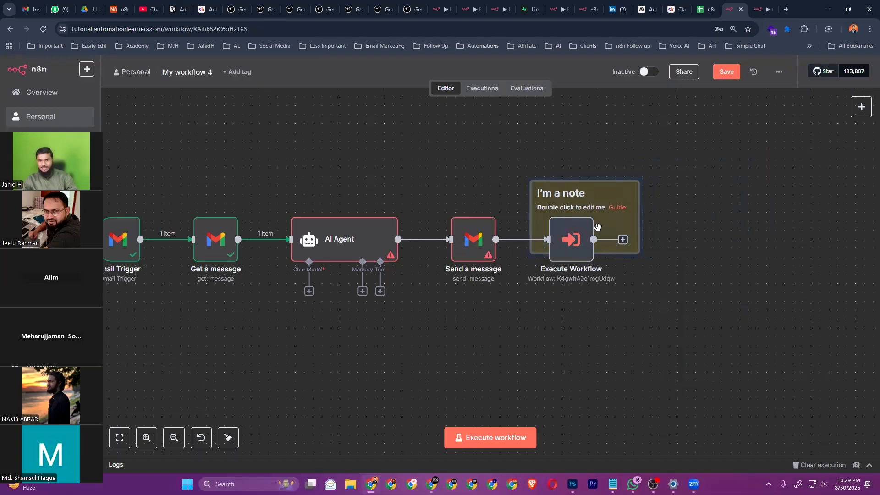
drag(637, 250, 726, 242)
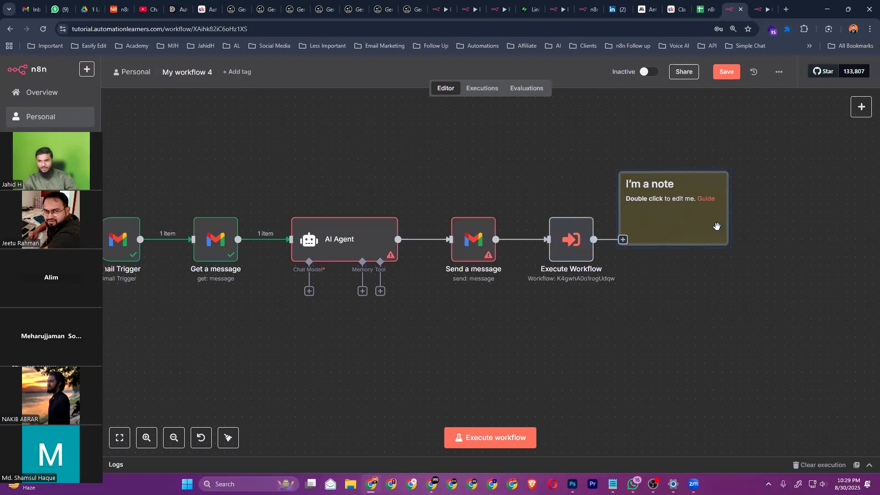
drag(728, 244, 763, 343)
drag(658, 316, 617, 302)
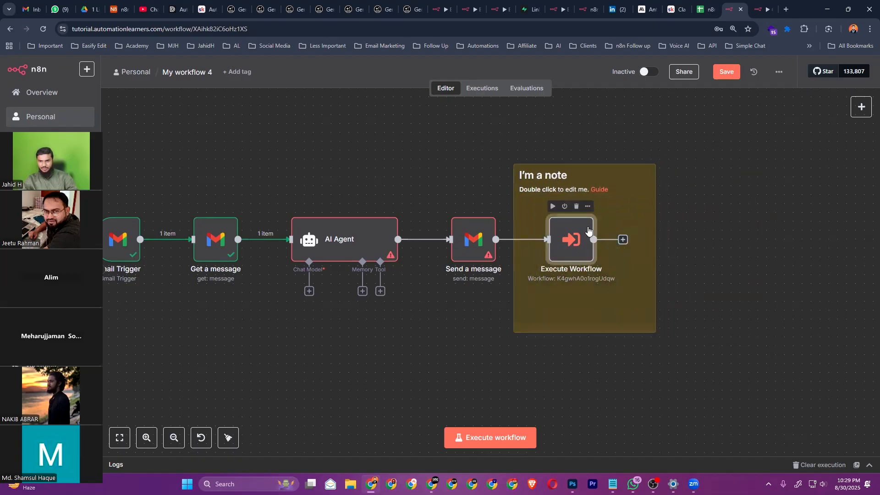
Change the note's heading to 'I'm a another workflow' and its body to 'This workflow will call ai agent'
double_click(630, 190)
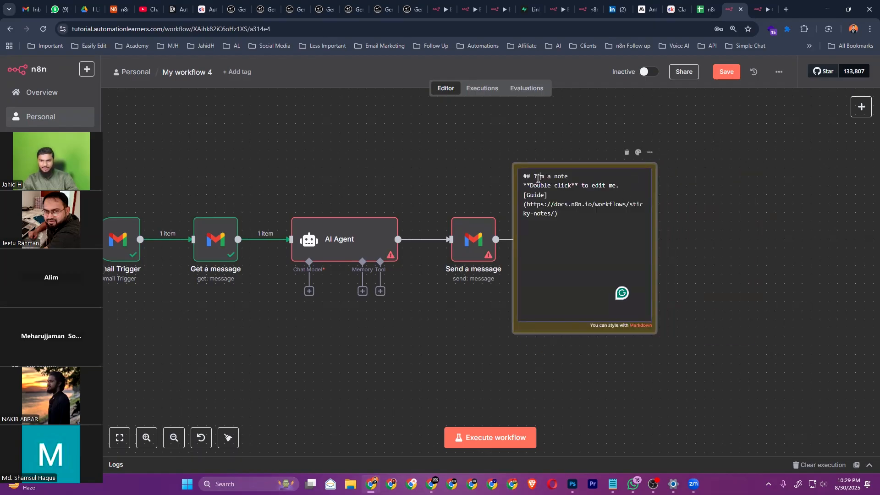
double_click(567, 176)
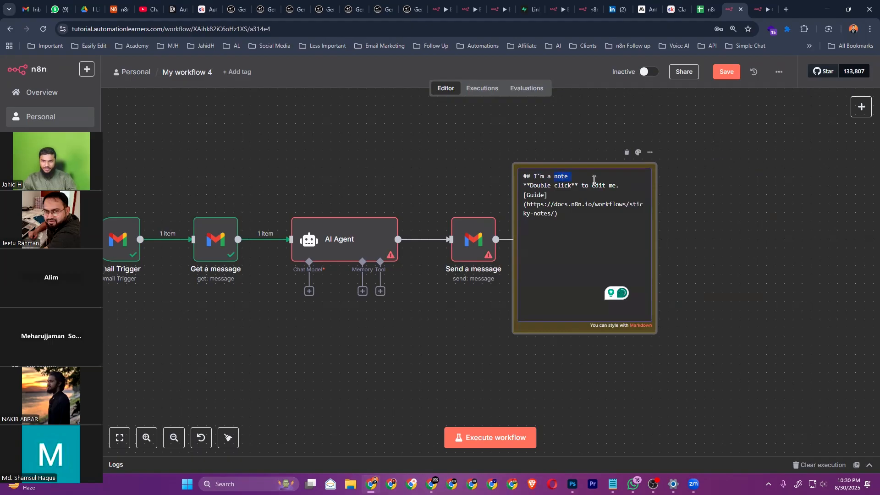
text(t)
key(BackSpace)
text(another)
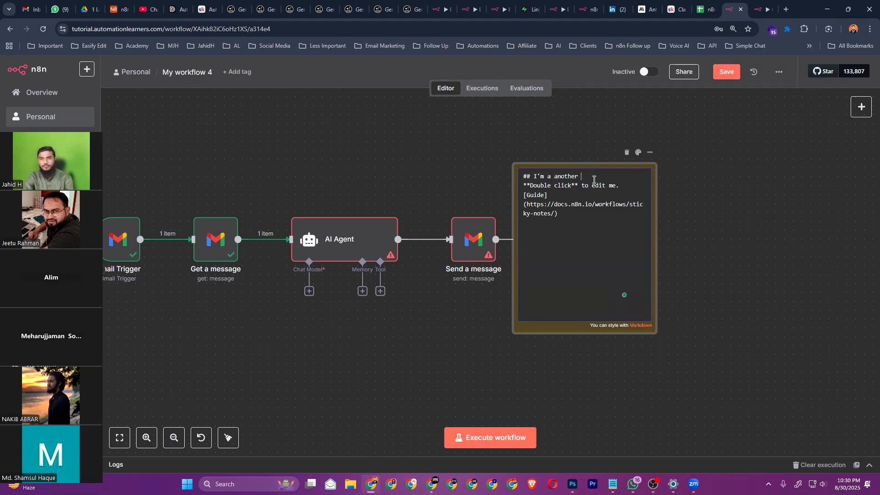
text( workflow)
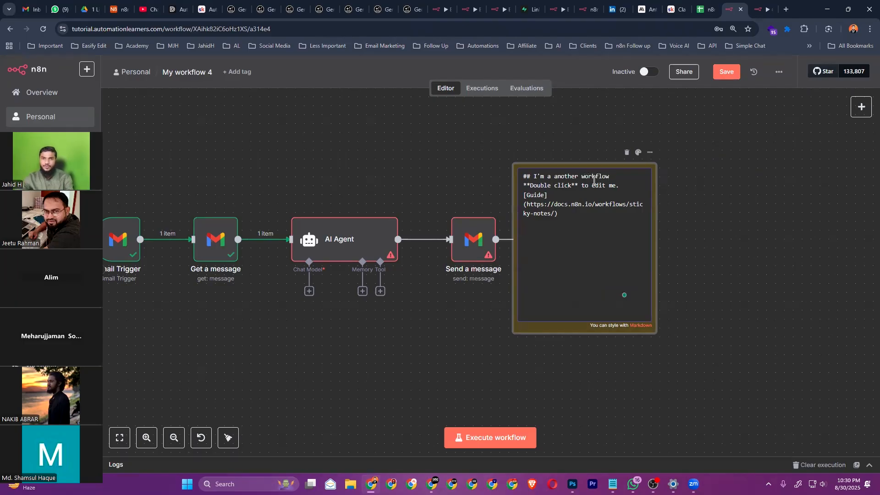
drag(531, 185, 569, 220)
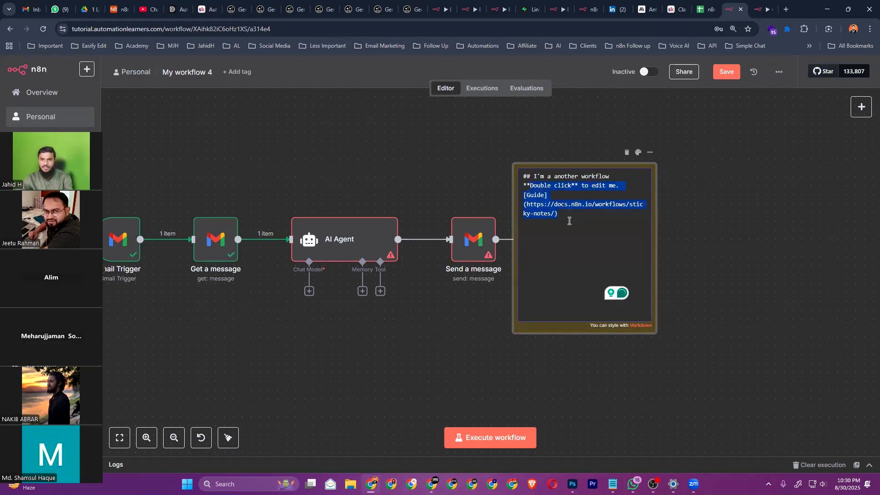
key(BackSpace)
text(This workflow will call ai agent)
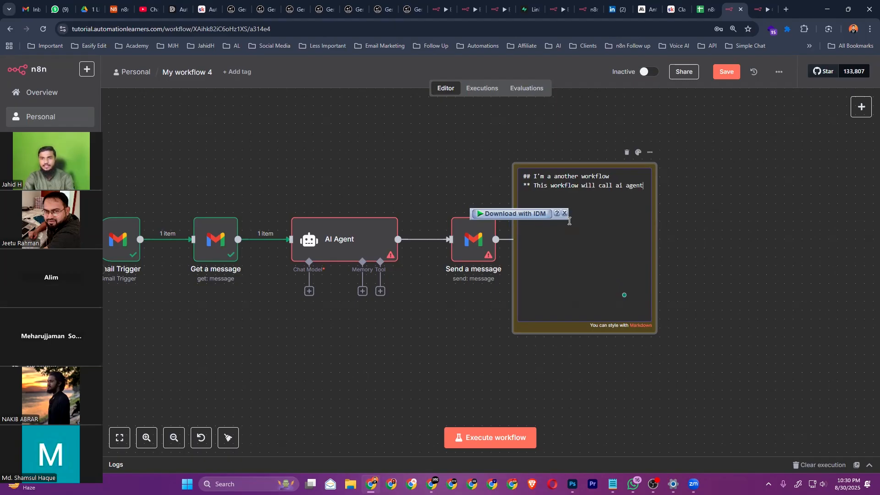
click(736, 181)
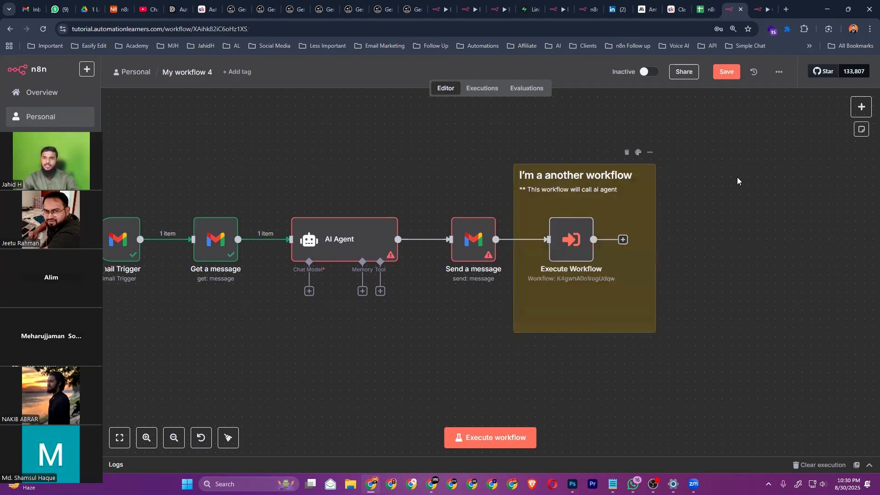
Re-check the rendered note text and glance at the note's options
double_click(603, 193)
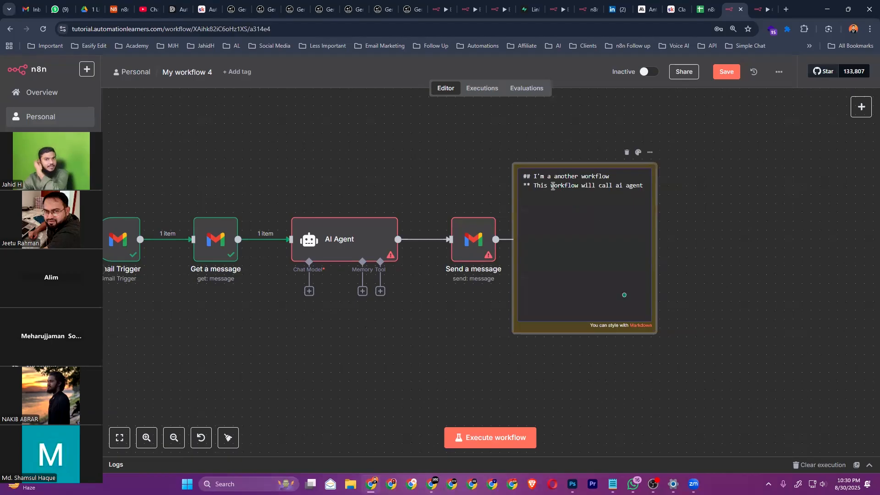
click(642, 330)
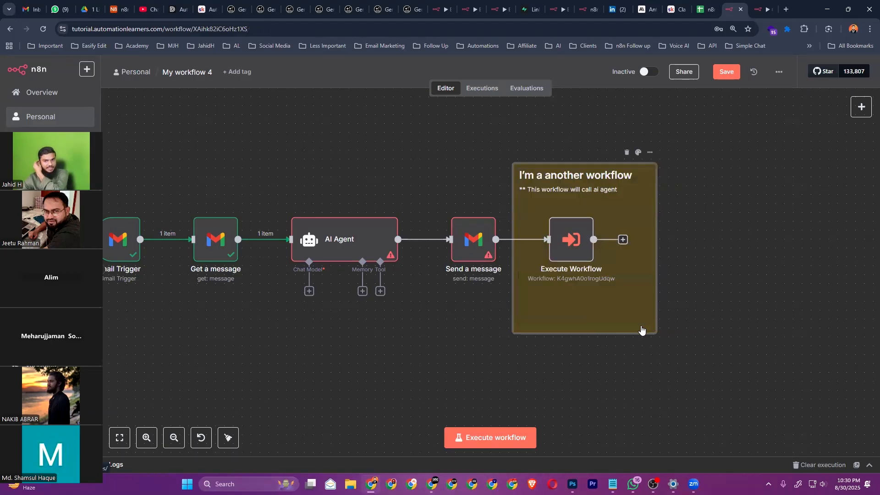
double_click(604, 201)
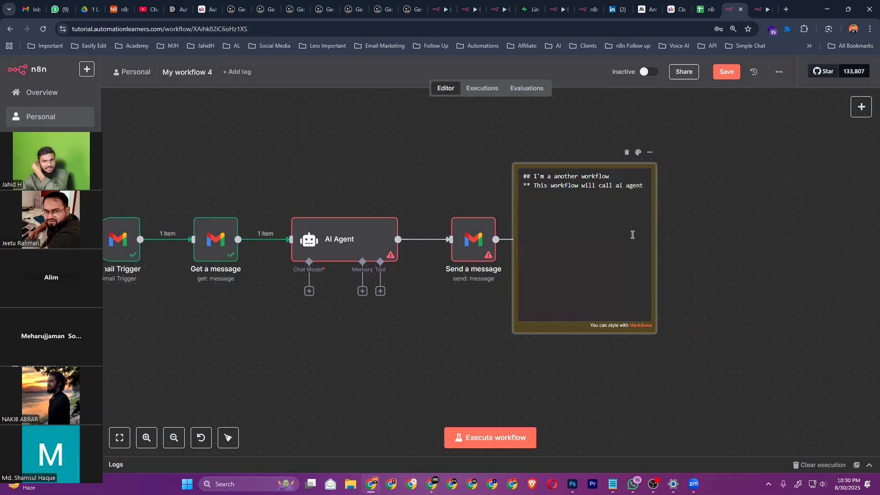
click(641, 328)
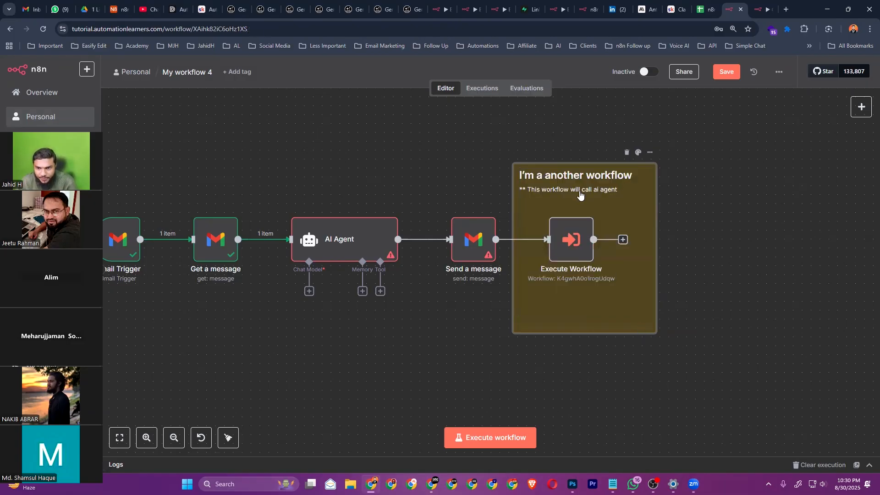
click(650, 152)
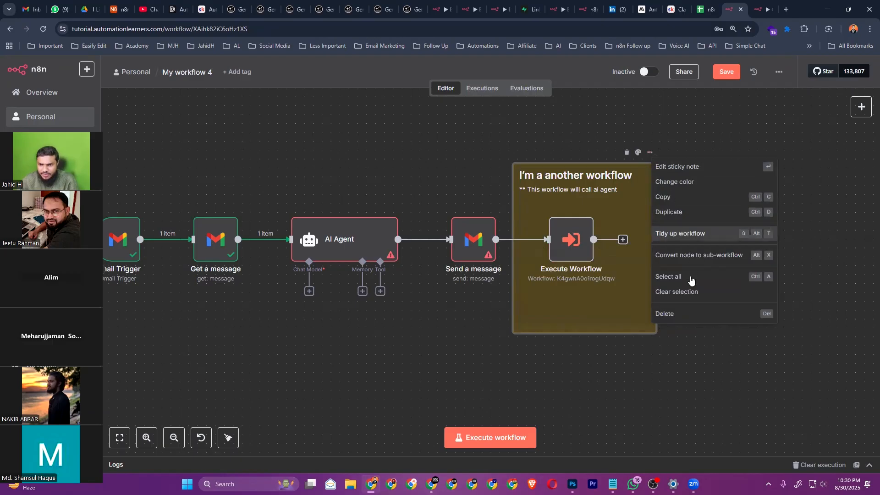
click(750, 139)
Search 'markdown language' and open the Markdown Guide's Basic Syntax heading-levels table
click(786, 9)
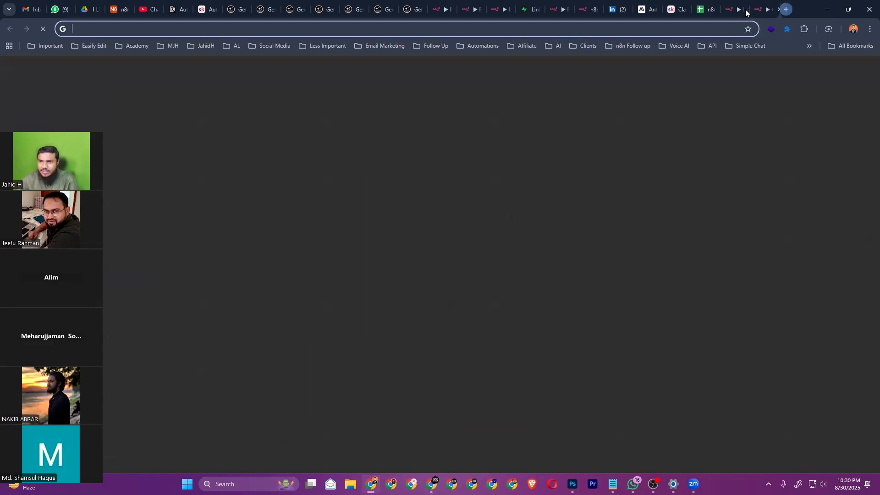
text(mark)
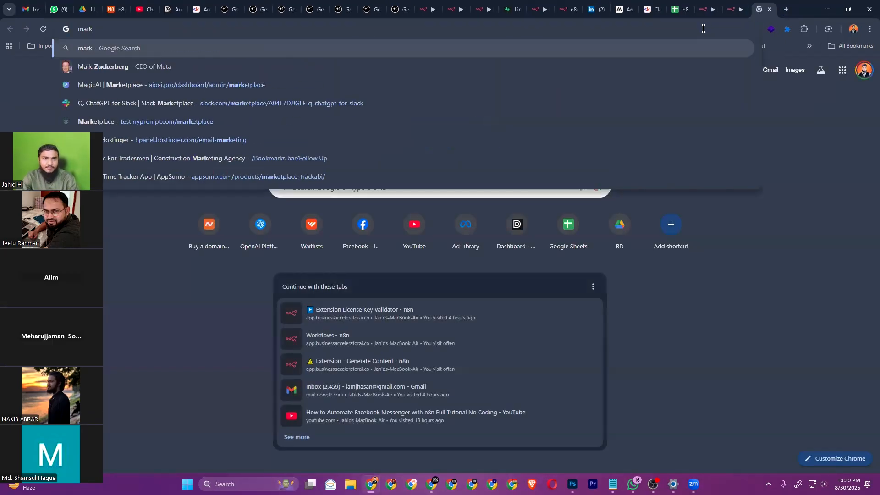
text(down lan)
key(Return)
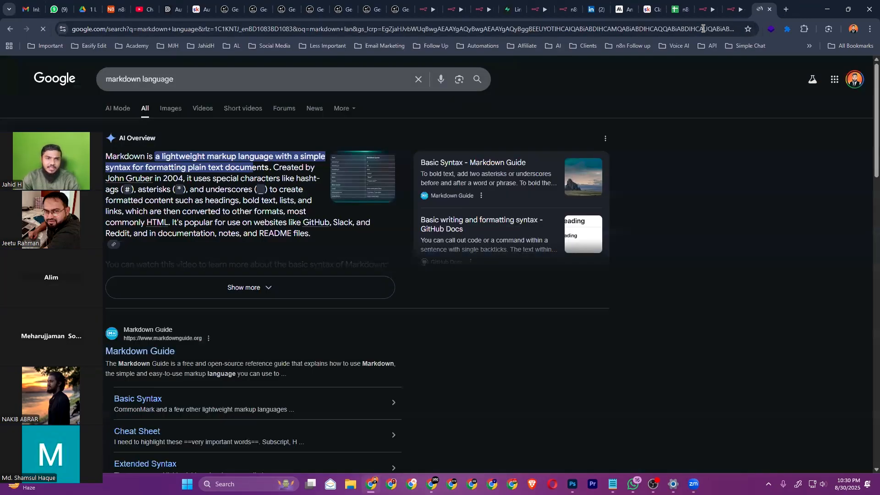
click(157, 352)
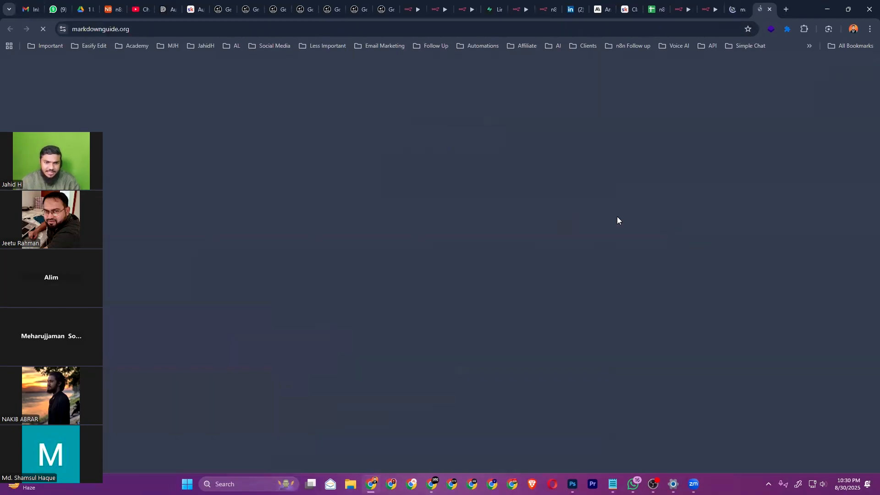
scroll(463, 261, down, 6)
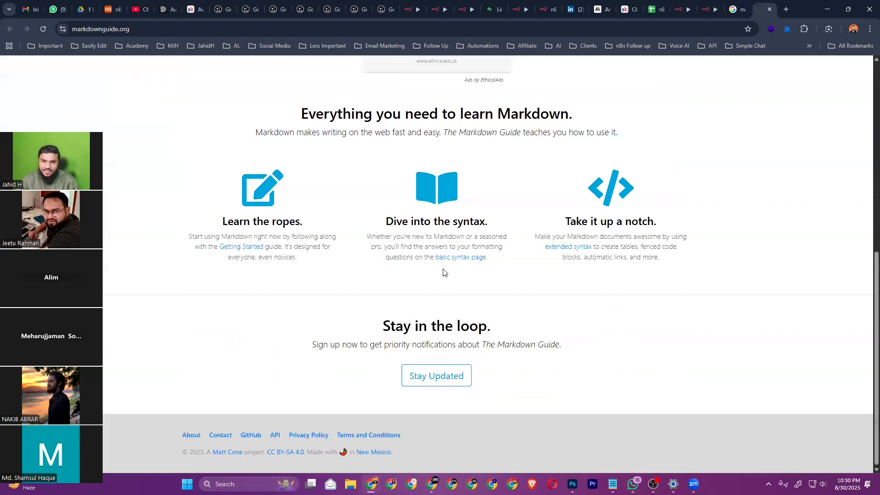
click(465, 259)
scroll(298, 292, down, 3)
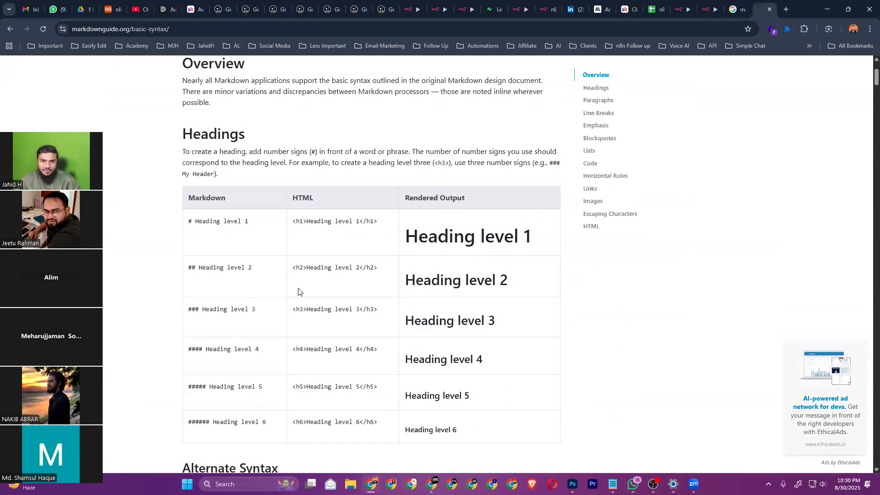
double_click(209, 222)
click(212, 243)
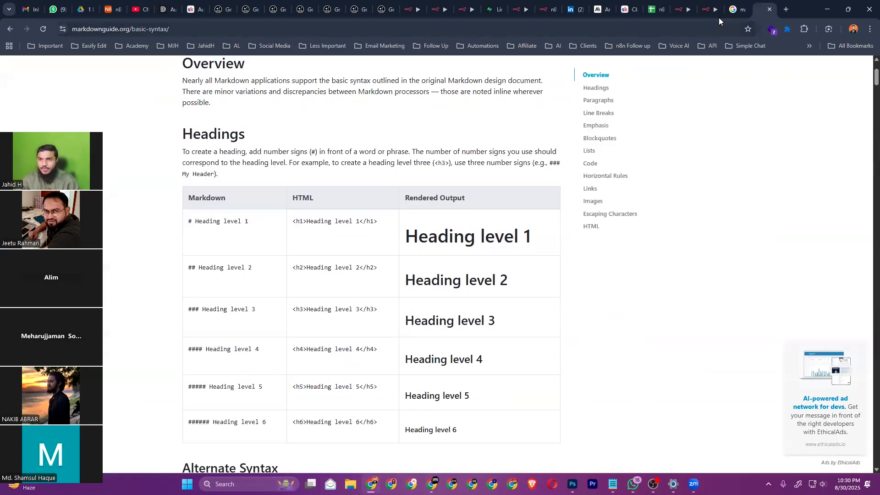
Make the note's first line a top-level '#' heading and move the note up slightly
click(708, 9)
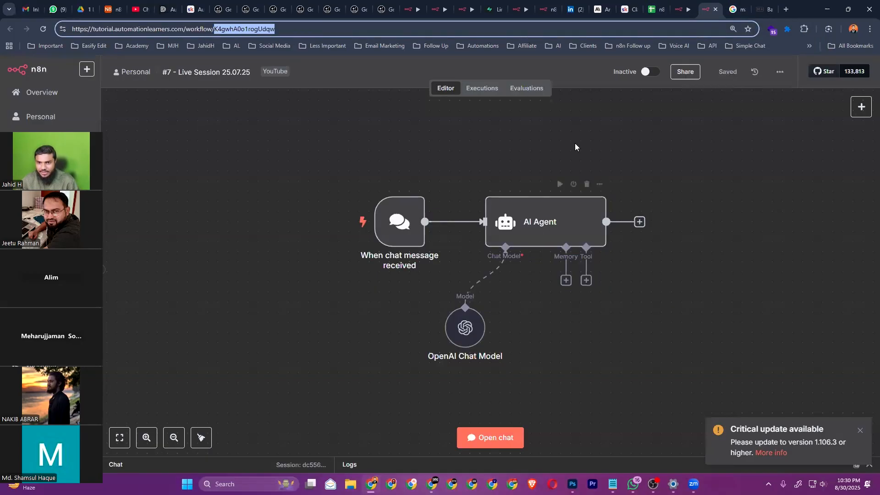
click(681, 9)
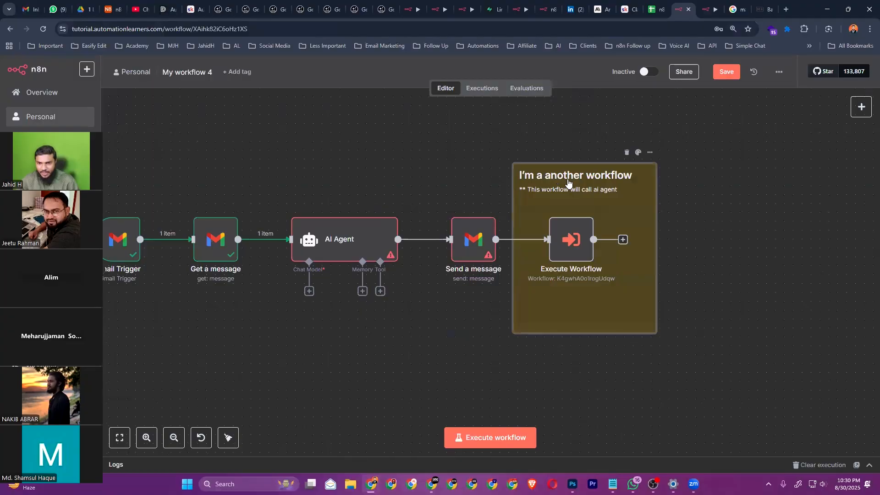
double_click(534, 178)
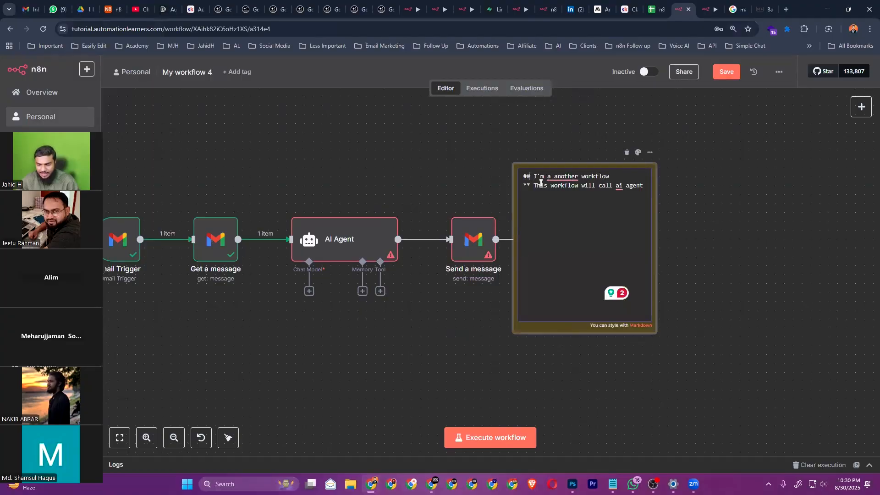
key(BackSpace)
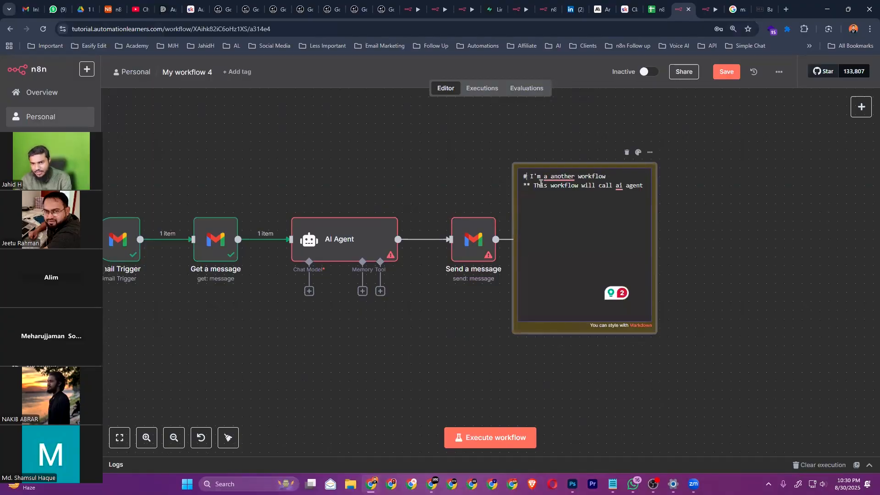
click(694, 223)
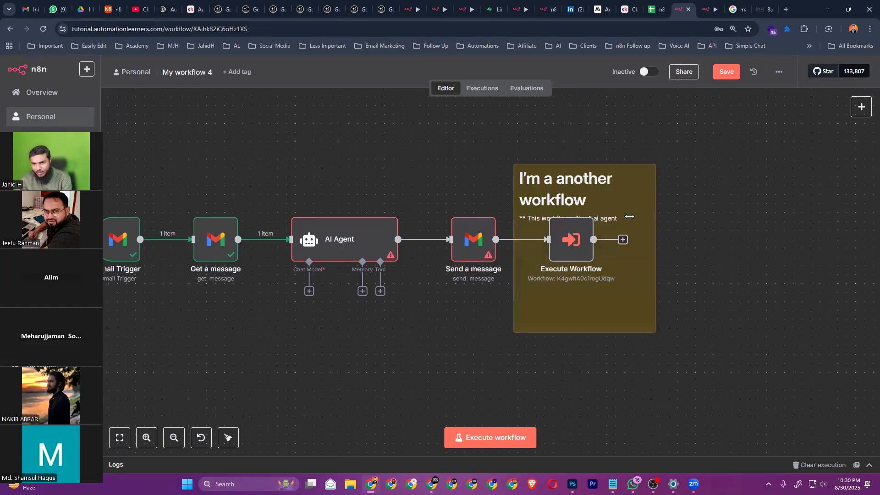
drag(586, 187, 584, 176)
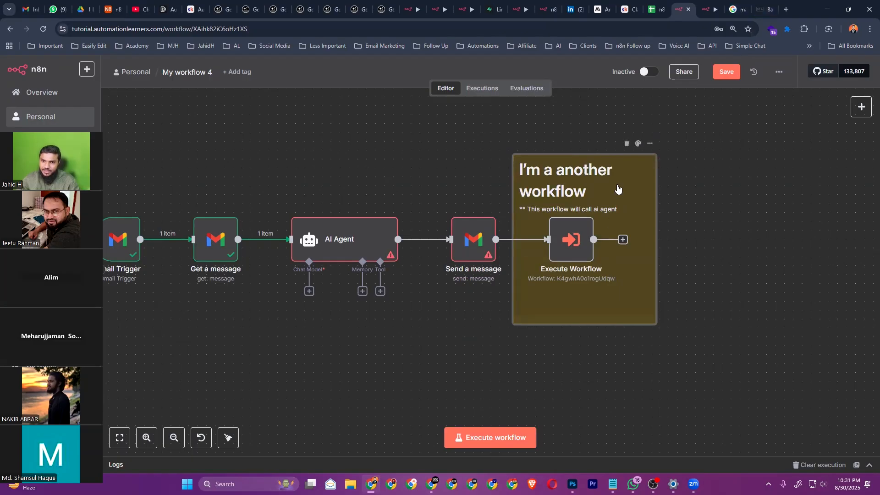
drag(614, 192, 614, 183)
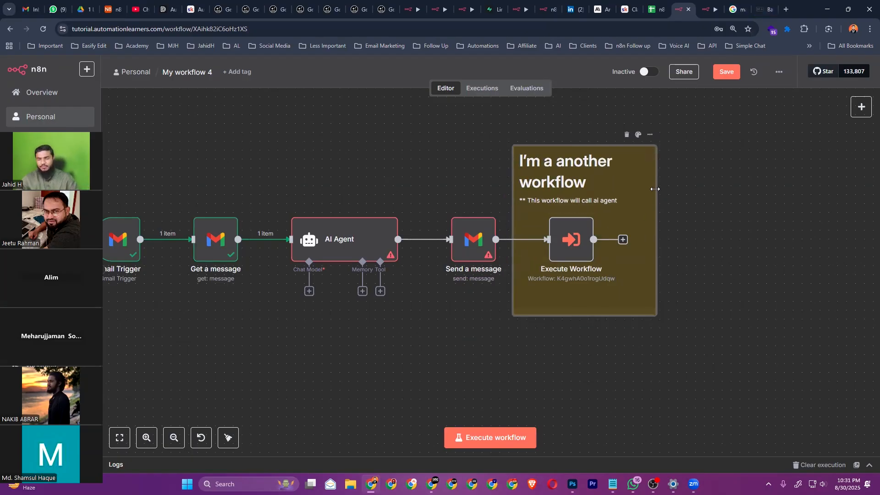
Colour the sticky note red and move it further right
mouse_move(650, 145)
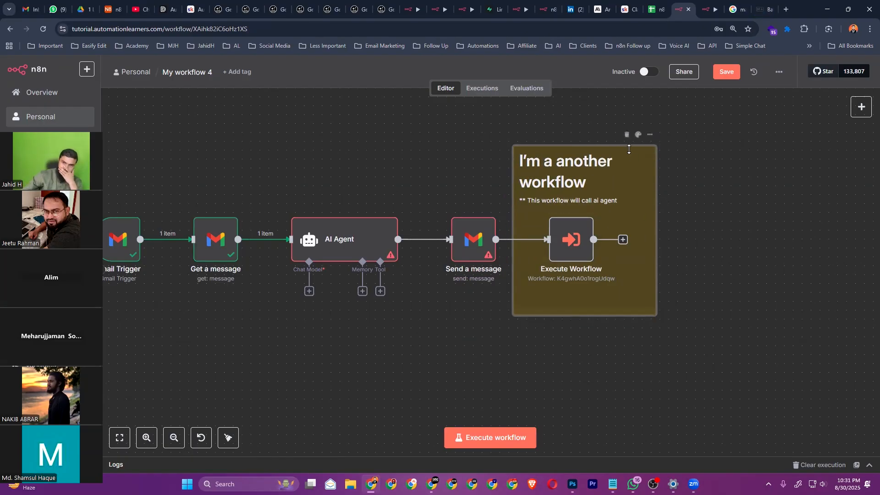
click(637, 134)
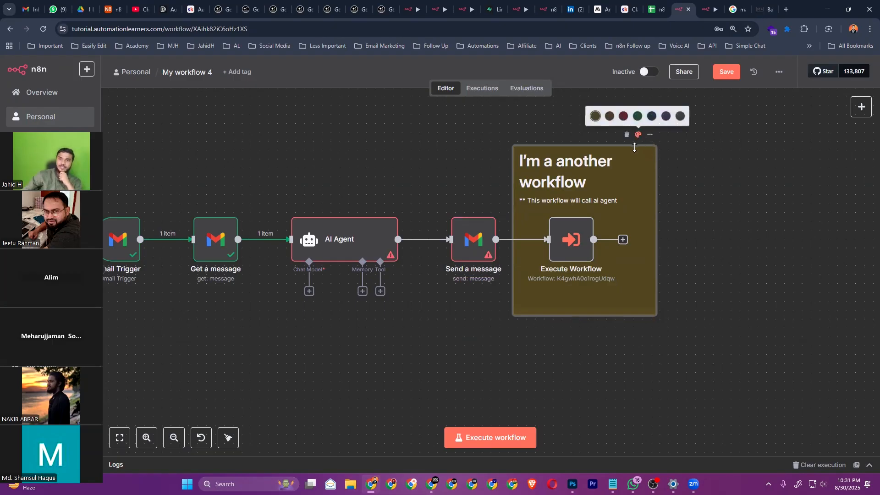
click(636, 117)
click(638, 134)
click(706, 166)
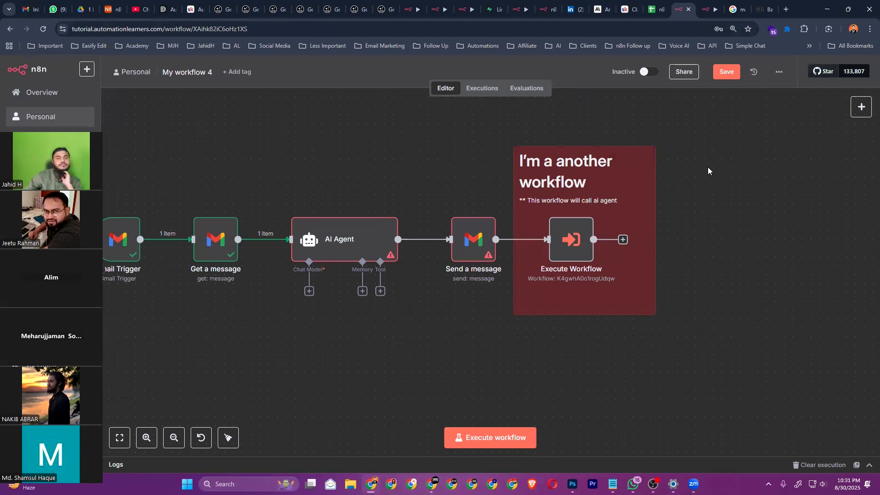
drag(632, 164, 768, 173)
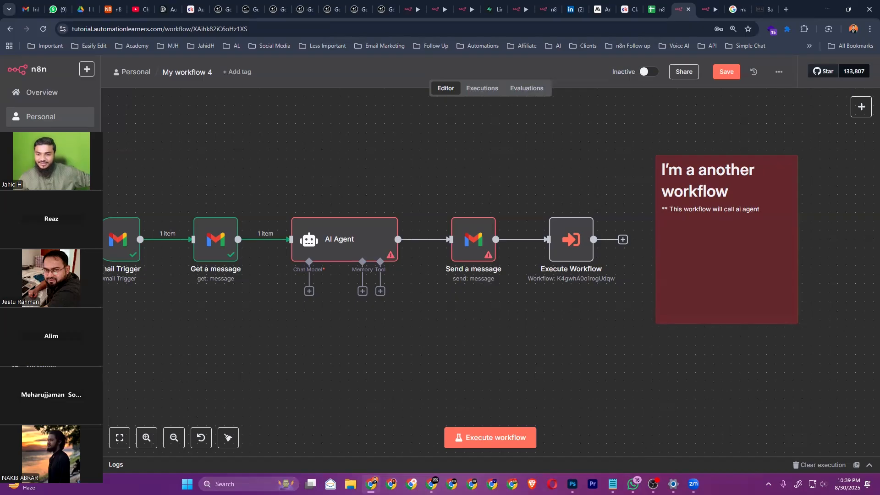
Bring up the WhatsApp chats from the taskbar
click(634, 484)
Read the most recent WhatsApp conversation, then minimize WhatsApp
click(324, 143)
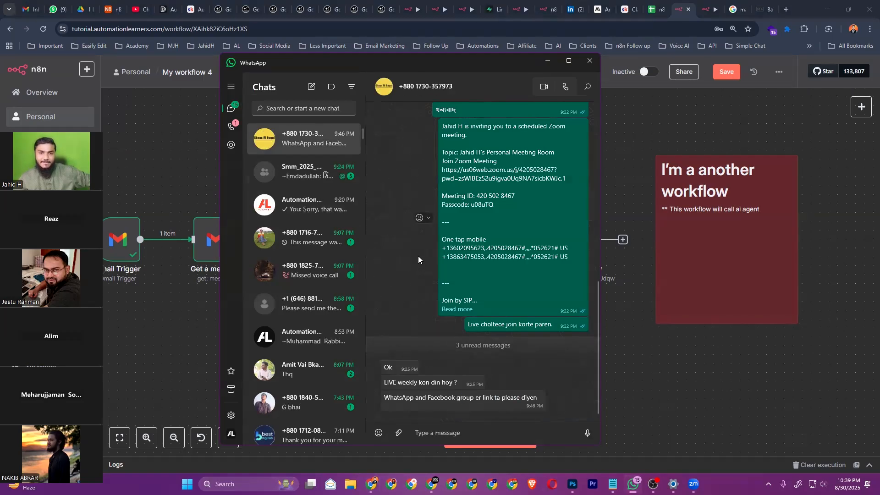
click(548, 62)
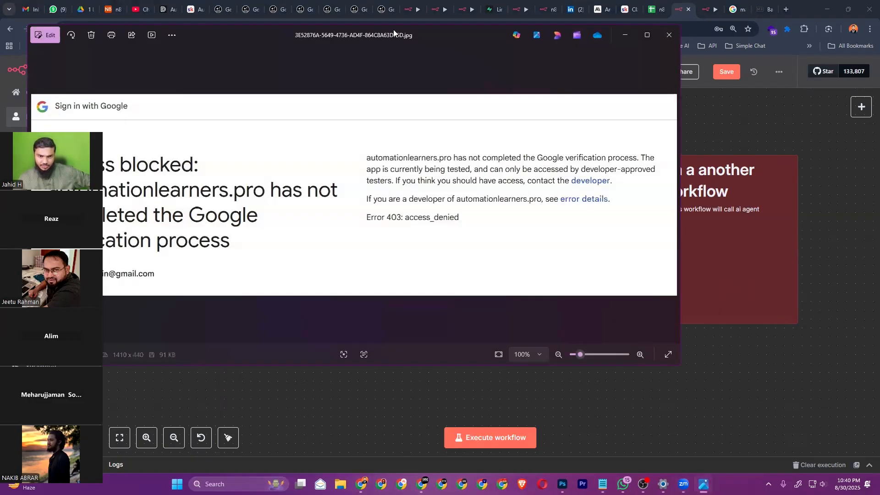
Drag the Photos window right and down so the Access blocked screenshot shows clearly
drag(393, 29, 477, 54)
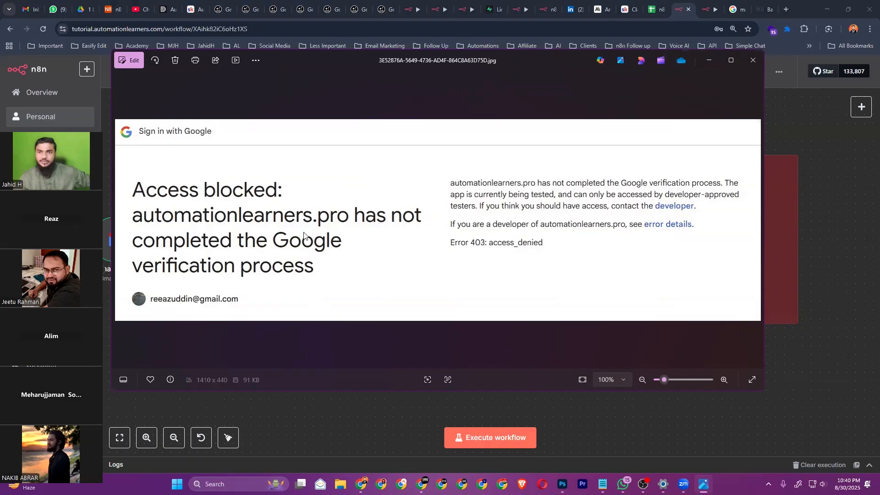
In Skool, open the n8n Mastery (Bangla) course and go to the How to submit your problem lesson
click(626, 9)
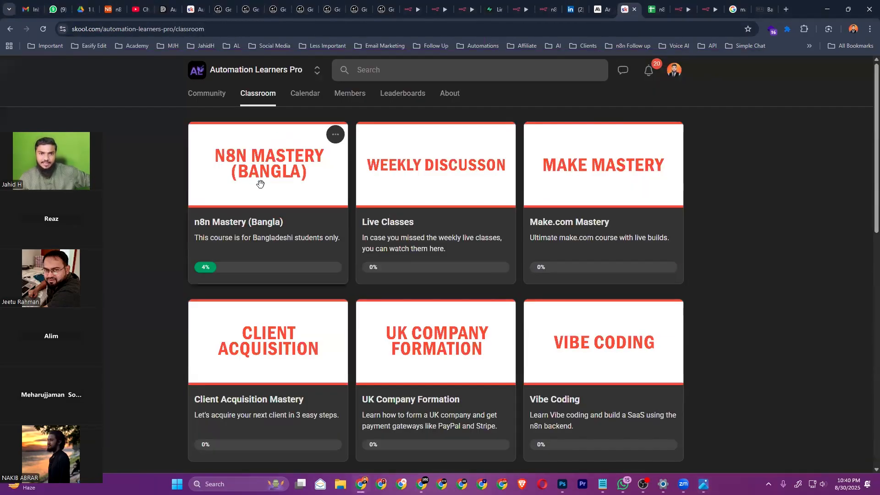
click(281, 234)
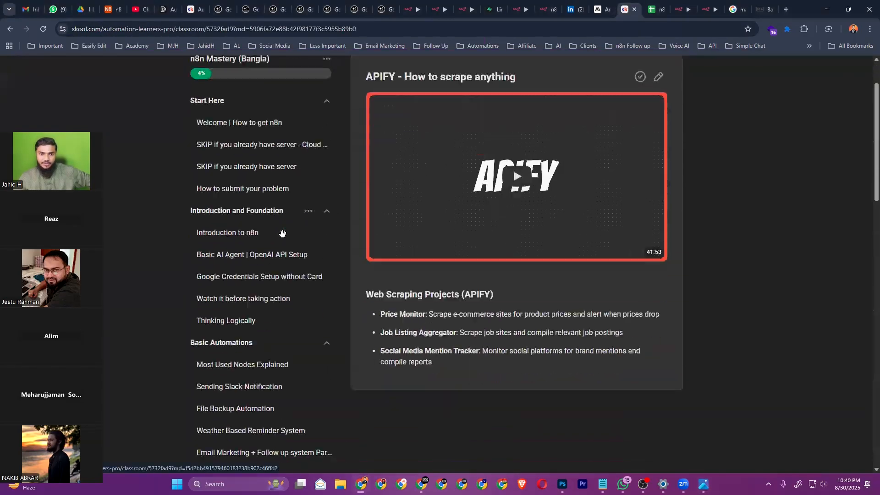
click(252, 257)
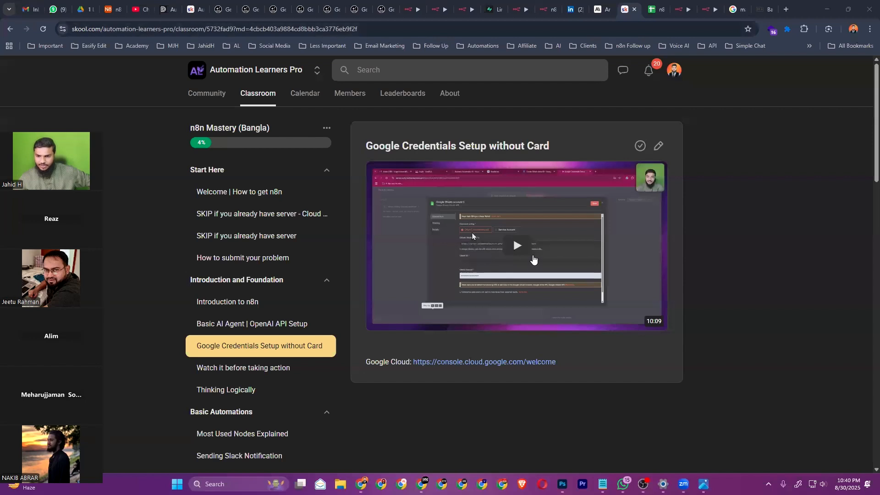
key(ctrl+l)
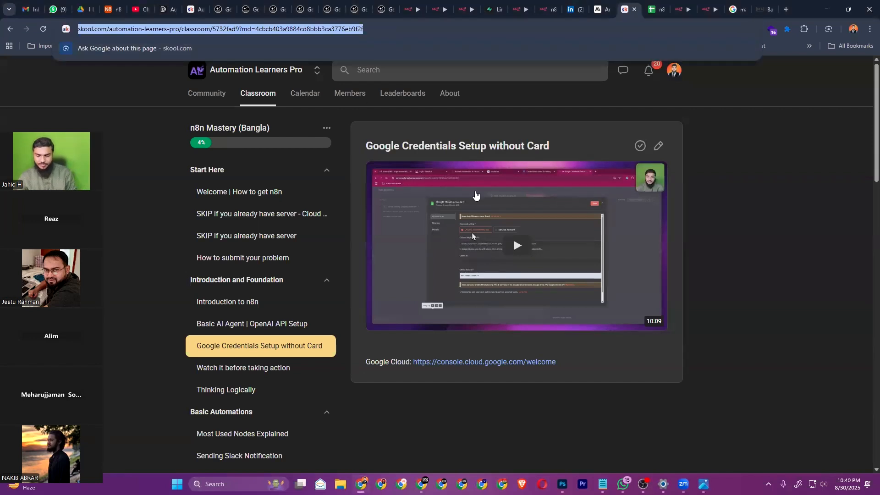
key(Escape)
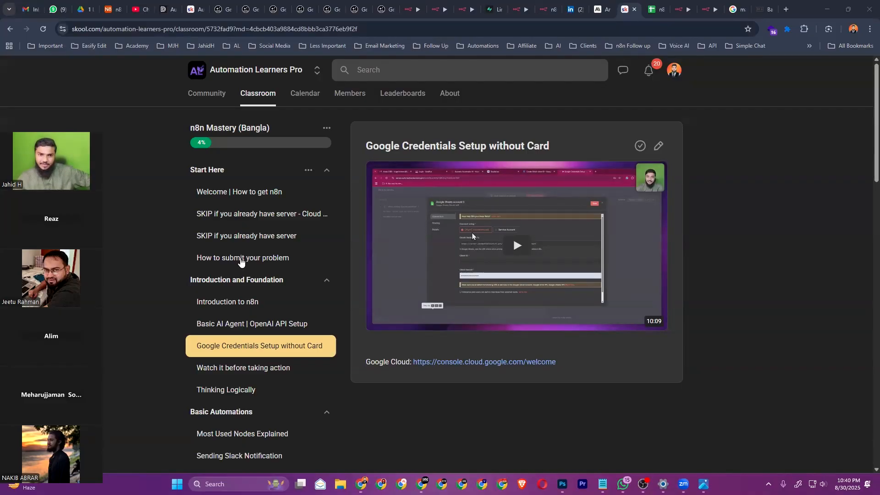
click(241, 261)
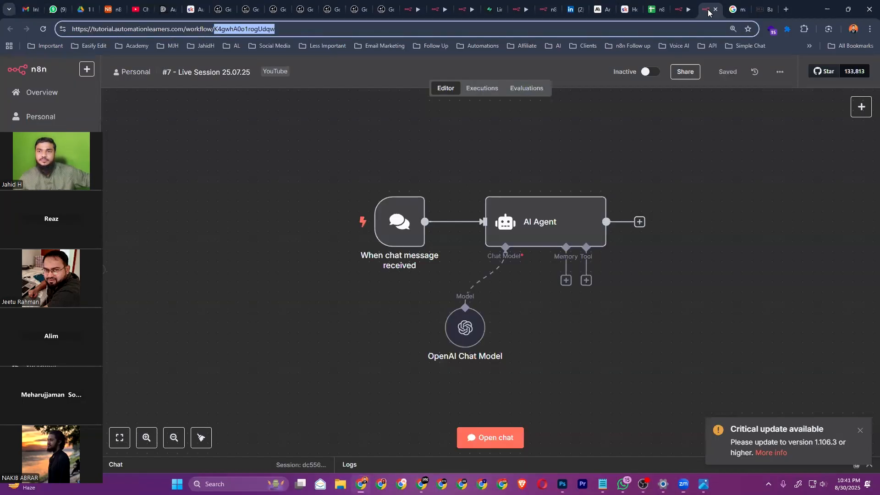
Glance at the #7 - Live Session 25.07.25 and My workflow 4 tabs, then return to the lesson
click(708, 9)
click(683, 9)
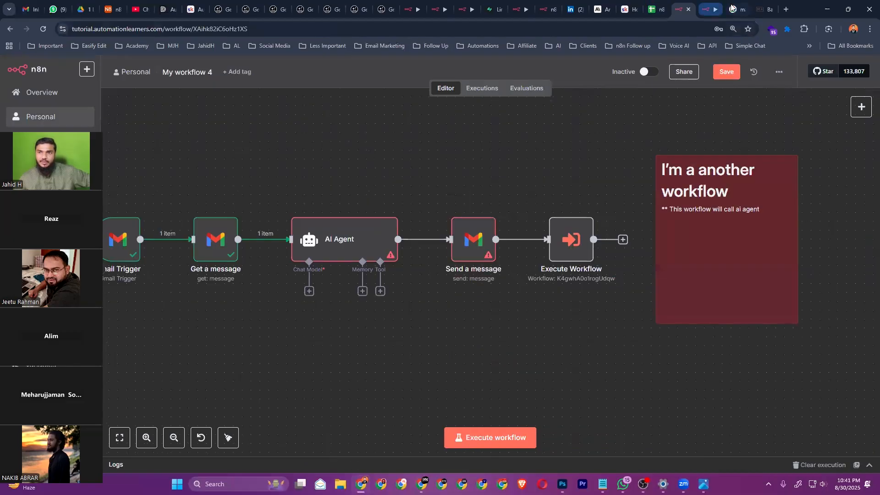
click(628, 10)
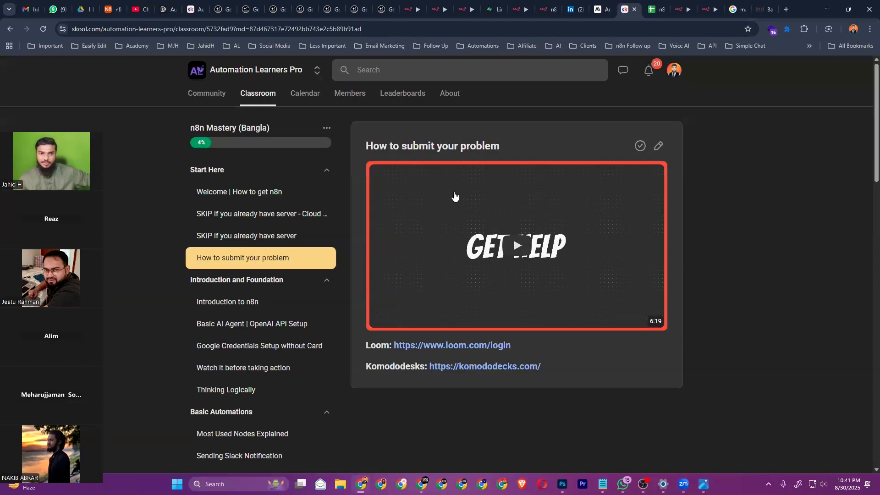
click(240, 193)
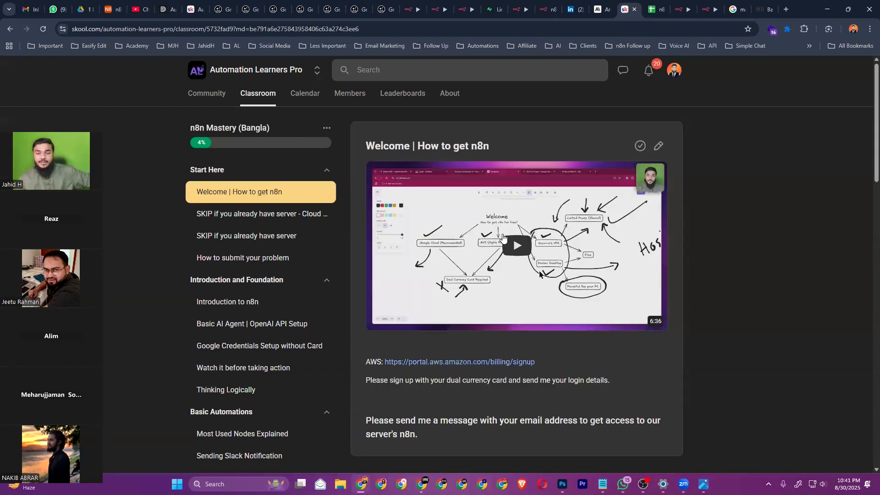
scroll(585, 315, down, 3)
scroll(584, 316, up, 3)
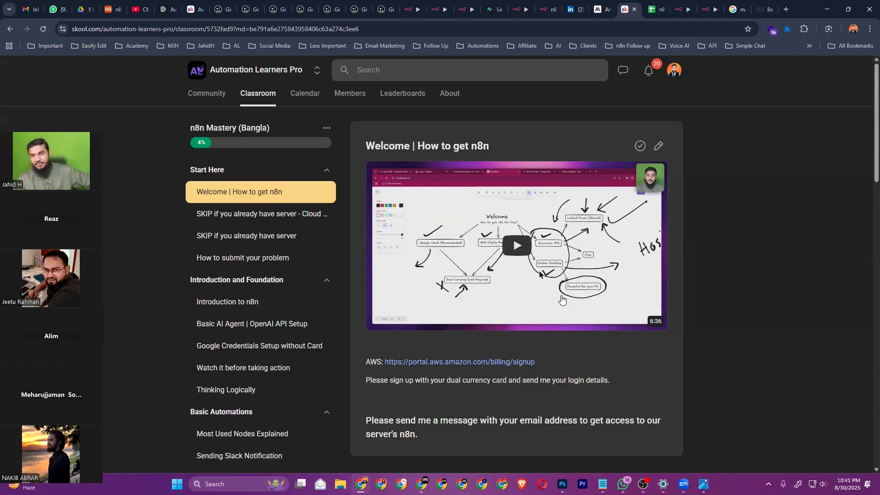
key(shift)
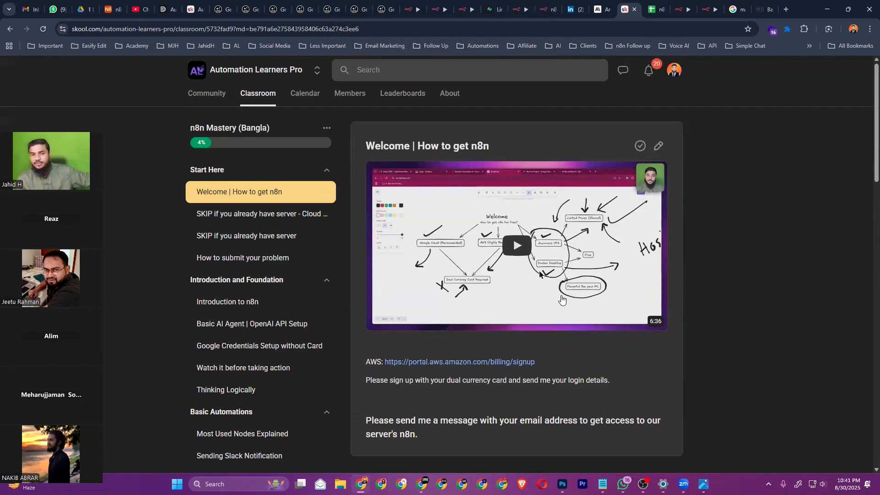
key(ctrl)
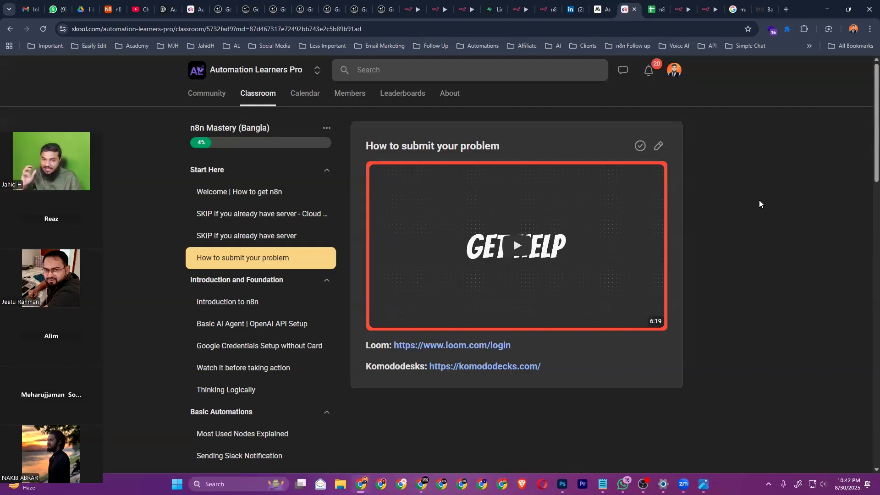
click(643, 484)
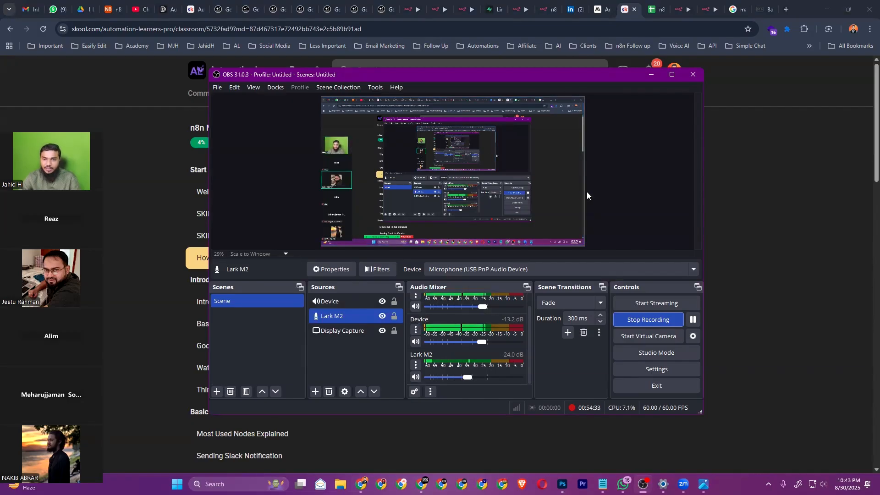
click(650, 75)
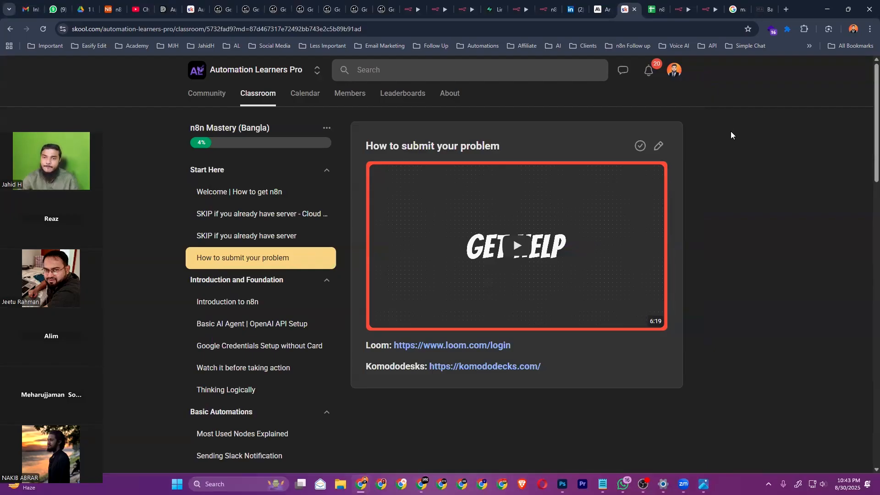
Search the web for 'obs' and open the OBS Studio website
click(762, 8)
click(625, 25)
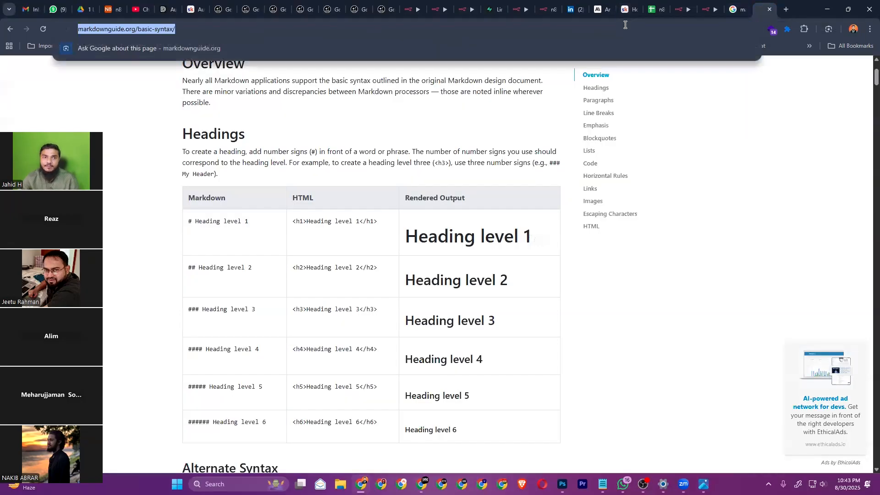
text(obs)
key(Return)
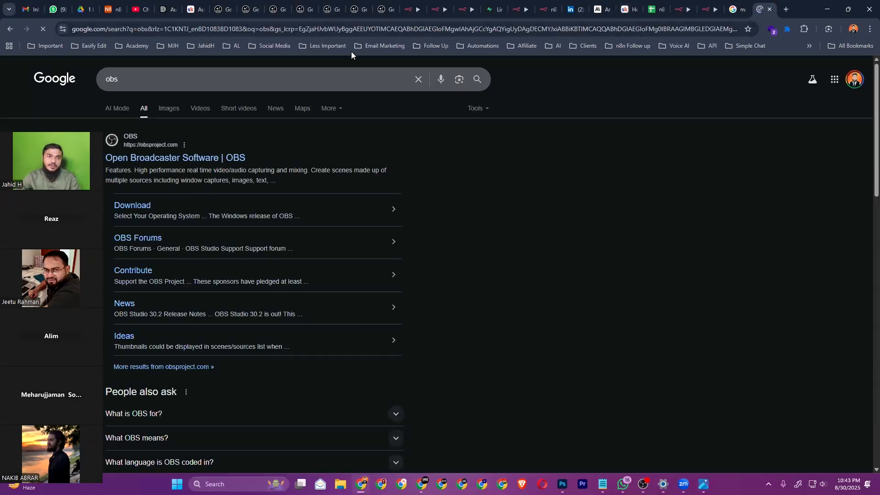
click(189, 158)
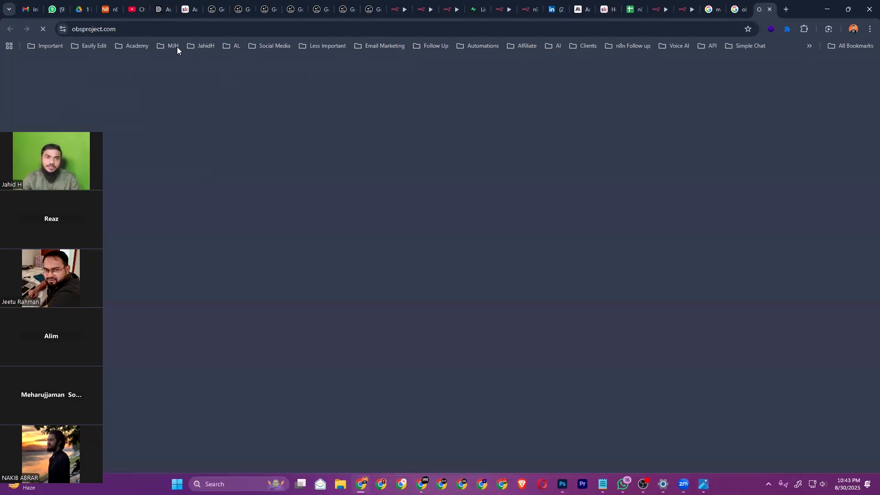
Check the obsproject.com address, then return to My workflow 4 in the n8n tab
click(181, 29)
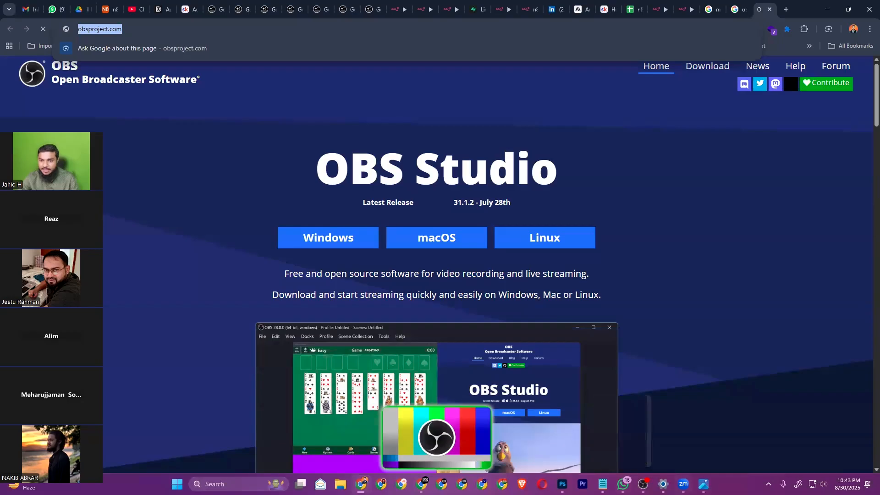
click(683, 484)
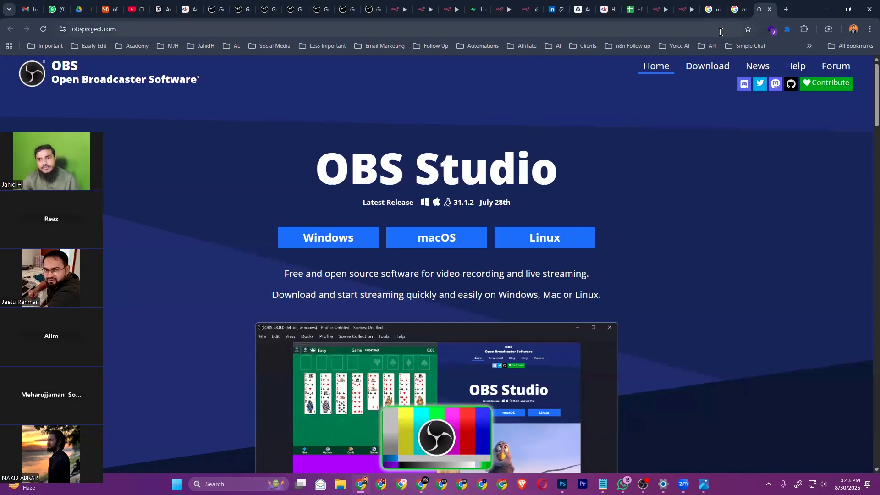
click(679, 11)
click(660, 13)
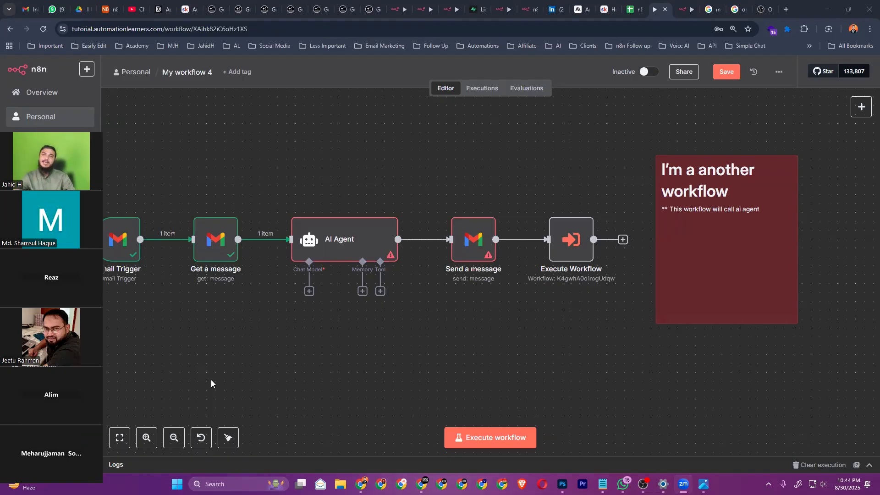
In the Skool classroom, view the Welcome | How to get n8n and How to submit your problem lessons
click(607, 9)
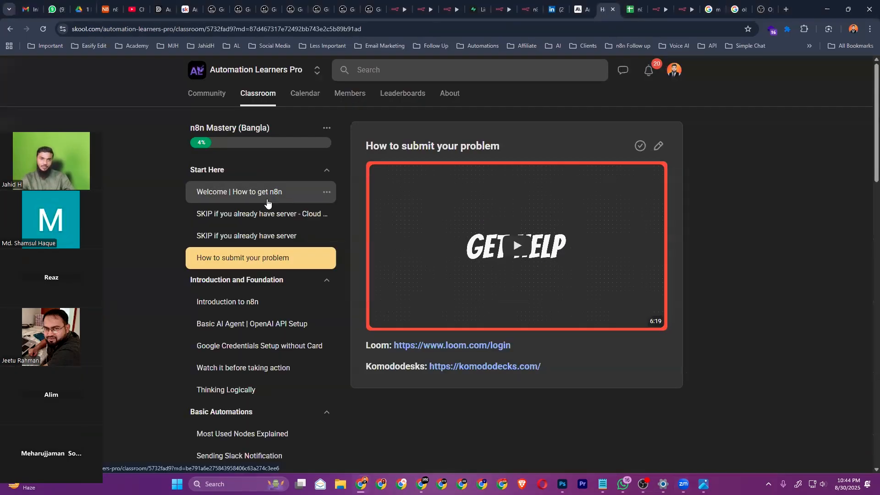
click(268, 203)
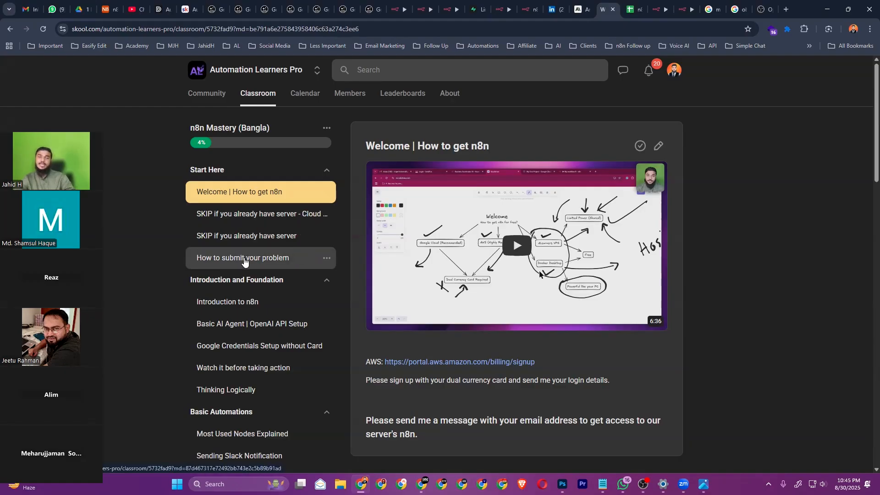
click(244, 258)
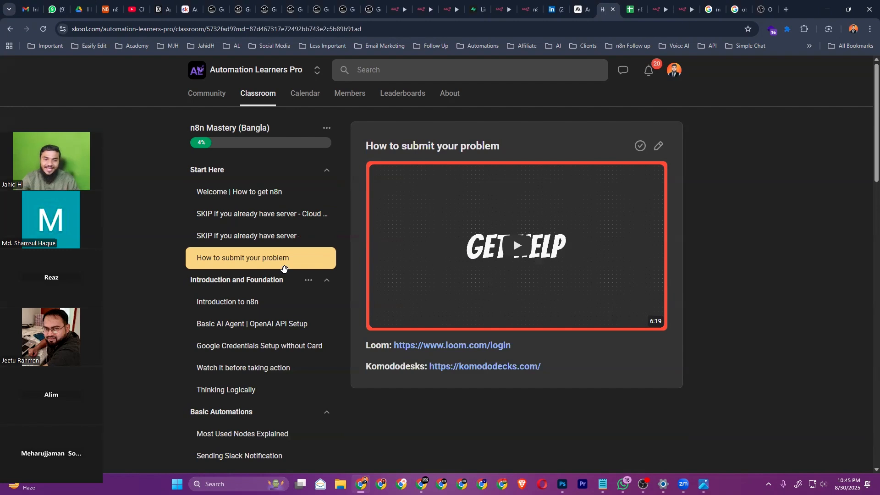
scroll(275, 271, down, 1)
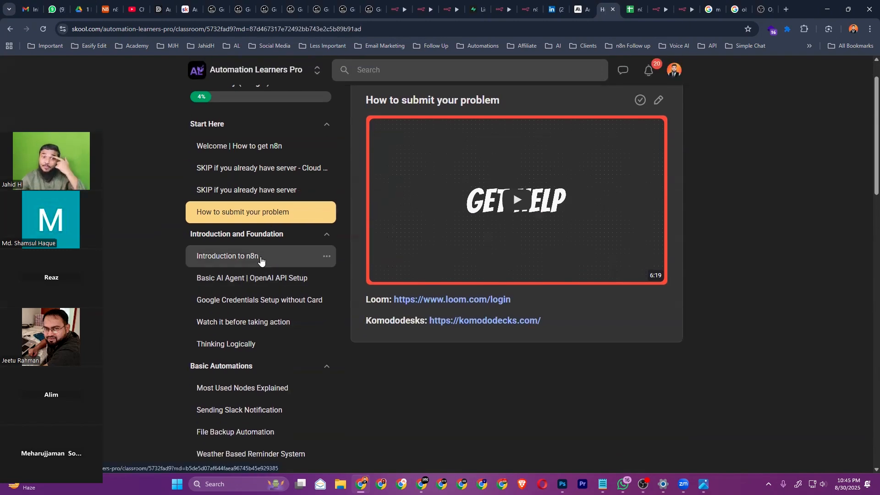
Open the Introduction to n8n lesson and scroll through its 21:02 video page
click(260, 260)
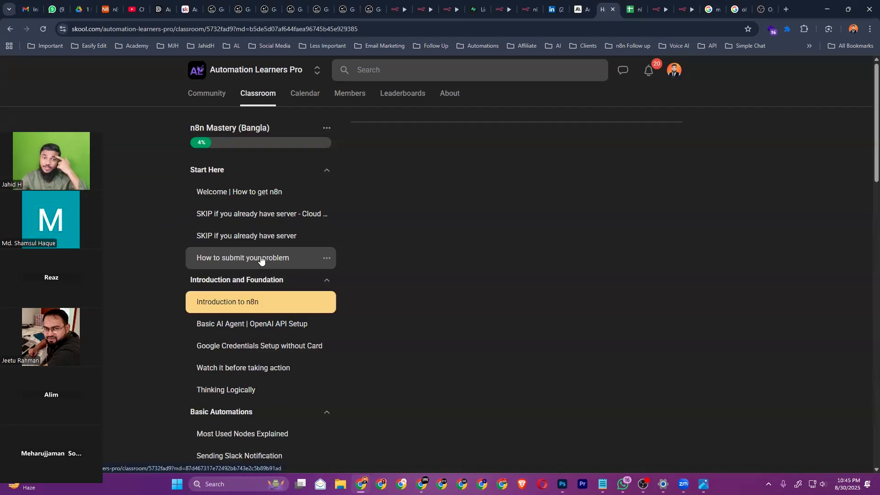
scroll(255, 284, down, 3)
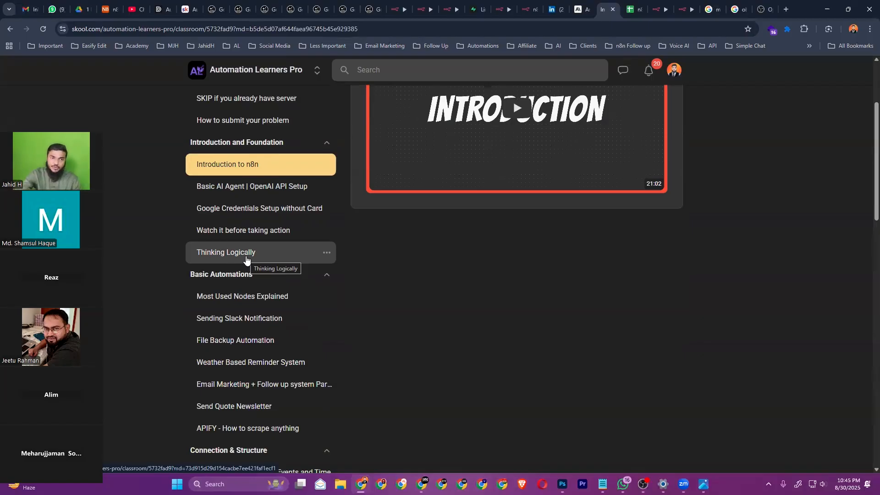
scroll(246, 259, down, 2)
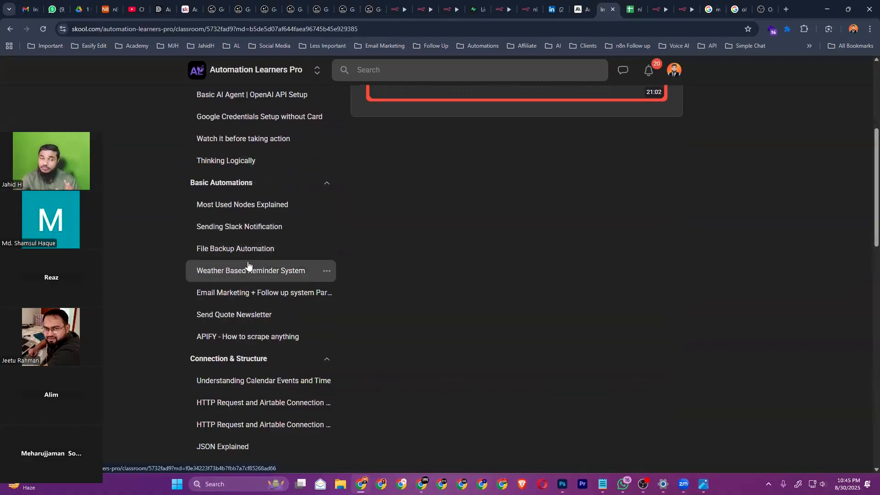
scroll(247, 264, down, 2)
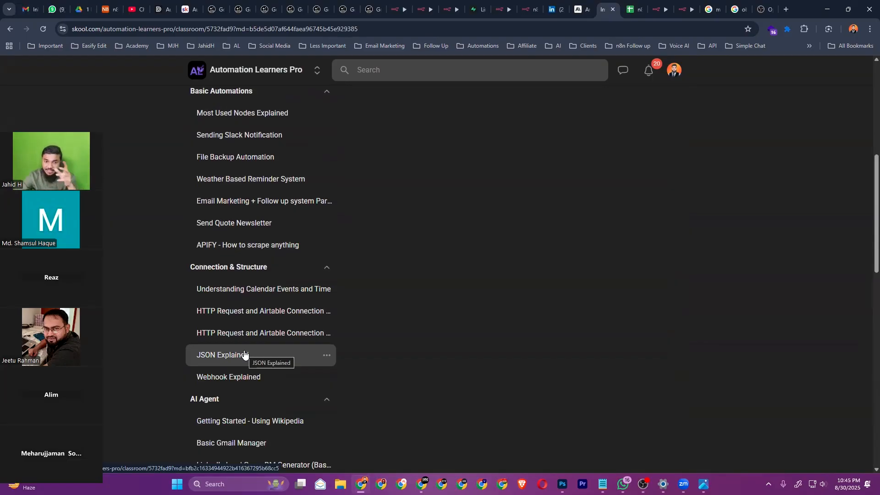
scroll(248, 357, down, 2)
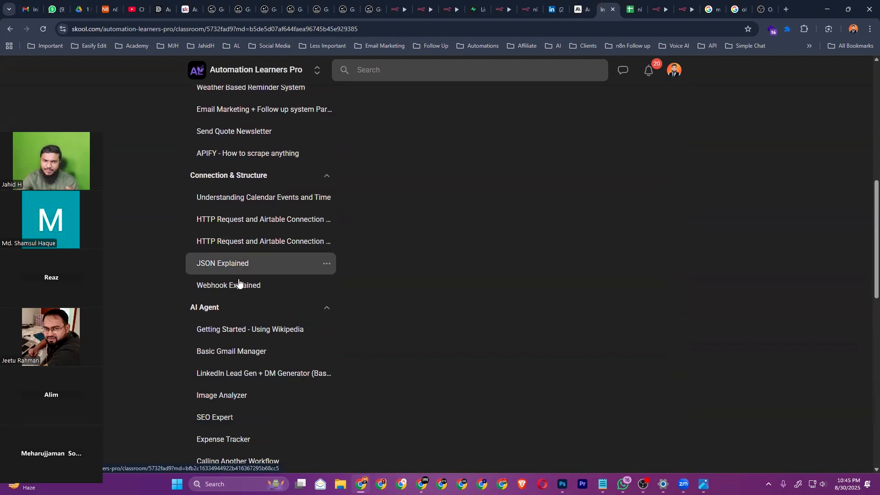
scroll(232, 294, down, 1)
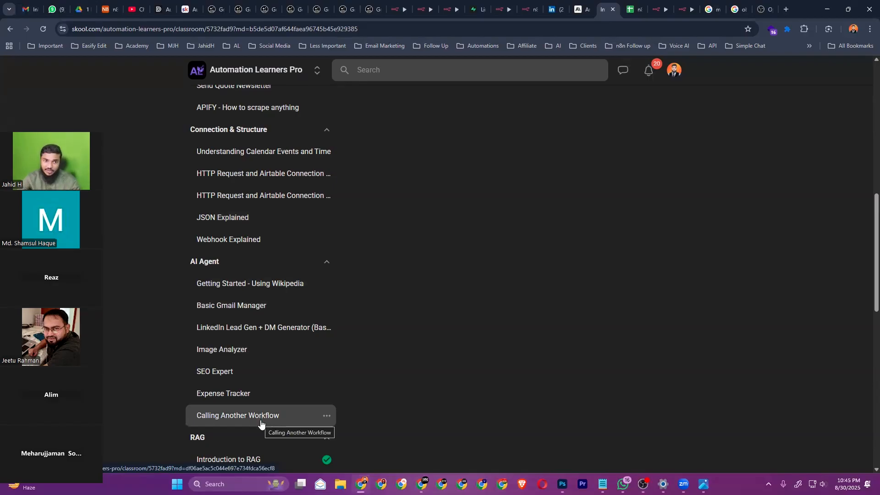
scroll(261, 424, down, 3)
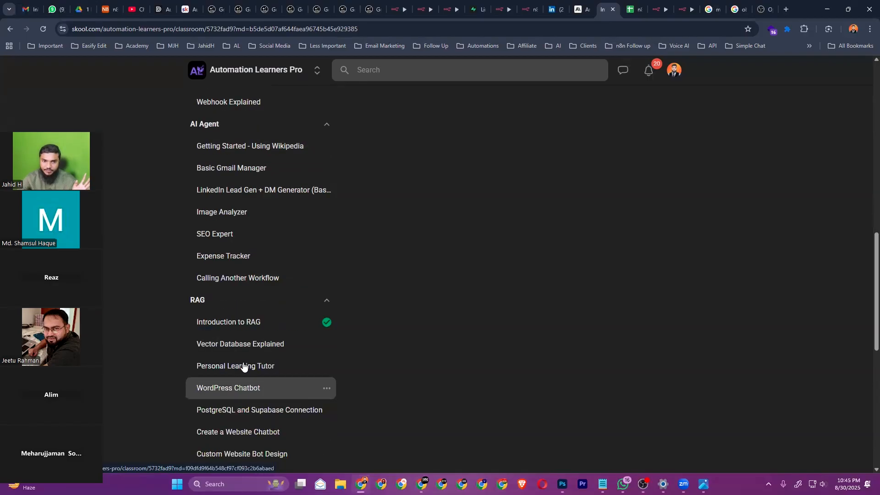
scroll(241, 366, down, 3)
scroll(255, 389, down, 4)
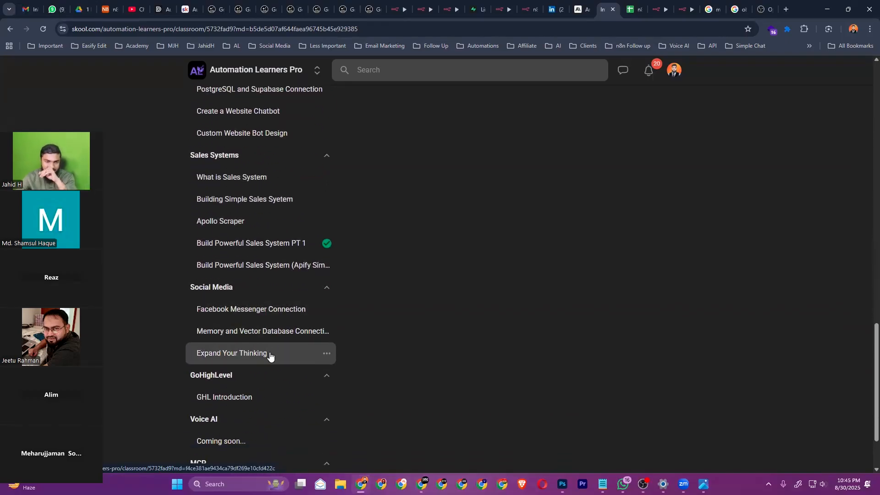
scroll(277, 412, down, 2)
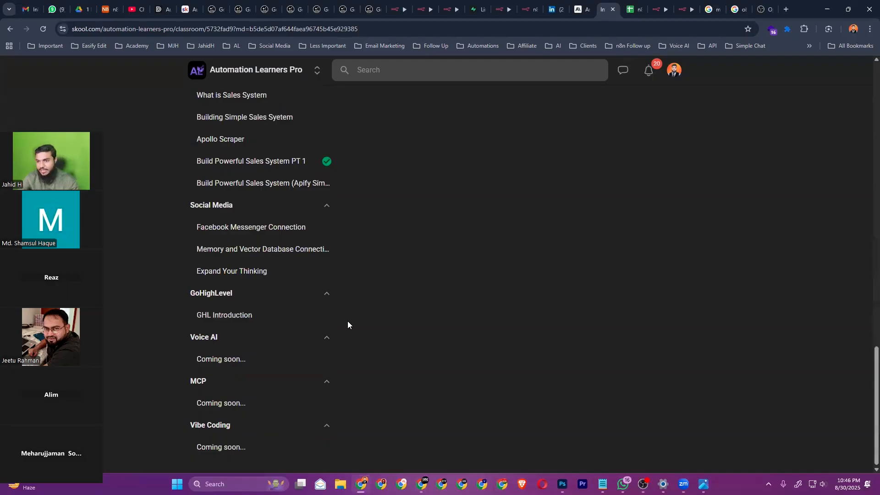
scroll(294, 281, up, 20)
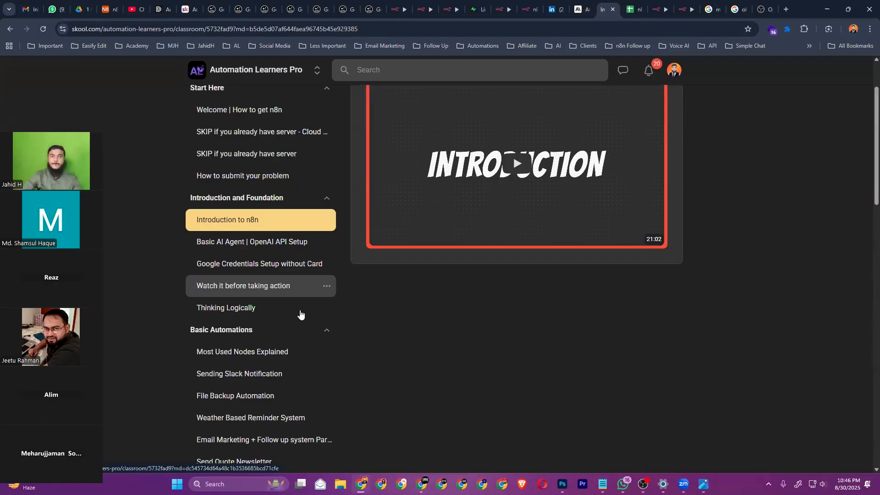
scroll(306, 311, up, 2)
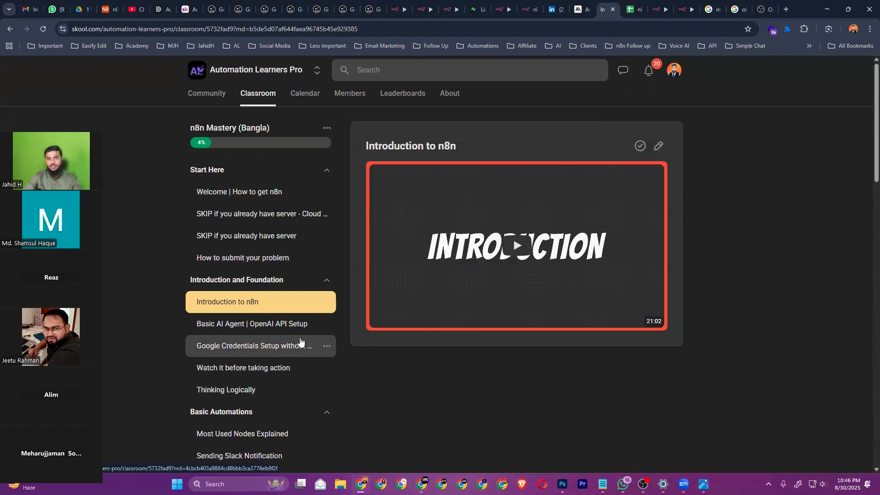
Open the Google Credentials Setup without Card lesson with its 10:09 video and Google Cloud link
click(262, 349)
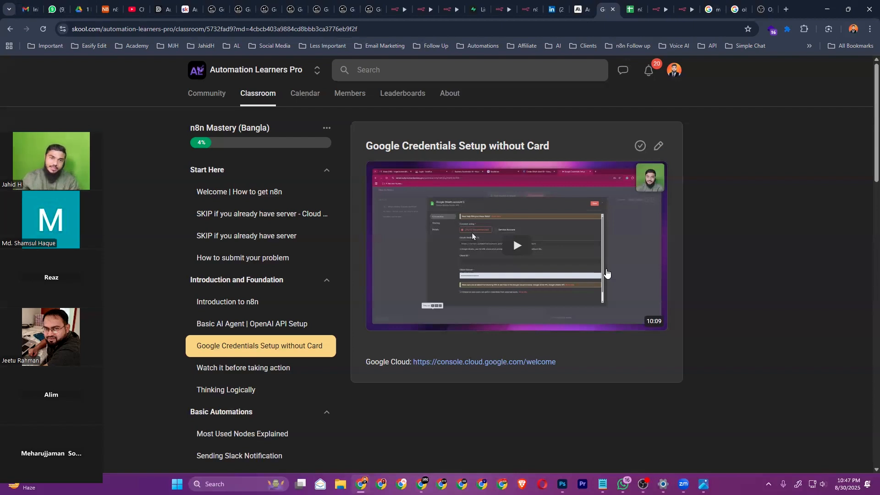
Show the community calendar for September 2025, previewing and closing a Friday 9pm Weekly Discussion event
click(307, 97)
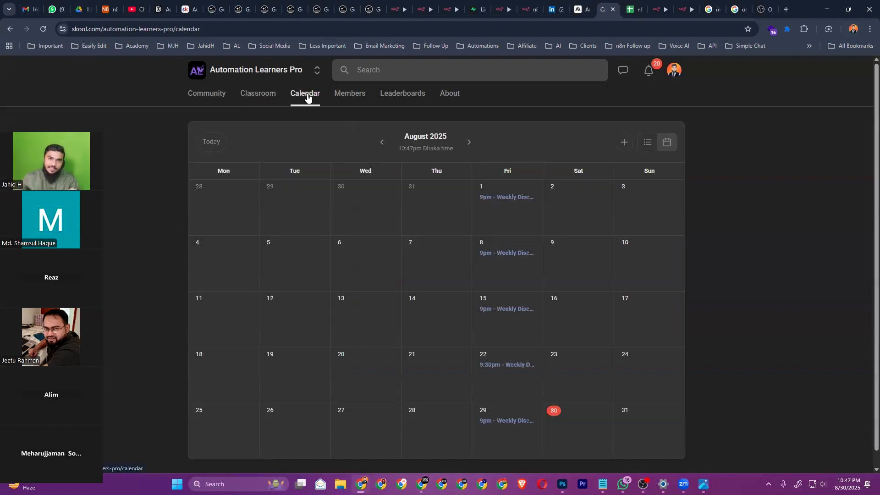
scroll(531, 348, down, 1)
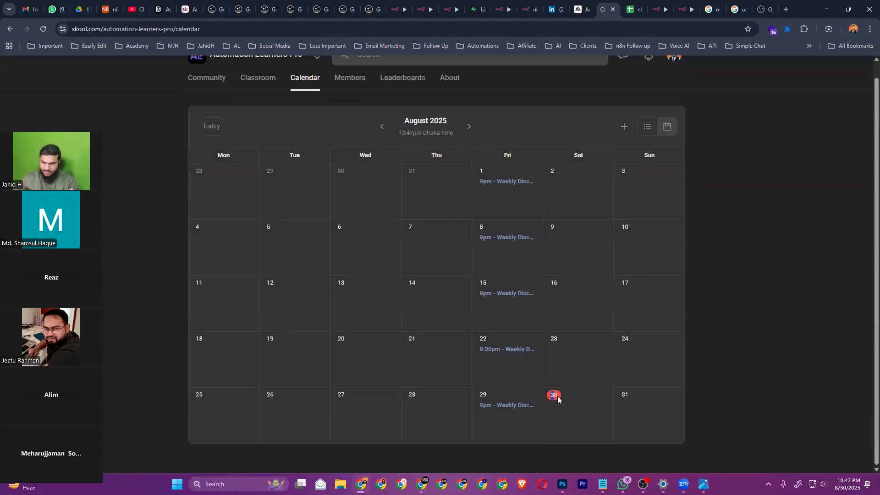
click(470, 127)
scroll(525, 274, down, 1)
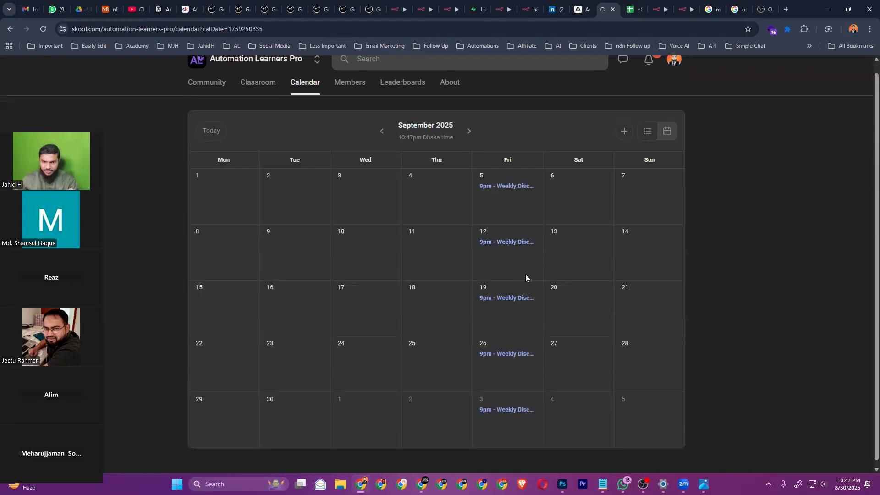
click(381, 128)
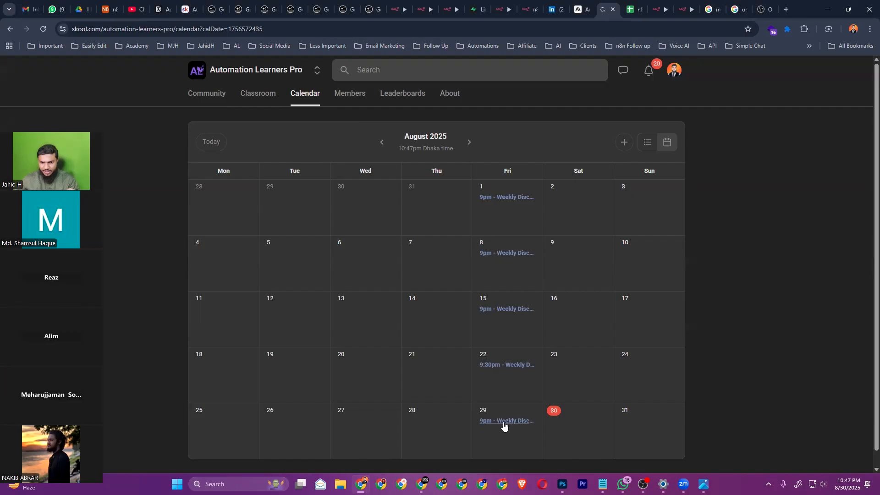
double_click(480, 411)
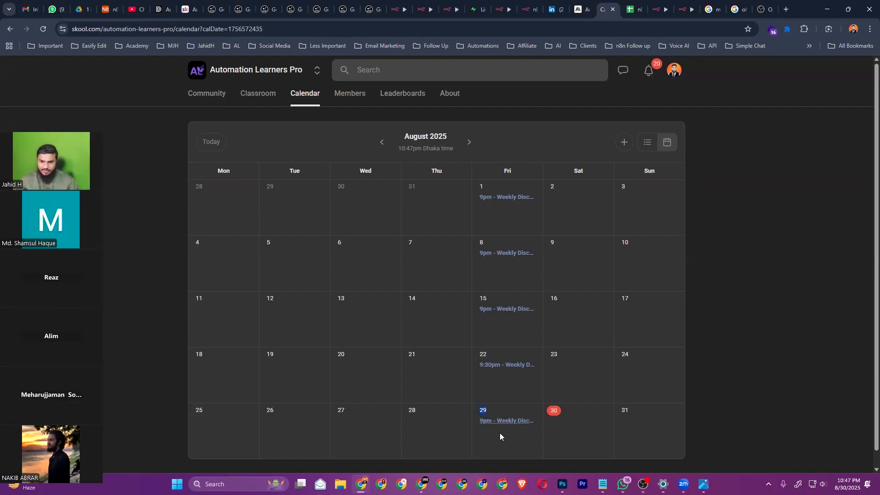
click(468, 144)
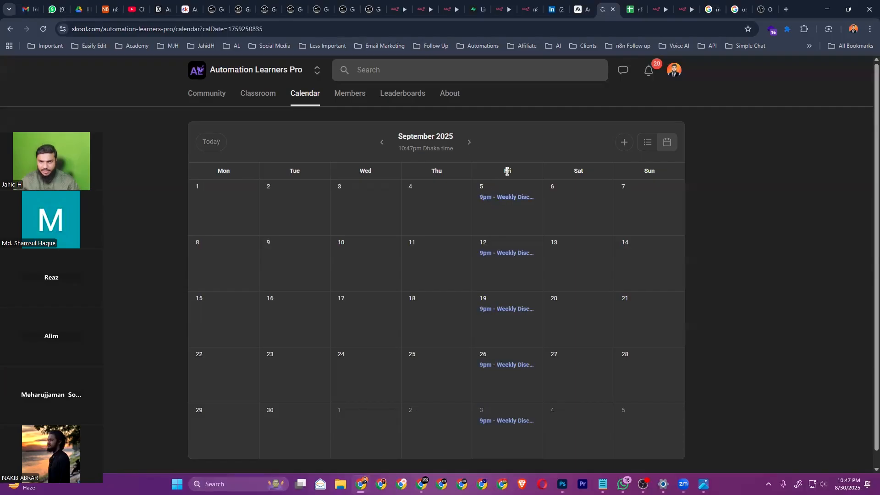
double_click(506, 171)
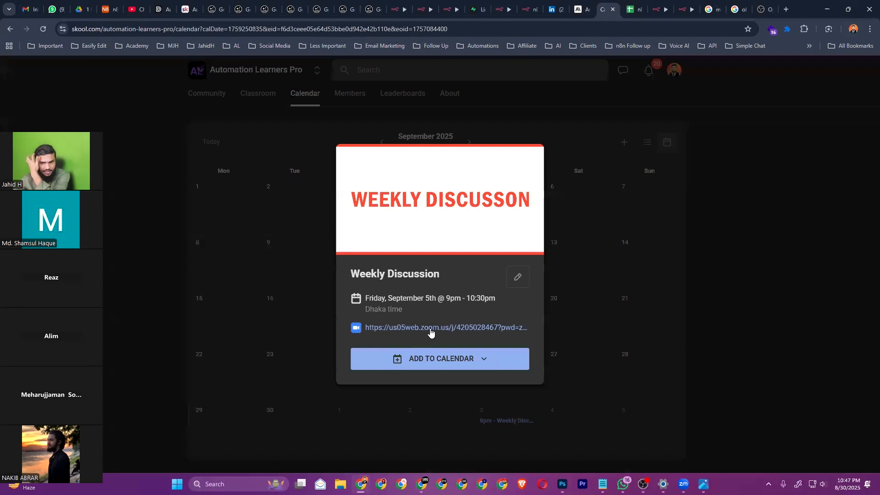
click(644, 267)
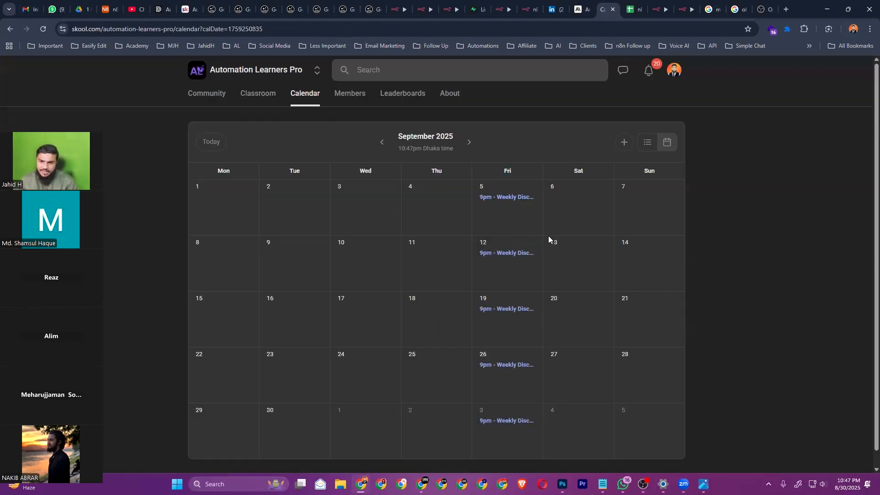